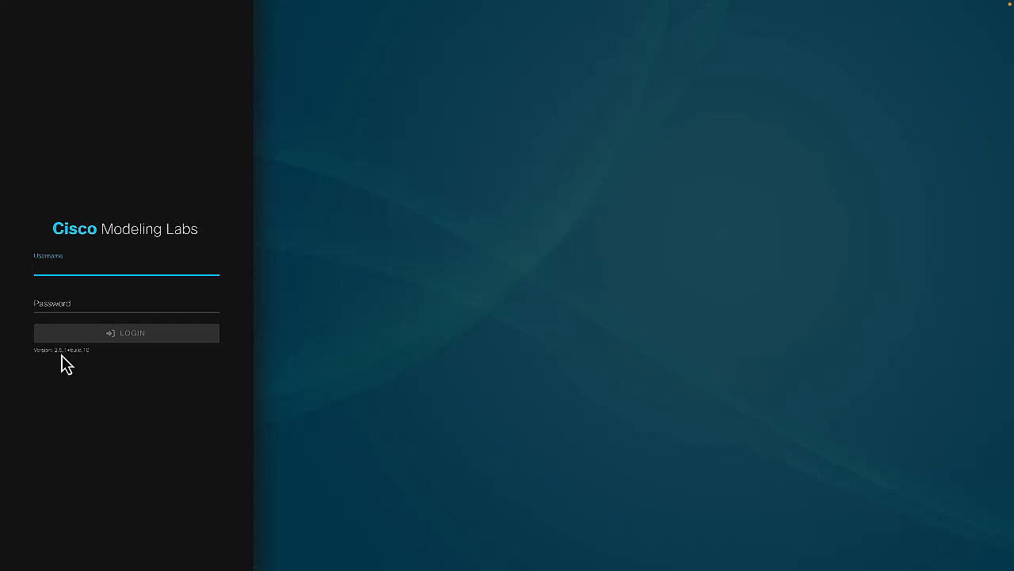
Sign in as cml_user1 with the account password and decline saving the login in the browser
{"action": "type", "text": "cml_user1"}
{"action": "key", "text": "Tab"}
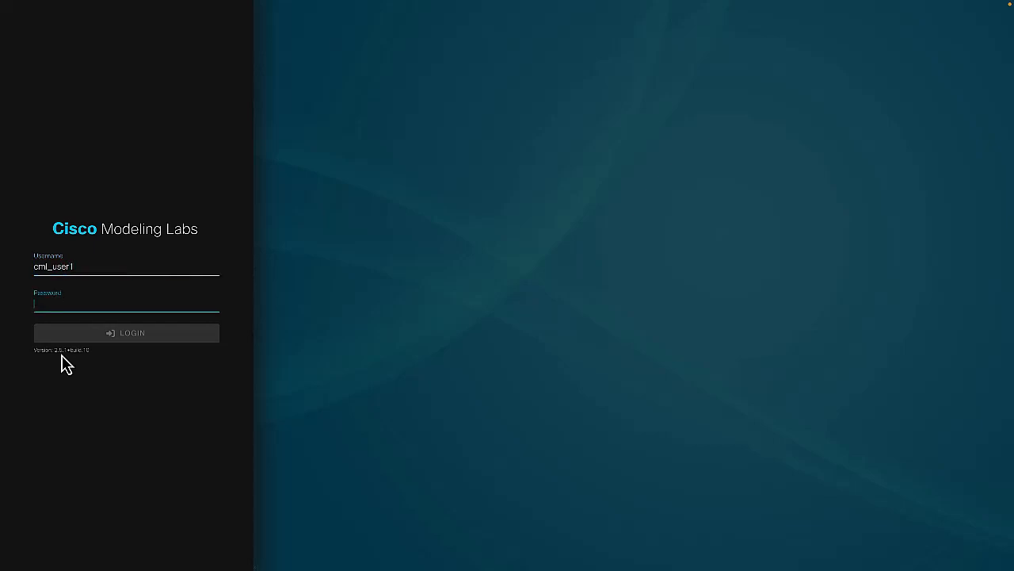
{"action": "type", "text": "•••••••••"}
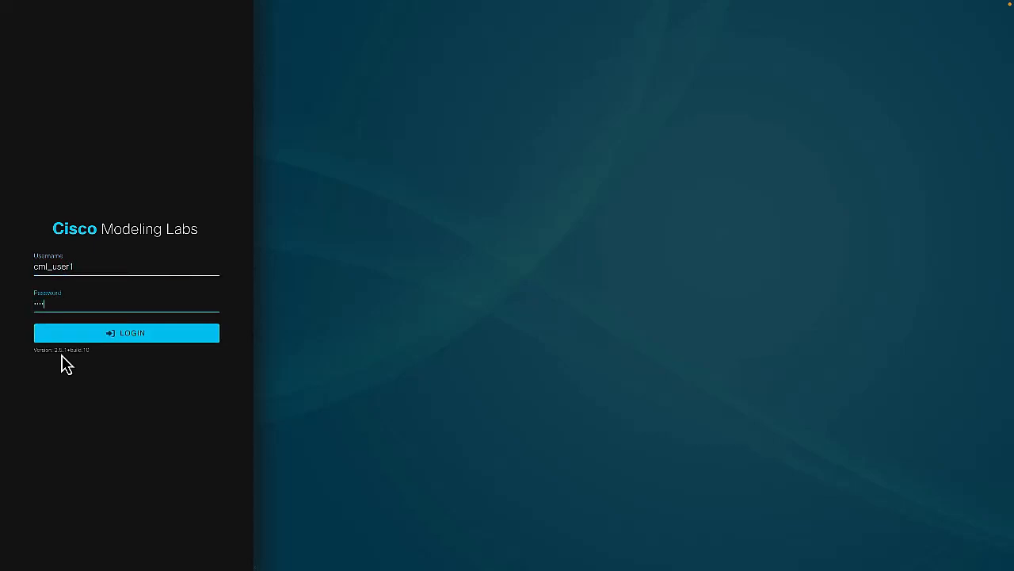
{"action": "type", "text": "•••"}
{"action": "key", "text": "Return"}
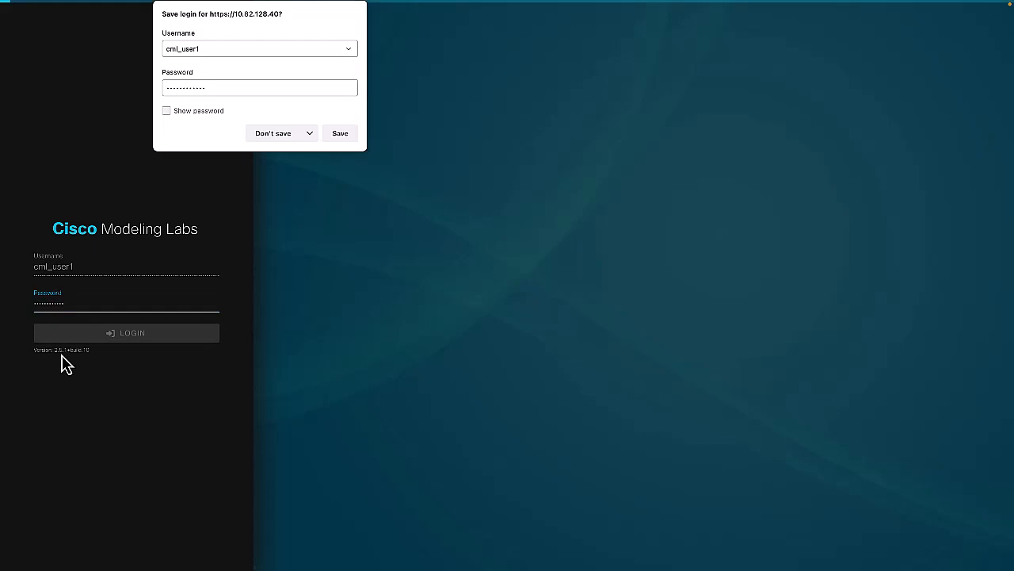
{"action": "left_click", "coordinate": [283, 135]}
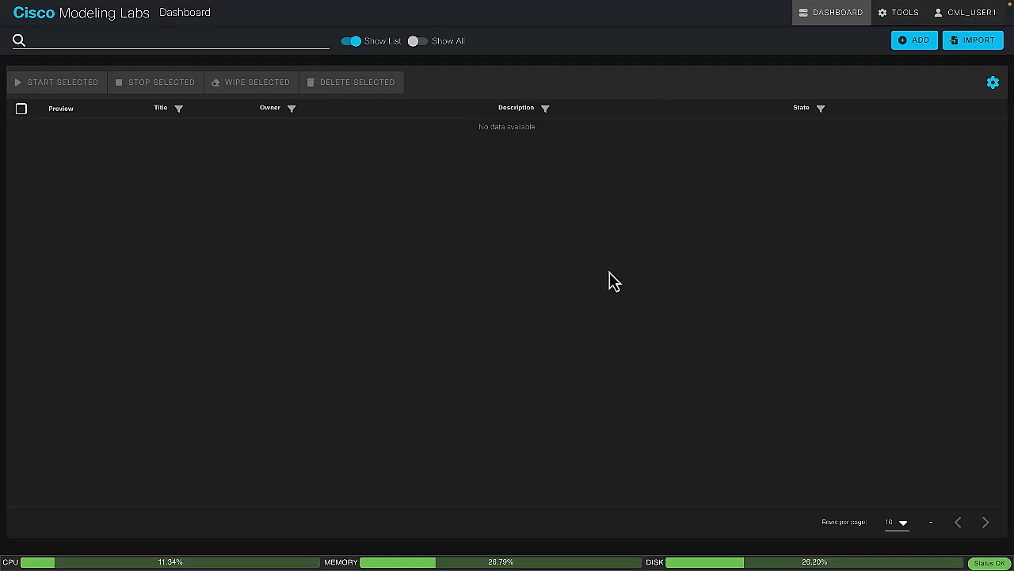
Open the Node and Image Definitions and review the node definitions and the image definitions
{"action": "left_click", "coordinate": [904, 14]}
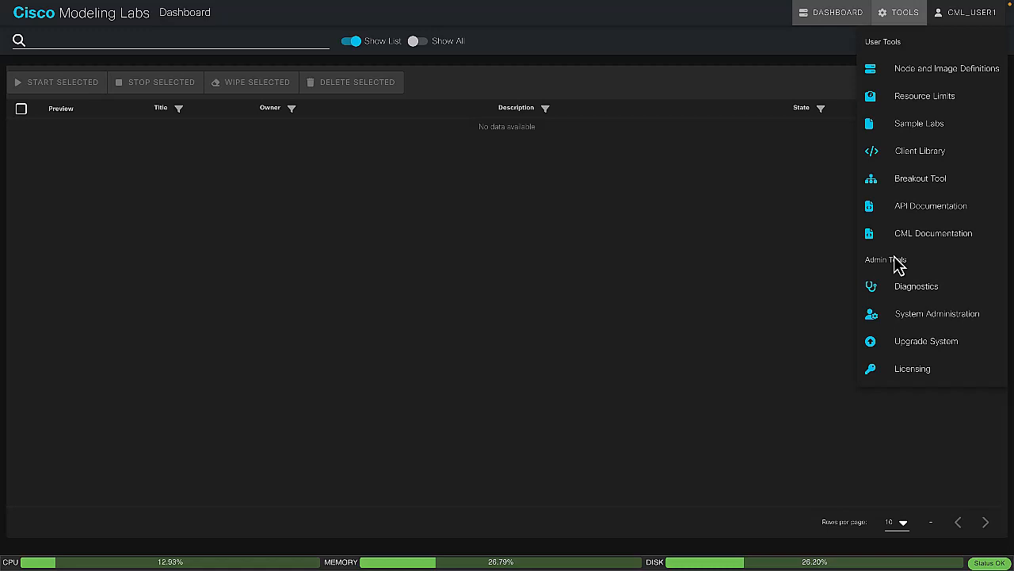
{"action": "left_click", "coordinate": [924, 72]}
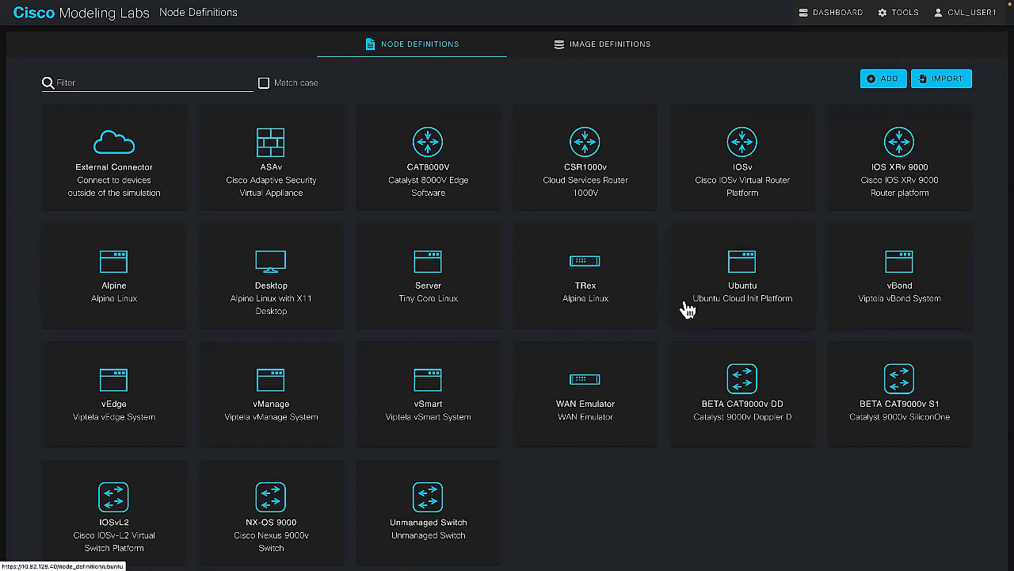
{"action": "left_click", "coordinate": [580, 44]}
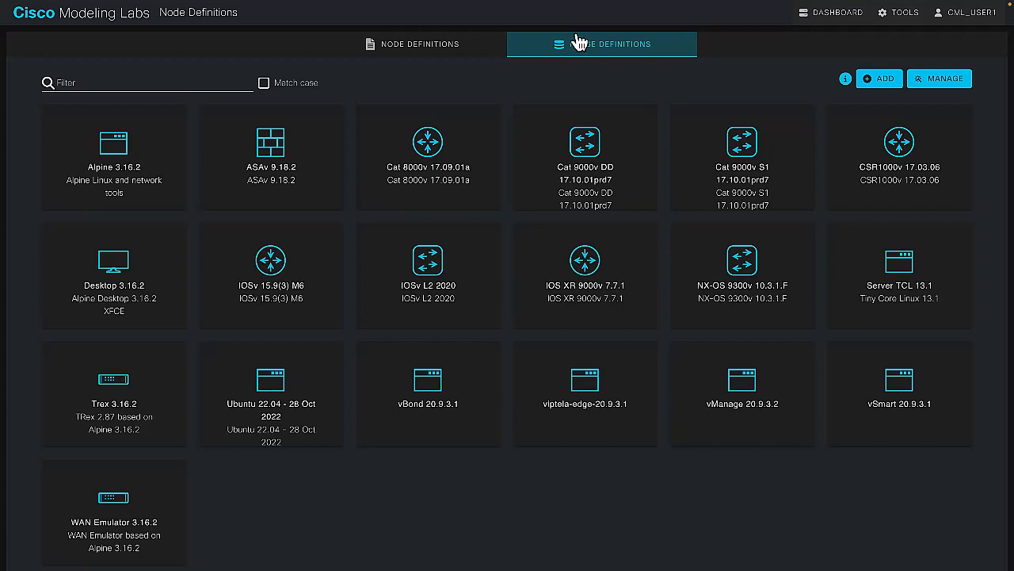
View the list of sample labs and open the Client Library documentation
{"action": "left_click", "coordinate": [907, 12]}
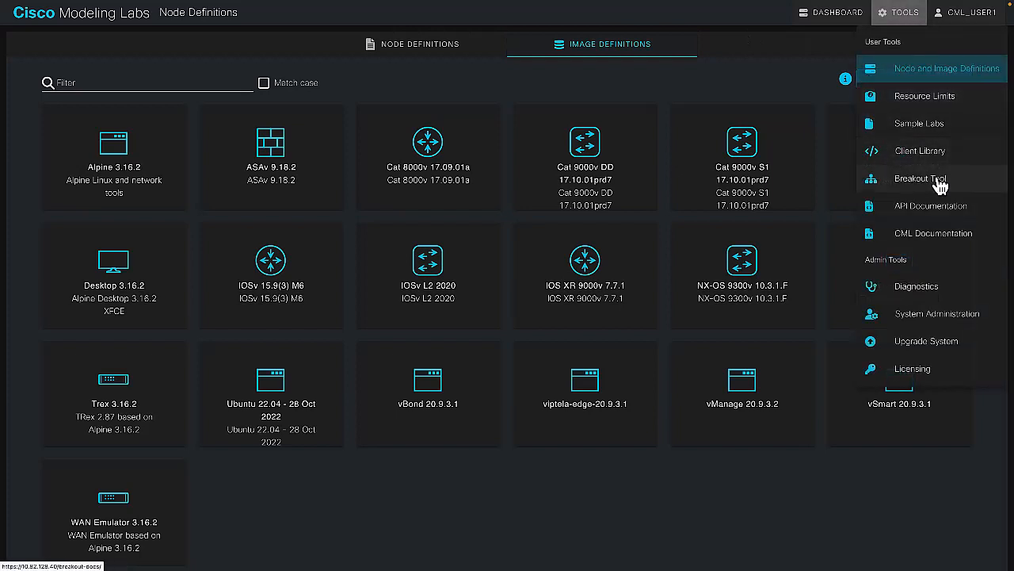
{"action": "left_click", "coordinate": [919, 125]}
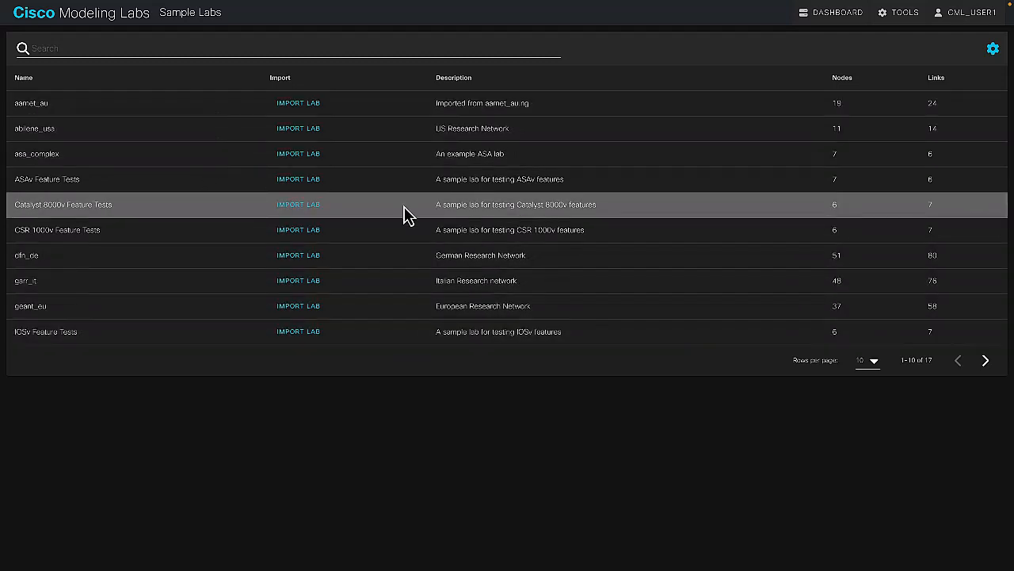
{"action": "mouse_move", "coordinate": [892, 12]}
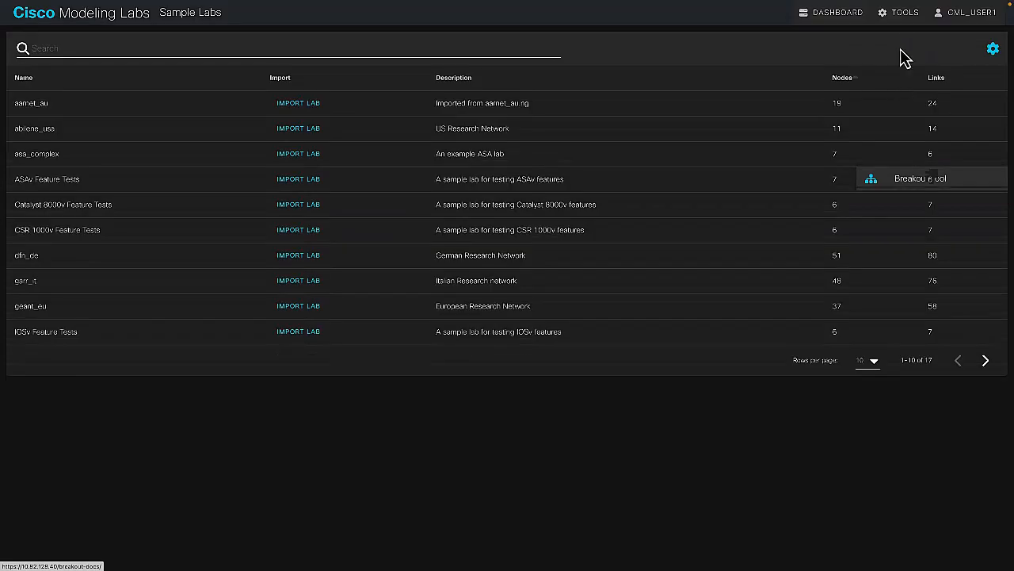
{"action": "left_click", "coordinate": [904, 16]}
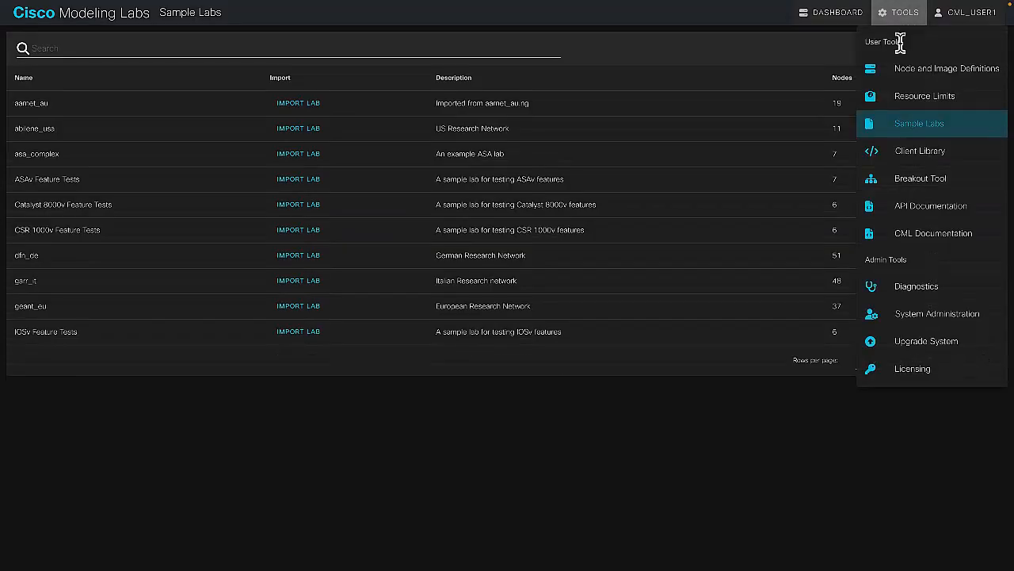
{"action": "left_click", "coordinate": [918, 160]}
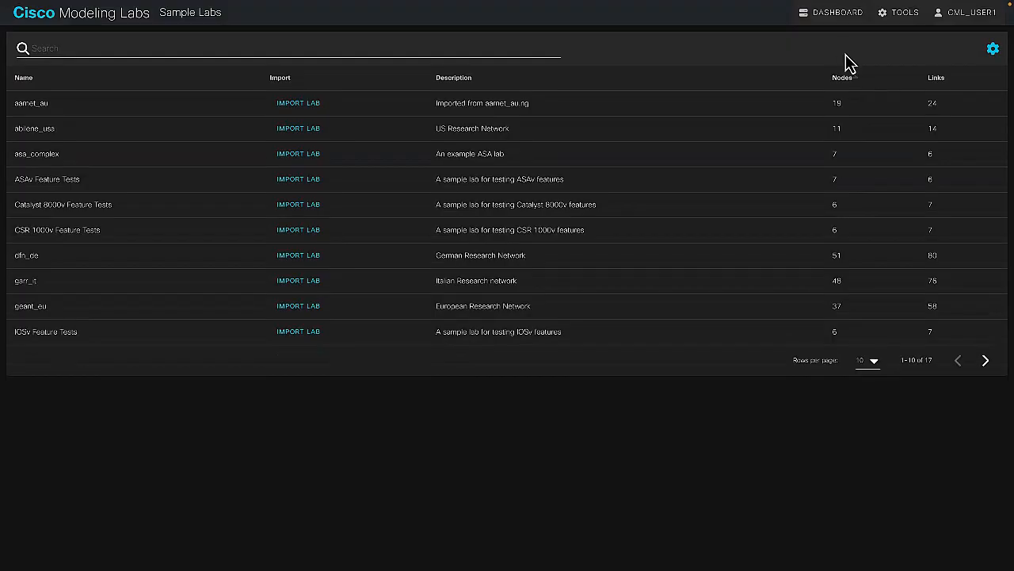
View the Breakout Tool documentation and open the API documentation
{"action": "left_click", "coordinate": [917, 27]}
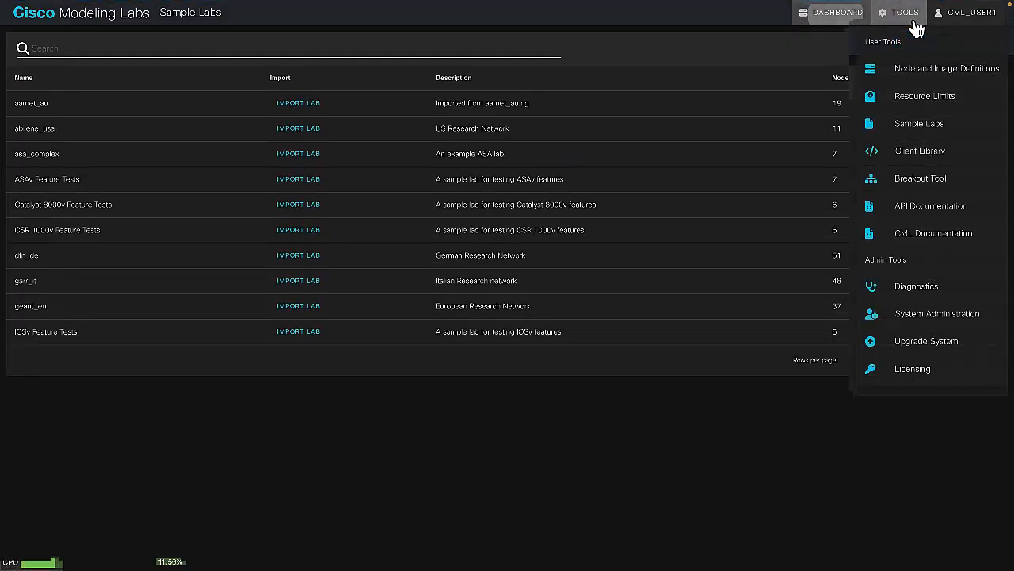
{"action": "left_click", "coordinate": [918, 189]}
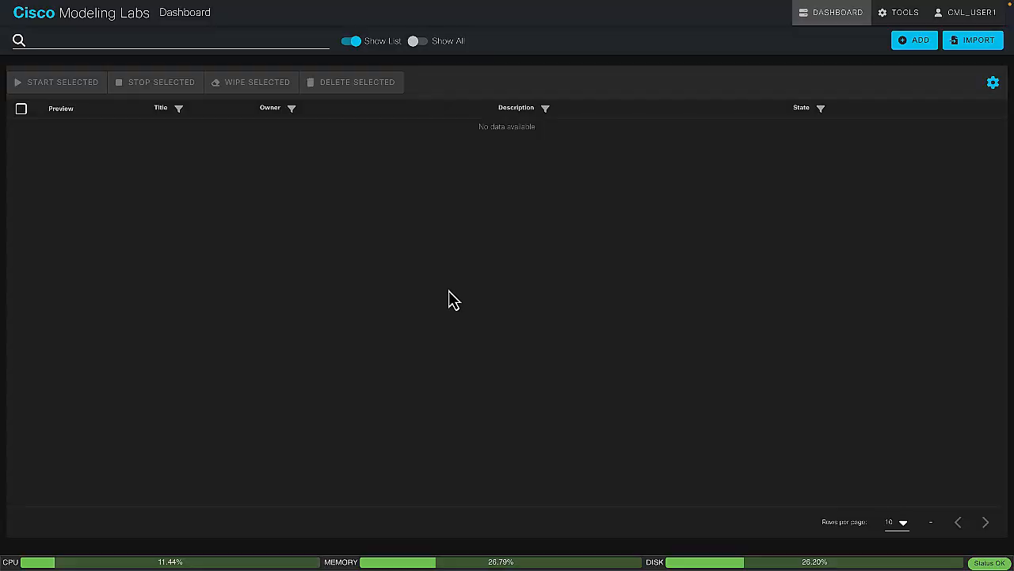
{"action": "left_click", "coordinate": [898, 16]}
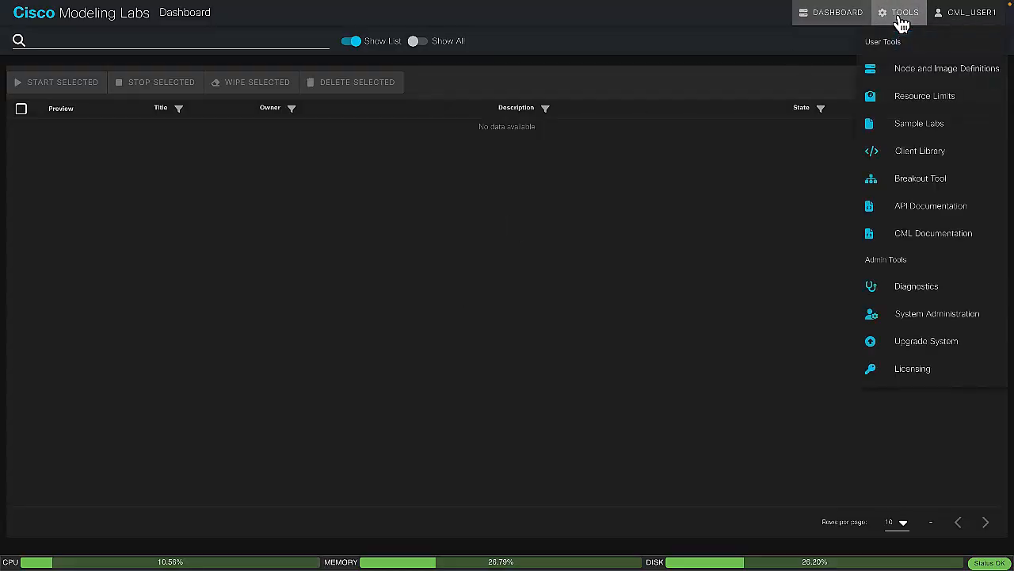
{"action": "left_click", "coordinate": [894, 209]}
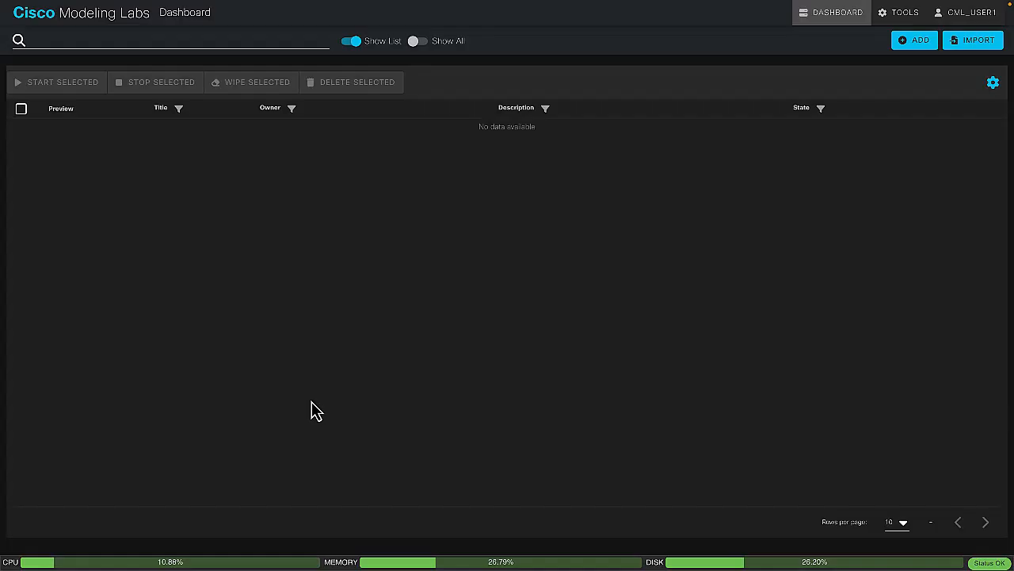
Open the CML documentation and examine the VM Images for CML Labs pages, including the ASAv features tested with CML
{"action": "left_click", "coordinate": [901, 13]}
{"action": "left_click", "coordinate": [914, 243]}
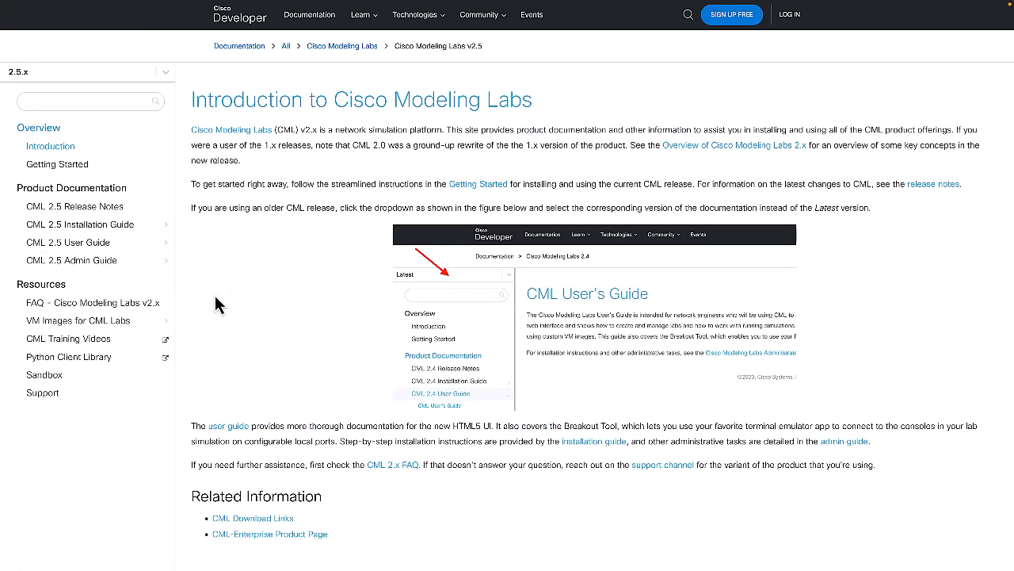
{"action": "left_click", "coordinate": [122, 321]}
{"action": "scroll", "coordinate": [250, 358], "scroll_direction": "down", "scroll_amount": 12}
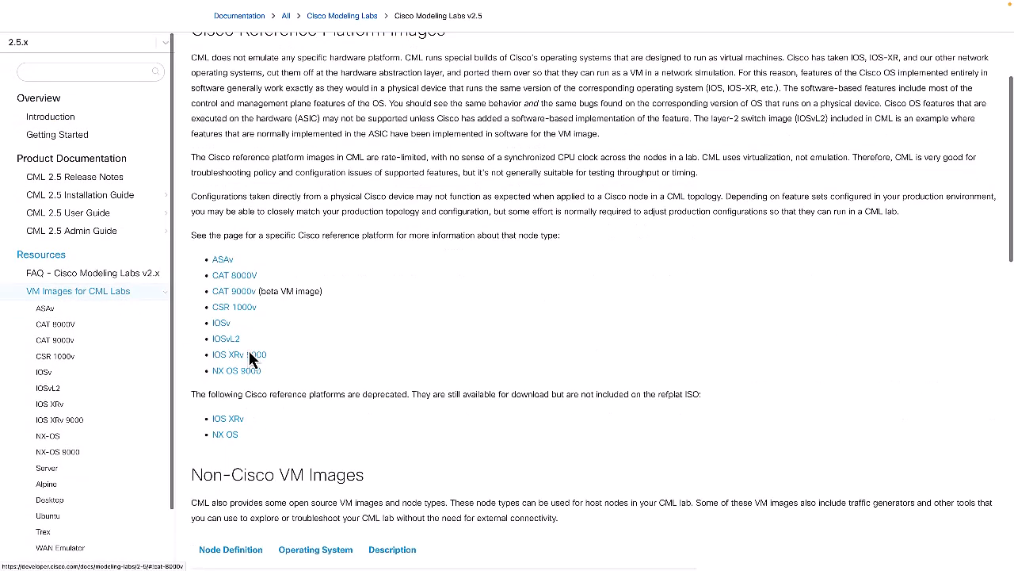
{"action": "scroll", "coordinate": [252, 358], "scroll_direction": "down", "scroll_amount": 3}
{"action": "scroll", "coordinate": [250, 349], "scroll_direction": "up", "scroll_amount": 2}
{"action": "left_click", "coordinate": [95, 313]}
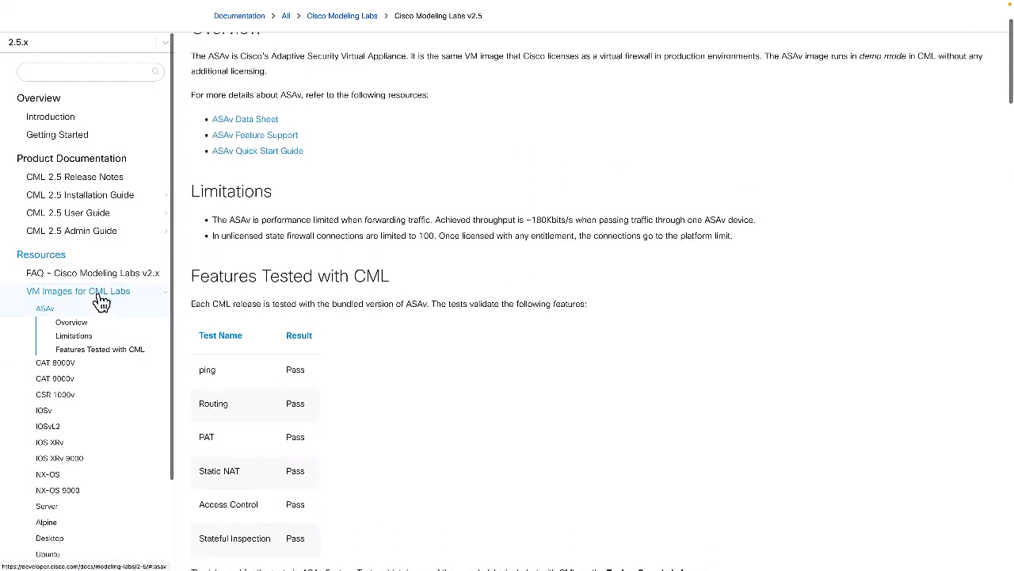
{"action": "scroll", "coordinate": [197, 363], "scroll_direction": "down", "scroll_amount": 5}
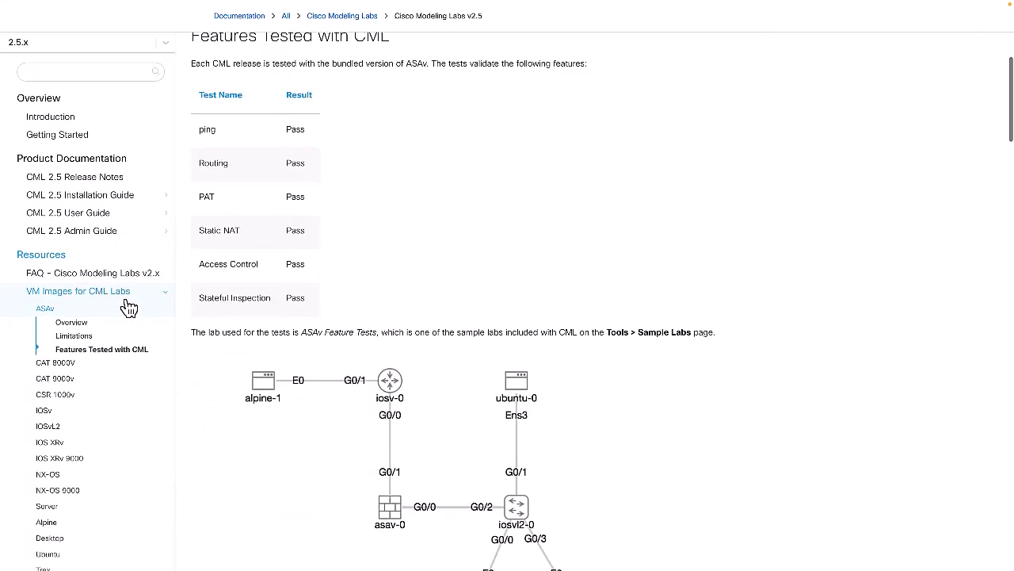
Read the Cisco Modeling Labs v2.x FAQ on the default reference platforms and the default logins for the nodes
{"action": "left_click", "coordinate": [119, 273]}
{"action": "scroll", "coordinate": [250, 325], "scroll_direction": "up", "scroll_amount": 2}
{"action": "scroll", "coordinate": [250, 327], "scroll_direction": "down", "scroll_amount": 8}
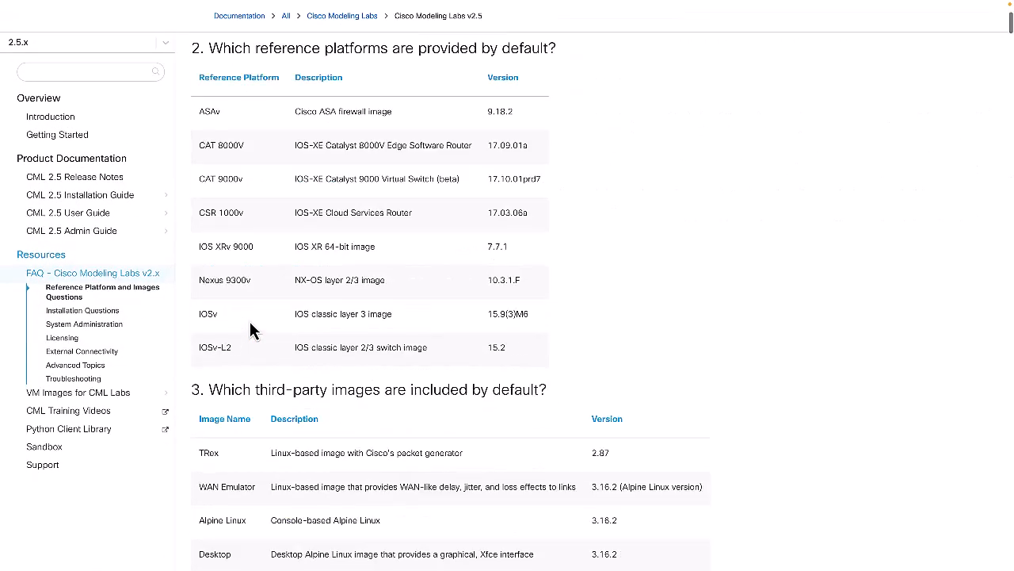
{"action": "scroll", "coordinate": [251, 322], "scroll_direction": "down", "scroll_amount": 5}
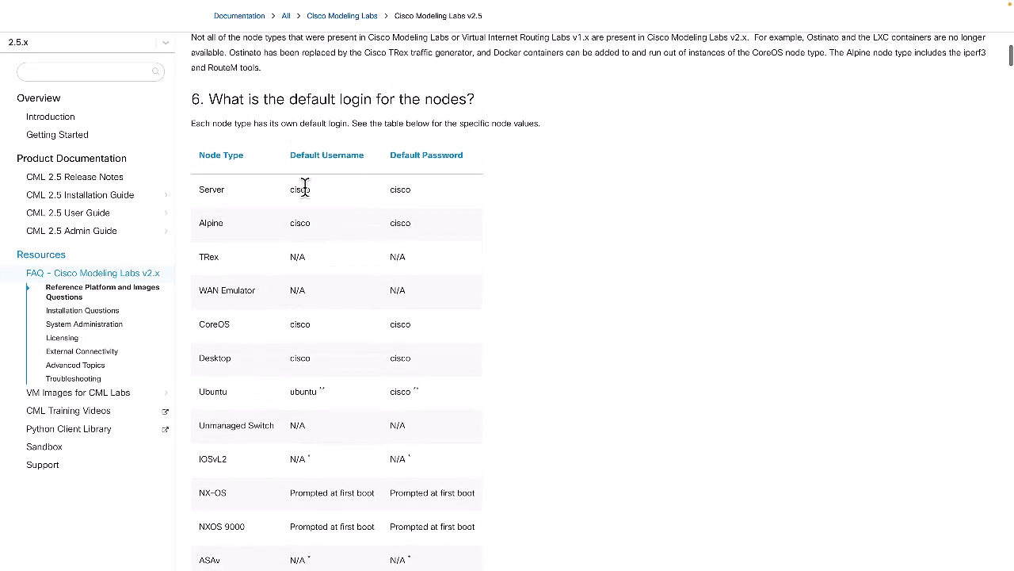
{"action": "scroll", "coordinate": [259, 215], "scroll_direction": "down", "scroll_amount": 1}
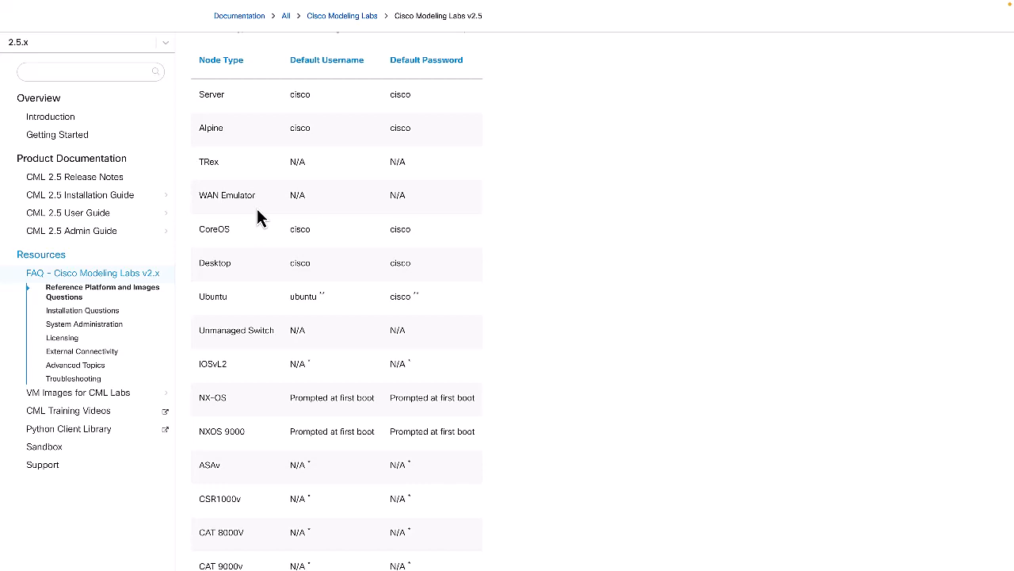
Return to the dashboard, add a new lab and name it "Test Tuesday Lab"
{"action": "key", "text": "ctrl+Tab"}
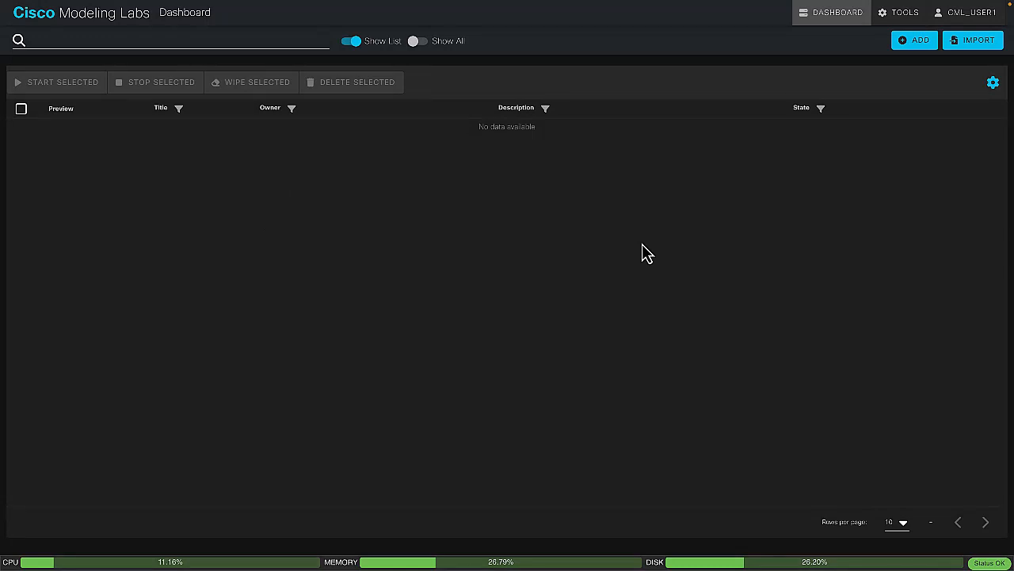
{"action": "left_click", "coordinate": [931, 50]}
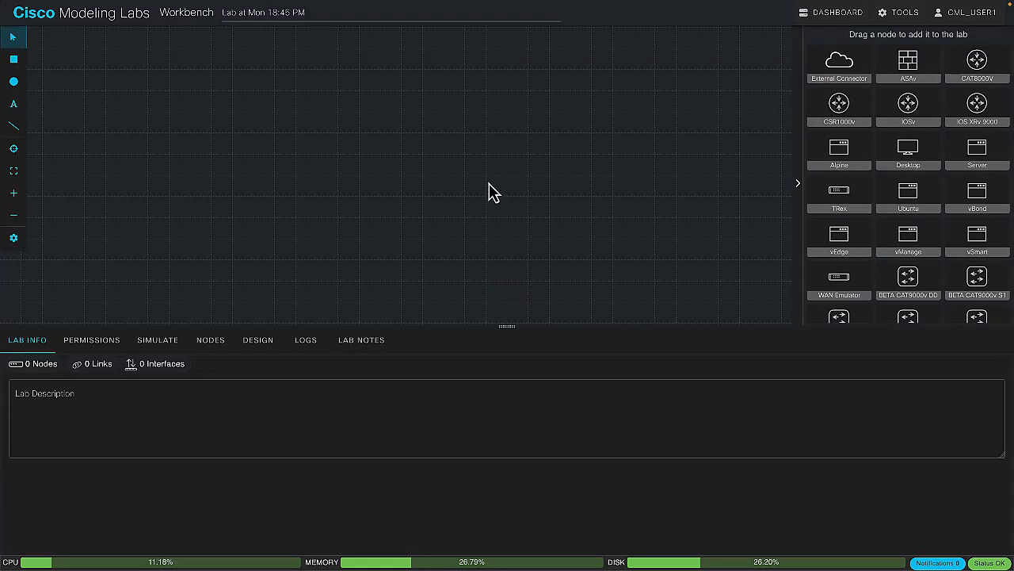
{"action": "triple_click", "coordinate": [252, 18]}
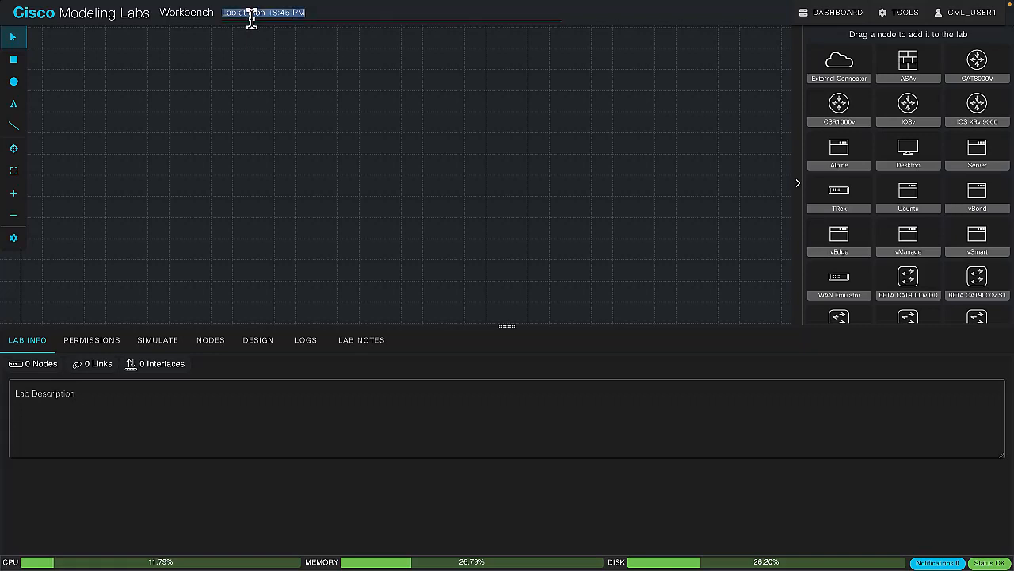
{"action": "type", "text": "Test Tue"}
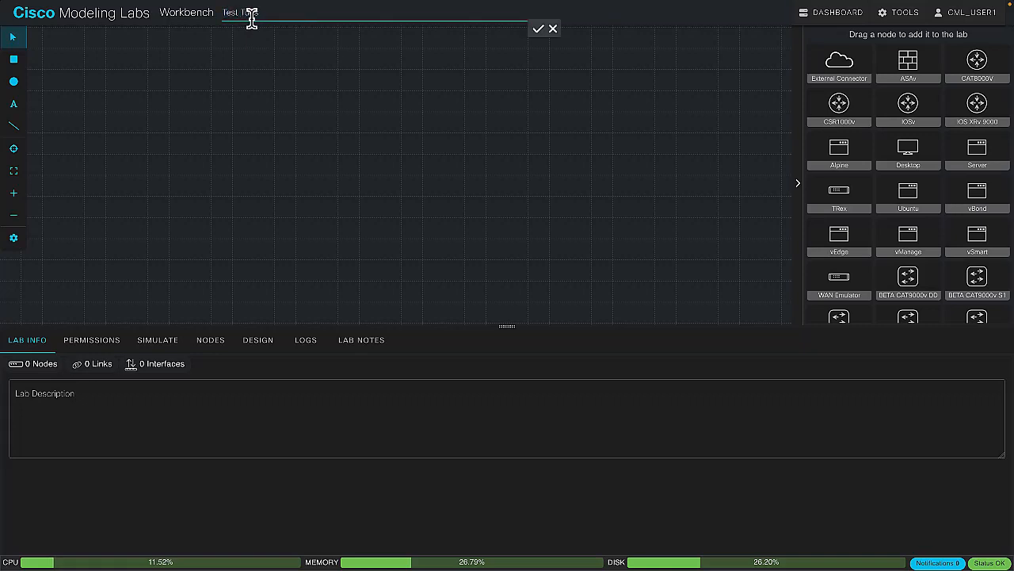
{"action": "type", "text": "sday Lab"}
{"action": "key", "text": "Return"}
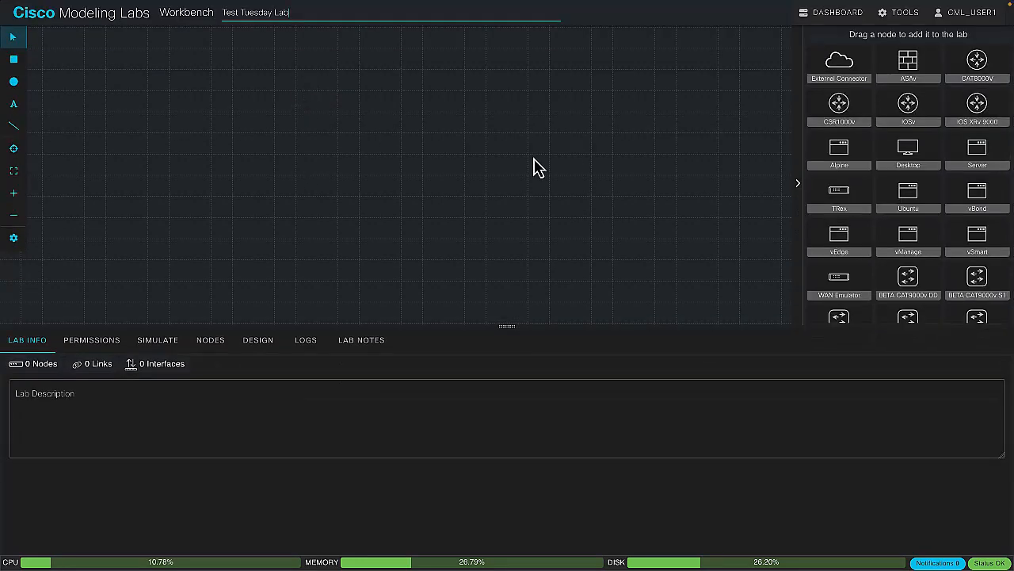
Reopen Test Tuesday Lab from the dashboard and place one CAT8000V node in the upper middle of the canvas
{"action": "left_click", "coordinate": [846, 24]}
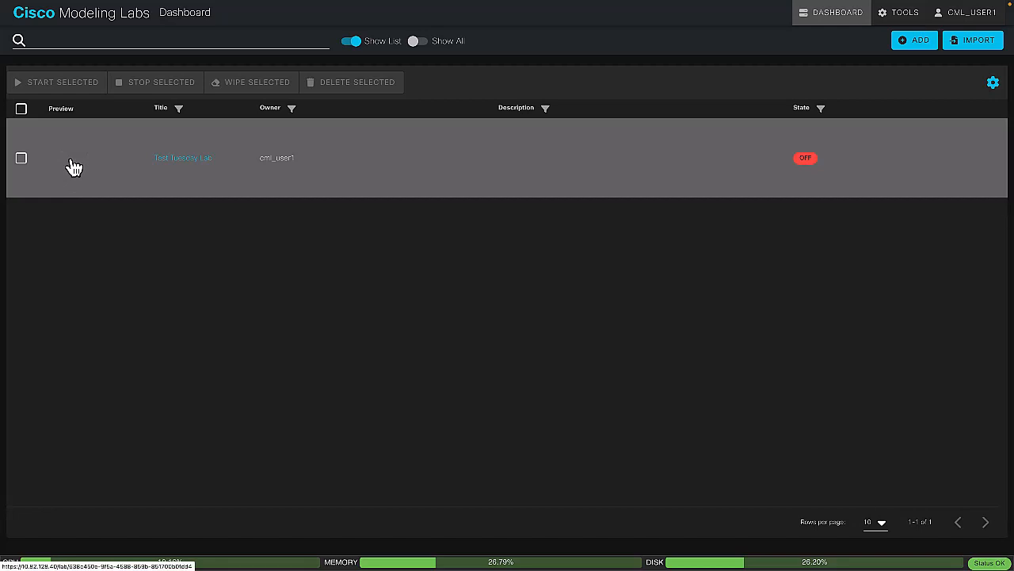
{"action": "left_click", "coordinate": [72, 166]}
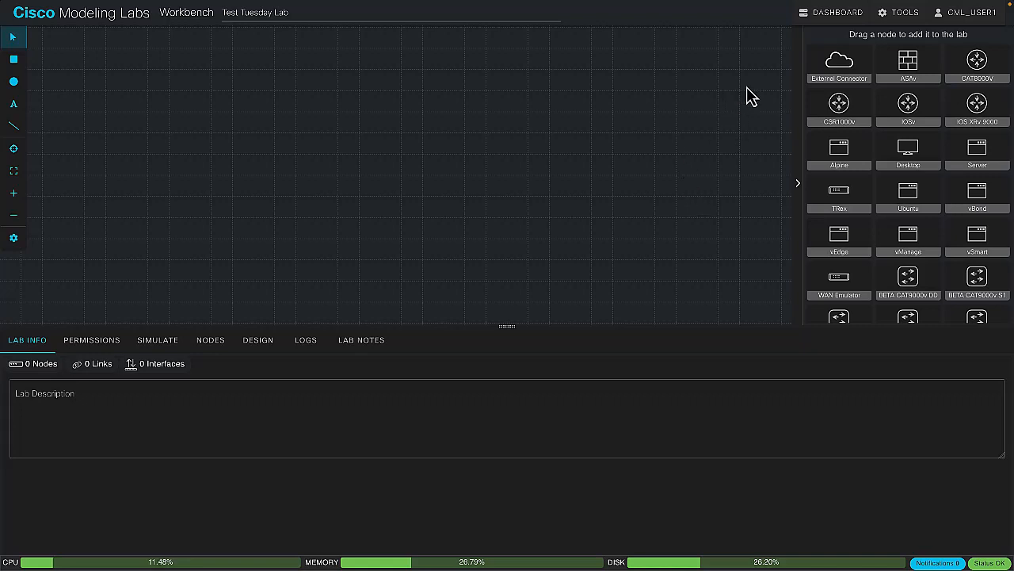
{"action": "mouse_move", "coordinate": [985, 61]}
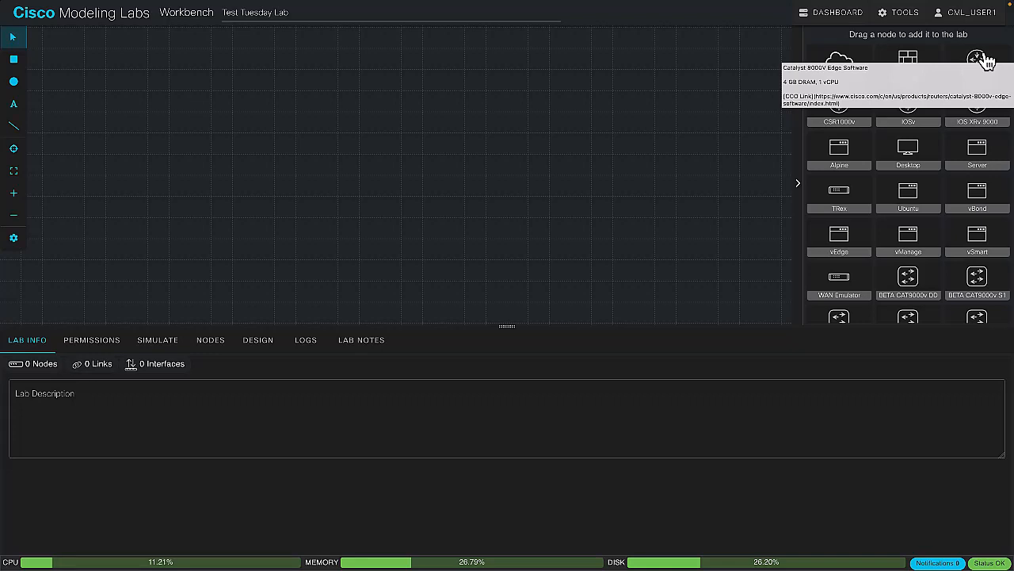
{"action": "left_click_drag", "start_coordinate": [984, 59], "coordinate": [421, 94]}
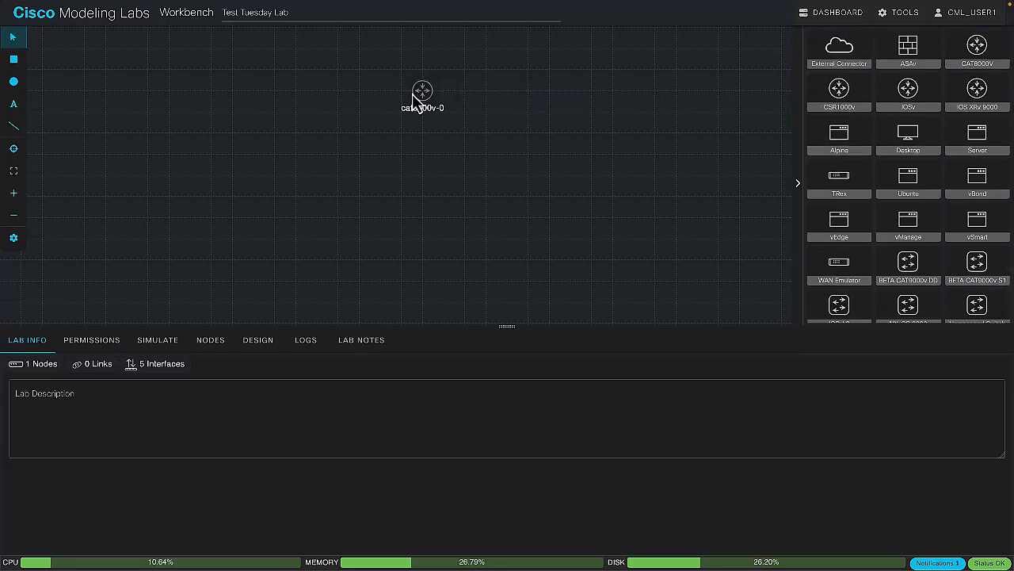
Add two NX-OS 9000 switches side by side below the CAT8000V router
{"action": "scroll", "coordinate": [885, 198], "scroll_direction": "down", "scroll_amount": 1}
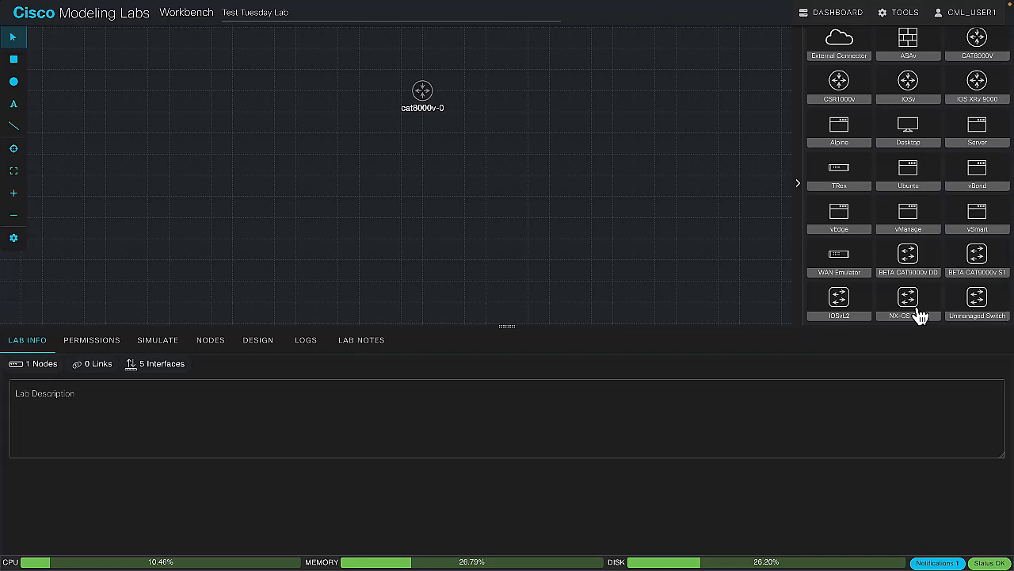
{"action": "mouse_move", "coordinate": [915, 312]}
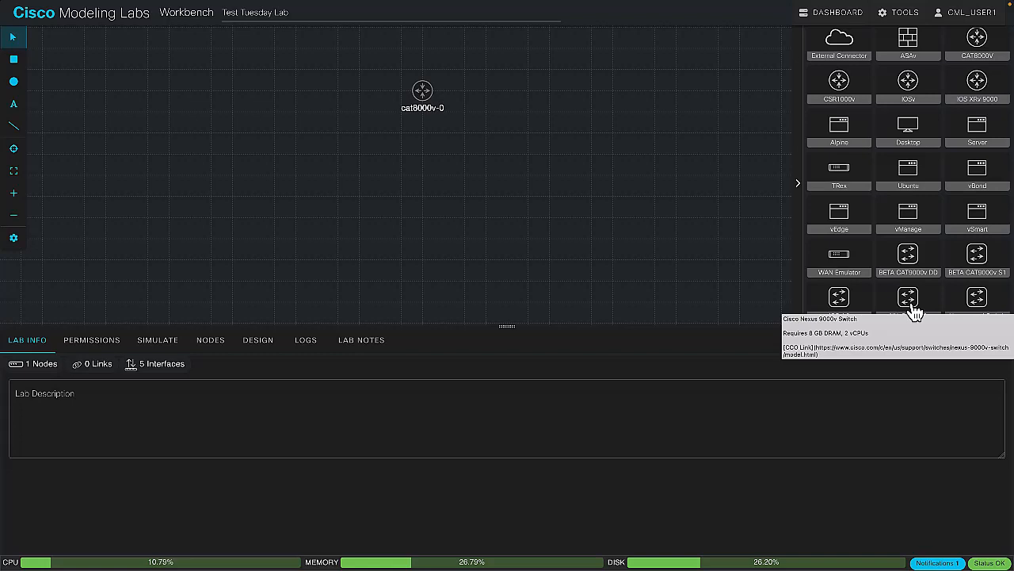
{"action": "left_click_drag", "start_coordinate": [915, 312], "coordinate": [381, 186]}
{"action": "left_click_drag", "start_coordinate": [905, 303], "coordinate": [463, 182]}
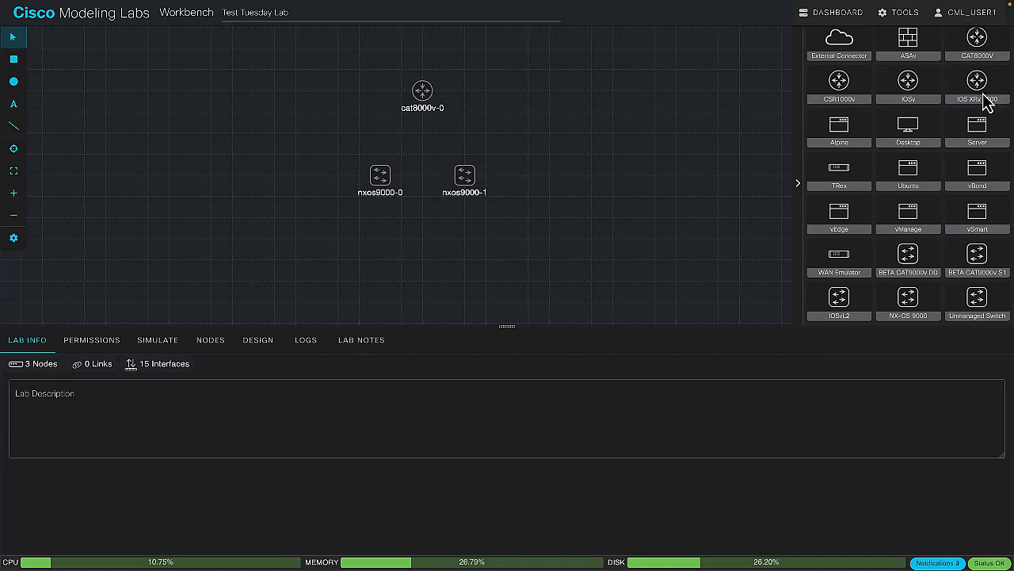
Rename the CAT8000V router node to cat8kv-rtr
{"action": "mouse_move", "coordinate": [983, 92]}
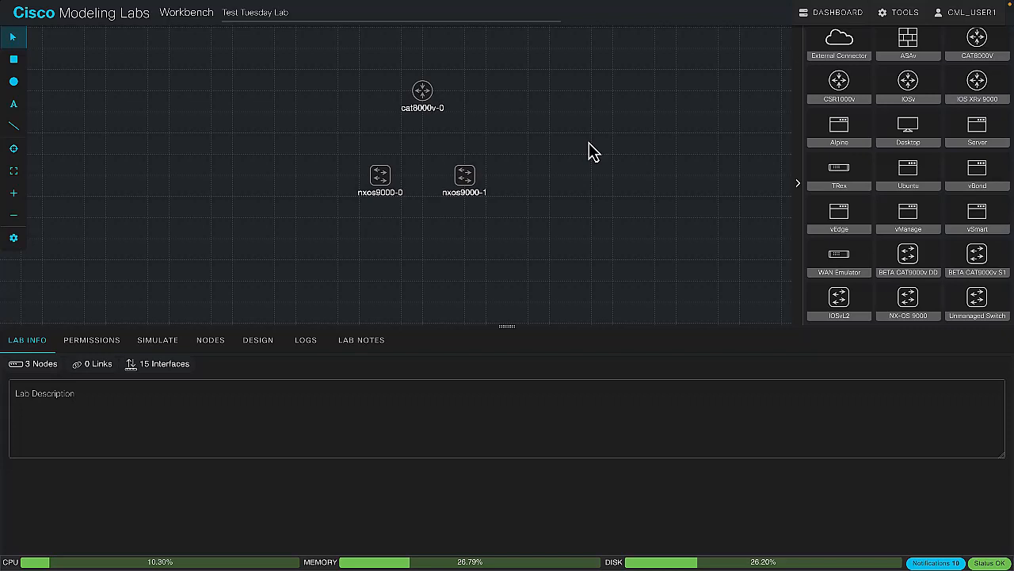
{"action": "left_click", "coordinate": [423, 92]}
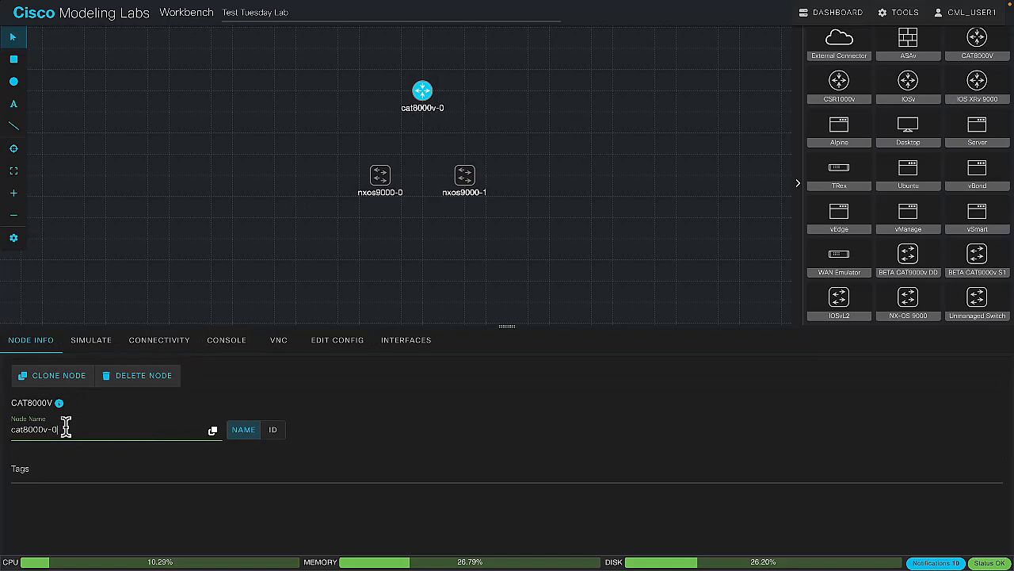
{"action": "triple_click", "coordinate": [65, 429]}
{"action": "type", "text": "cat8kv-rtr"}
{"action": "key", "text": "Return"}
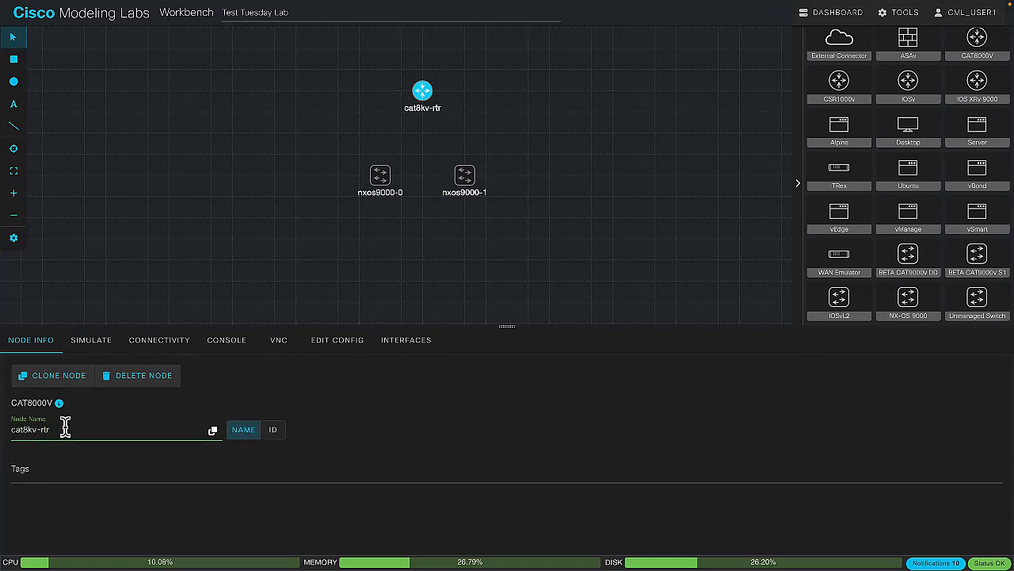
Rename the NX-OS 9000 switch nxos9000-0 to n9kv-sw1
{"action": "left_click", "coordinate": [382, 187]}
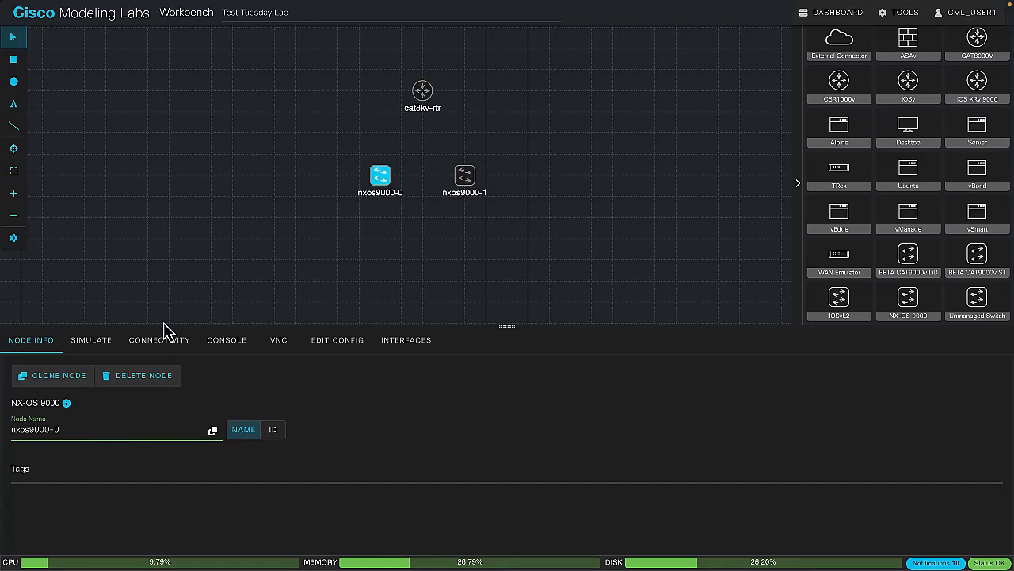
{"action": "triple_click", "coordinate": [92, 429]}
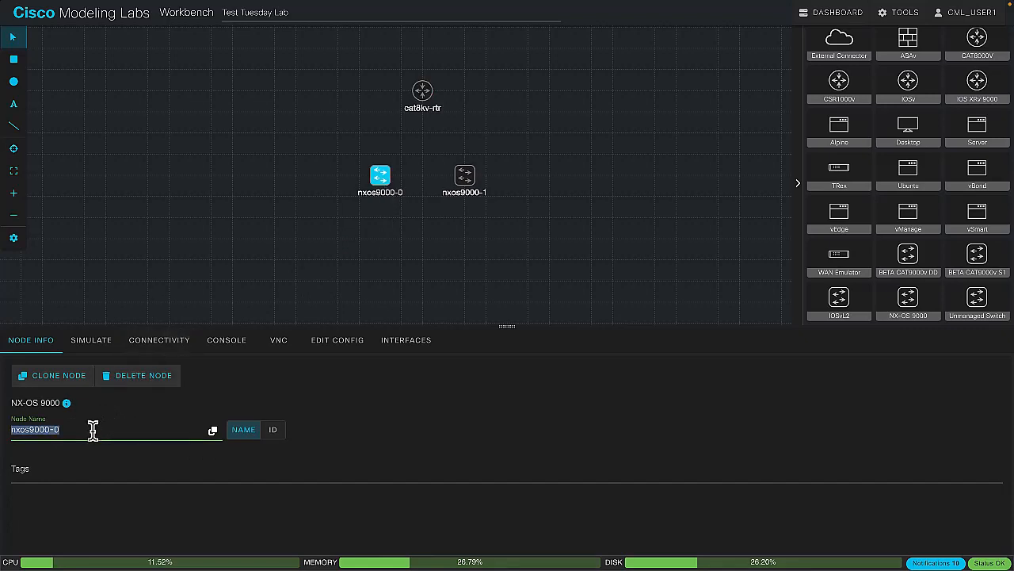
{"action": "type", "text": "n9kv-sw1"}
{"action": "triple_click", "coordinate": [93, 429]}
{"action": "key", "text": "ctrl+c"}
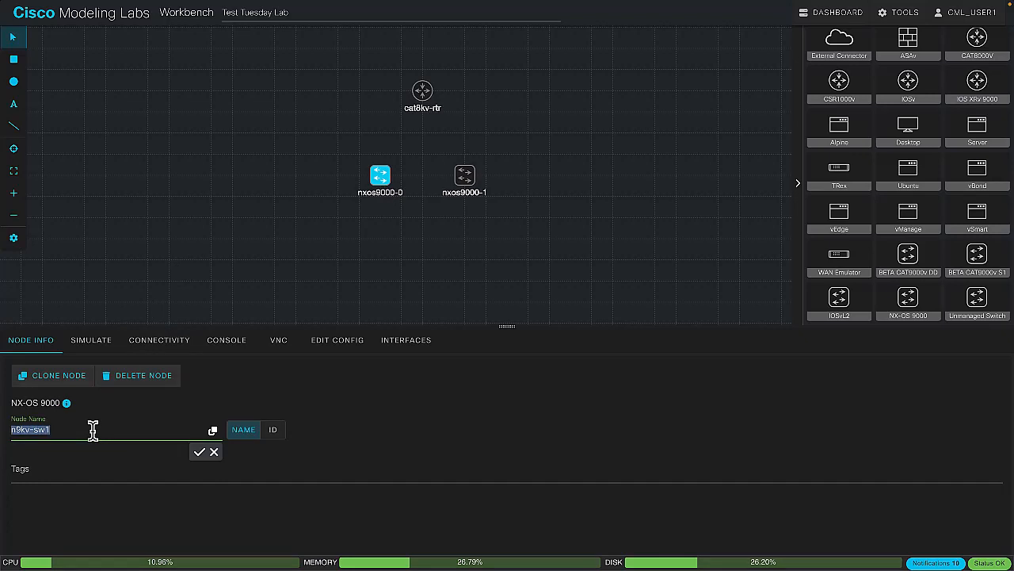
{"action": "key", "text": "Return"}
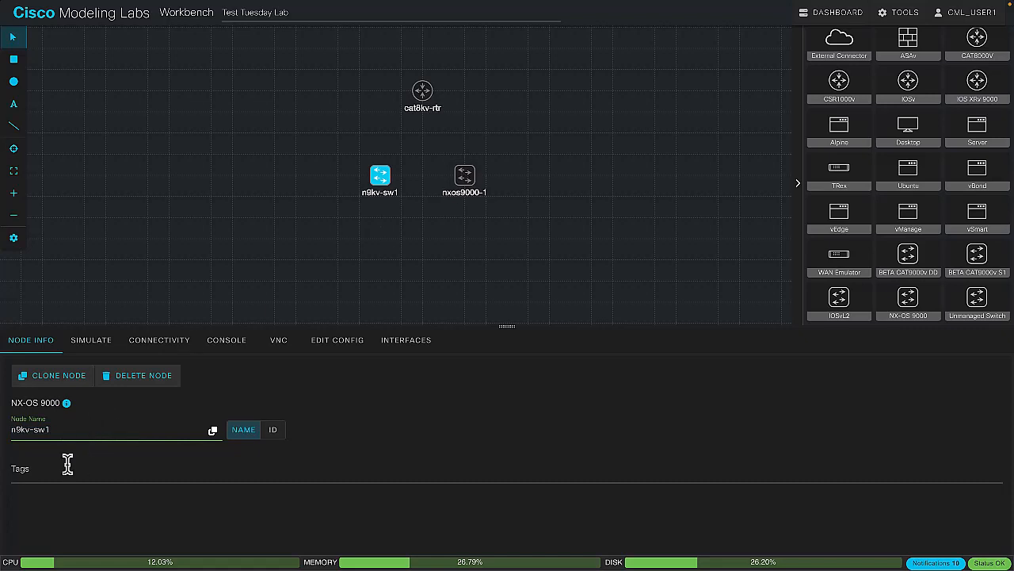
Rename the NX-OS 9000 switch nxos9000-1 to n9kv-sw2, reusing the first switch's copied name
{"action": "left_click", "coordinate": [464, 176]}
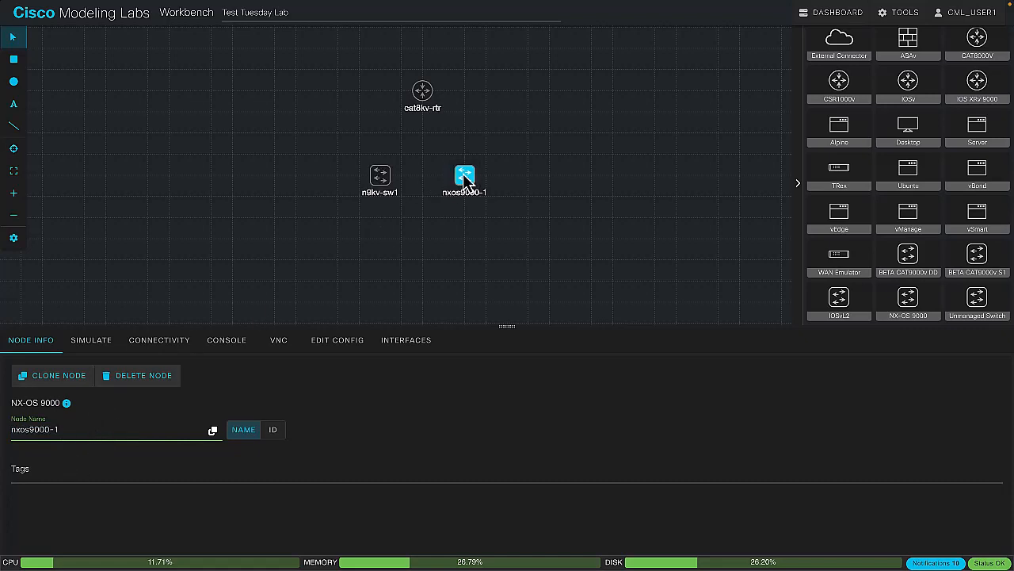
{"action": "triple_click", "coordinate": [88, 429]}
{"action": "key", "text": "ctrl+v"}
{"action": "key", "text": "BackSpace"}
{"action": "type", "text": "2"}
{"action": "key", "text": "Return"}
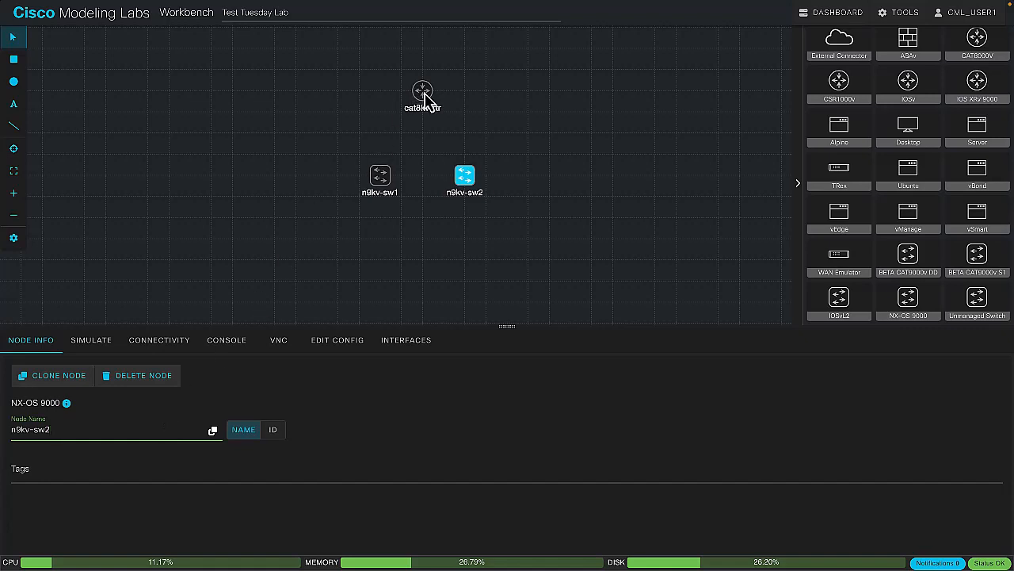
Create a link from GigE1 on cat8kv-rtr to Eth1/1 on n9kv-sw1
{"action": "right_click", "coordinate": [428, 99]}
{"action": "left_click", "coordinate": [460, 103]}
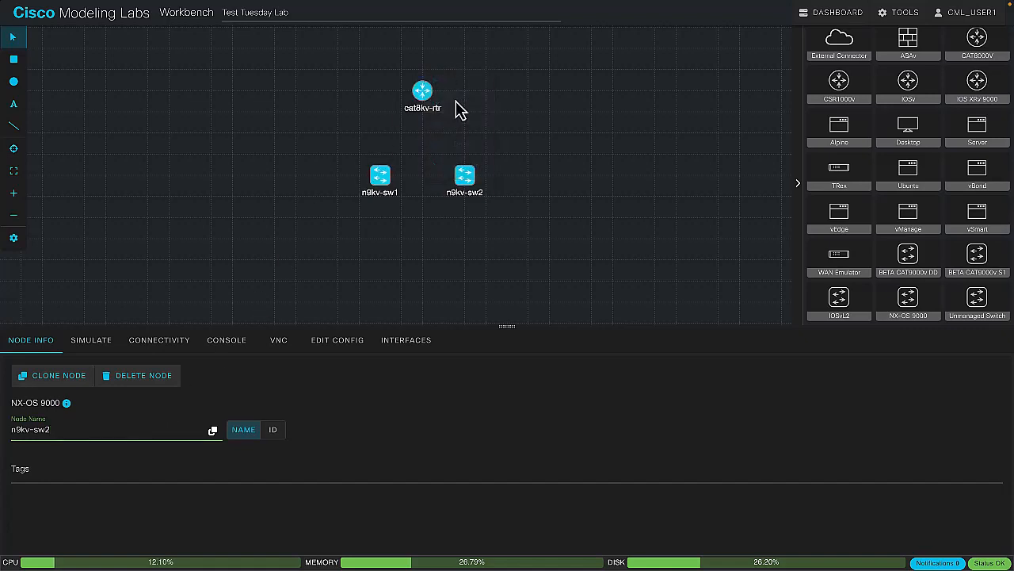
{"action": "left_click", "coordinate": [379, 179]}
{"action": "left_click", "coordinate": [382, 181]}
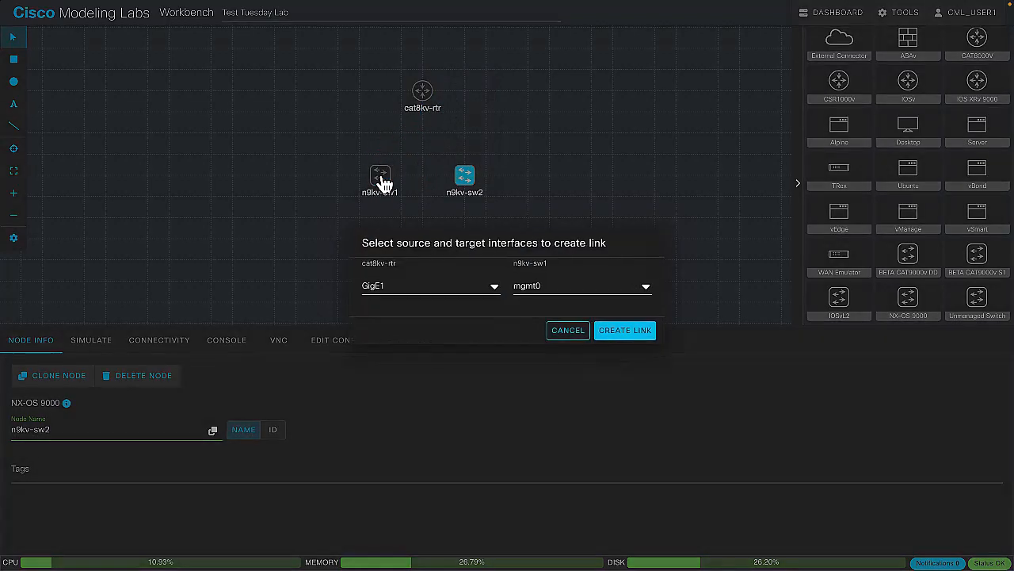
{"action": "left_click", "coordinate": [536, 287]}
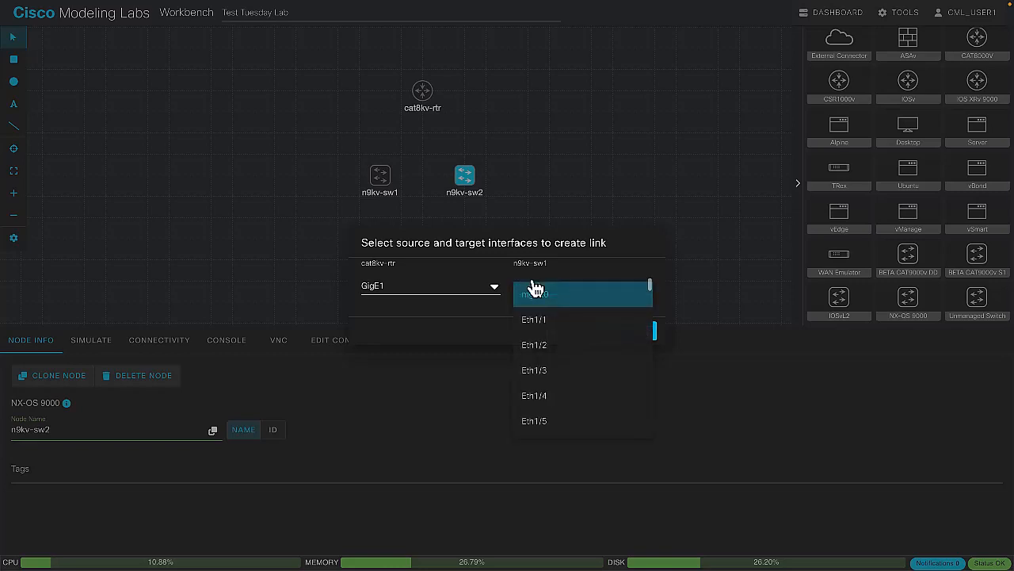
{"action": "left_click", "coordinate": [553, 321]}
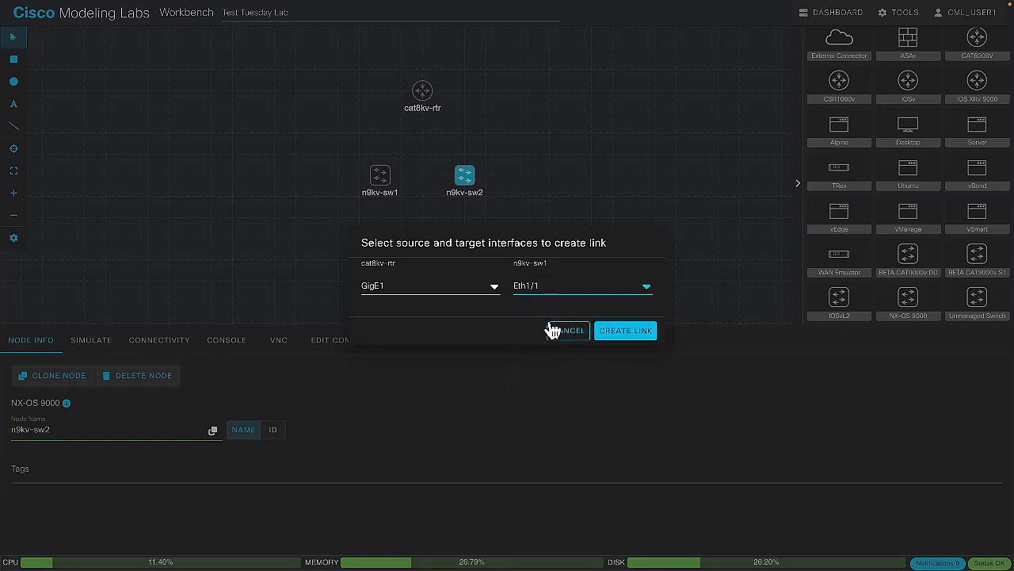
{"action": "left_click", "coordinate": [615, 332]}
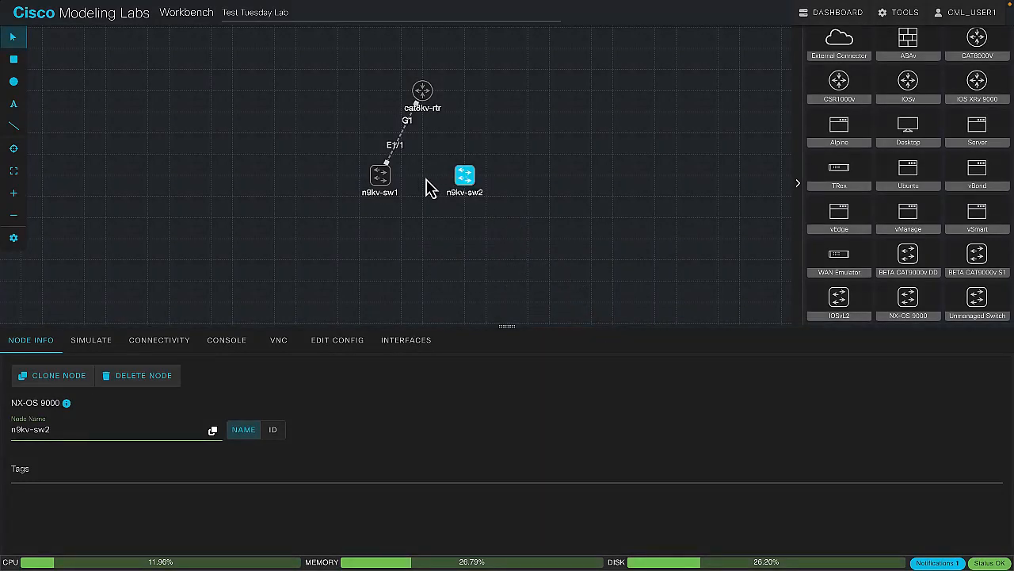
{"action": "right_click", "coordinate": [475, 182]}
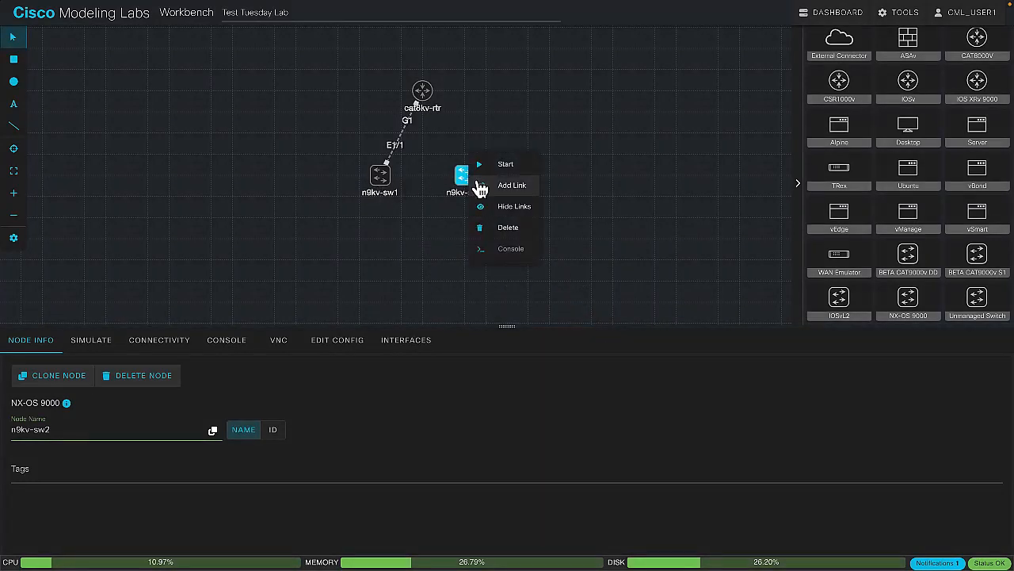
{"action": "left_click", "coordinate": [480, 185]}
{"action": "left_click", "coordinate": [383, 184]}
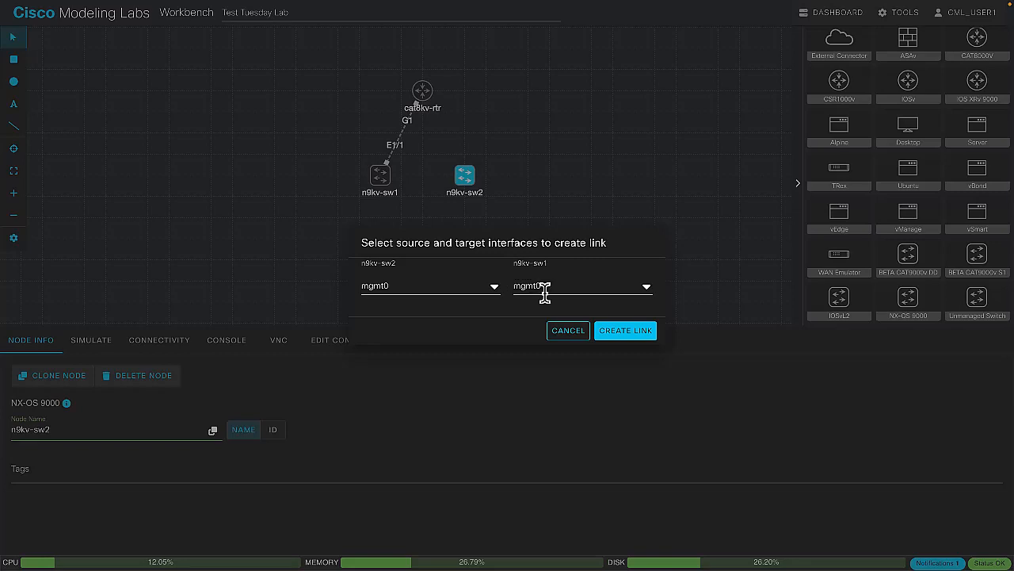
{"action": "left_click", "coordinate": [563, 328]}
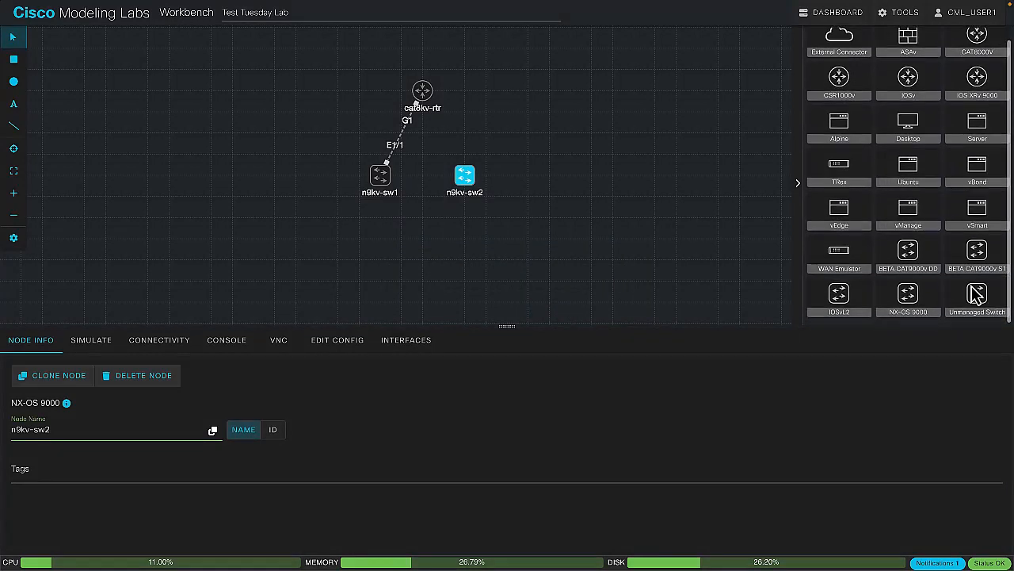
Place an unmanaged switch to the upper left of n9kv-sw1 and link it to that switch's mgmt0 interface
{"action": "left_click_drag", "start_coordinate": [977, 300], "coordinate": [232, 135]}
{"action": "right_click", "coordinate": [232, 133]}
{"action": "left_click", "coordinate": [270, 144]}
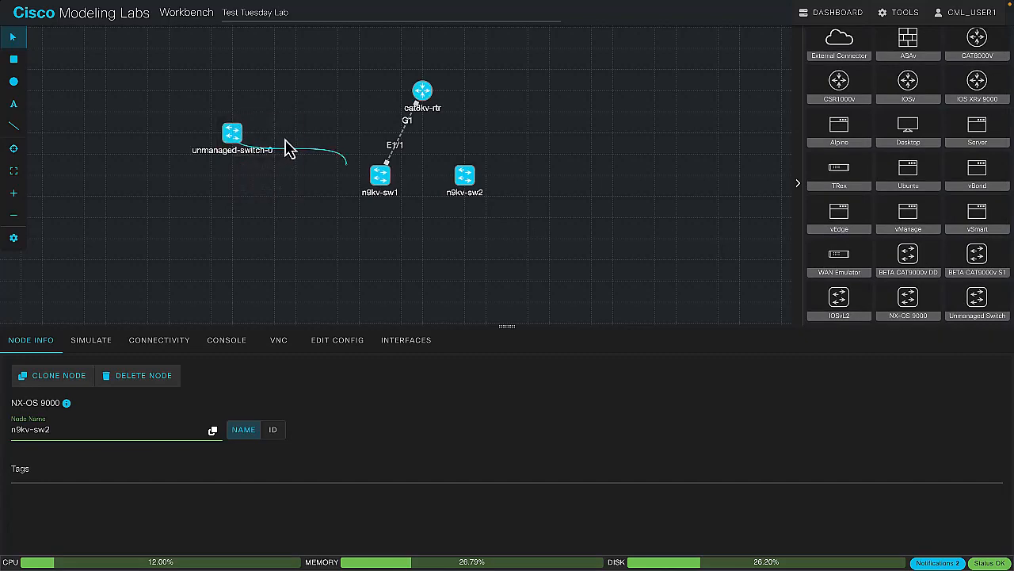
{"action": "left_click", "coordinate": [380, 175]}
{"action": "left_click", "coordinate": [639, 331]}
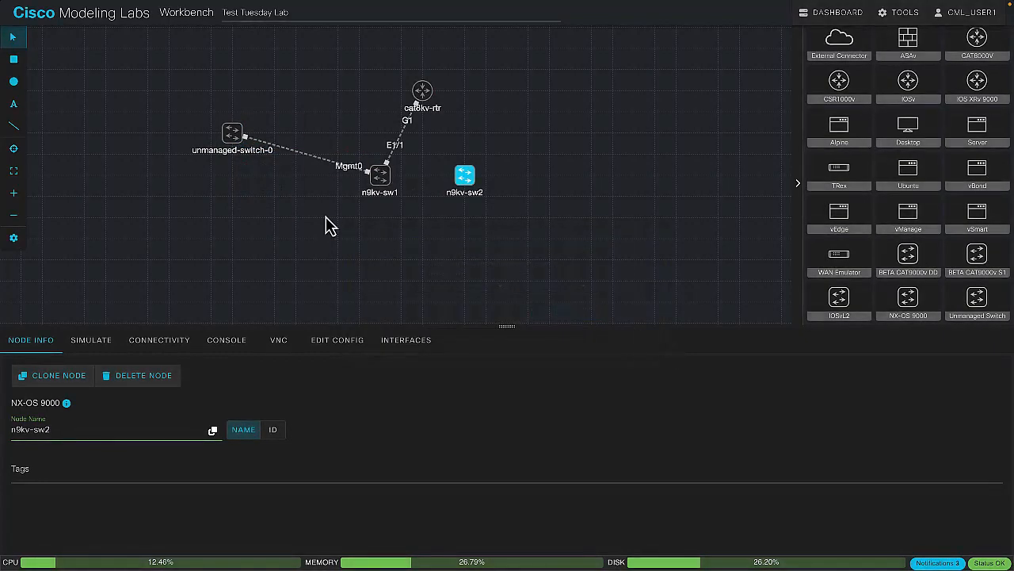
Link the unmanaged switch to the mgmt0 interface of n9kv-sw2 and clear the selection
{"action": "right_click", "coordinate": [235, 135]}
{"action": "left_click", "coordinate": [276, 148]}
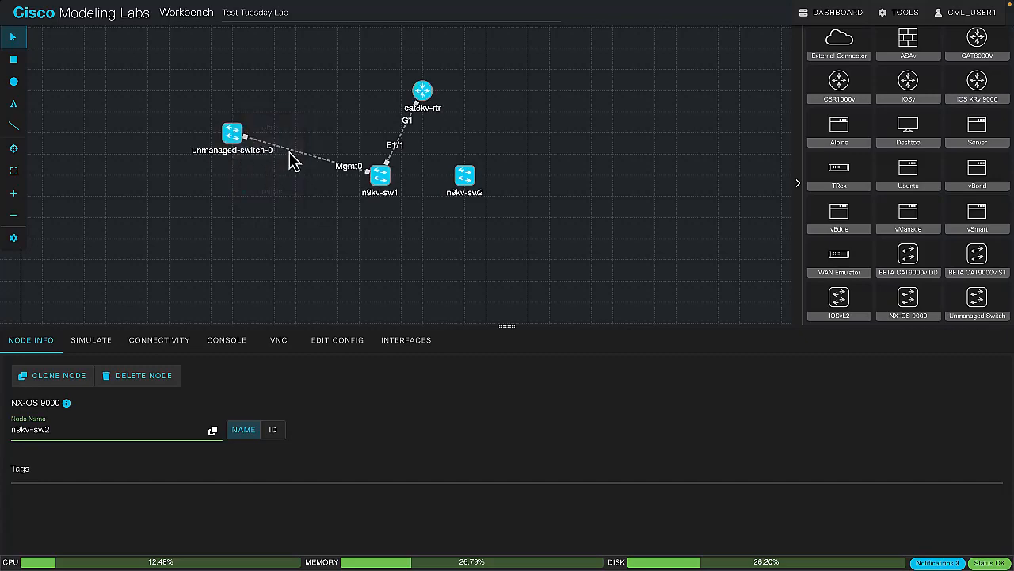
{"action": "left_click", "coordinate": [465, 175]}
{"action": "left_click", "coordinate": [638, 334]}
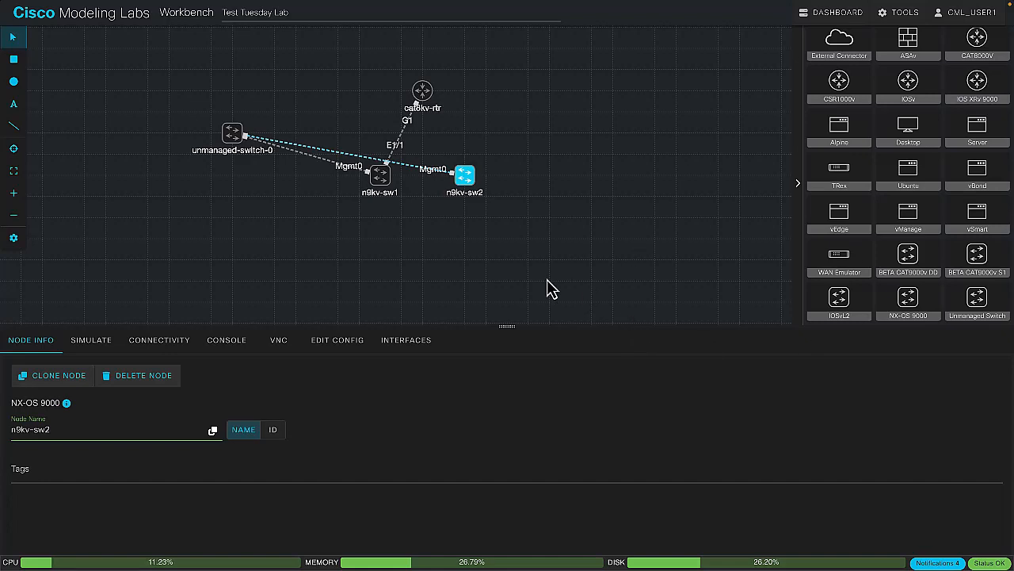
{"action": "left_click", "coordinate": [499, 271]}
{"action": "right_click", "coordinate": [461, 179]}
{"action": "left_click", "coordinate": [486, 187]}
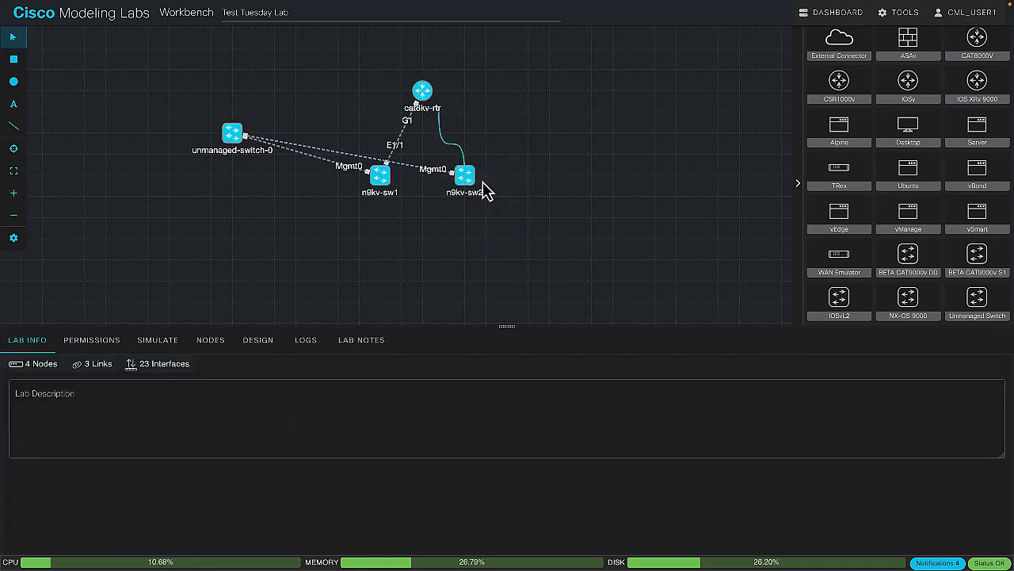
{"action": "left_click", "coordinate": [426, 97]}
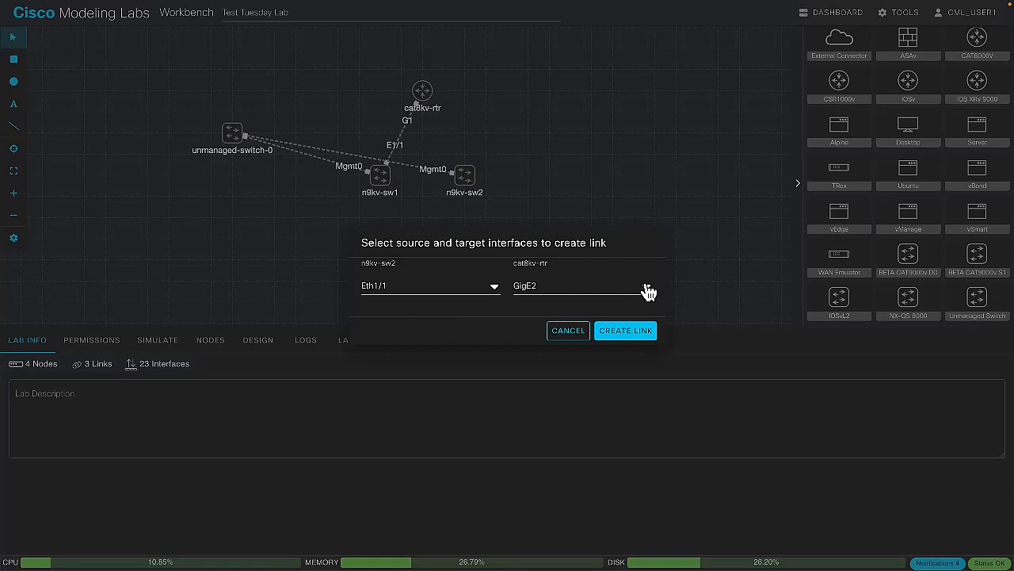
{"action": "left_click", "coordinate": [580, 330]}
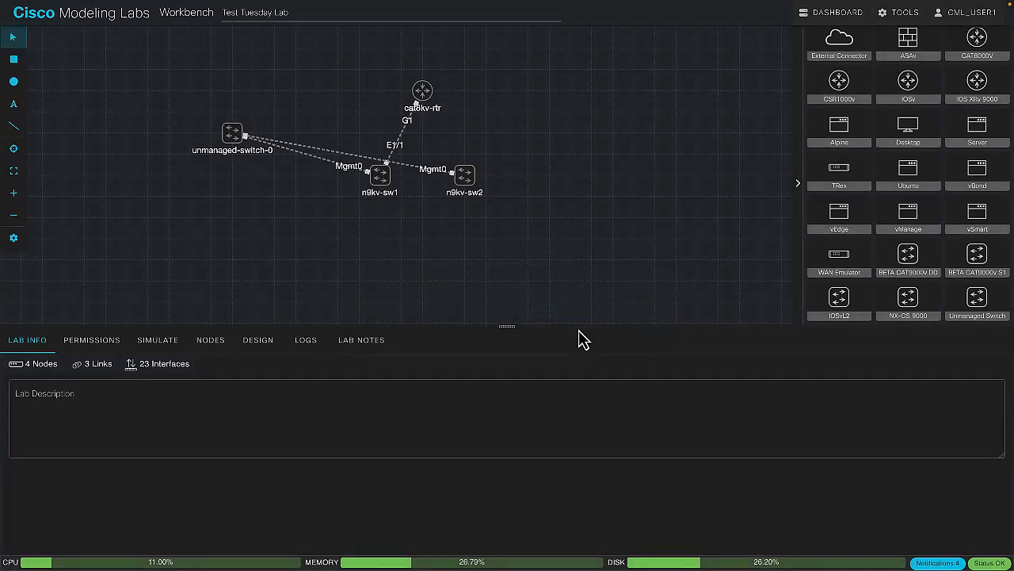
Open the interface list of cat8kv-rtr and link Eth1/1 on n9kv-sw2 to GigE7 on the router
{"action": "left_click", "coordinate": [423, 92]}
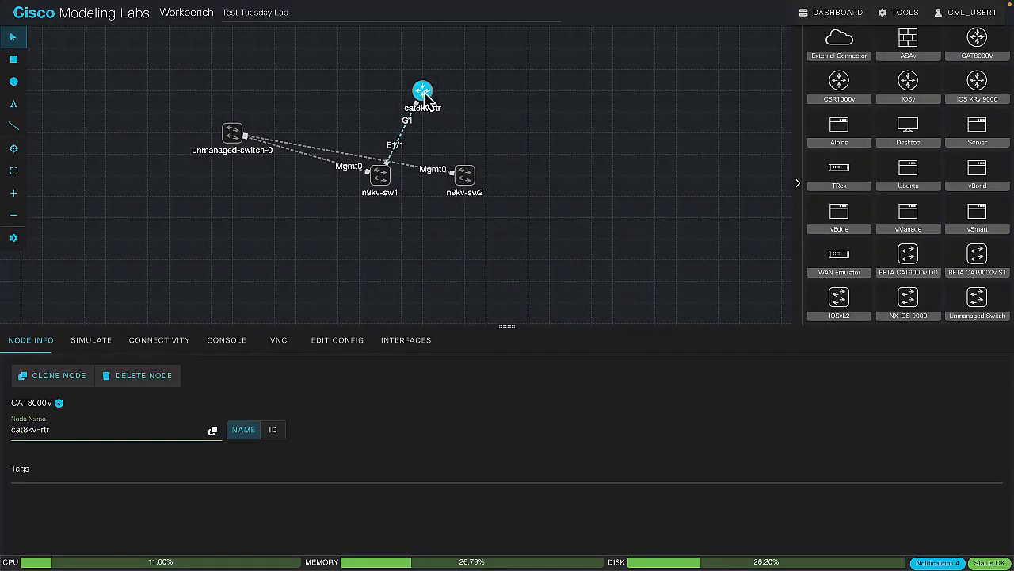
{"action": "left_click", "coordinate": [429, 349]}
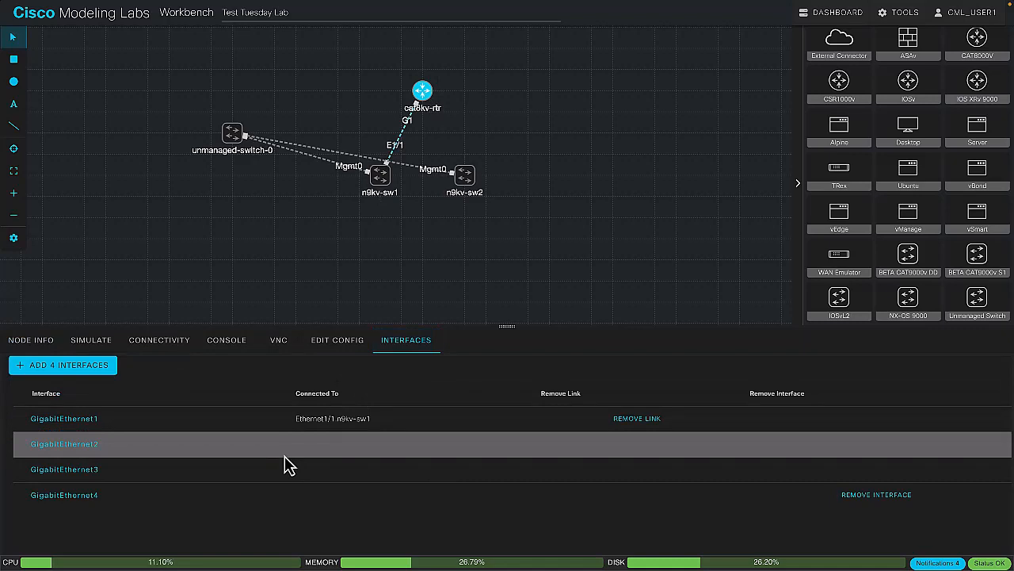
{"action": "right_click", "coordinate": [472, 169]}
{"action": "left_click", "coordinate": [484, 182]}
{"action": "left_click", "coordinate": [423, 91]}
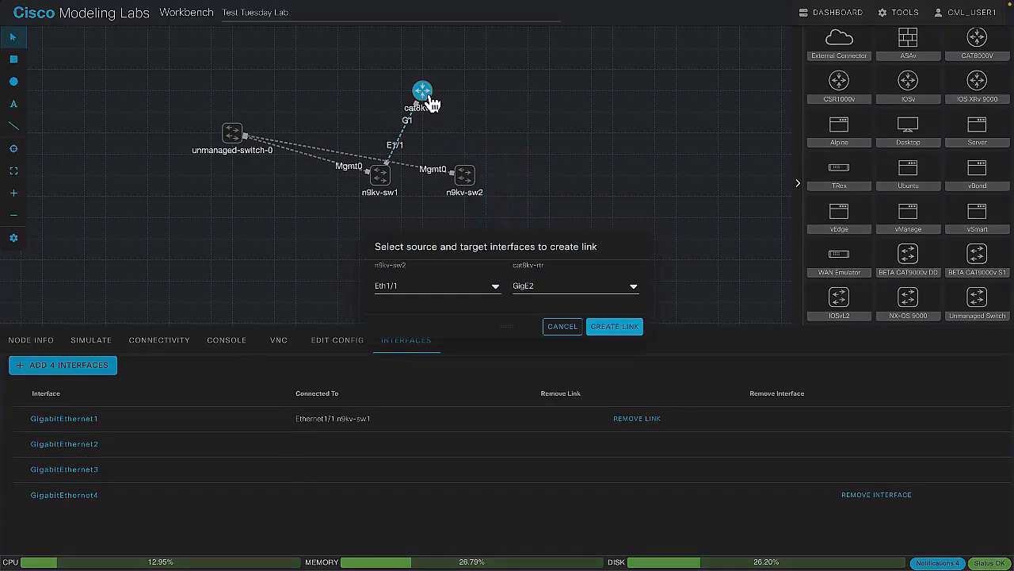
{"action": "left_click", "coordinate": [587, 284]}
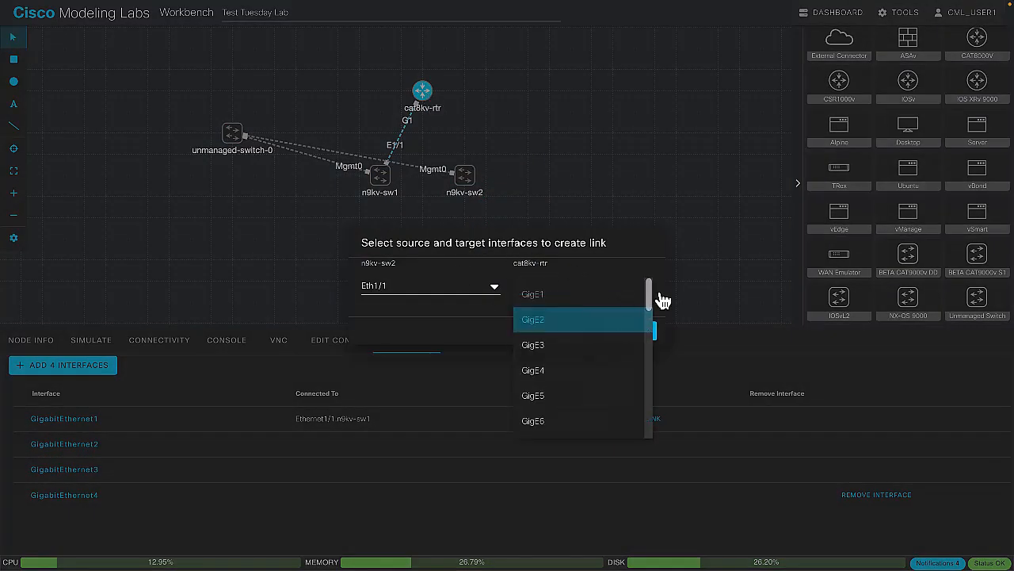
{"action": "scroll", "coordinate": [593, 388], "scroll_direction": "down", "scroll_amount": 2}
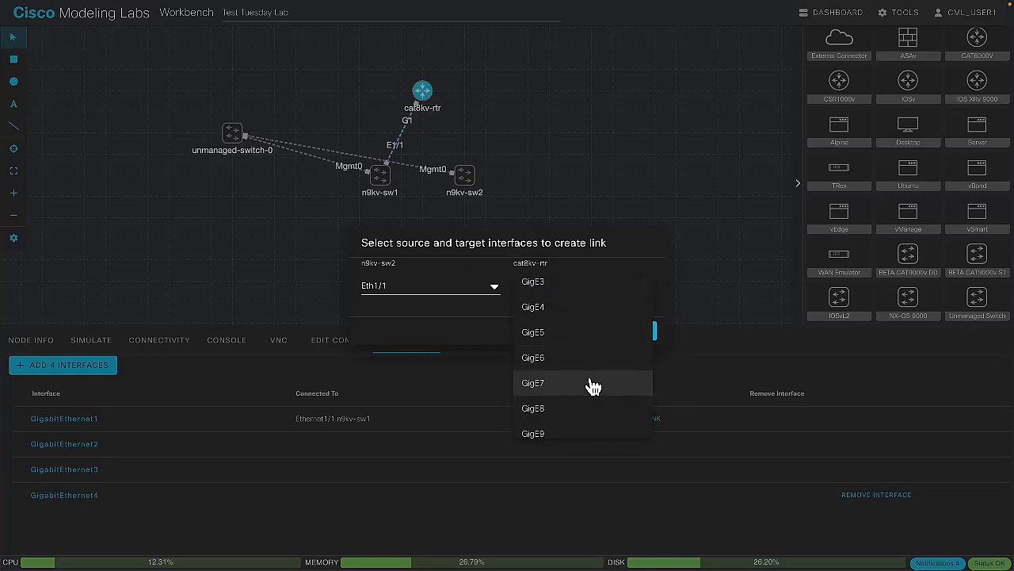
{"action": "left_click", "coordinate": [593, 387]}
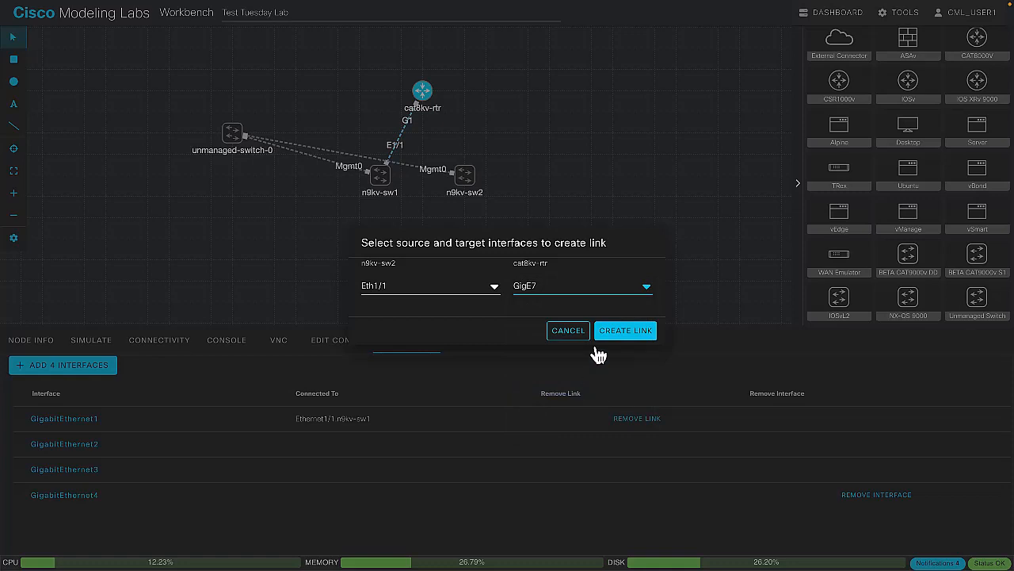
{"action": "left_click", "coordinate": [647, 337]}
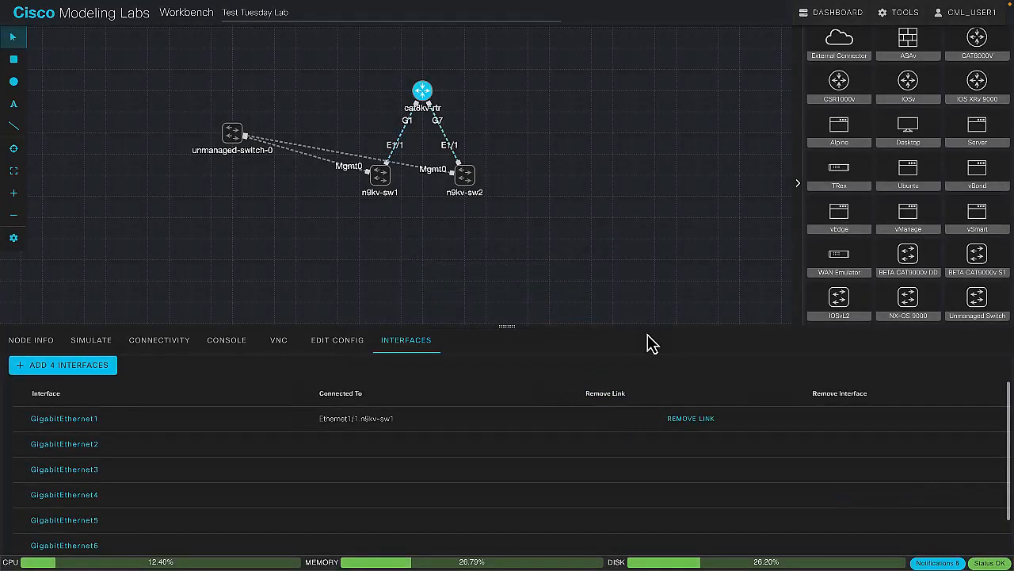
{"action": "scroll", "coordinate": [292, 503], "scroll_direction": "down", "scroll_amount": 1}
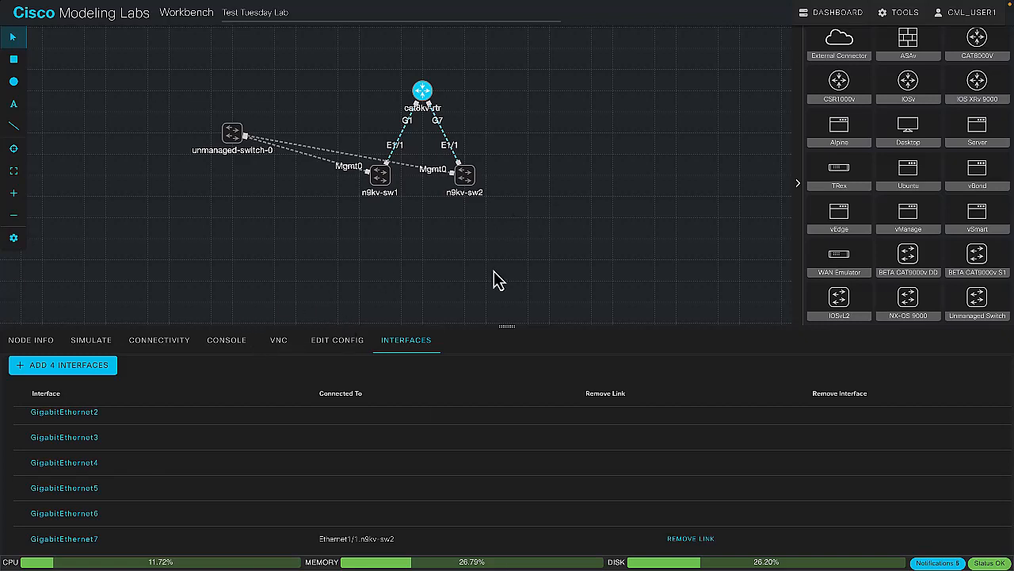
{"action": "left_click", "coordinate": [454, 233]}
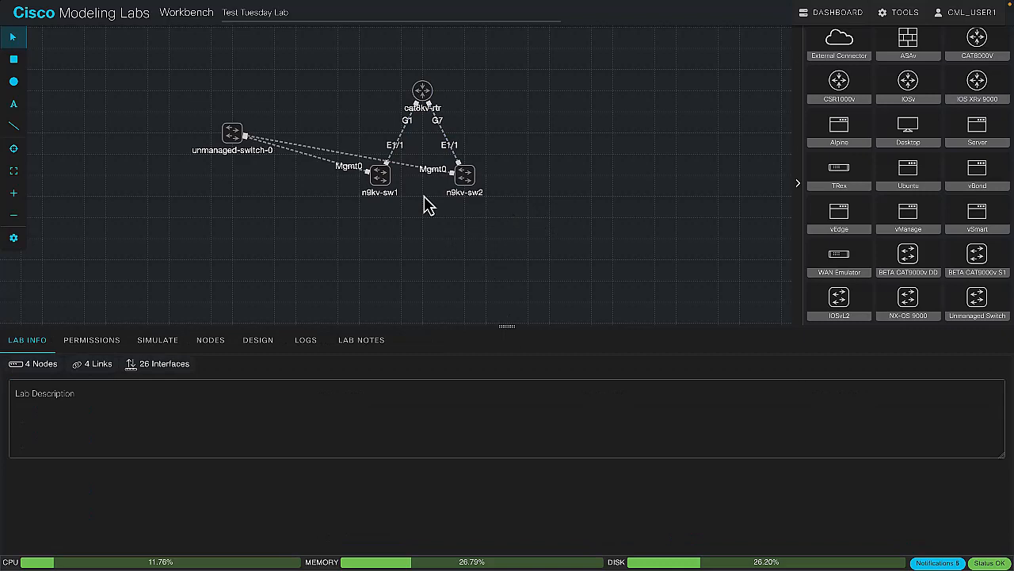
Start the cat8kv-rtr node
{"action": "left_click", "coordinate": [423, 90]}
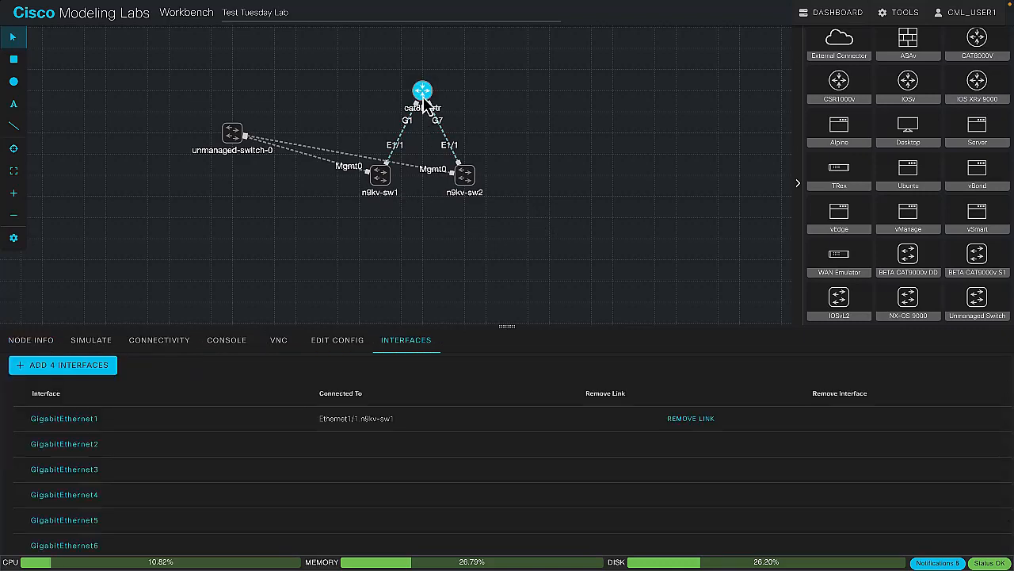
{"action": "right_click", "coordinate": [425, 93]}
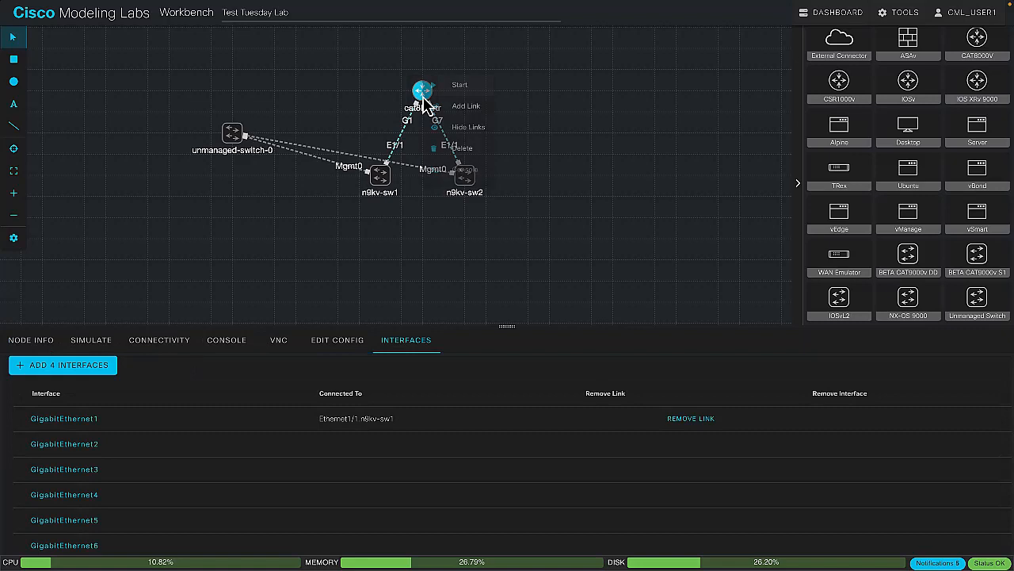
{"action": "left_click", "coordinate": [466, 84]}
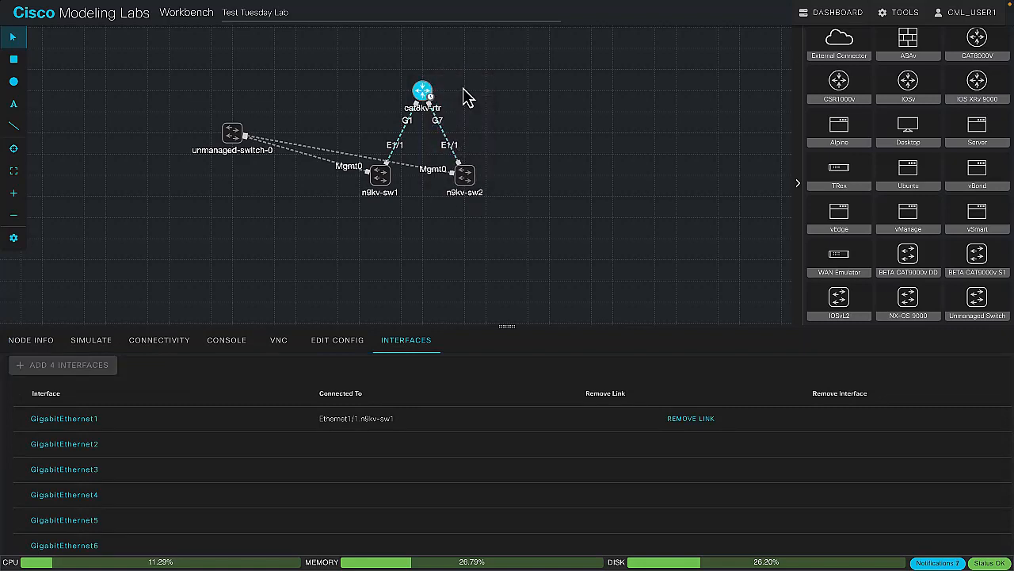
Start the n9kv-sw1 node and clear the selection
{"action": "left_click", "coordinate": [384, 192]}
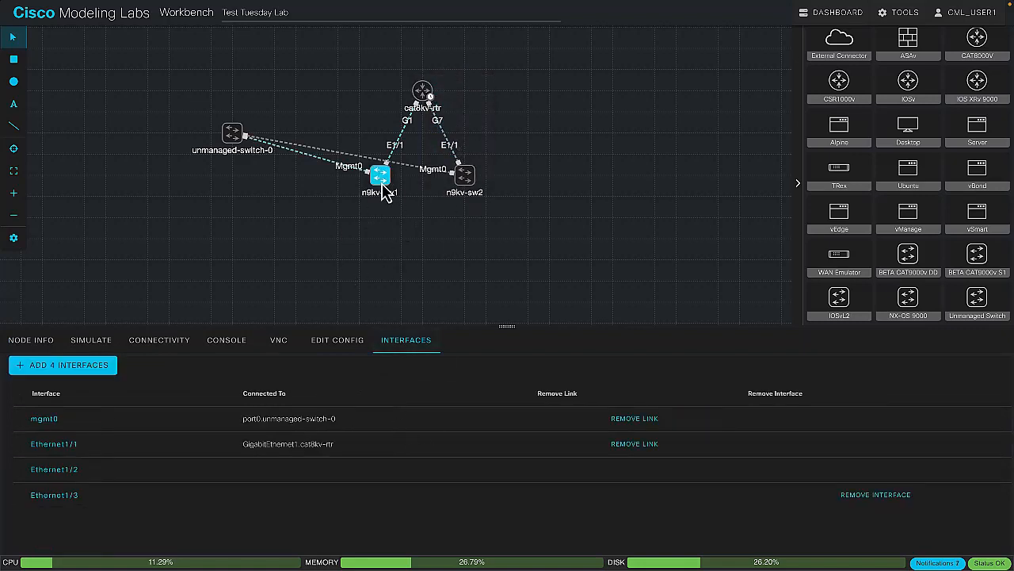
{"action": "left_click", "coordinate": [75, 344]}
{"action": "left_click", "coordinate": [62, 378]}
{"action": "left_click", "coordinate": [399, 263]}
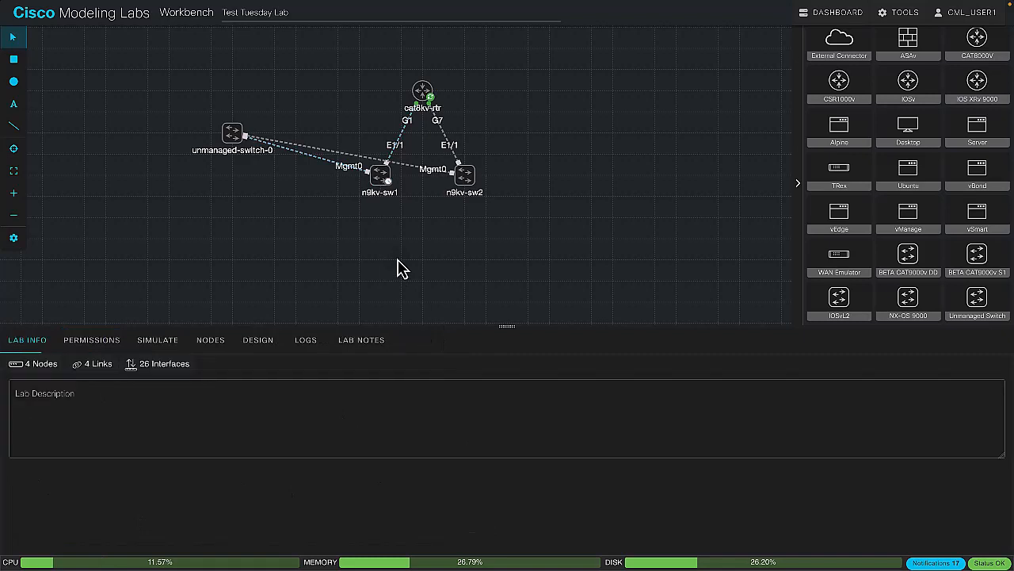
Open the lab's node list and select unmanaged-switch-0
{"action": "left_click", "coordinate": [212, 346]}
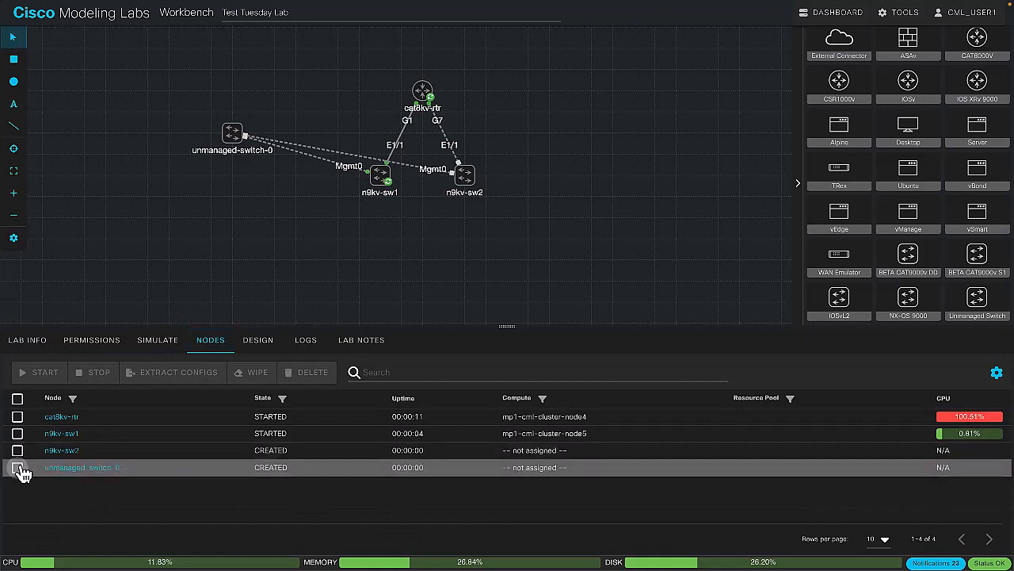
{"action": "left_click", "coordinate": [17, 467]}
{"action": "left_click", "coordinate": [42, 379]}
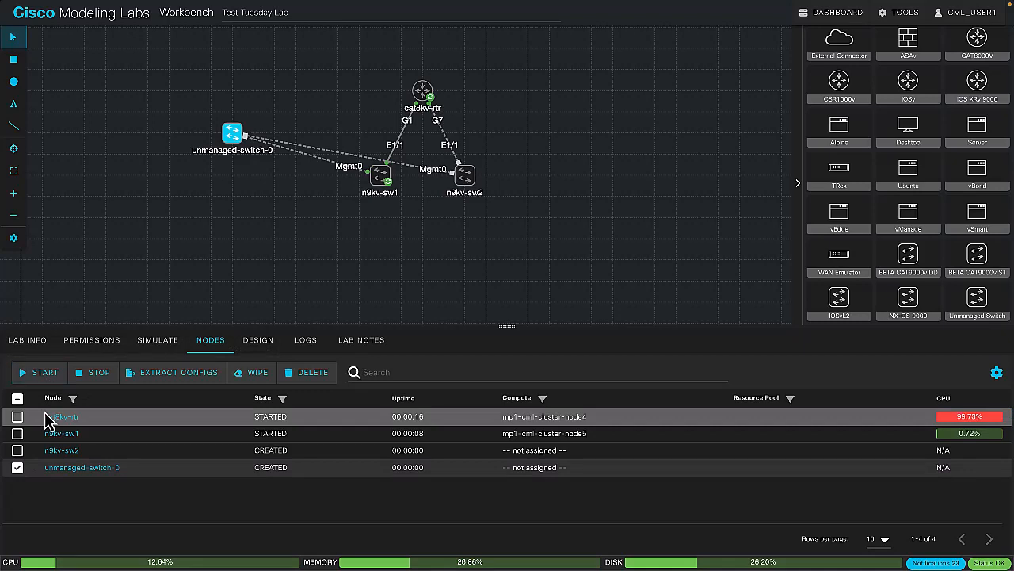
Add the remaining nodes to the selection in the node list and clear the whole selection
{"action": "left_click", "coordinate": [17, 416]}
{"action": "left_click", "coordinate": [17, 432]}
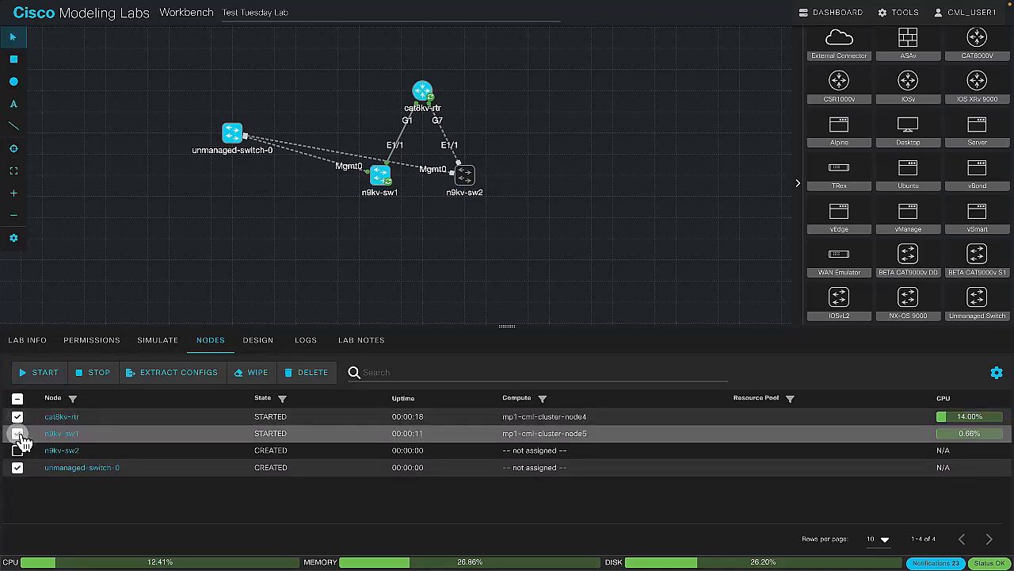
{"action": "left_click", "coordinate": [17, 451]}
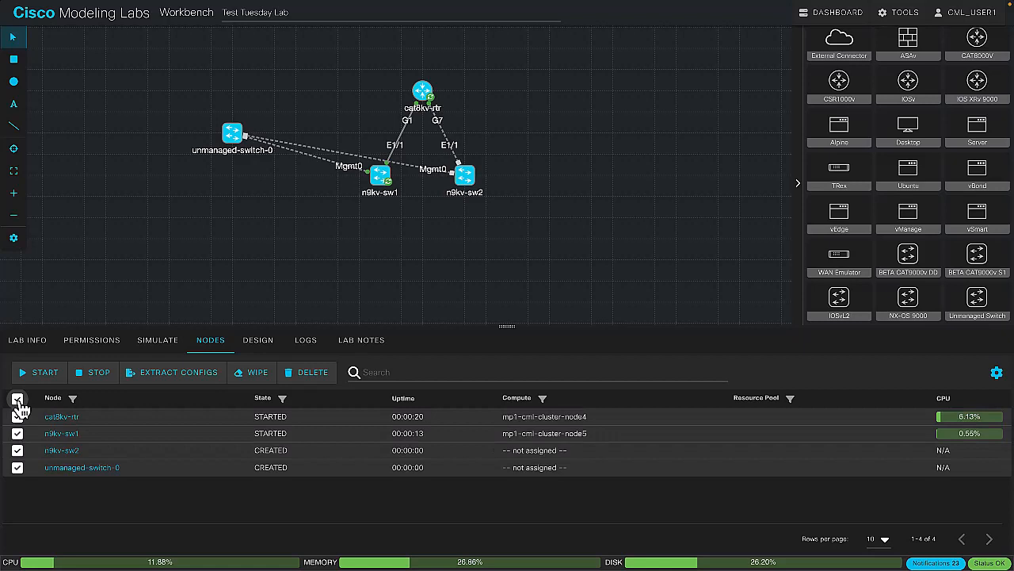
{"action": "left_click", "coordinate": [17, 399]}
{"action": "left_click", "coordinate": [18, 399]}
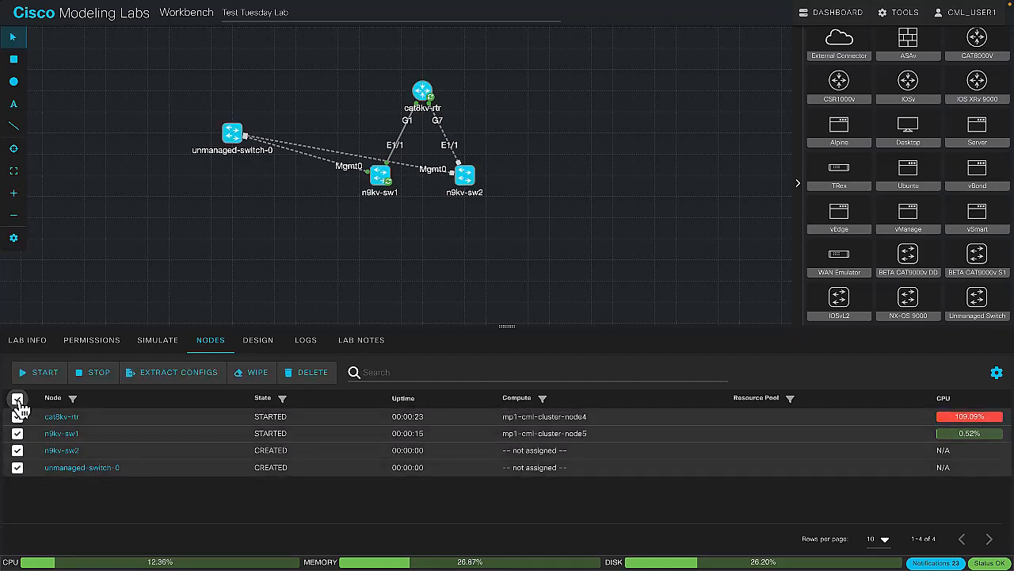
{"action": "left_click", "coordinate": [17, 399]}
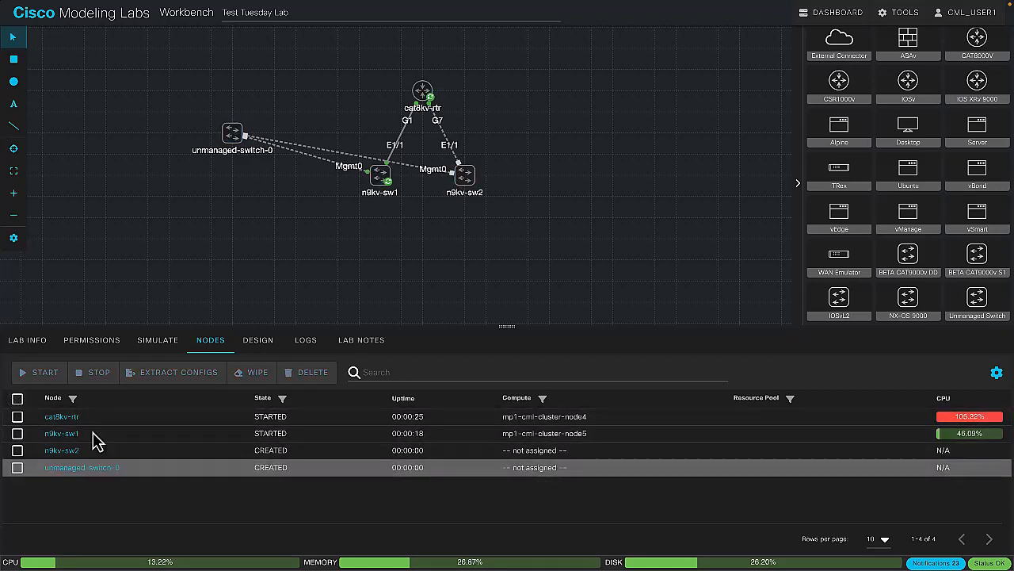
Start unmanaged-switch-0 from the node list
{"action": "left_click", "coordinate": [17, 467]}
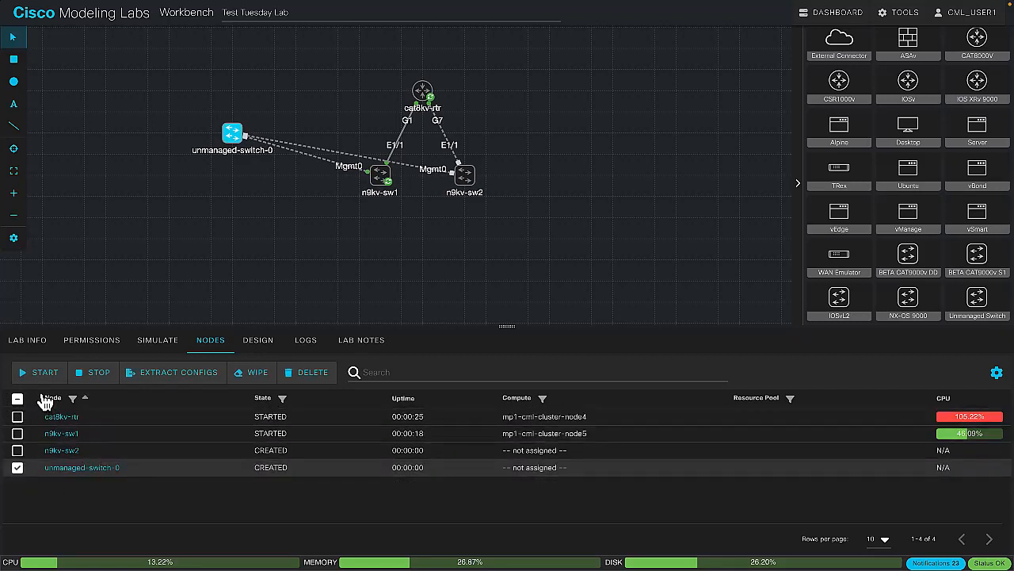
{"action": "left_click", "coordinate": [44, 382]}
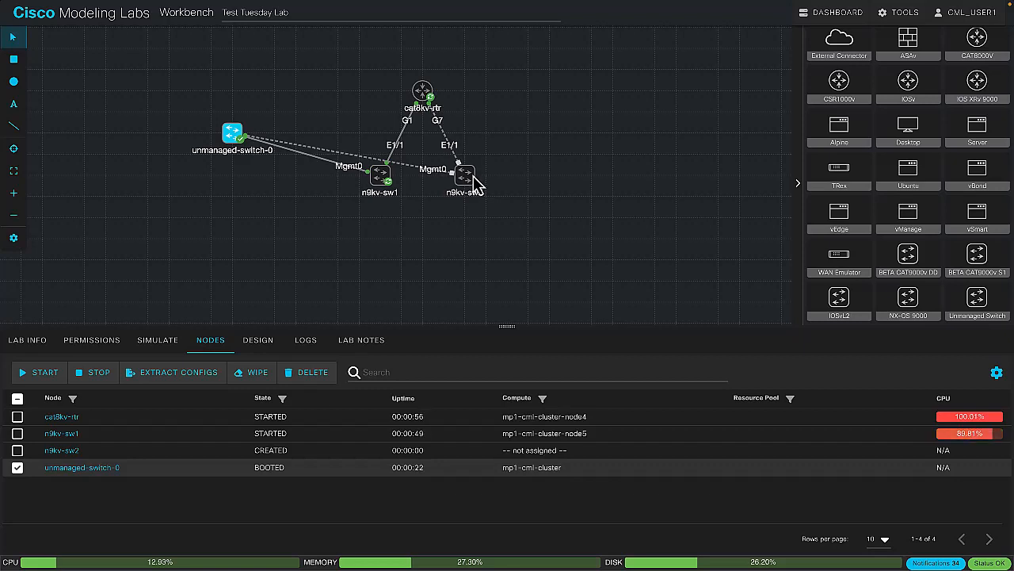
Review the simulation settings, connectivity, console and VNC views of n9kv-sw2
{"action": "left_click", "coordinate": [468, 180]}
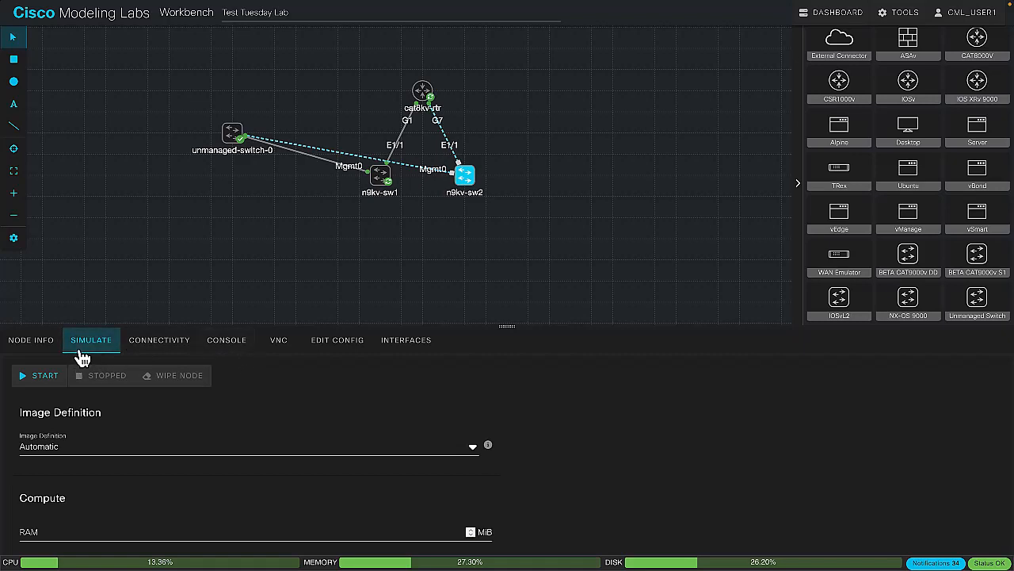
{"action": "left_click", "coordinate": [187, 350]}
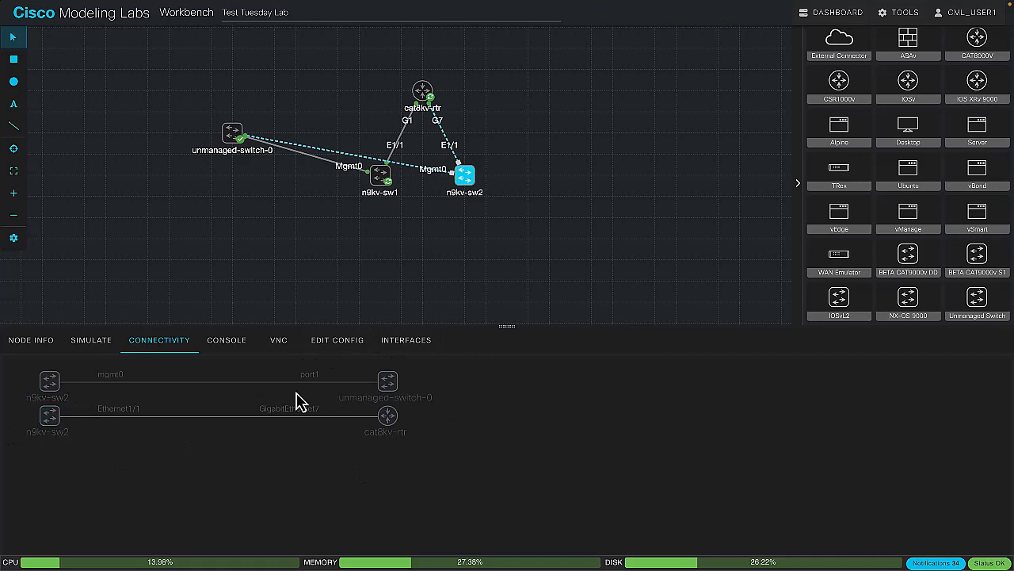
{"action": "left_click", "coordinate": [237, 346]}
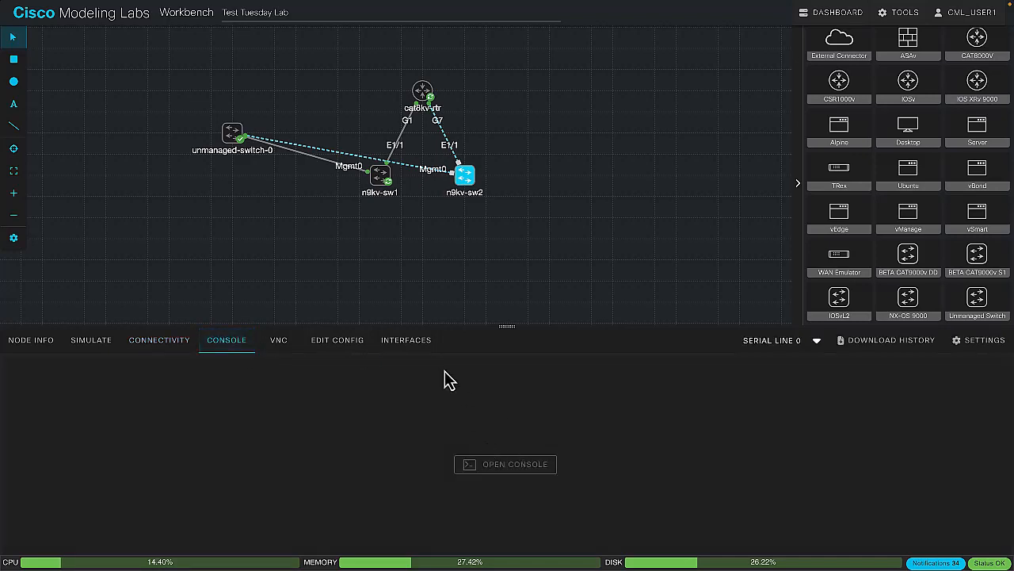
{"action": "left_click", "coordinate": [271, 347]}
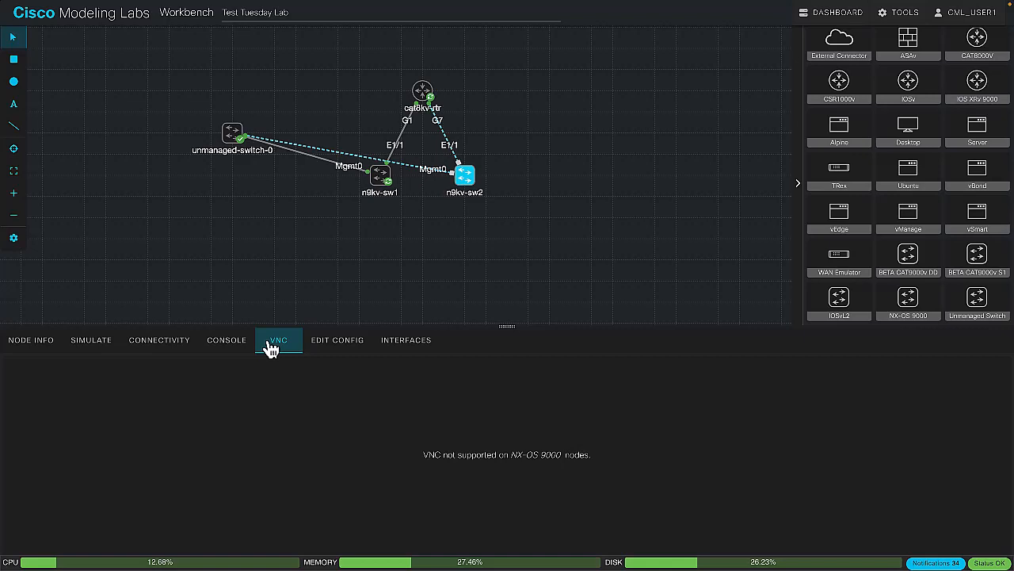
Open the initial configuration of n9kv-sw2 and replace the placeholder hostname with n9kv-sw2
{"action": "left_click", "coordinate": [352, 347]}
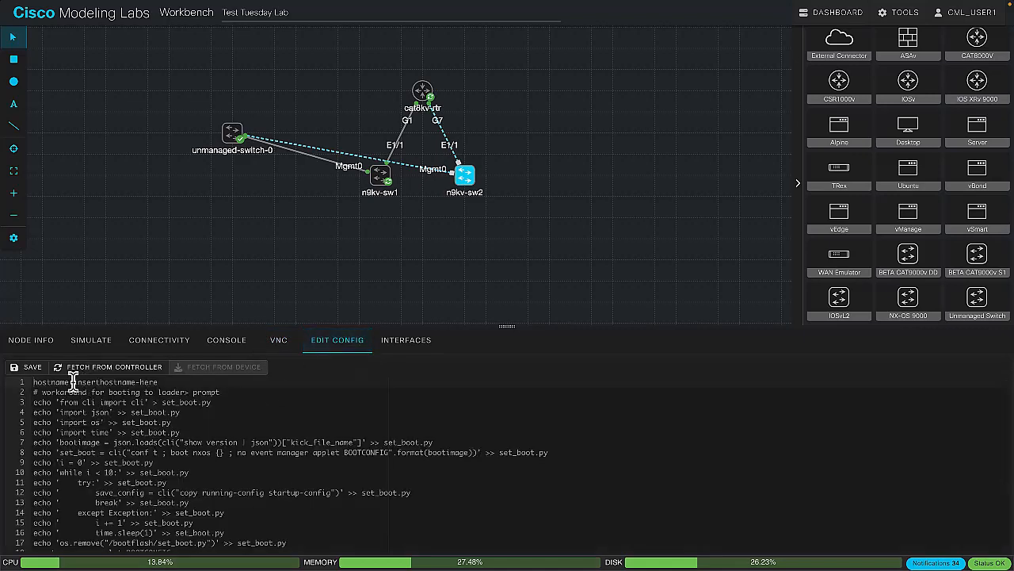
{"action": "scroll", "coordinate": [76, 382], "scroll_direction": "down", "scroll_amount": 5}
{"action": "scroll", "coordinate": [152, 478], "scroll_direction": "down", "scroll_amount": 1}
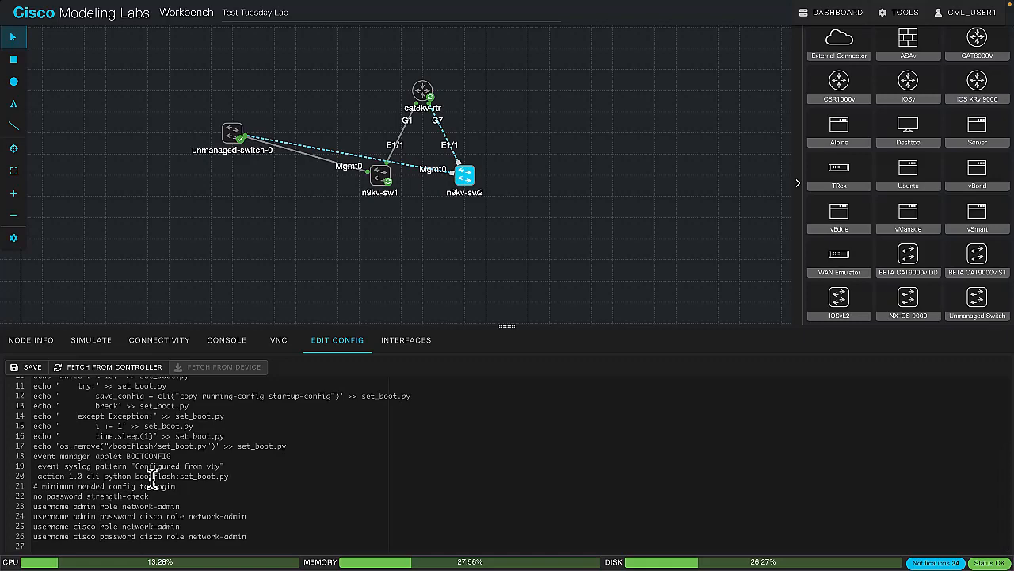
{"action": "scroll", "coordinate": [152, 478], "scroll_direction": "up", "scroll_amount": 5}
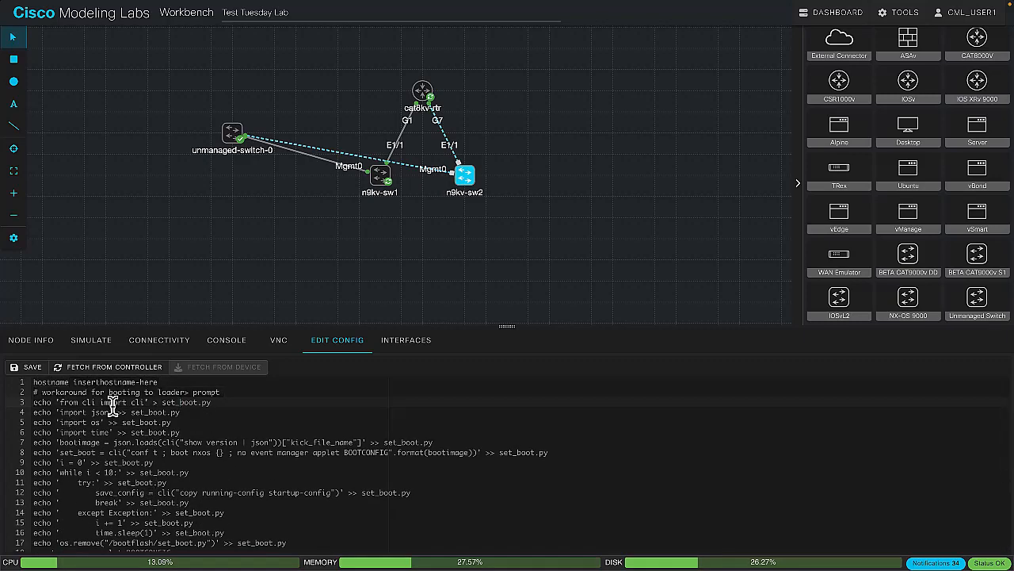
{"action": "left_click_drag", "start_coordinate": [73, 382], "coordinate": [163, 380]}
{"action": "type", "text": "n9kv-sw2"}
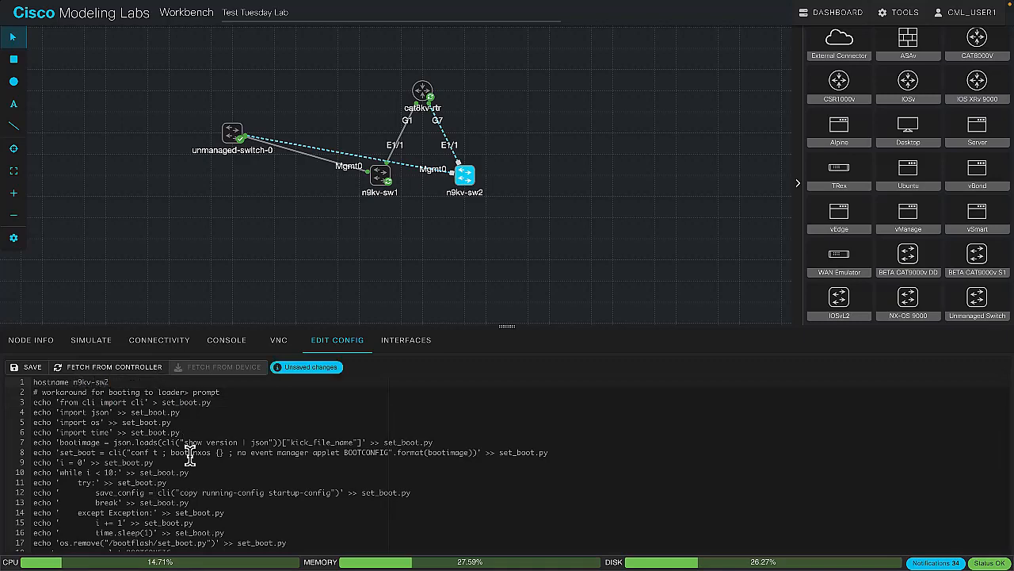
Replace the account passwords of the admin and cisco users in n9kv-sw2's configuration and save it
{"action": "scroll", "coordinate": [190, 452], "scroll_direction": "down", "scroll_amount": 3}
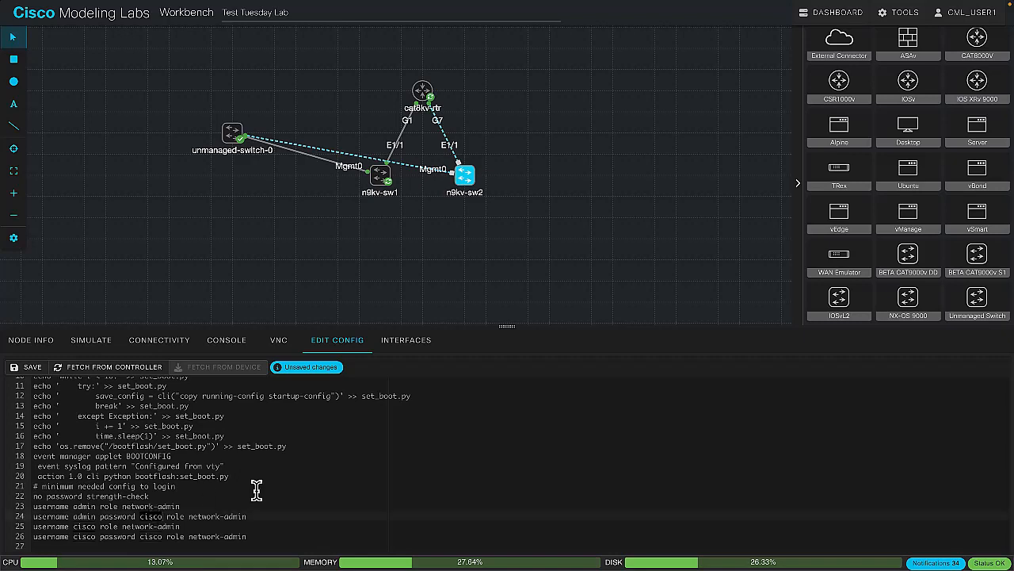
{"action": "key", "text": "BackSpace"}
{"action": "key", "text": "BackSpace"}
{"action": "key", "text": "BackSpace"}
{"action": "key", "text": "BackSpace"}
{"action": "key", "text": "BackSpace"}
{"action": "type", "text": "password1234"}
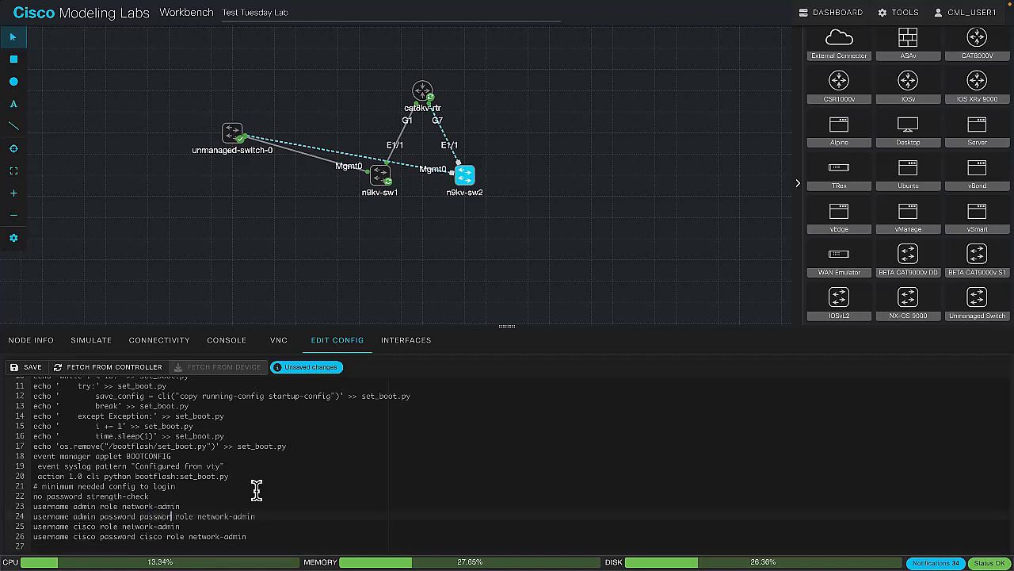
{"action": "type", "text": "5"}
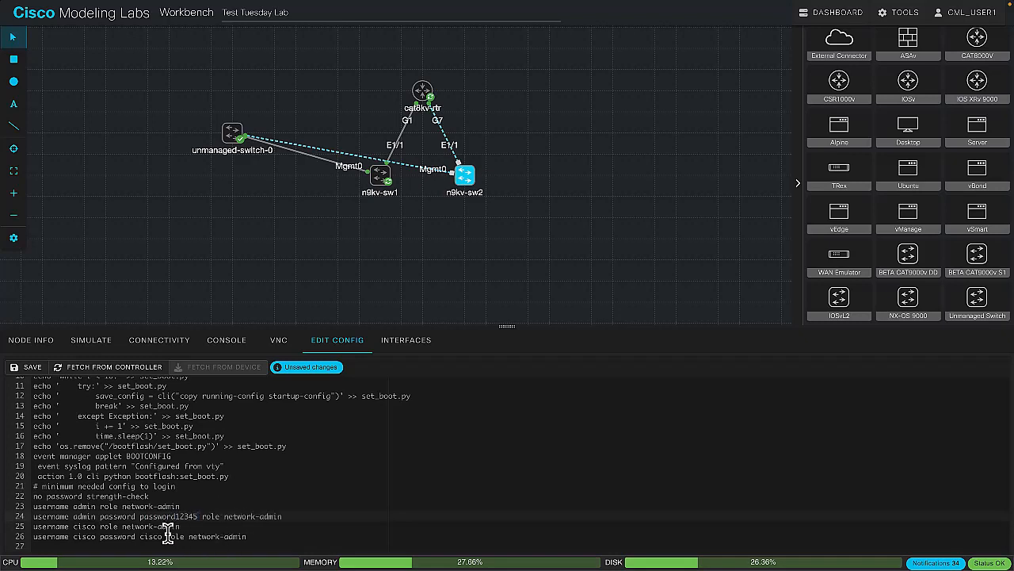
{"action": "double_click", "coordinate": [151, 536]}
{"action": "type", "text": "password12345"}
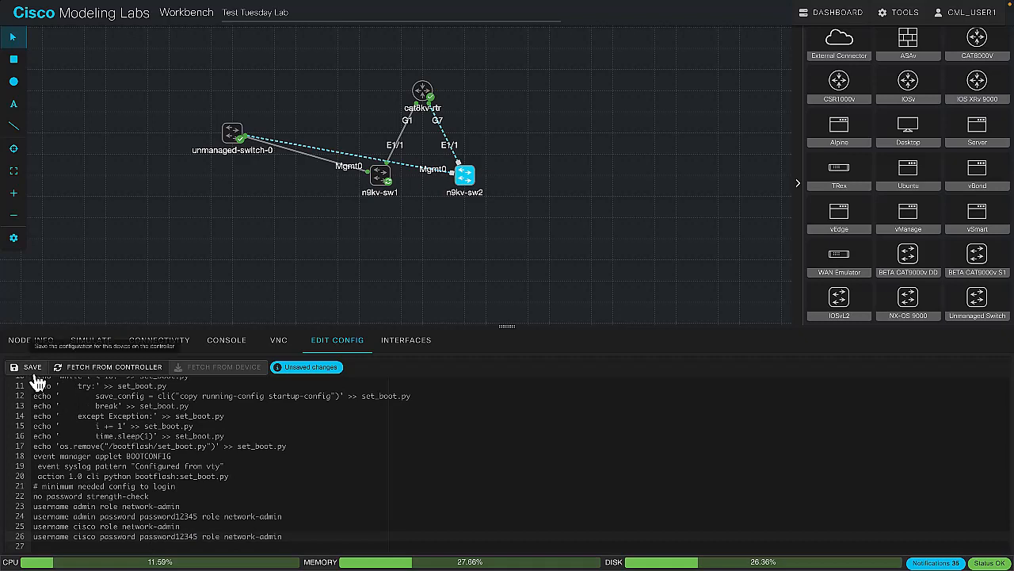
{"action": "left_click", "coordinate": [35, 372]}
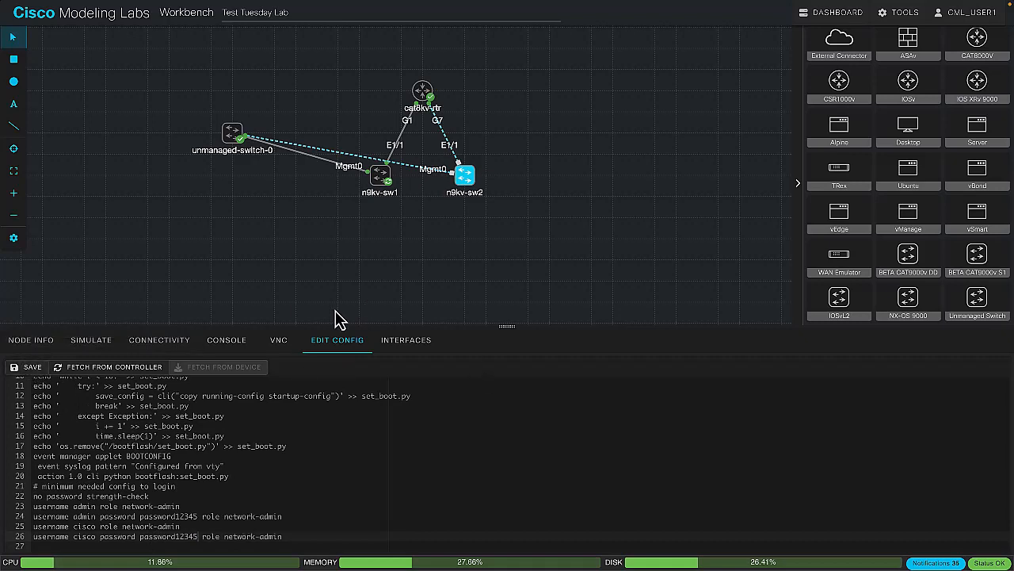
Open the interface list of n9kv-sw2 and add interfaces in batches of four up to Ethernet1/31
{"action": "left_click", "coordinate": [394, 342]}
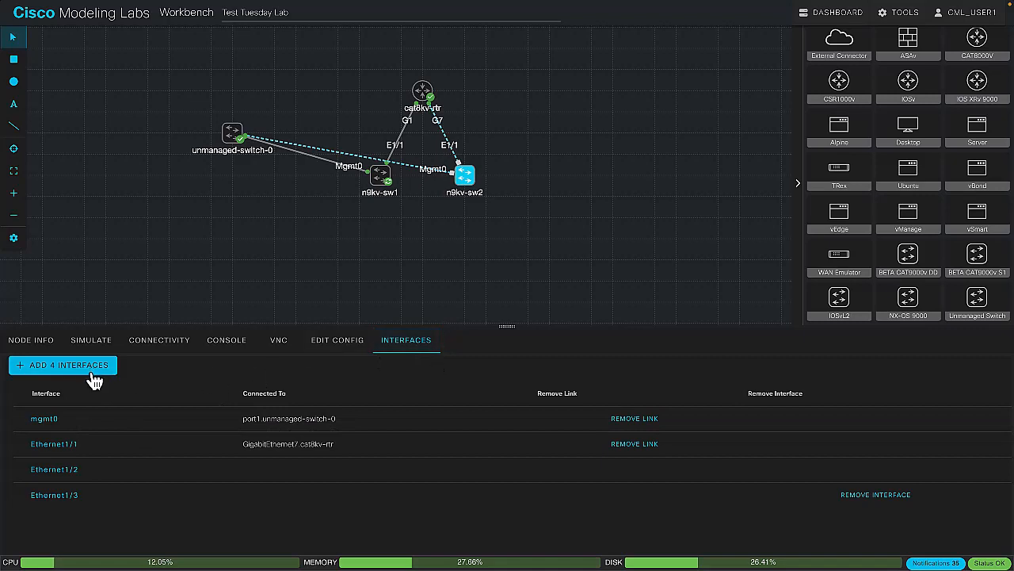
{"action": "left_click", "coordinate": [93, 368]}
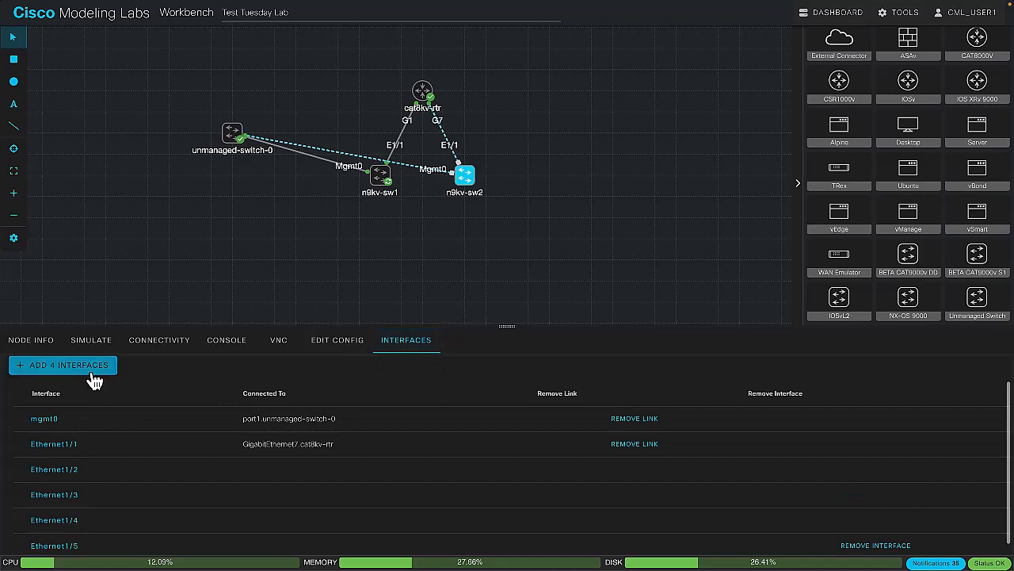
{"action": "left_click", "coordinate": [92, 374]}
{"action": "left_click", "coordinate": [92, 374]}
{"action": "left_click", "coordinate": [92, 374]}
{"action": "left_click", "coordinate": [92, 374]}
{"action": "left_click", "coordinate": [94, 379]}
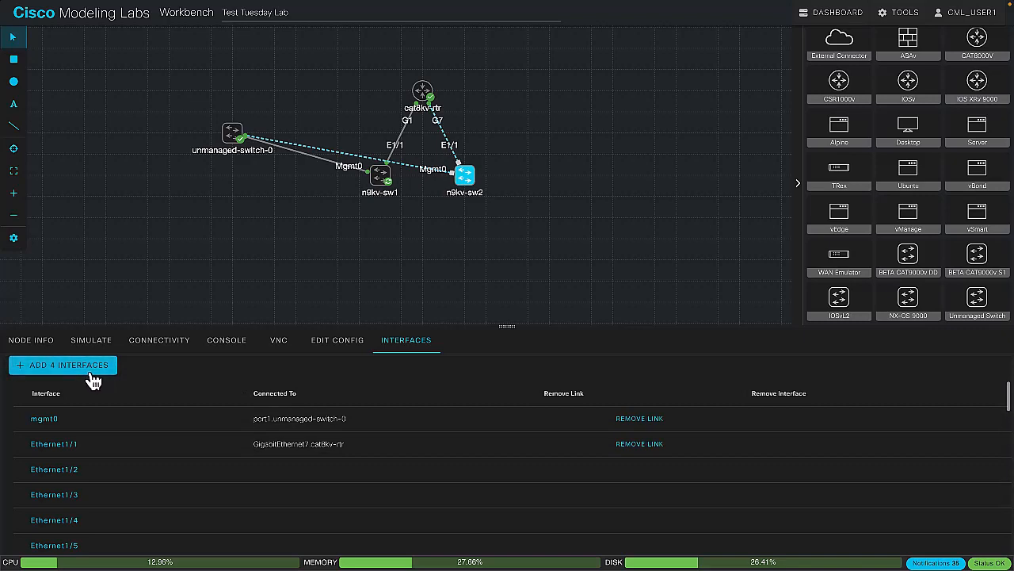
{"action": "scroll", "coordinate": [99, 504], "scroll_direction": "down", "scroll_amount": 8}
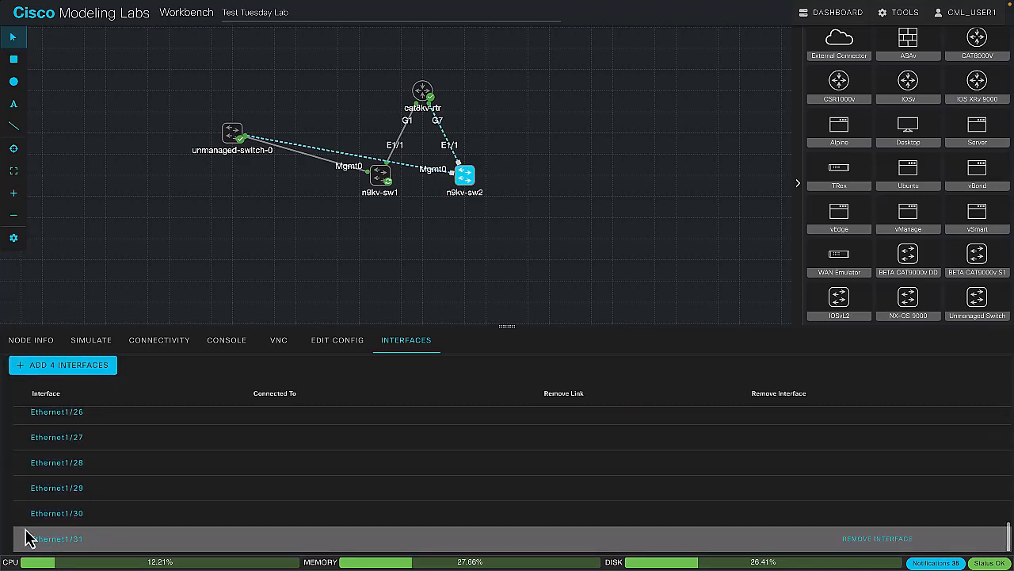
Add further batches of four interfaces to n9kv-sw2 up to Ethernet1/55
{"action": "left_click", "coordinate": [61, 374]}
{"action": "left_click", "coordinate": [62, 374]}
{"action": "left_click", "coordinate": [62, 374]}
{"action": "left_click", "coordinate": [62, 374]}
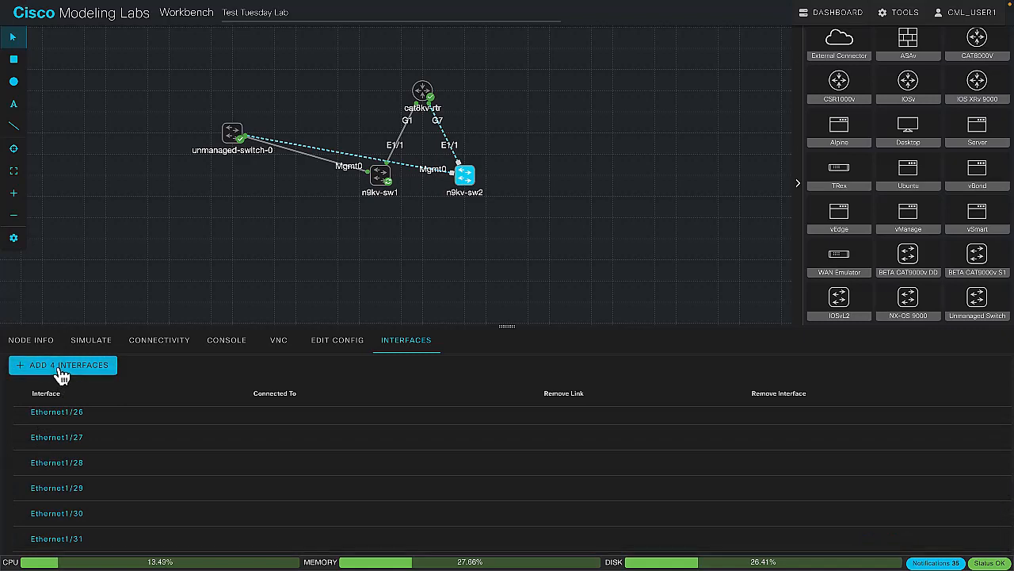
{"action": "scroll", "coordinate": [72, 464], "scroll_direction": "down", "scroll_amount": 5}
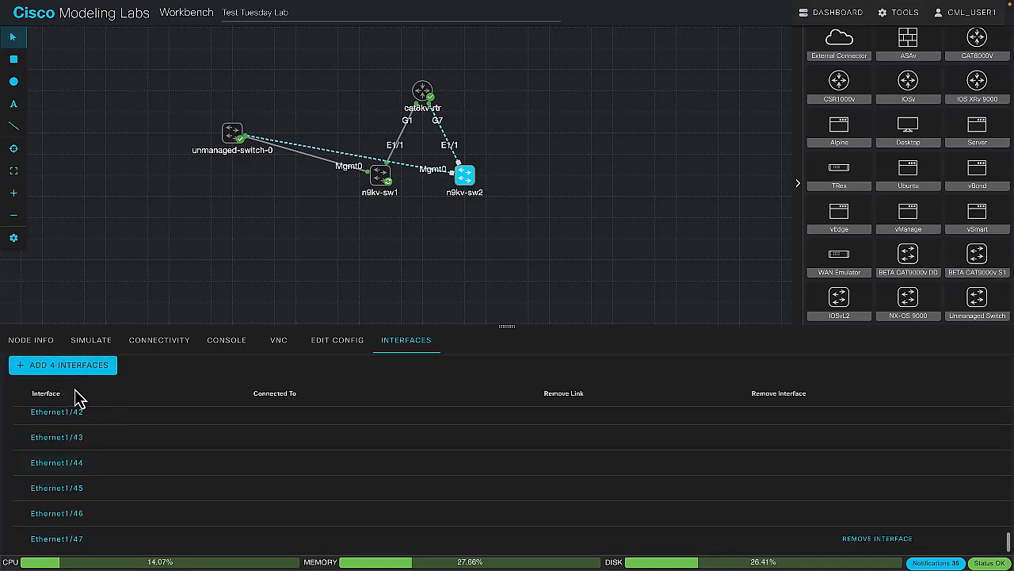
{"action": "left_click", "coordinate": [87, 377]}
{"action": "scroll", "coordinate": [84, 475], "scroll_direction": "down", "scroll_amount": 2}
{"action": "left_click", "coordinate": [89, 378]}
{"action": "scroll", "coordinate": [100, 487], "scroll_direction": "down", "scroll_amount": 2}
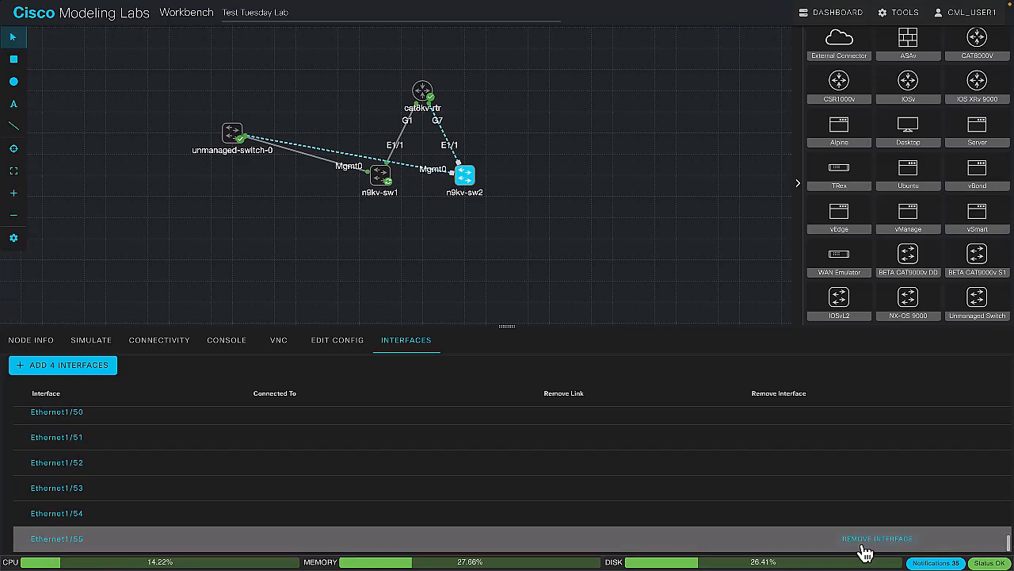
Remove the Ethernet1/55 interface from n9kv-sw2 and look over the interface list
{"action": "left_click", "coordinate": [863, 542]}
{"action": "scroll", "coordinate": [243, 433], "scroll_direction": "up", "scroll_amount": 5}
{"action": "scroll", "coordinate": [243, 434], "scroll_direction": "up", "scroll_amount": 10}
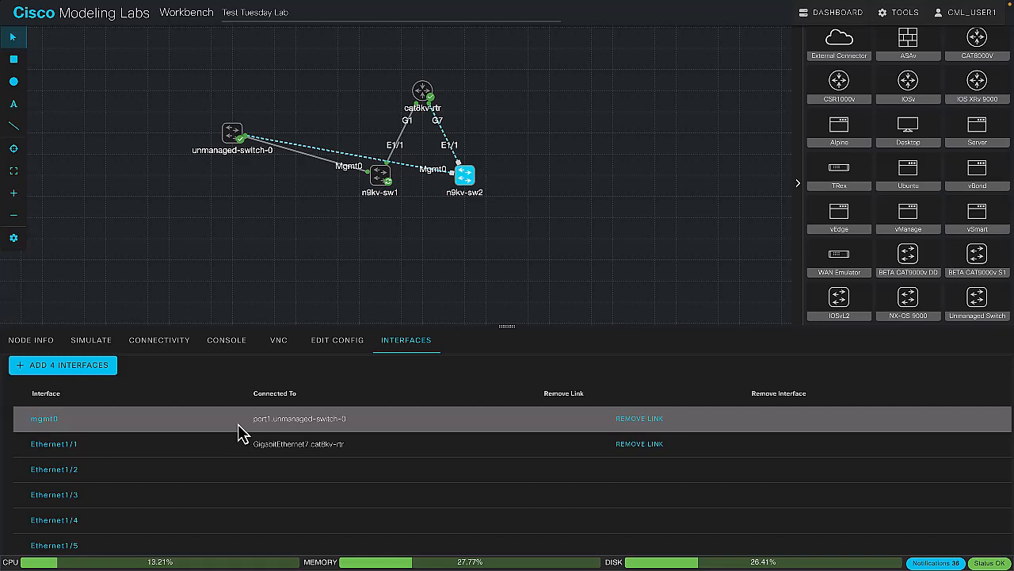
{"action": "scroll", "coordinate": [222, 518], "scroll_direction": "down", "scroll_amount": 10}
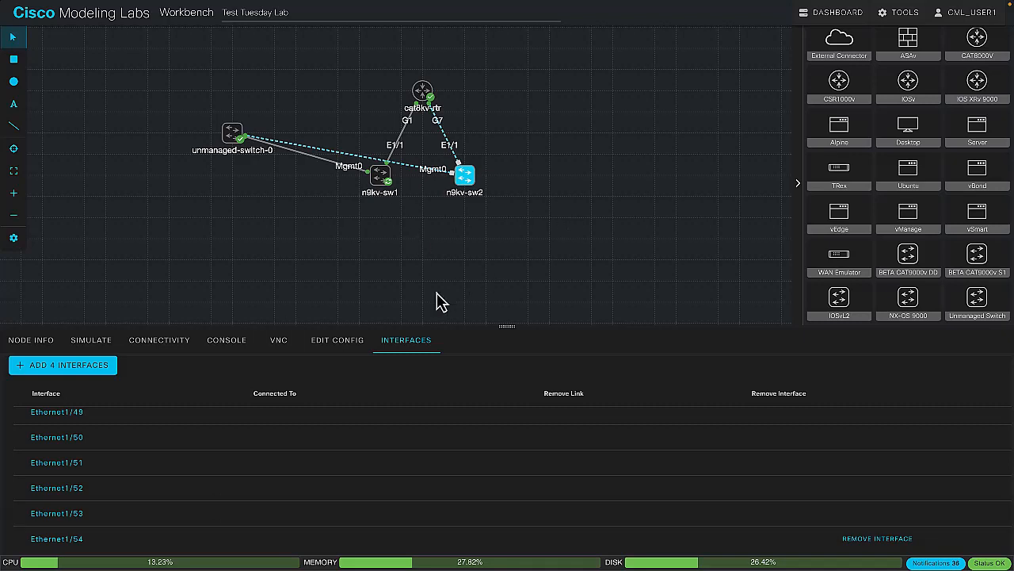
Recheck n9kv-sw2's saved configuration and start that node from the lab's node list
{"action": "left_click", "coordinate": [340, 341]}
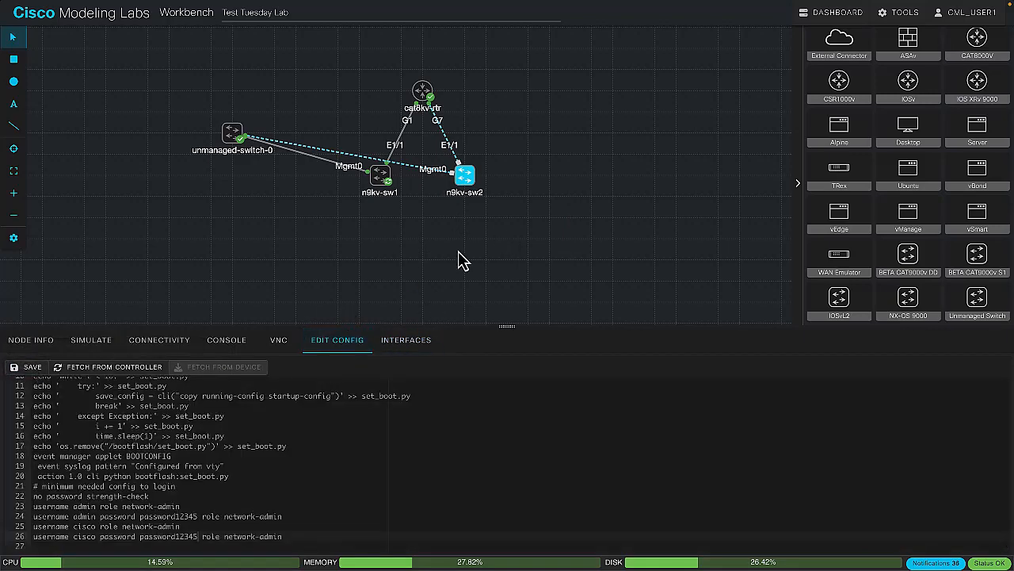
{"action": "left_click", "coordinate": [300, 284]}
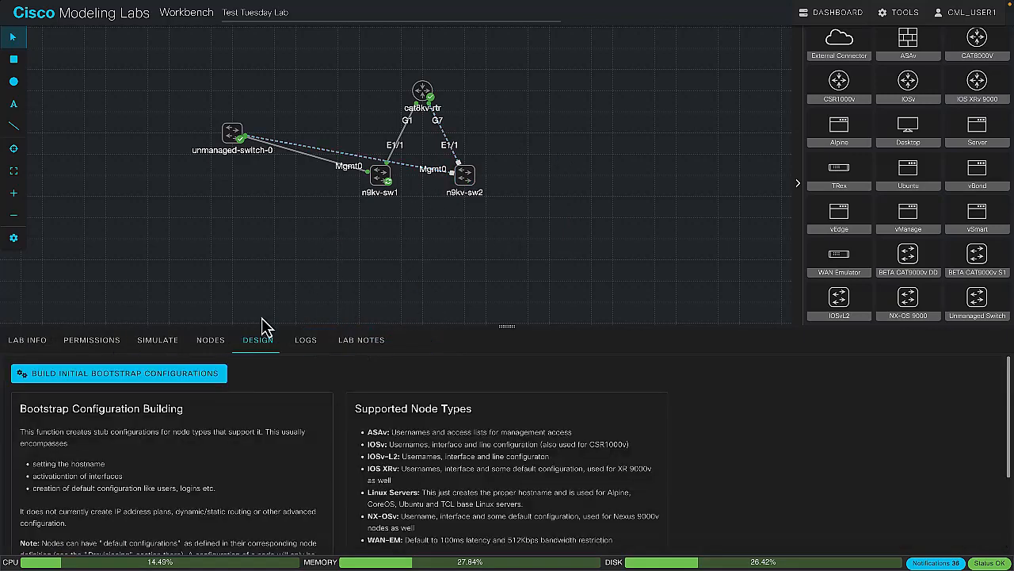
{"action": "left_click", "coordinate": [210, 341]}
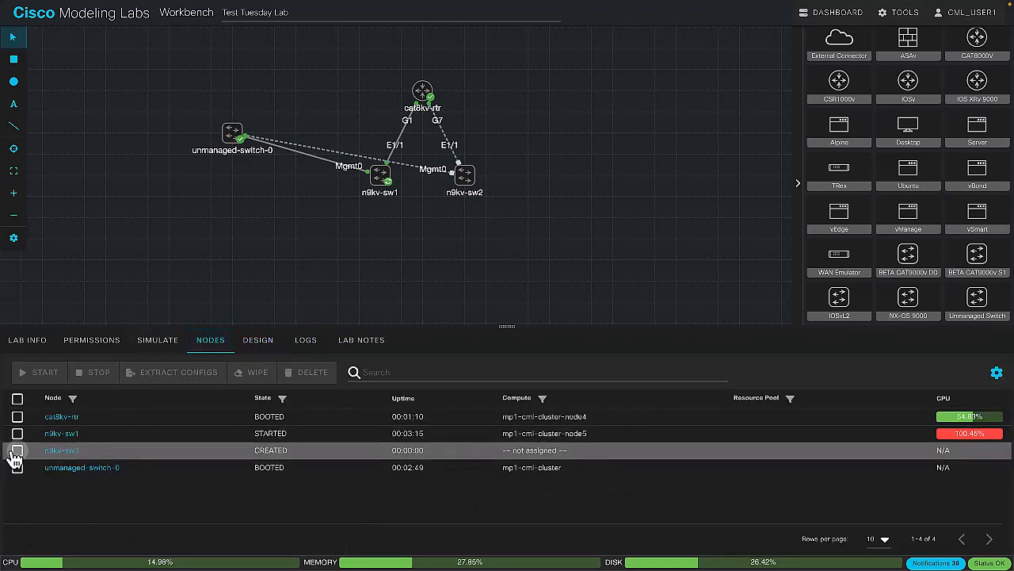
{"action": "left_click", "coordinate": [17, 450]}
{"action": "left_click", "coordinate": [39, 372]}
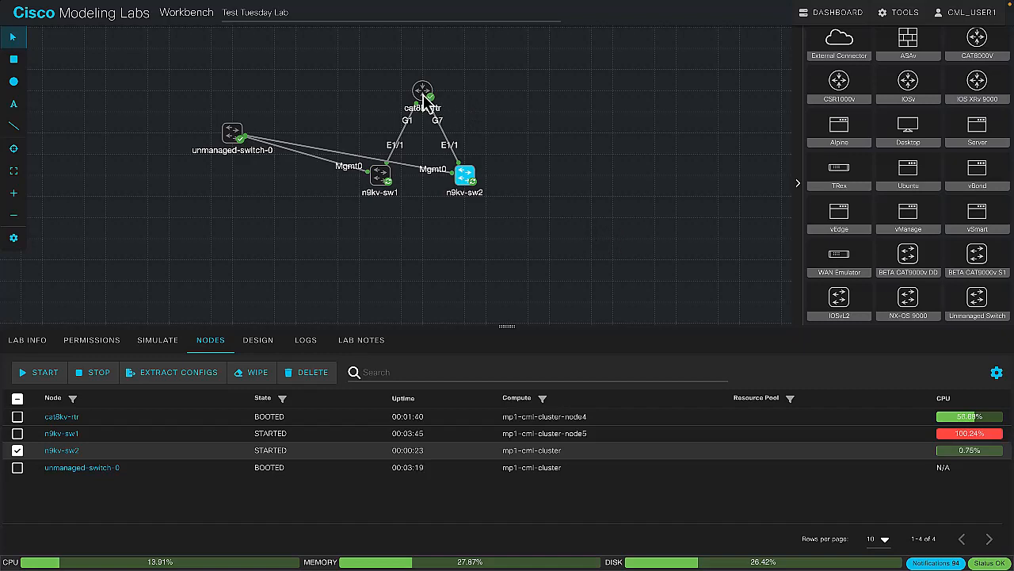
Open the console of cat8kv-rtr, enlarge the console area, and look through the router's boot messages
{"action": "left_click", "coordinate": [423, 95]}
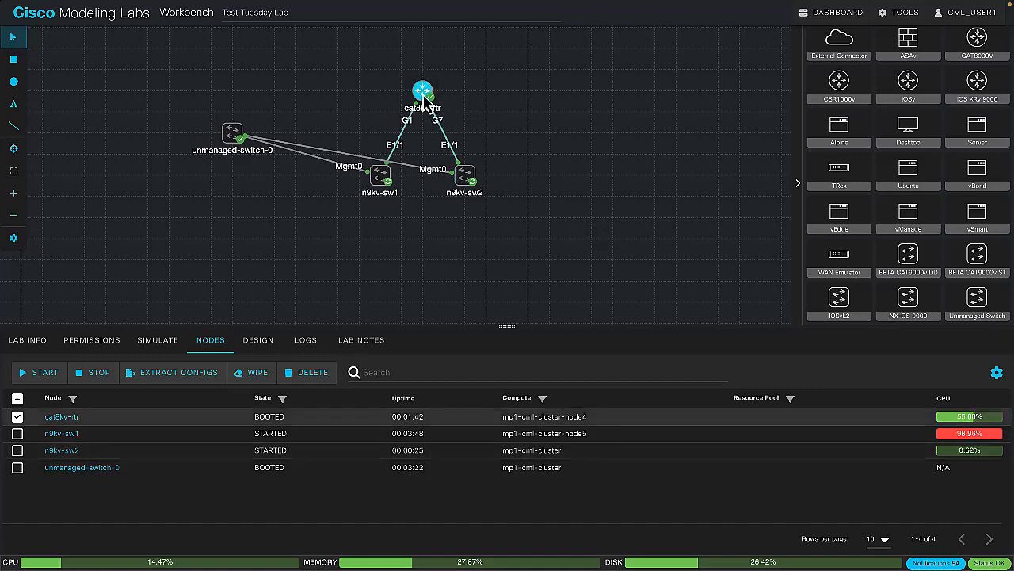
{"action": "left_click", "coordinate": [165, 345]}
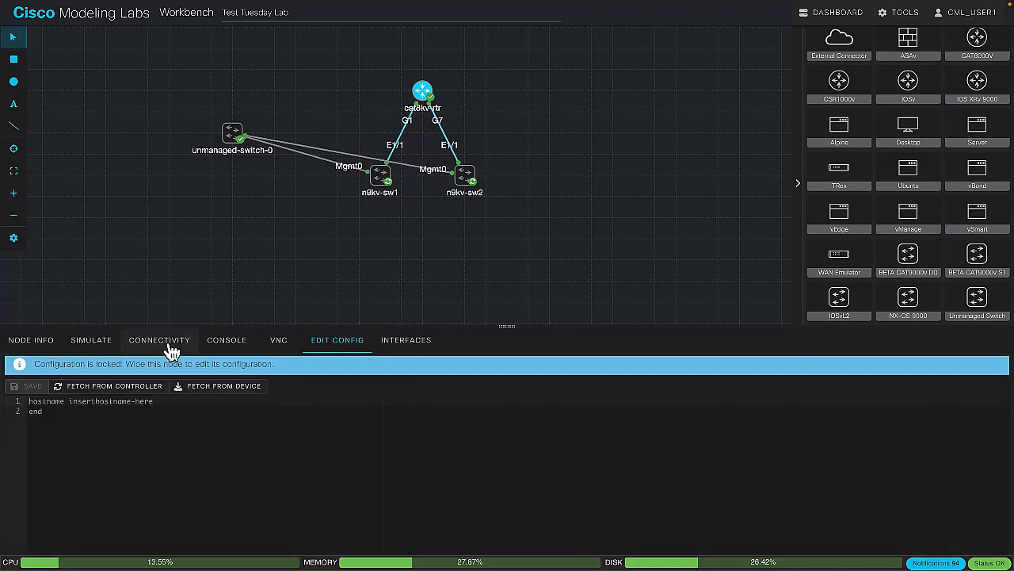
{"action": "left_click", "coordinate": [223, 342]}
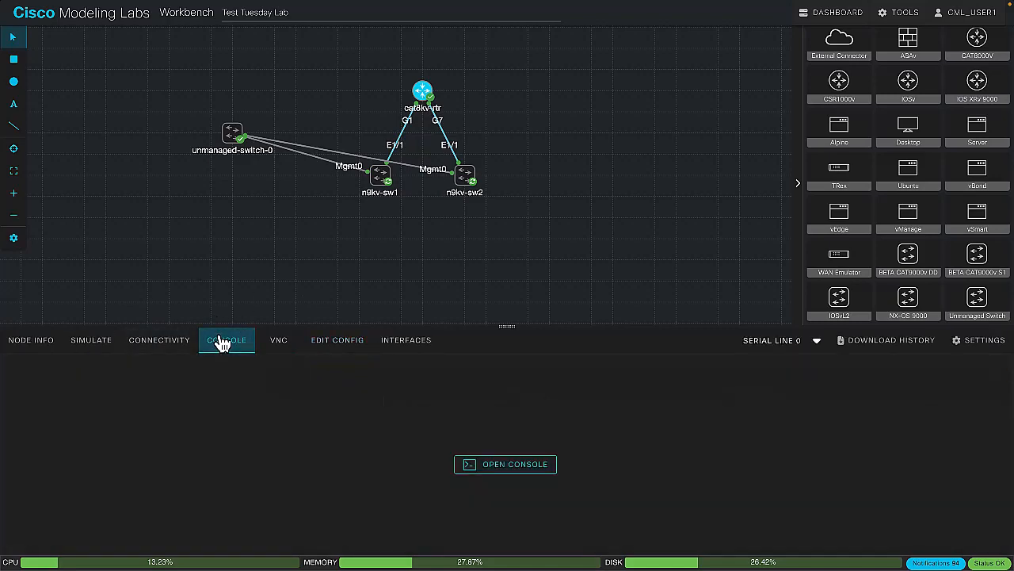
{"action": "left_click", "coordinate": [475, 464]}
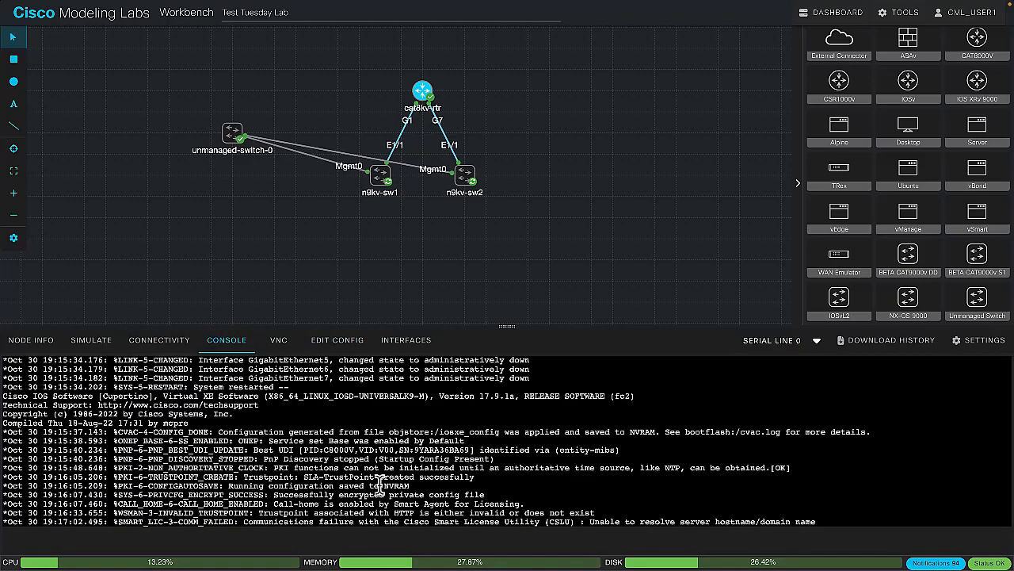
{"action": "left_click_drag", "start_coordinate": [506, 326], "coordinate": [508, 234]}
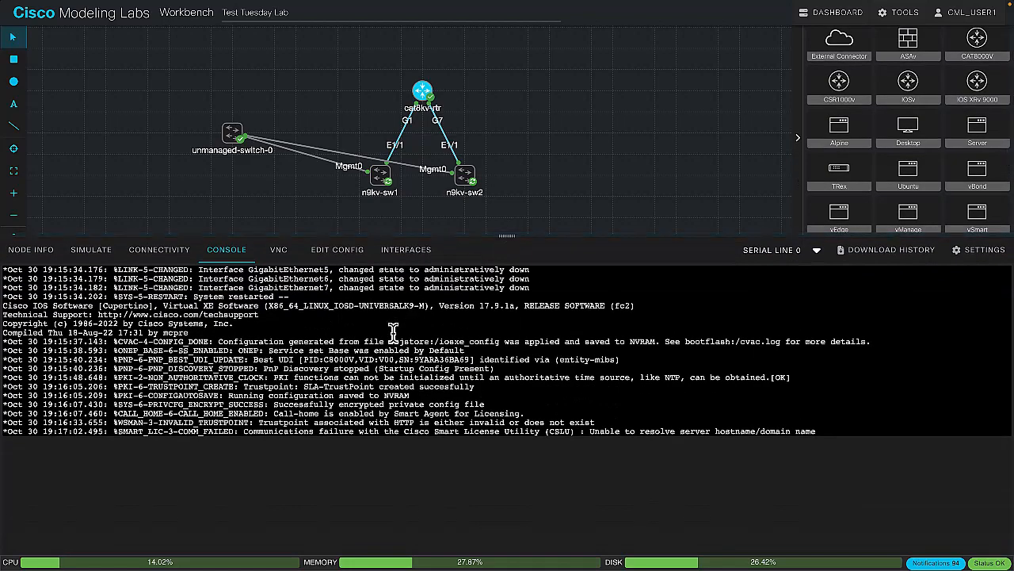
{"action": "scroll", "coordinate": [393, 329], "scroll_direction": "up", "scroll_amount": 10}
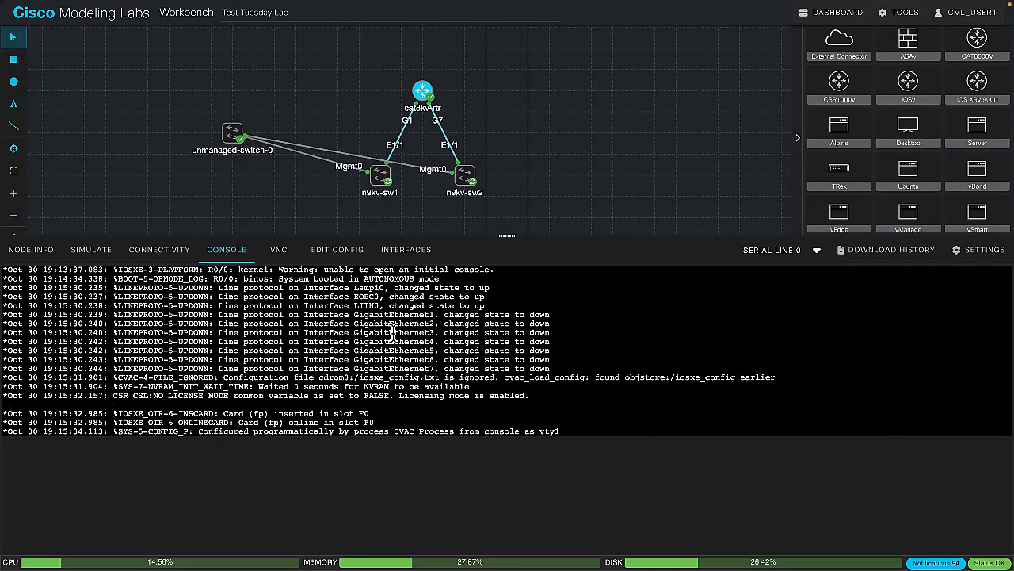
{"action": "scroll", "coordinate": [393, 331], "scroll_direction": "up", "scroll_amount": 3}
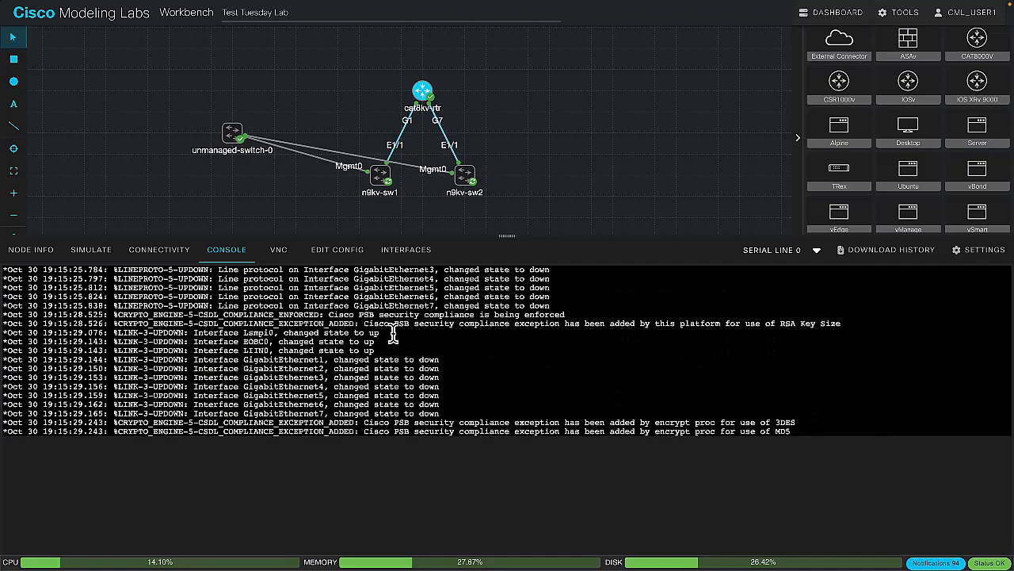
{"action": "scroll", "coordinate": [393, 333], "scroll_direction": "down", "scroll_amount": 10}
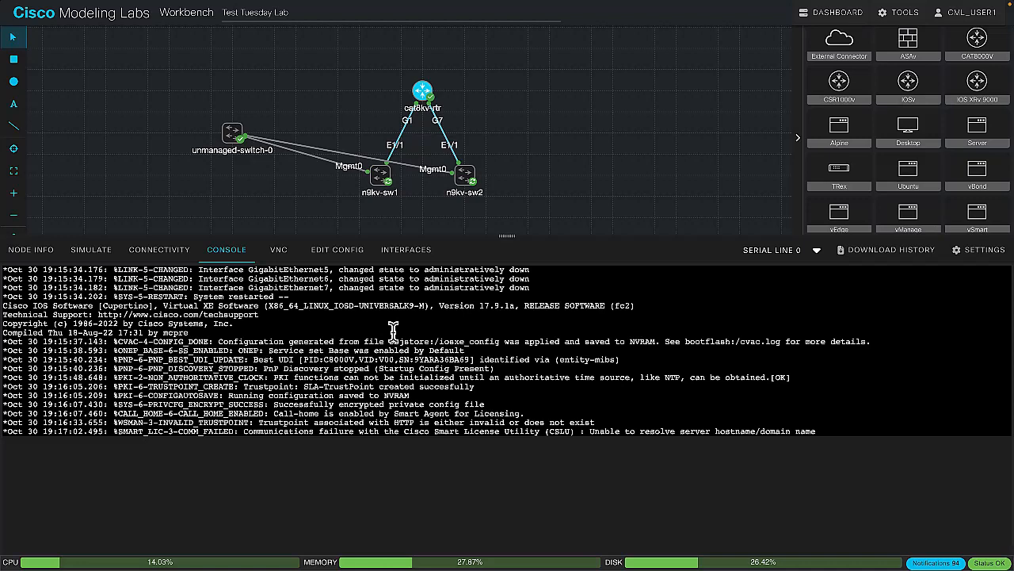
Wake the cat8kv-rtr console prompt and enter privileged EXEC mode with en
{"action": "left_click", "coordinate": [281, 381]}
{"action": "key", "text": "Return"}
{"action": "key", "text": "Return"}
{"action": "key", "text": "Return"}
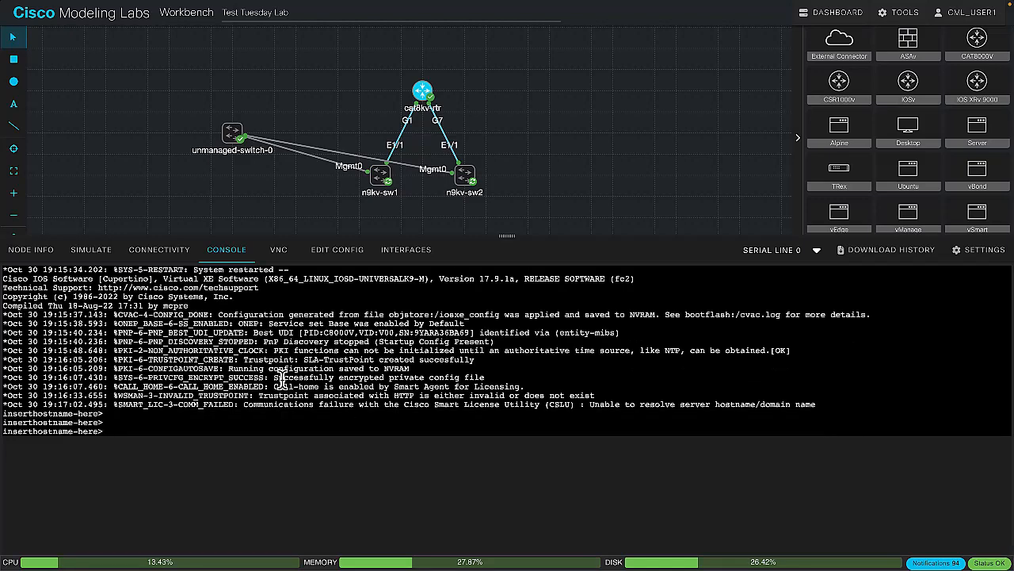
{"action": "type", "text": "en"}
{"action": "key", "text": "Return"}
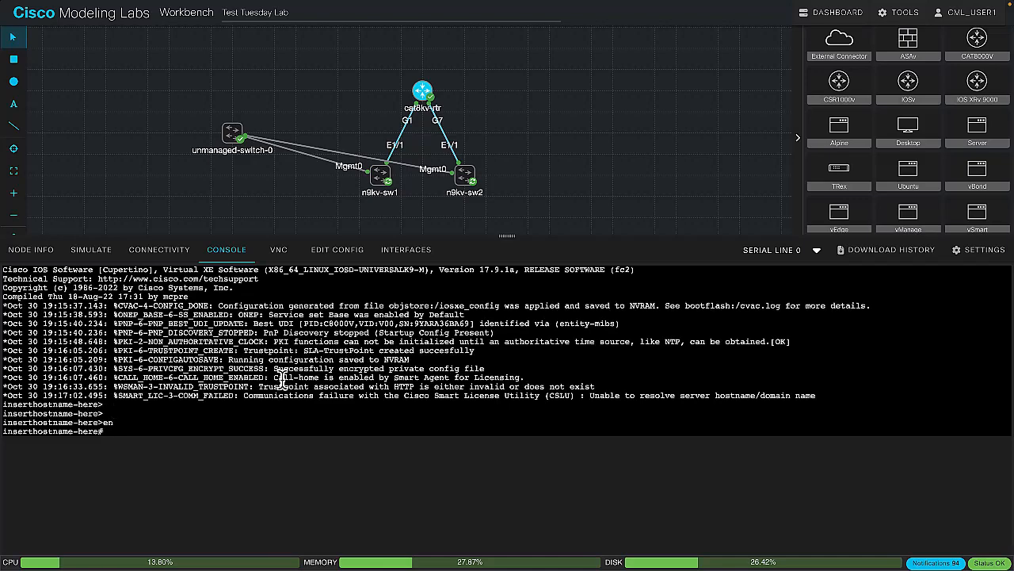
List the available privileged EXEC commands on the router and page through to the end
{"action": "type", "text": "?"}
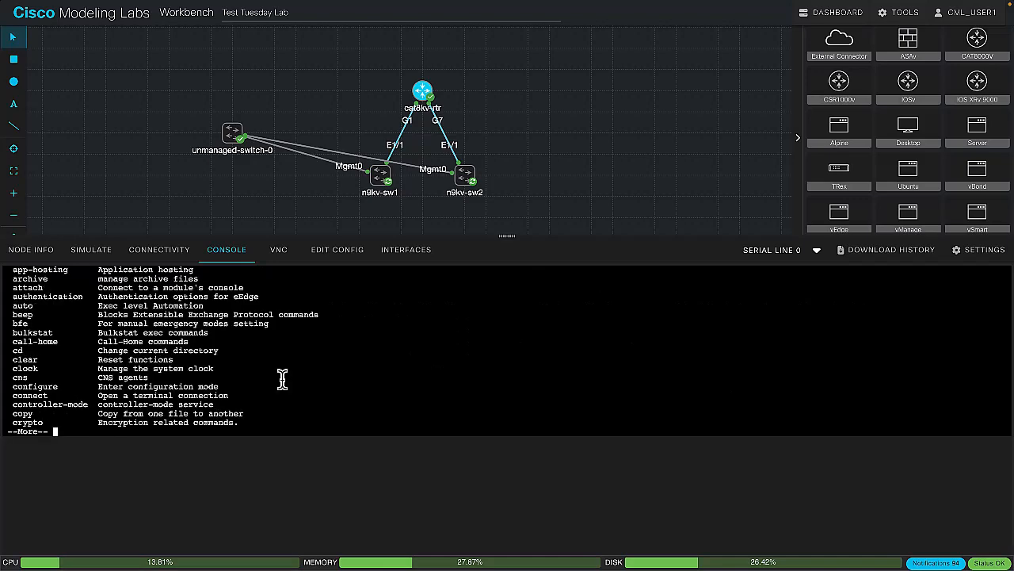
{"action": "key", "text": "space"}
{"action": "key", "text": "space"}
{"action": "key", "text": "space"}
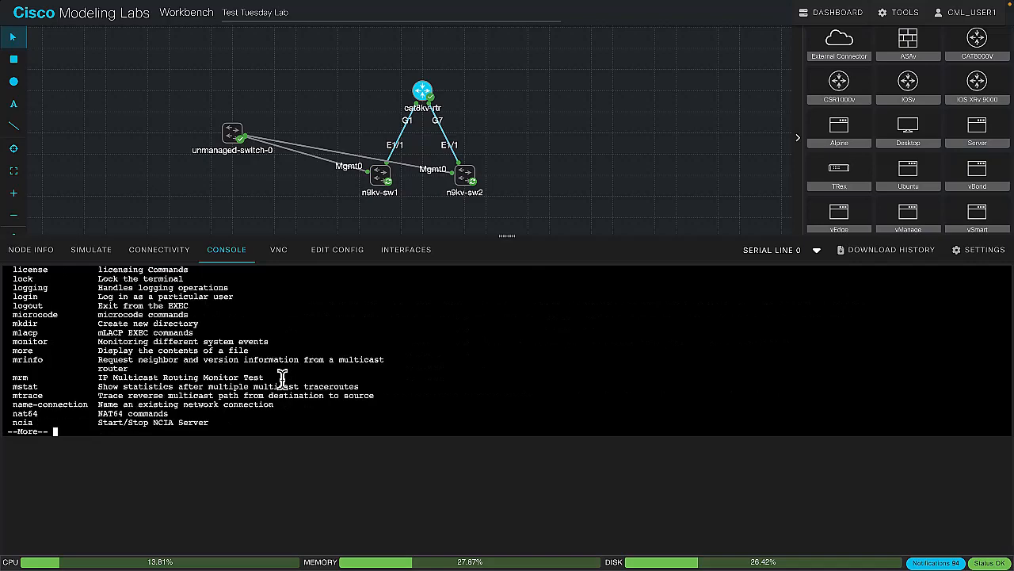
{"action": "key", "text": "space"}
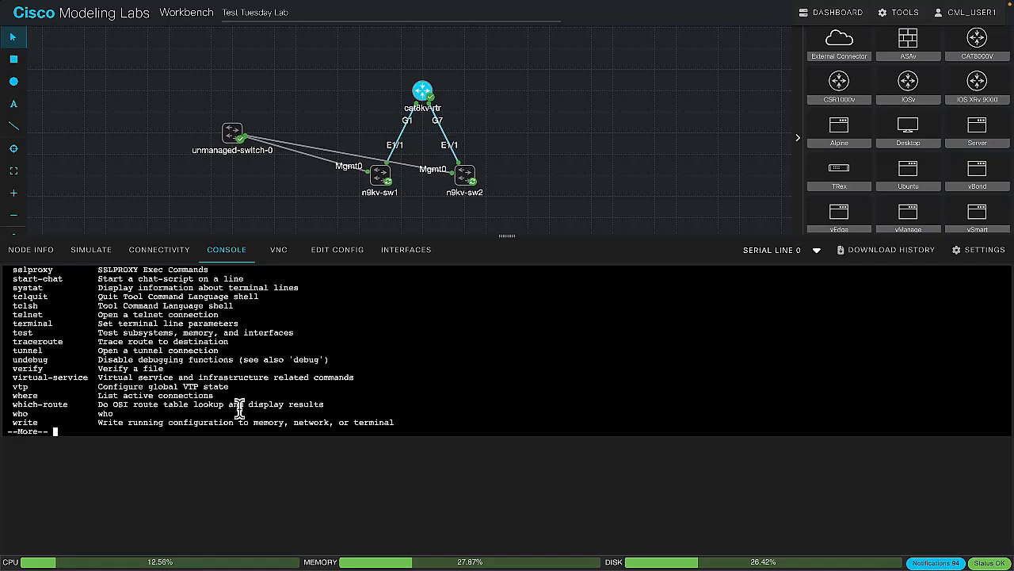
{"action": "key", "text": "space"}
Enter global configuration mode with conf t and set the router's hostname to cat8kv-rtr
{"action": "type", "text": "conf t"}
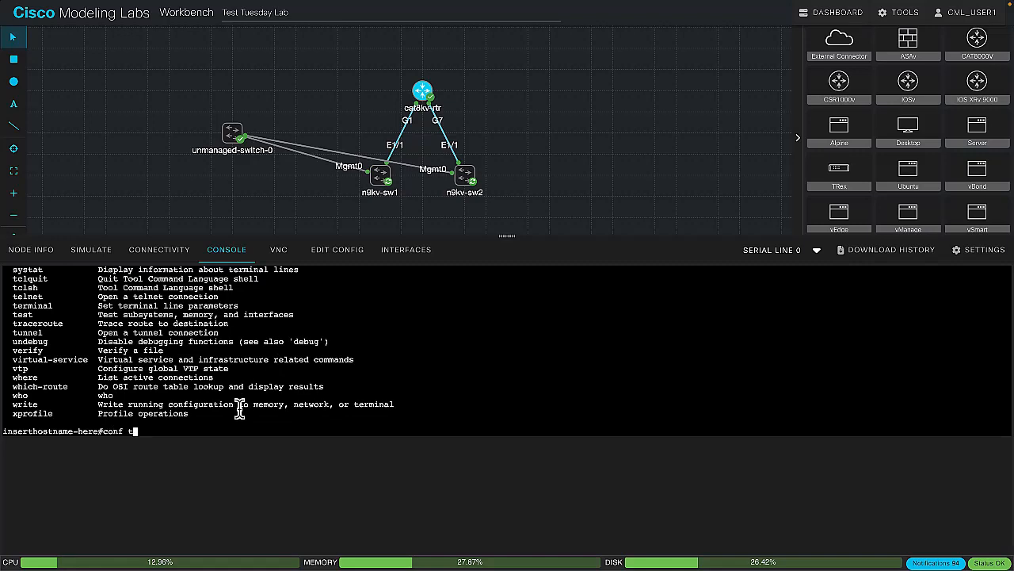
{"action": "key", "text": "Return"}
{"action": "type", "text": "hostn"}
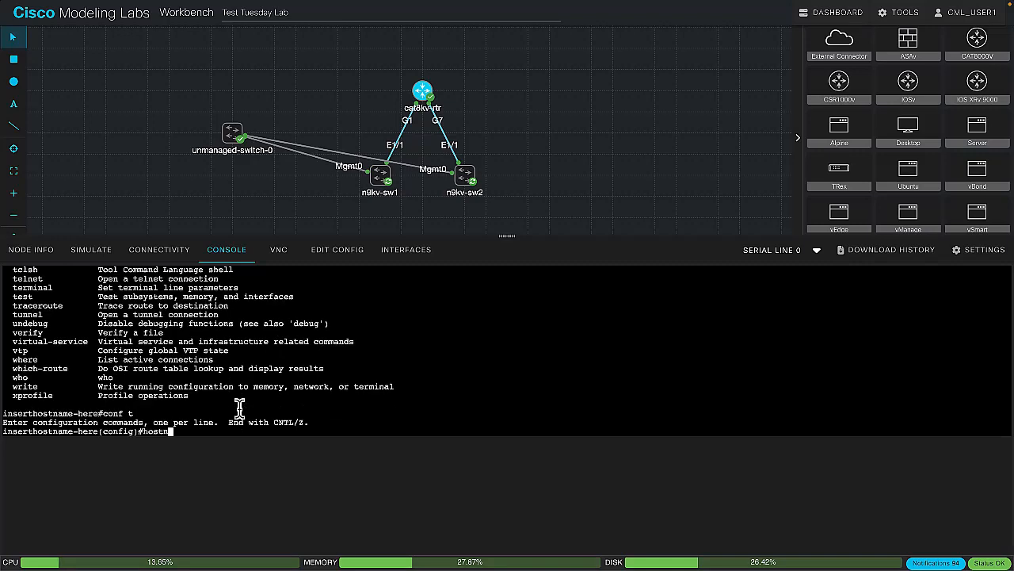
{"action": "type", "text": "ame cat8kv-rtr"}
{"action": "key", "text": "Return"}
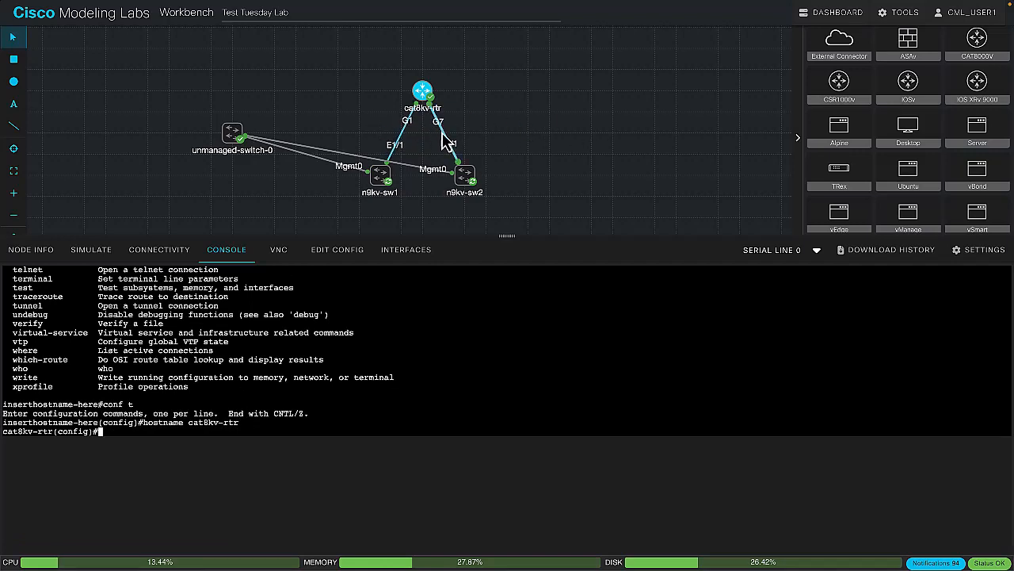
Assign IP address 10.1.1.254 with mask 255.255.255.0 to interface g1 and enable it with no shut
{"action": "type", "text": "int g1"}
{"action": "key", "text": "Return"}
{"action": "type", "text": "ip add"}
{"action": "key", "text": "Tab"}
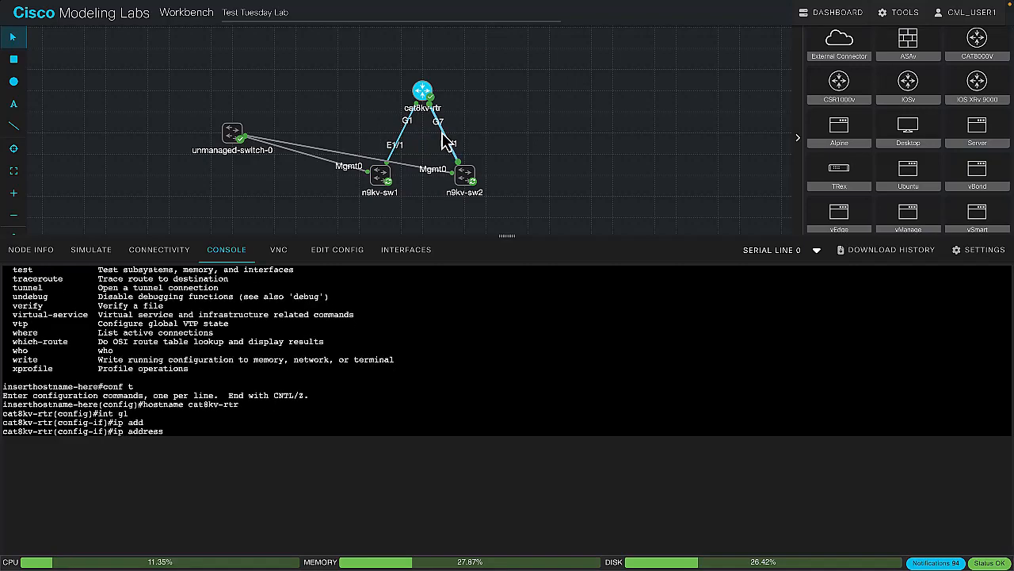
{"action": "type", "text": "?"}
{"action": "type", "text": "10.1.1."}
{"action": "type", "text": "254"}
{"action": "type", "text": " 255.255.255.0"}
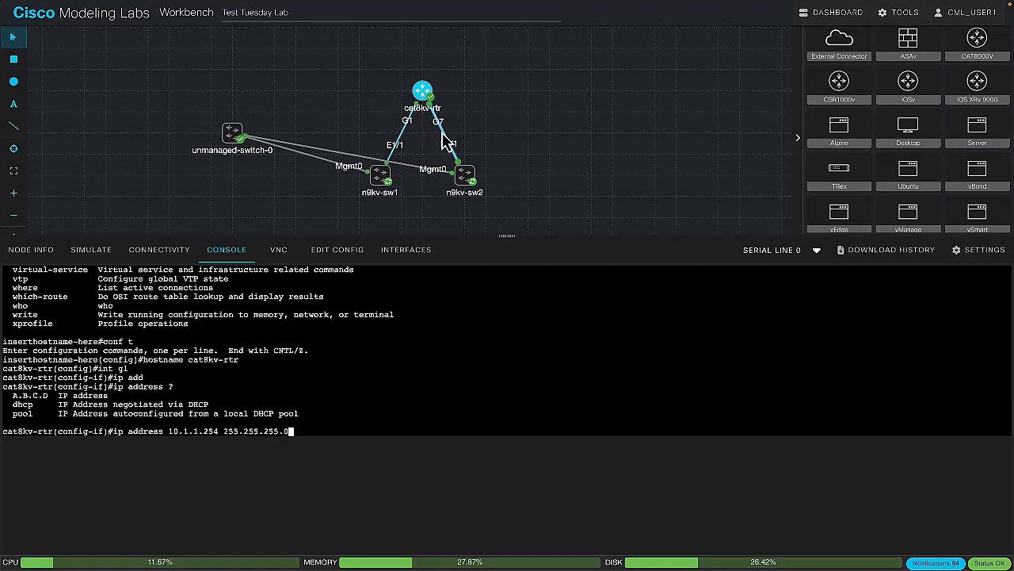
{"action": "key", "text": "Return"}
{"action": "type", "text": "no "}
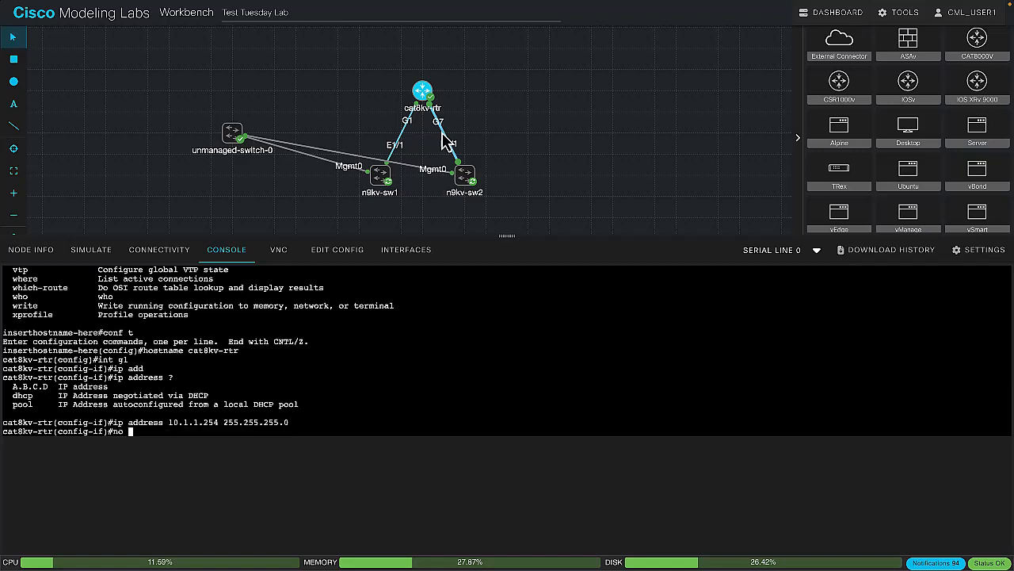
{"action": "type", "text": "shut"}
{"action": "key", "text": "Return"}
Set interface g1's description to "Downlink to Nexus 9kv-sw1" and leave configuration mode with end
{"action": "type", "text": "des"}
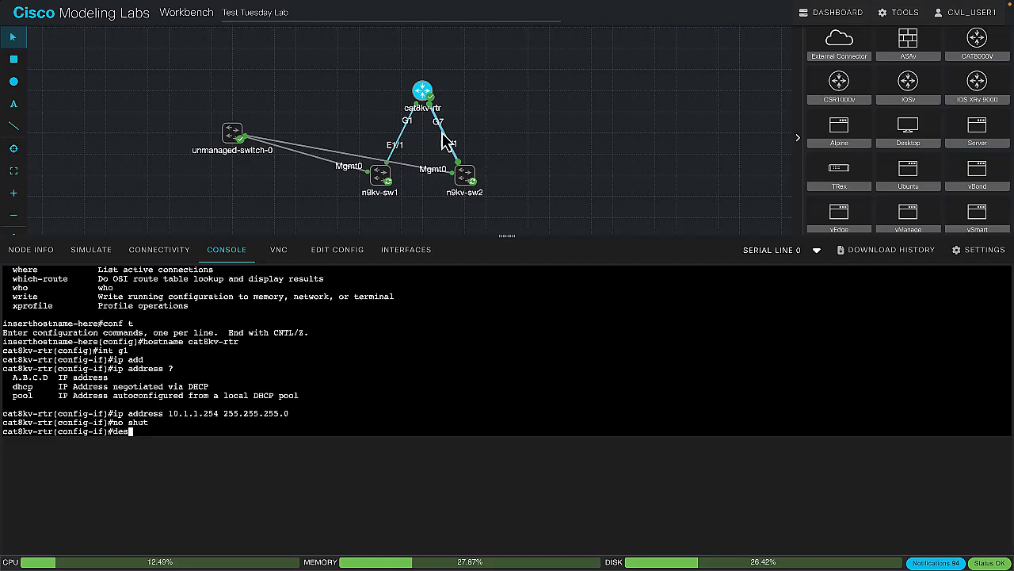
{"action": "type", "text": "cription"}
{"action": "type", "text": "u"}
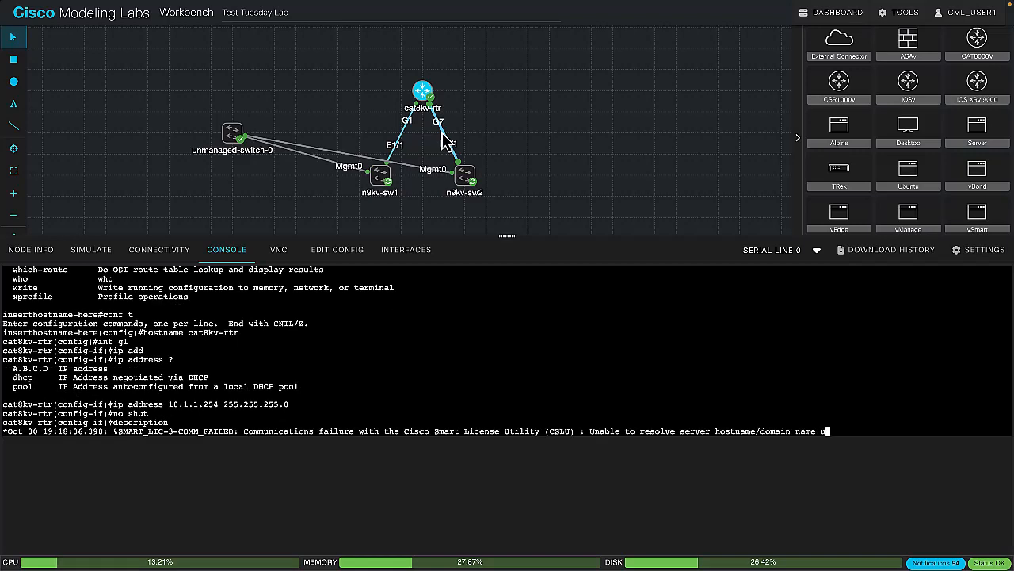
{"action": "key", "text": "BackSpace"}
{"action": "type", "text": "Downlo"}
{"action": "key", "text": "BackSpace"}
{"action": "type", "text": "ink to Nexus 9kv"}
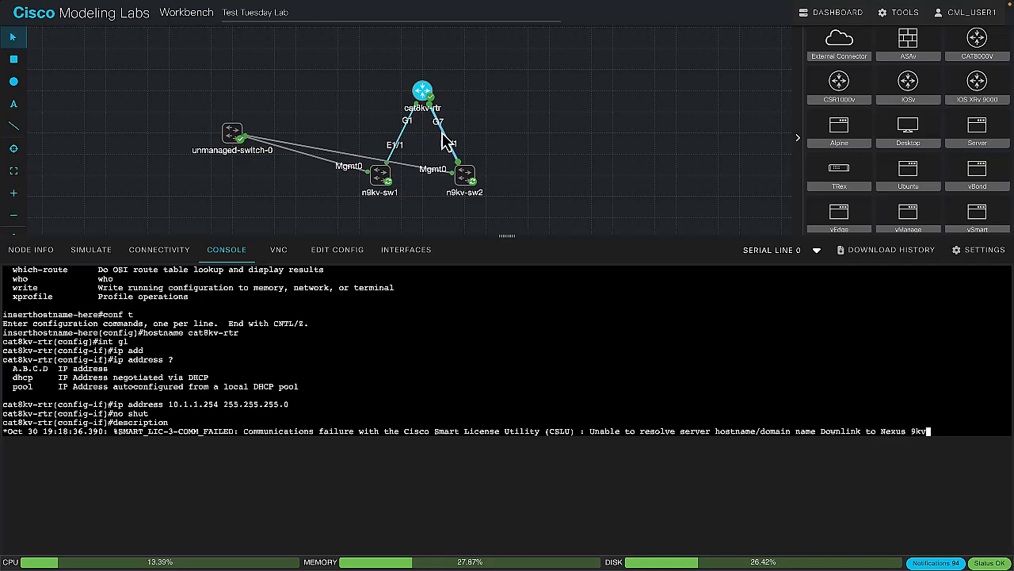
{"action": "type", "text": "-sw2"}
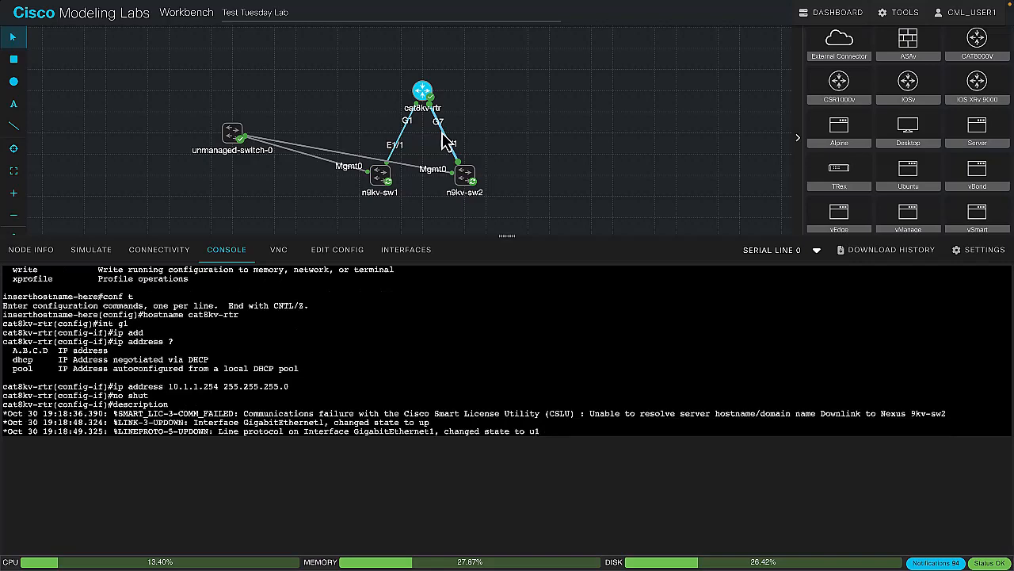
{"action": "key", "text": "Return"}
{"action": "key", "text": "Return"}
{"action": "key", "text": "Return"}
{"action": "key", "text": "Return"}
{"action": "type", "text": "end"}
{"action": "key", "text": "Return"}
Display the running configuration of interface g 1 and save the router's configuration with wr
{"action": "type", "text": "sho run run"}
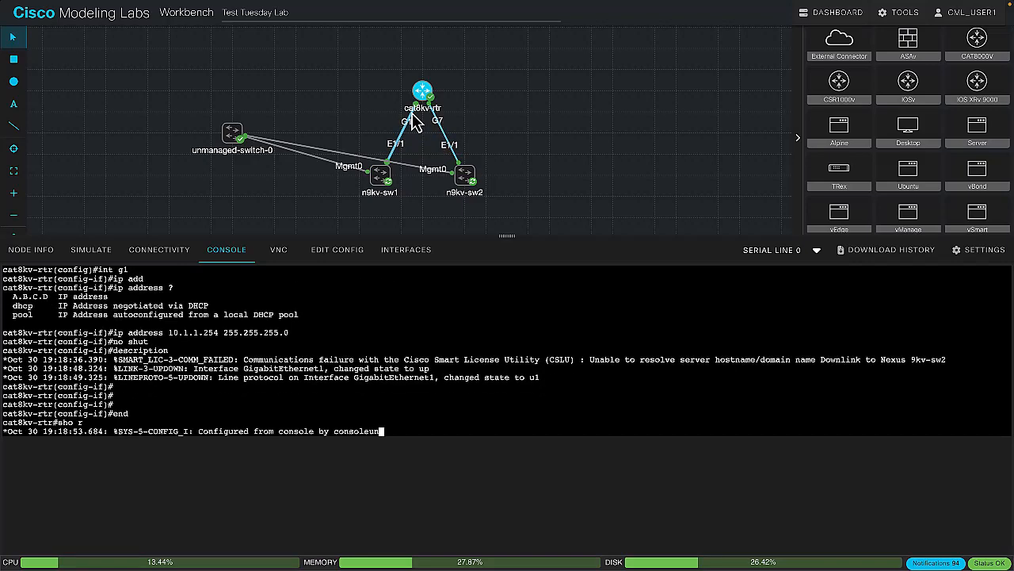
{"action": "key", "text": "BackSpace"}
{"action": "key", "text": "BackSpace"}
{"action": "key", "text": "BackSpace"}
{"action": "key", "text": "BackSpace"}
{"action": "key", "text": "BackSpace"}
{"action": "key", "text": "BackSpace"}
{"action": "key", "text": "BackSpace"}
{"action": "key", "text": "BackSpace"}
{"action": "key", "text": "Return"}
{"action": "type", "text": "sho"}
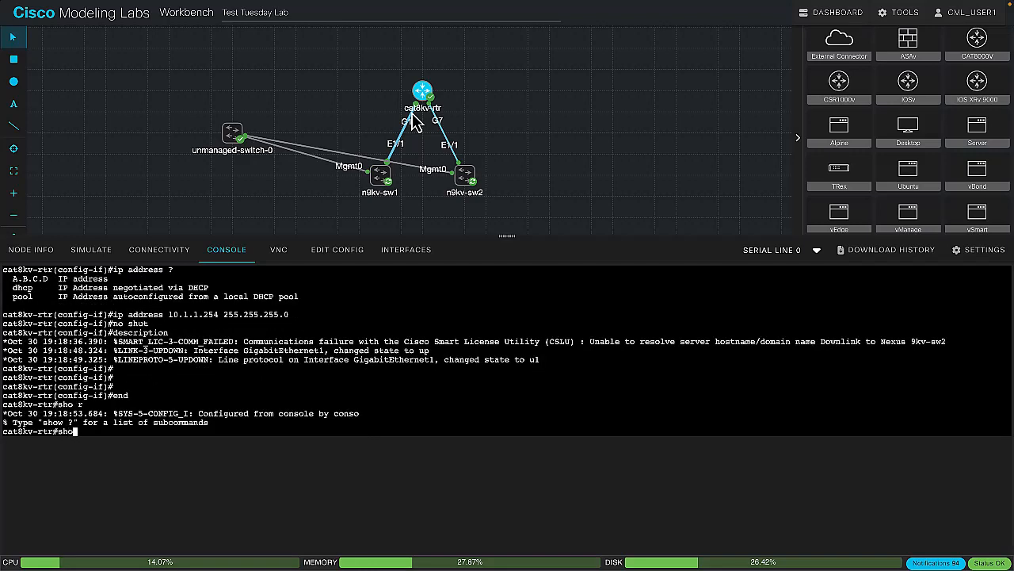
{"action": "type", "text": " run int g 1"}
{"action": "key", "text": "Return"}
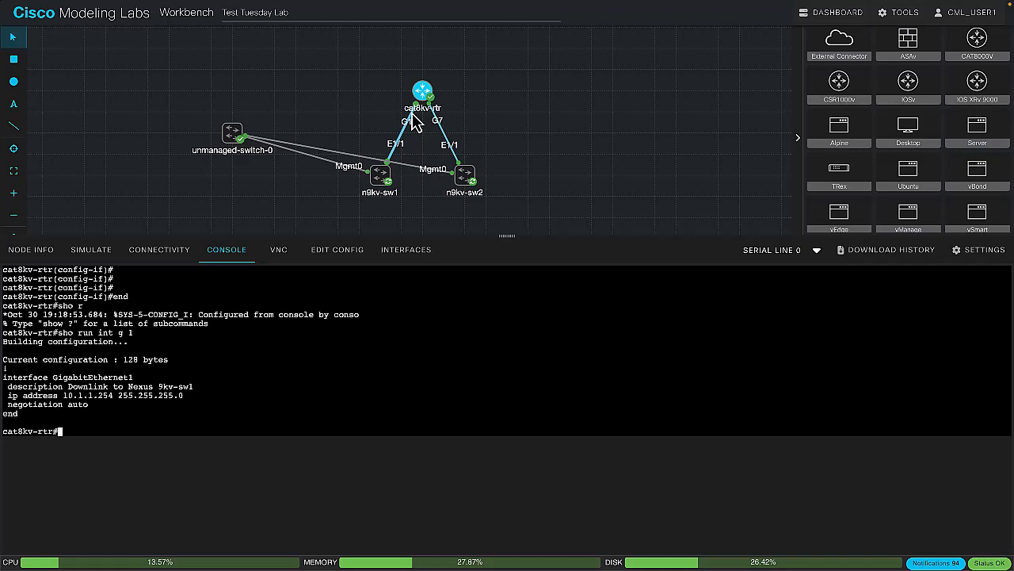
{"action": "type", "text": "wr"}
{"action": "key", "text": "Return"}
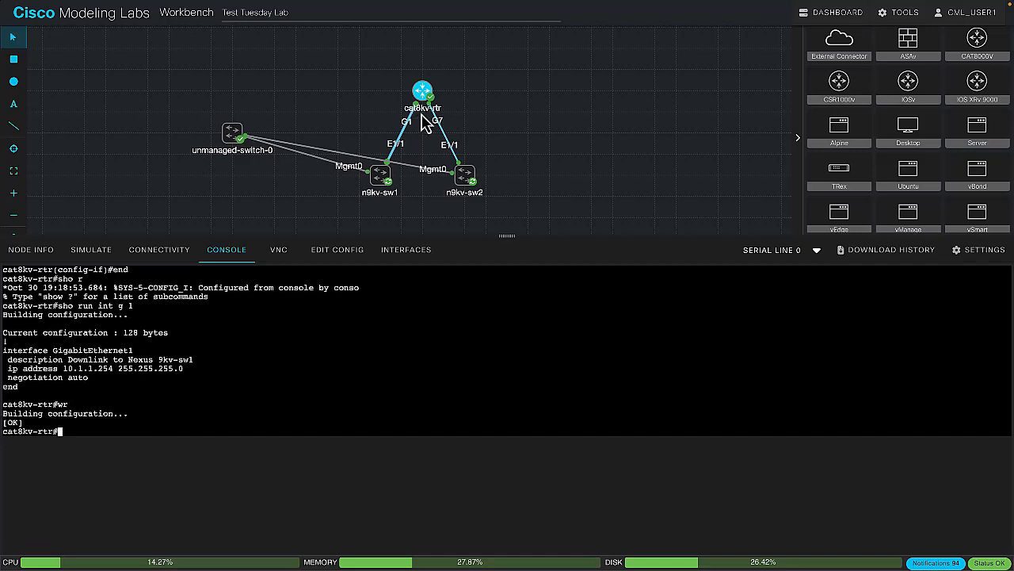
Page through the router's full running configuration with show run and open the node's stored configuration in the lab
{"action": "type", "text": "show run"}
{"action": "key", "text": "Return"}
{"action": "key", "text": "space"}
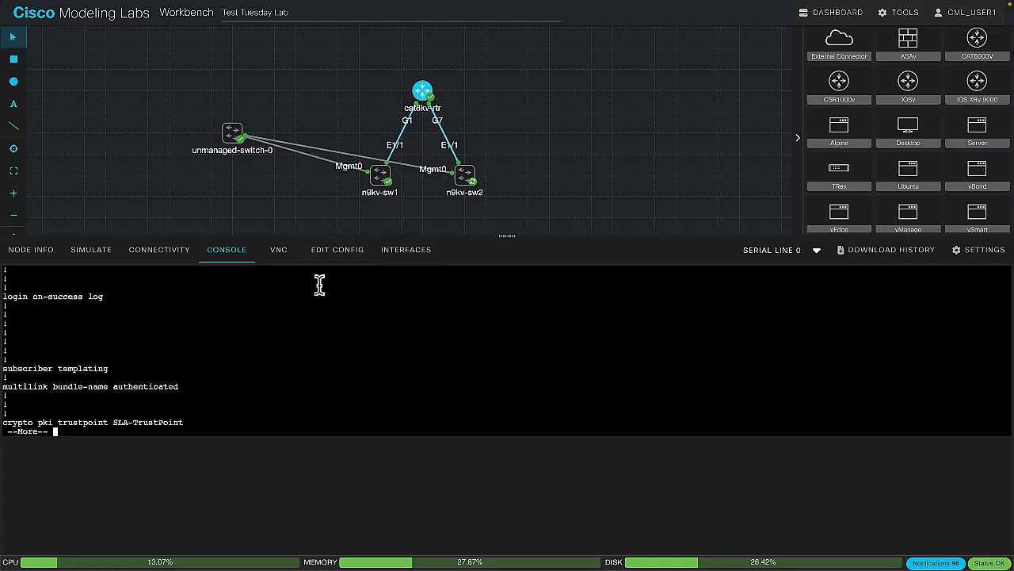
{"action": "key", "text": "space"}
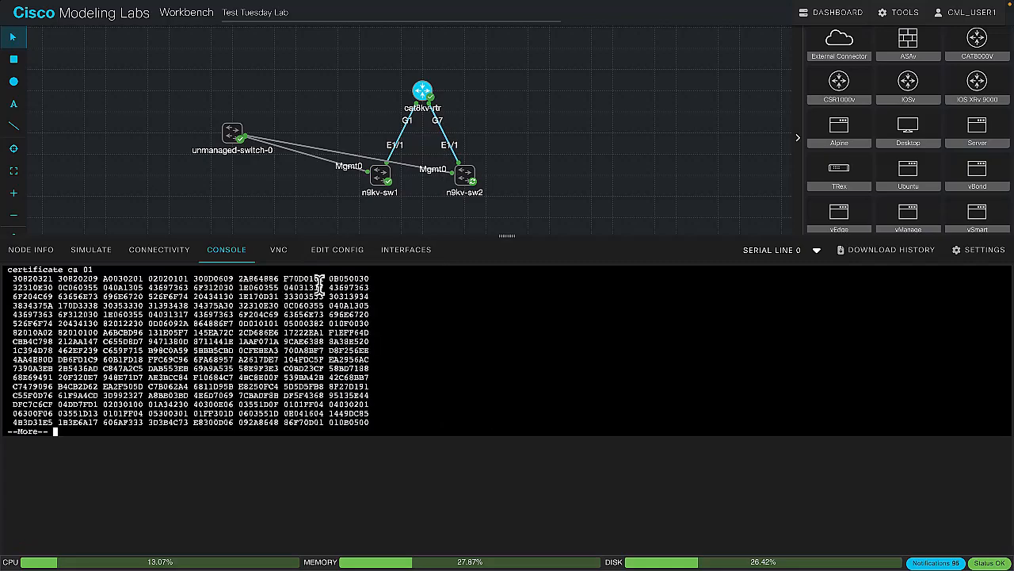
{"action": "key", "text": "space"}
{"action": "key", "text": "space"}
{"action": "scroll", "coordinate": [279, 292], "scroll_direction": "up", "scroll_amount": 8}
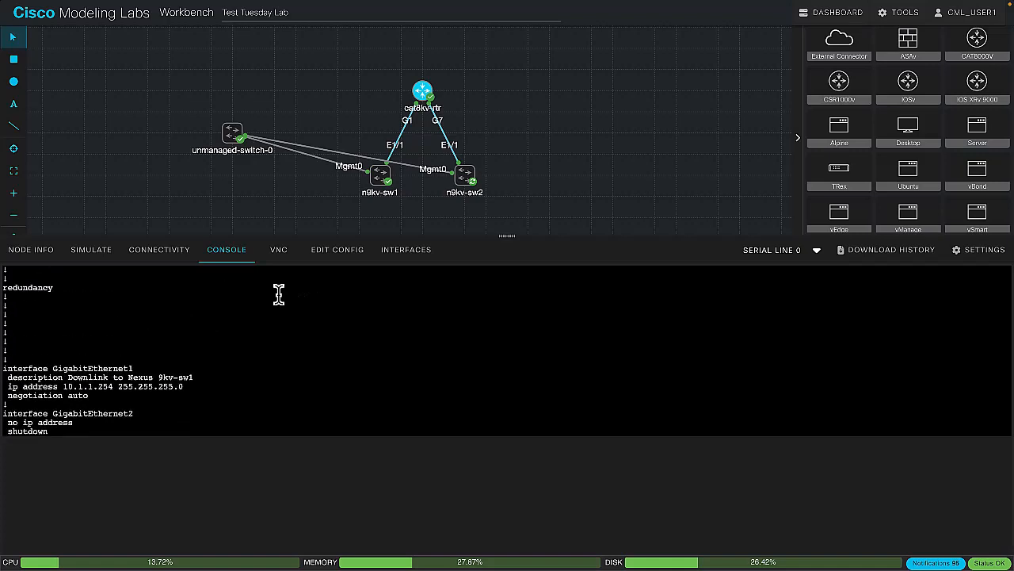
{"action": "left_click", "coordinate": [344, 256]}
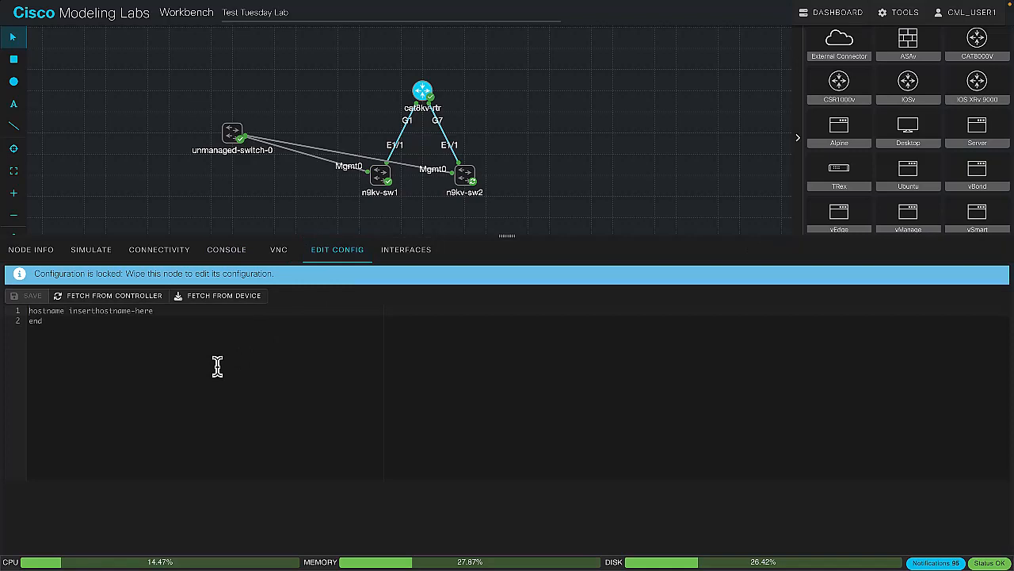
Fetch cat8kv-rtr's current configuration from the device and review its GigabitEthernet interface sections
{"action": "left_click", "coordinate": [211, 294]}
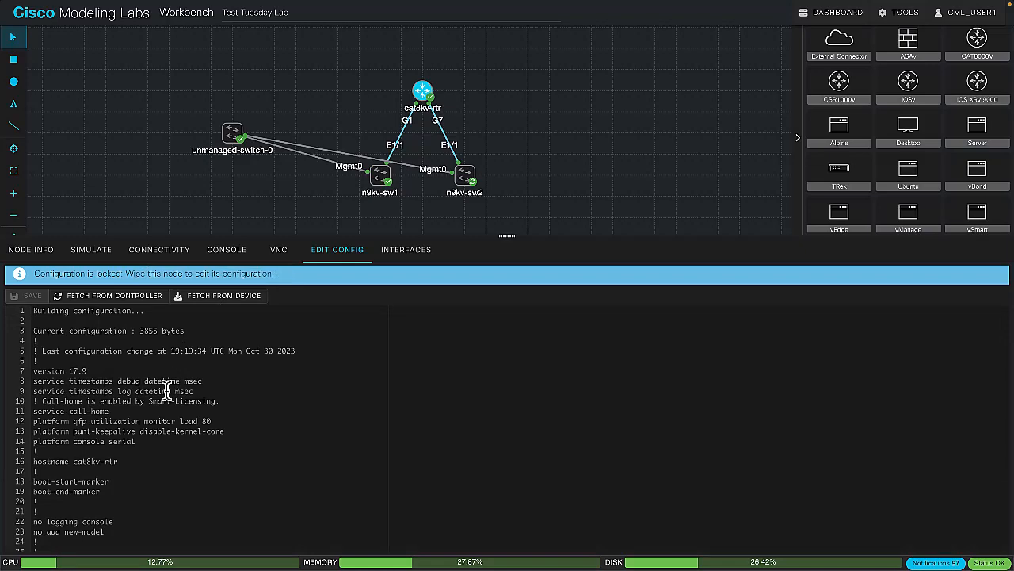
{"action": "scroll", "coordinate": [157, 422], "scroll_direction": "down", "scroll_amount": 12}
{"action": "scroll", "coordinate": [157, 422], "scroll_direction": "down", "scroll_amount": 20}
{"action": "scroll", "coordinate": [157, 412], "scroll_direction": "up", "scroll_amount": 1}
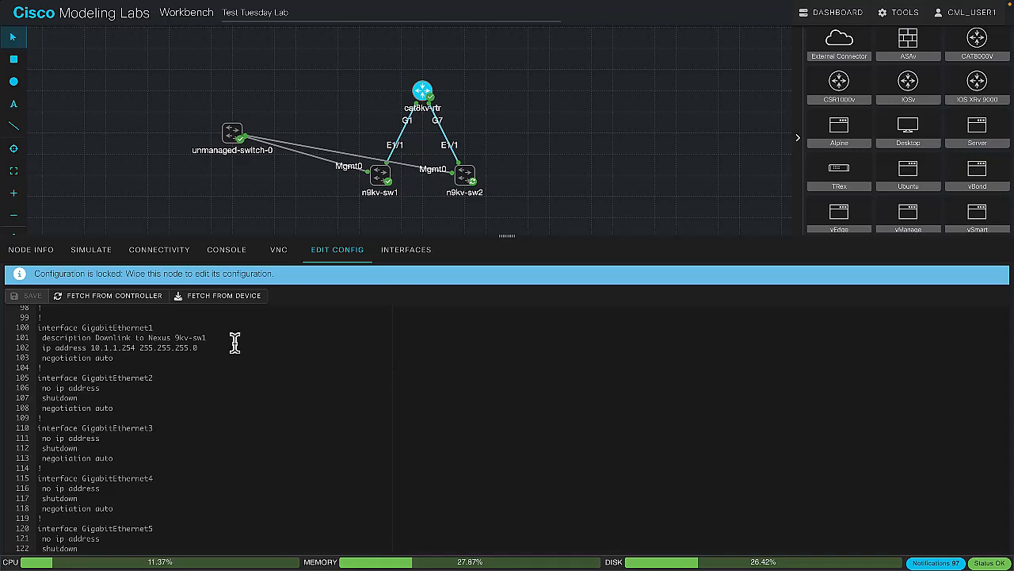
Enter configuration mode with conf t on cat8kv-rtr's console, check GigabitEthernet7 in the stored configuration, and select interface g 7
{"action": "left_click", "coordinate": [227, 251]}
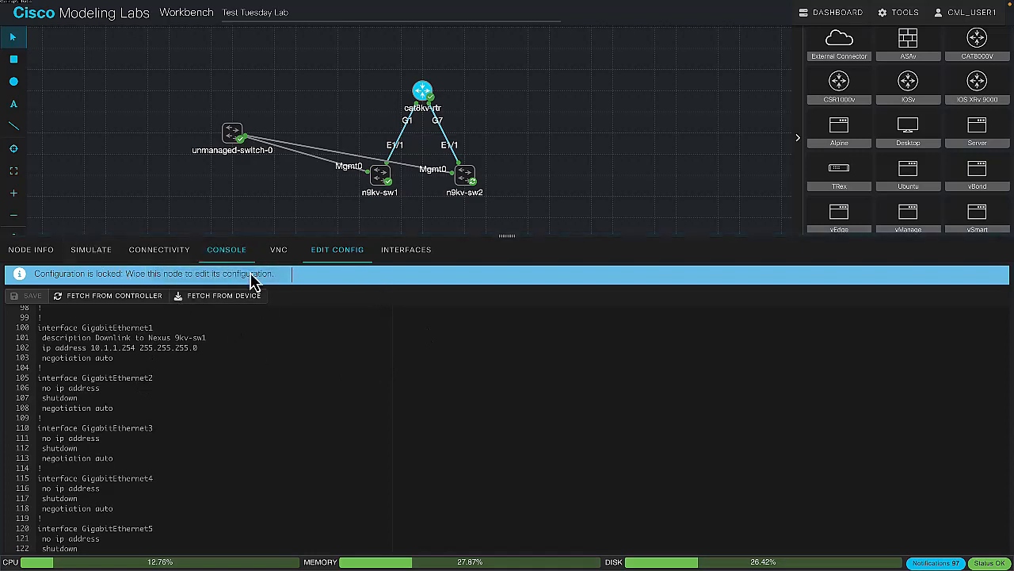
{"action": "left_click", "coordinate": [234, 252]}
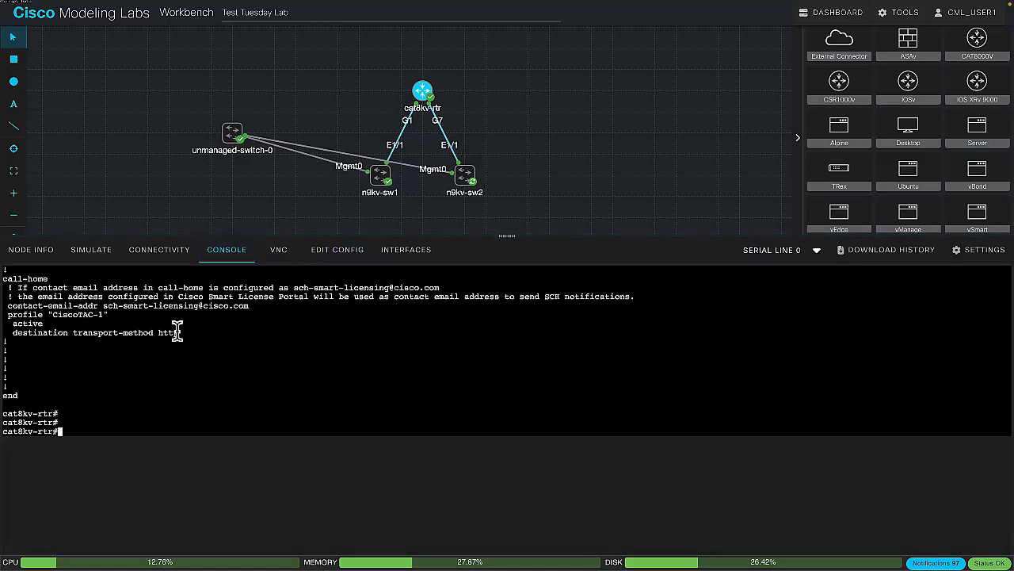
{"action": "type", "text": "conf t"}
{"action": "key", "text": "Return"}
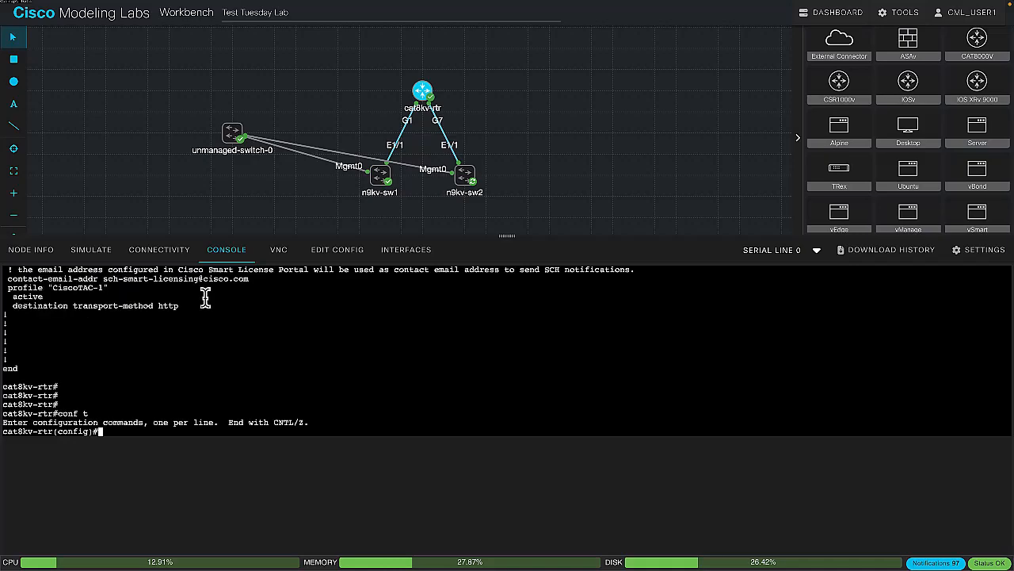
{"action": "left_click", "coordinate": [326, 252]}
{"action": "scroll", "coordinate": [221, 415], "scroll_direction": "down", "scroll_amount": 5}
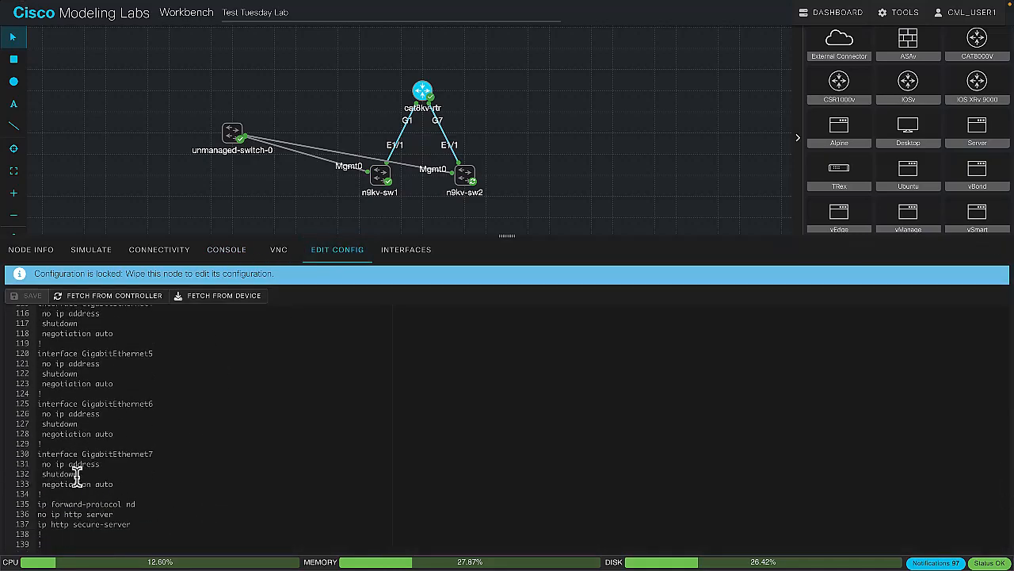
{"action": "left_click", "coordinate": [224, 250]}
{"action": "type", "text": "int g 7"}
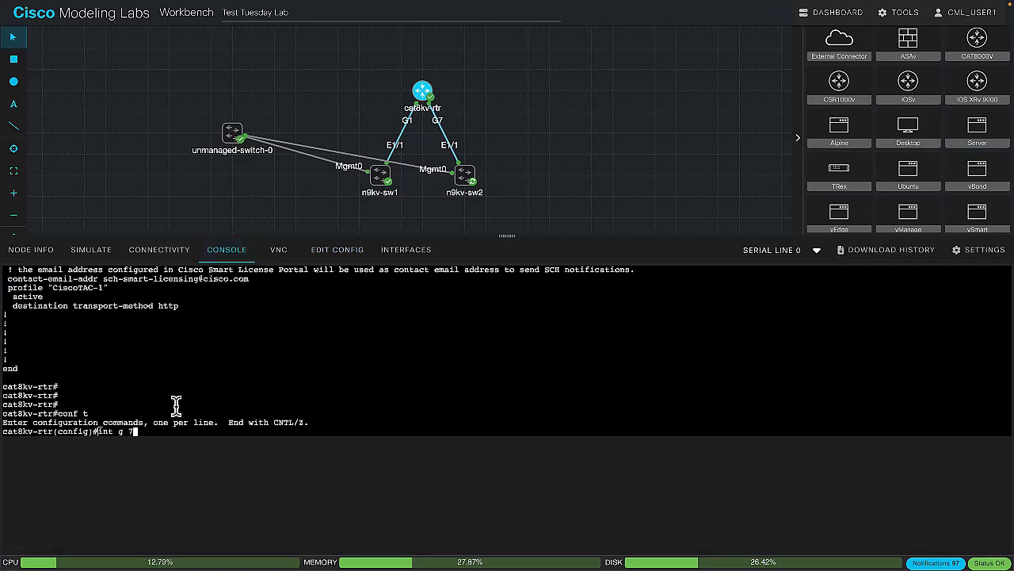
{"action": "key", "text": "Return"}
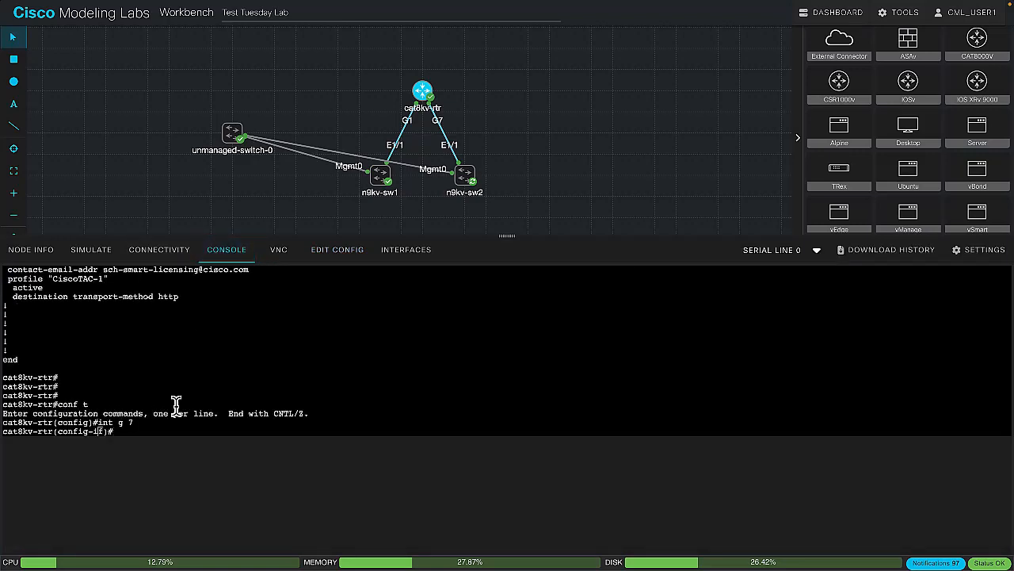
Assign IP address 10.2.1.254 with mask 255.255.255.0 to interface g 7 and enable it with no shut
{"action": "type", "text": "ip addre"}
{"action": "key", "text": "Tab"}
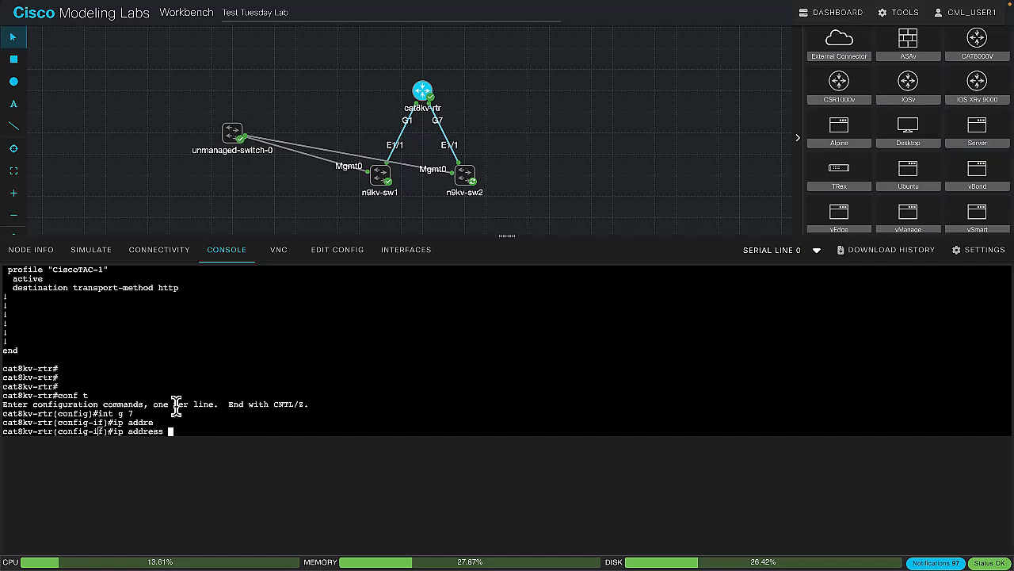
{"action": "type", "text": "10.2.1.254 255.255.255.0"}
{"action": "key", "text": "Return"}
{"action": "type", "text": "no shut"}
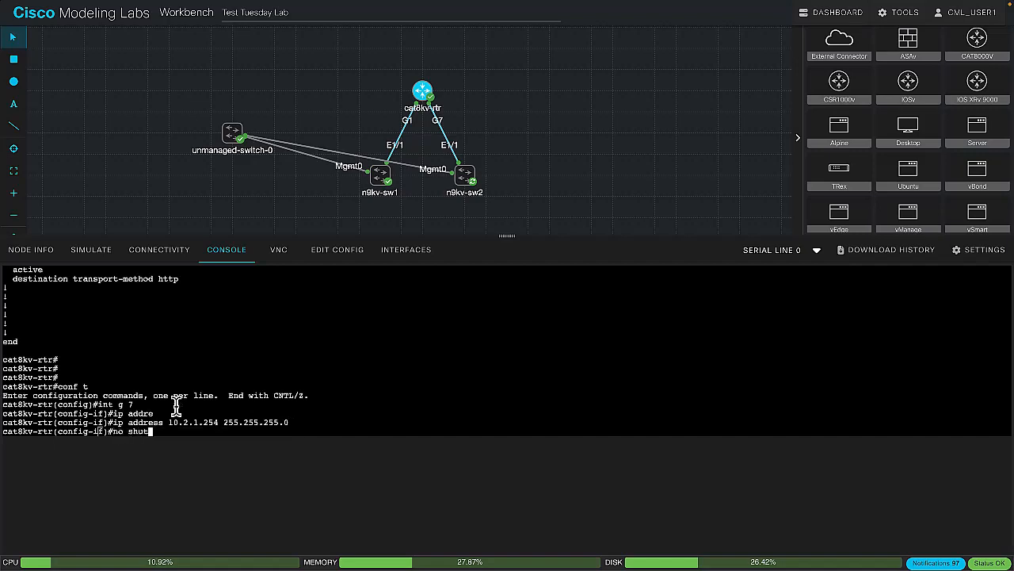
{"action": "key", "text": "Return"}
Set interface g 7's description to "Downlink to n9kv-sw2" and leave configuration mode with end
{"action": "type", "text": "descrip"}
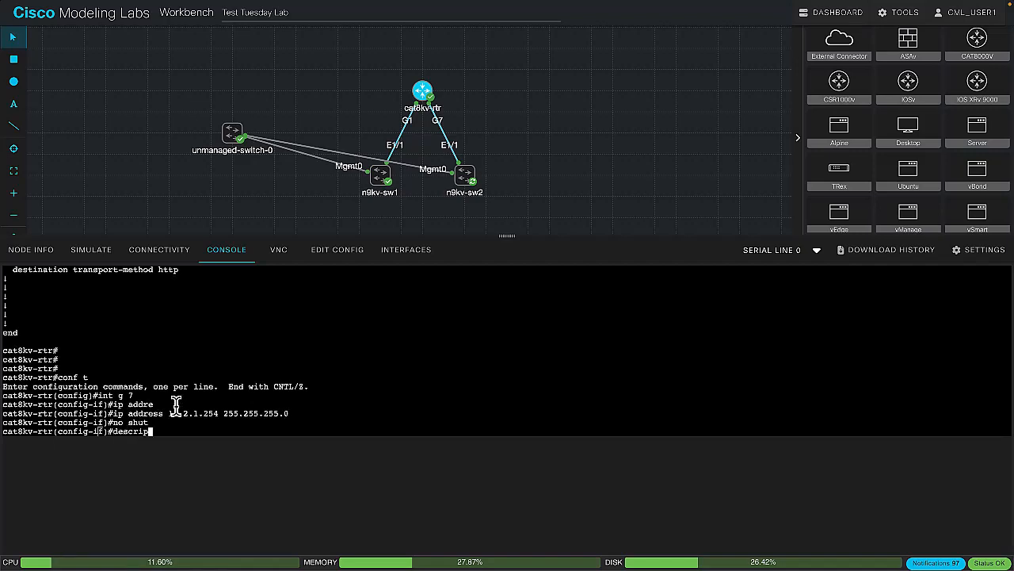
{"action": "type", "text": "t ion Downlink to n9kv-sw2"}
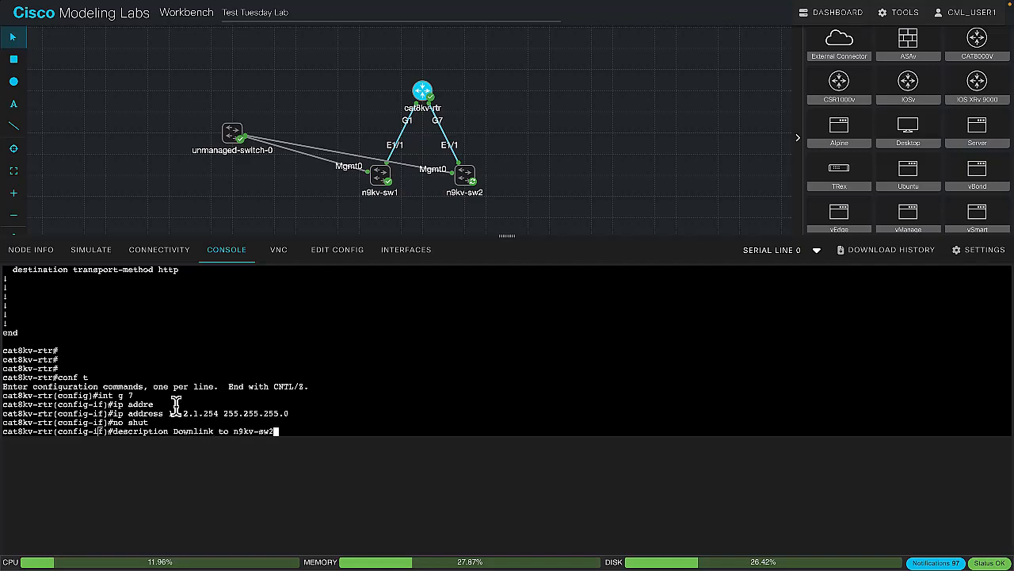
{"action": "key", "text": "Return"}
{"action": "type", "text": "end"}
{"action": "key", "text": "Return"}
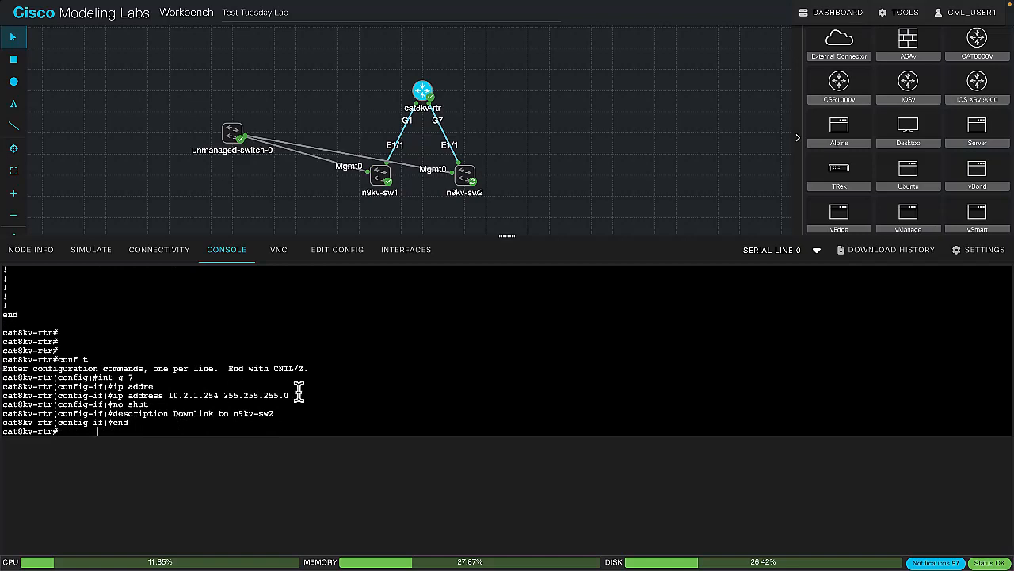
Save the router's configuration with wr and fetch it from the device into cat8kv-rtr's stored configuration
{"action": "type", "text": "wr"}
{"action": "key", "text": "Return"}
{"action": "left_click", "coordinate": [337, 253]}
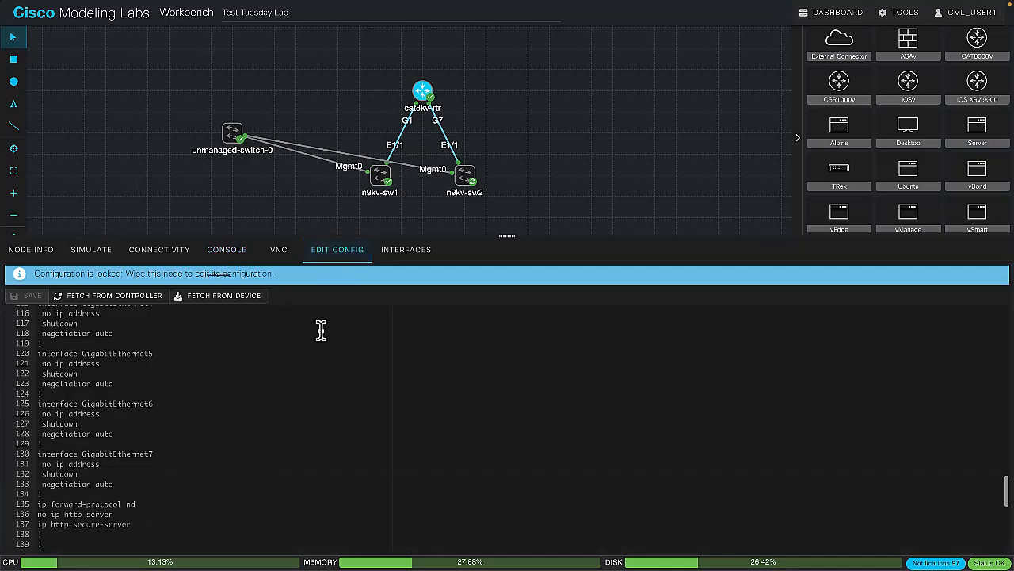
{"action": "left_click", "coordinate": [247, 298]}
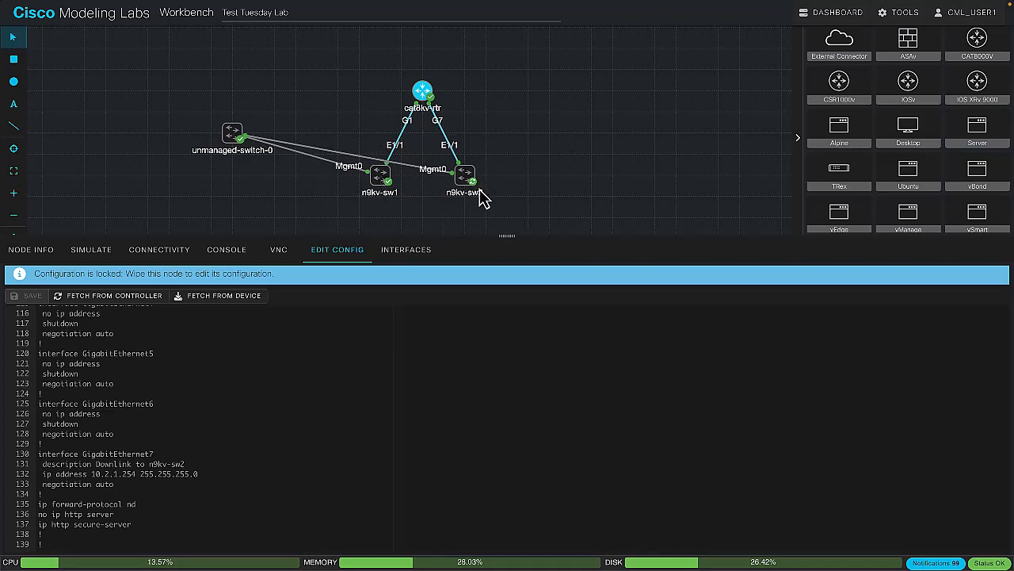
Review n9kv-sw1's stored bootstrap configuration, then log in to its console as admin with the account password
{"action": "left_click", "coordinate": [382, 176]}
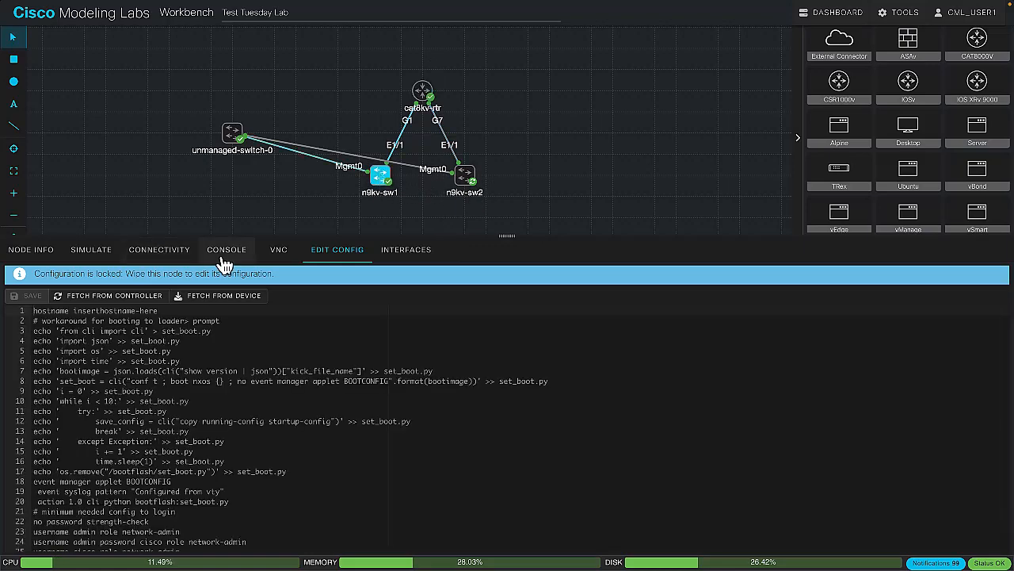
{"action": "scroll", "coordinate": [242, 452], "scroll_direction": "down", "scroll_amount": 1}
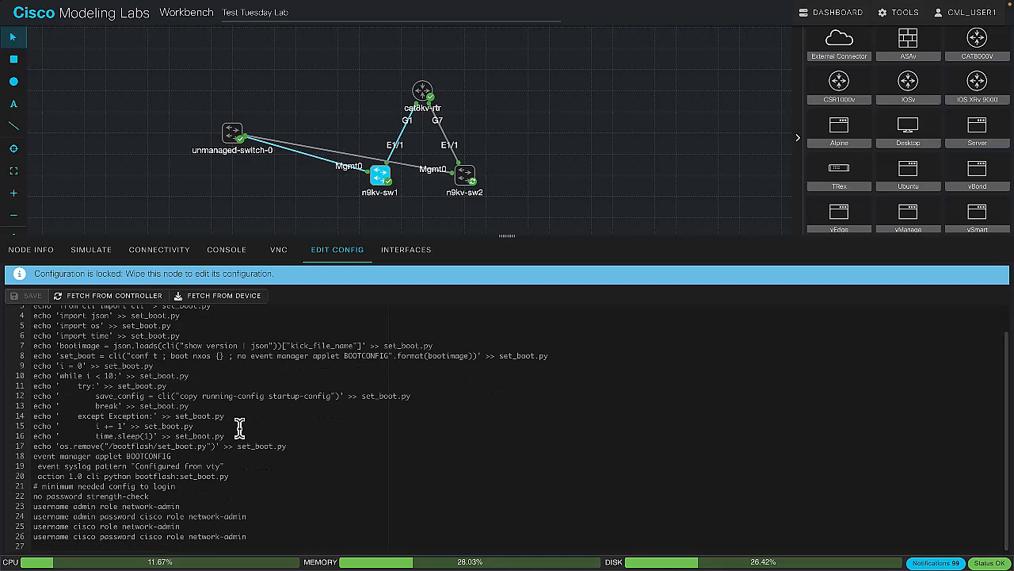
{"action": "left_click", "coordinate": [229, 257]}
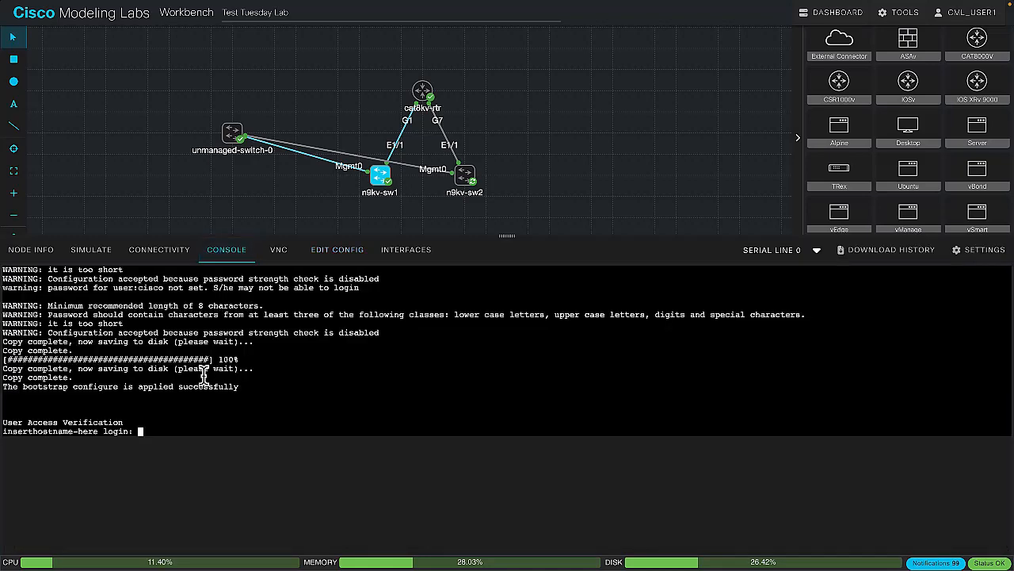
{"action": "type", "text": "admin"}
{"action": "key", "text": "Return"}
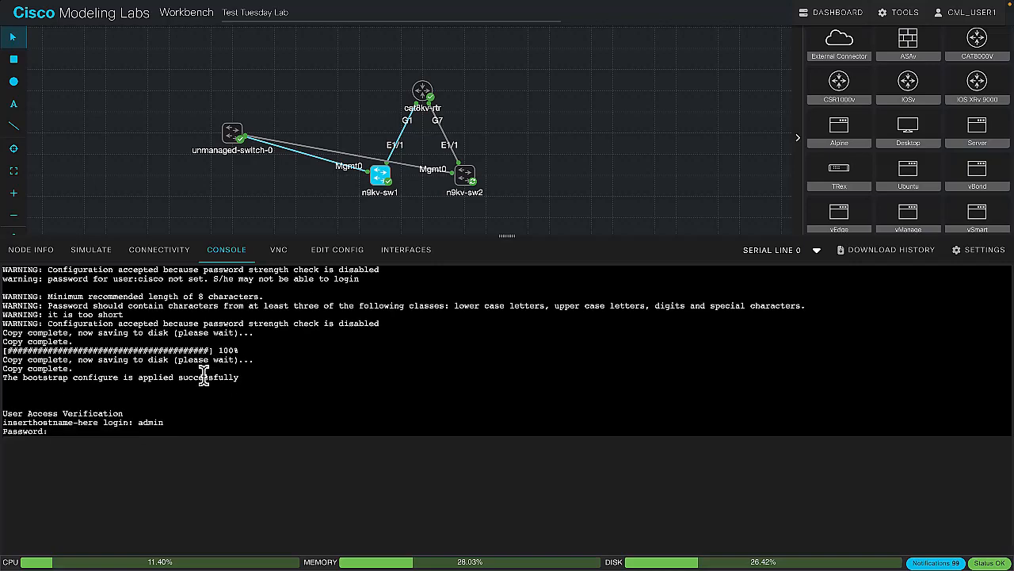
{"action": "key", "text": "Return"}
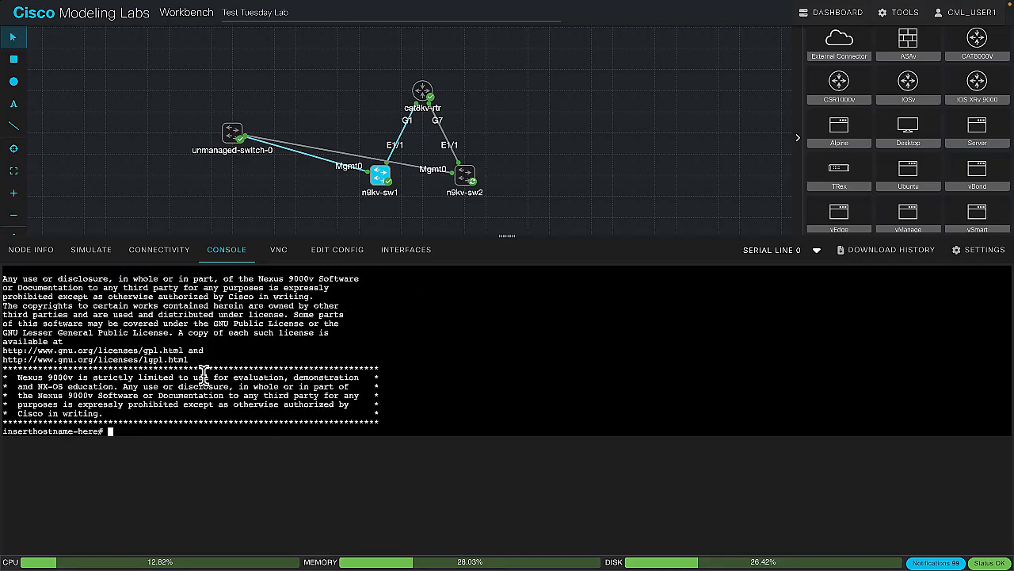
Enter configuration mode with conf t and set the switch's hostname to n9kv-sw1
{"action": "type", "text": "conf t"}
{"action": "key", "text": "Return"}
{"action": "type", "text": "hostname "}
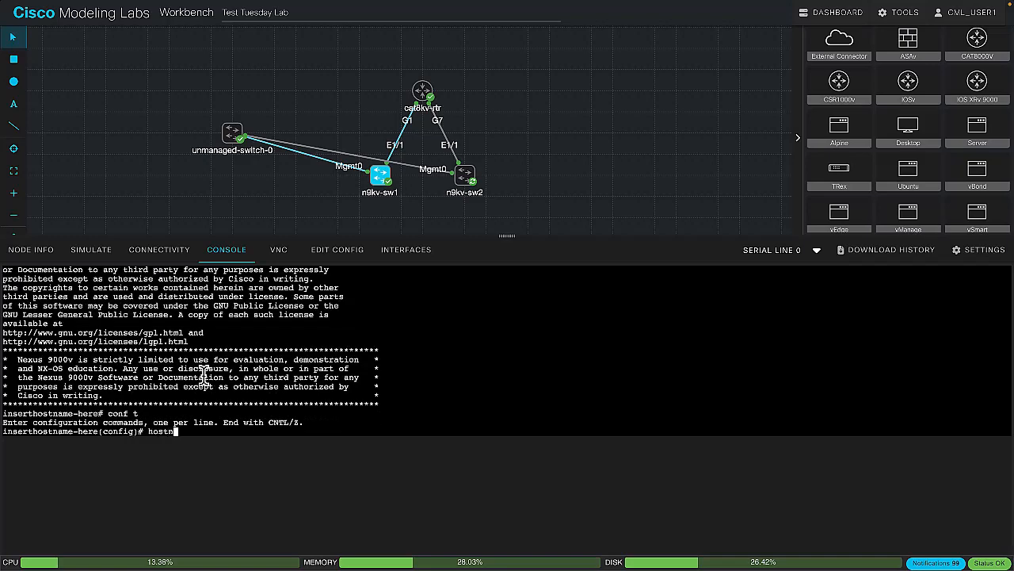
{"action": "type", "text": "n9kv-sw1"}
{"action": "key", "text": "Return"}
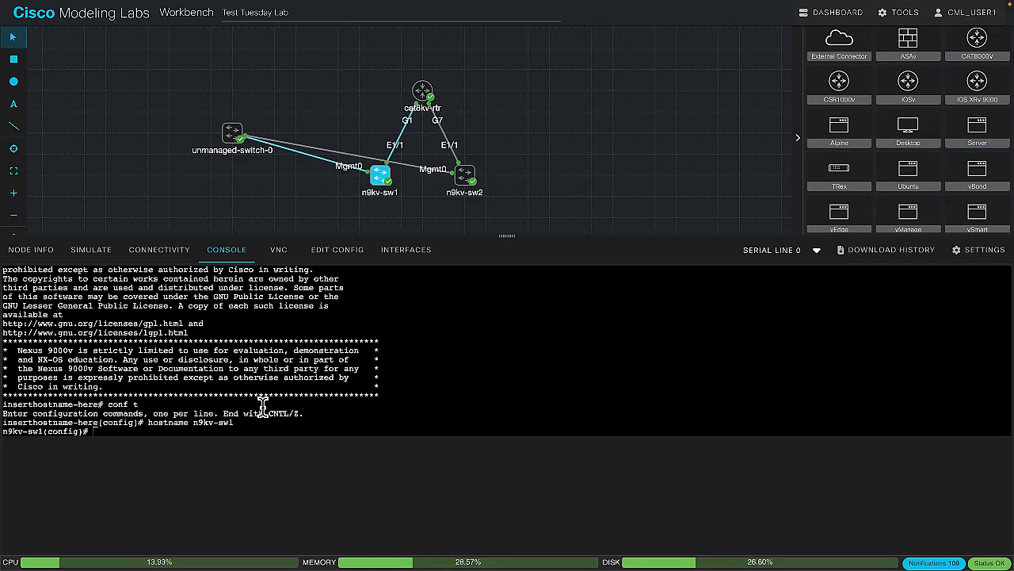
Select interface e 1/1 on n9kv-sw1 and make it a routed port with no switchport
{"action": "type", "text": "i"}
{"action": "type", "text": "nt e 1/1"}
{"action": "key", "text": "Return"}
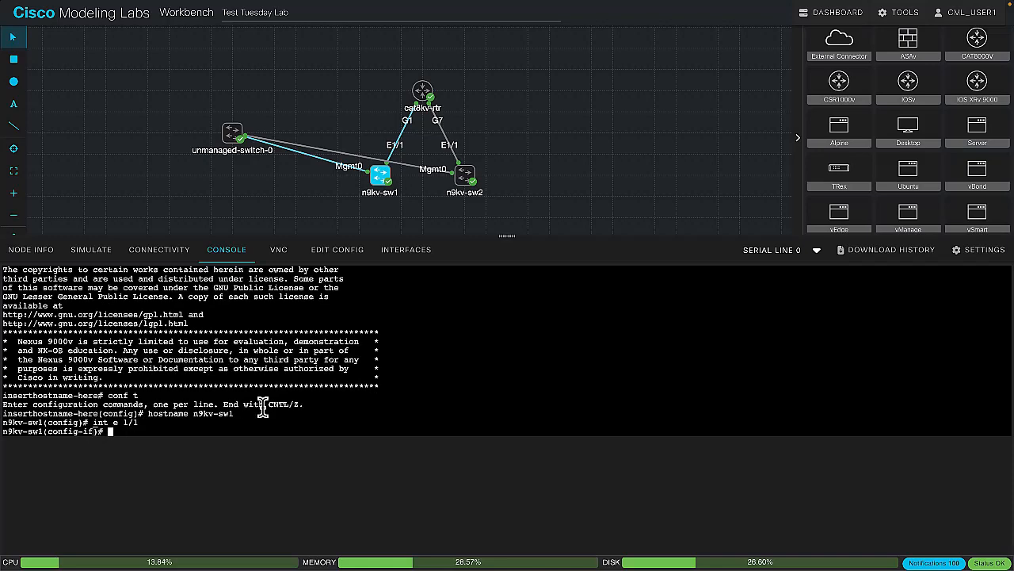
{"action": "type", "text": "no switchport"}
{"action": "key", "text": "Return"}
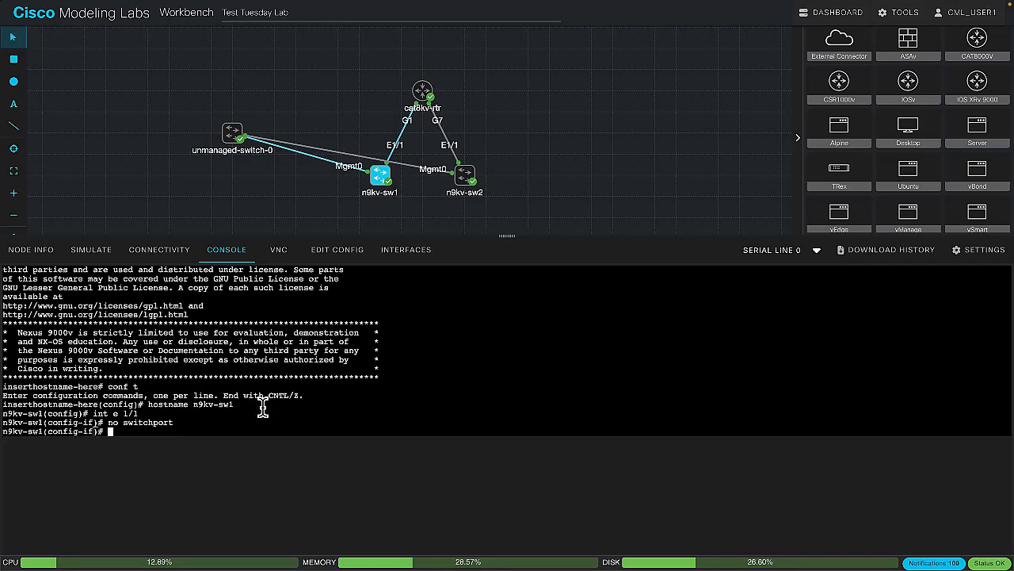
Assign IP address 10.1.1.253 with mask 255.255.255.0 to interface e 1/1 and enable it with no shut
{"action": "type", "text": "ip address 10.1.1.253 2555.255."}
{"action": "key", "text": "BackSpace"}
{"action": "key", "text": "BackSpace"}
{"action": "key", "text": "BackSpace"}
{"action": "key", "text": "BackSpace"}
{"action": "key", "text": "BackSpace"}
{"action": "key", "text": "BackSpace"}
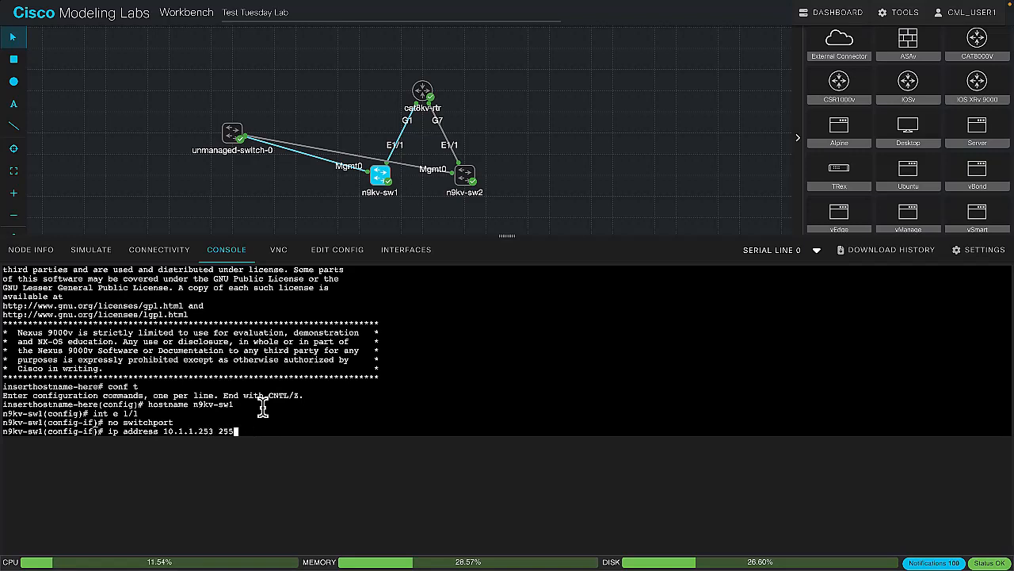
{"action": "type", "text": ".255.255.0"}
{"action": "key", "text": "Return"}
{"action": "type", "text": "no shut"}
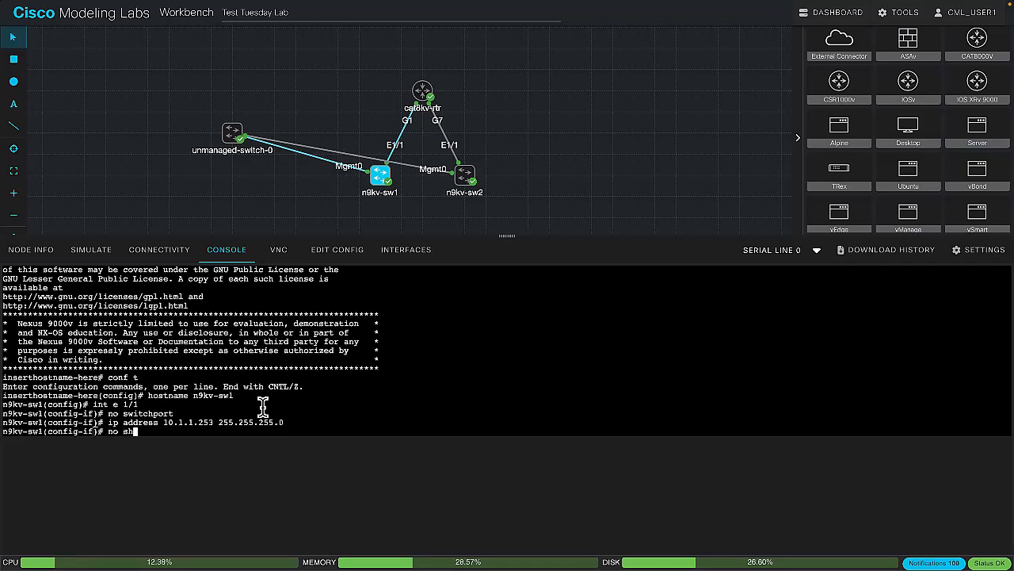
{"action": "key", "text": "Return"}
Set interface e 1/1's description to "Uplink to cat8kv-rtr" and leave configuration mode with end
{"action": "type", "text": "descri"}
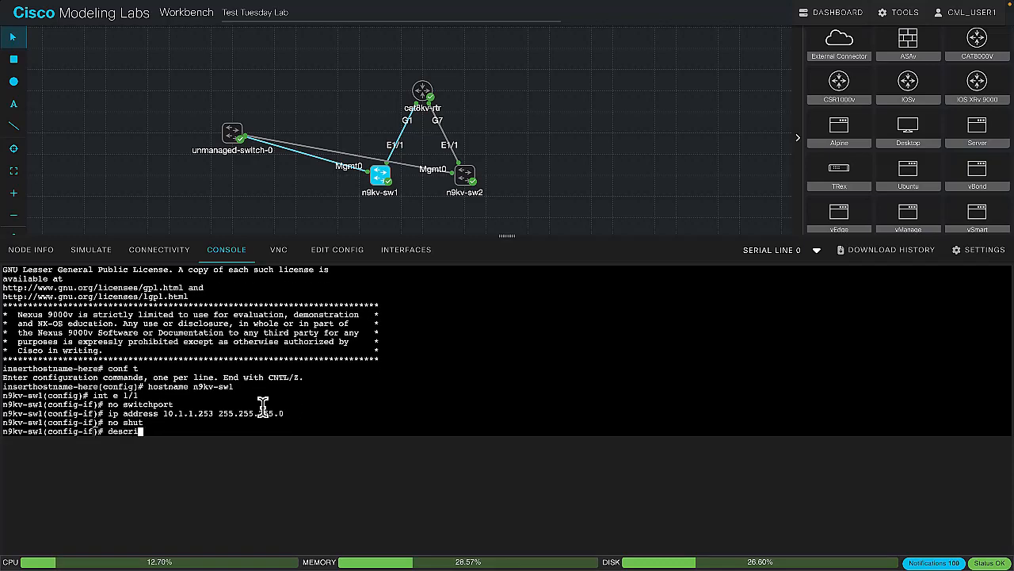
{"action": "type", "text": "ption Uplink to cat8kv-rtr"}
{"action": "key", "text": "Return"}
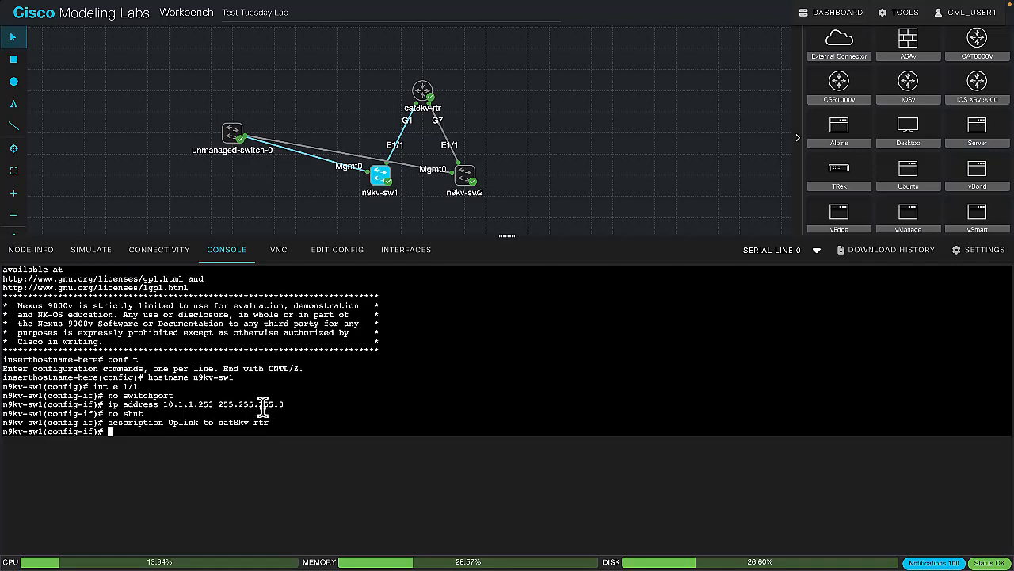
{"action": "type", "text": "end"}
{"action": "key", "text": "Return"}
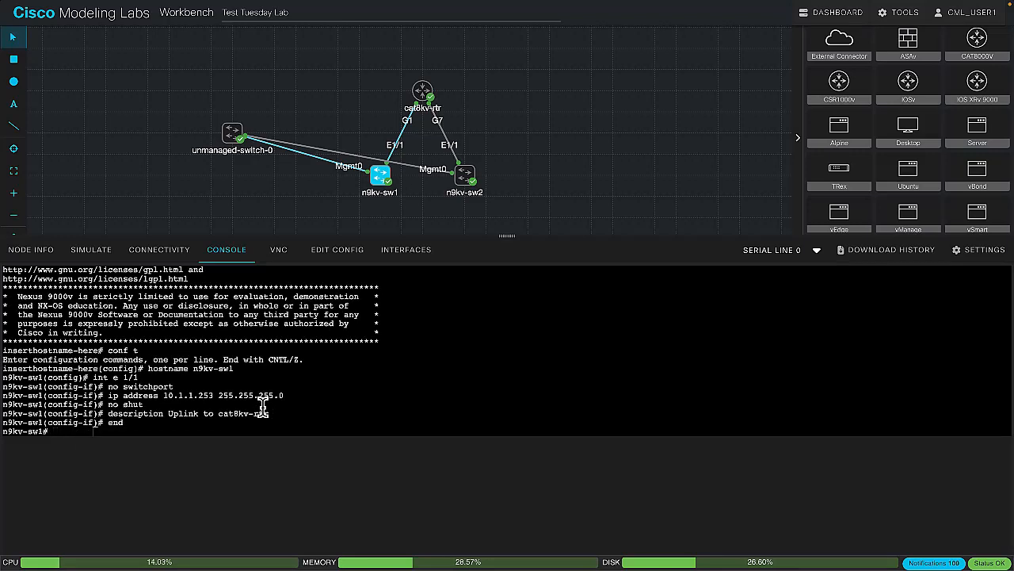
Ping 10.1.1.254 from n9kv-sw1 and check n9kv-sw2's console output before returning to n9kv-sw1
{"action": "type", "text": "ping 10.1.1.254"}
{"action": "key", "text": "Return"}
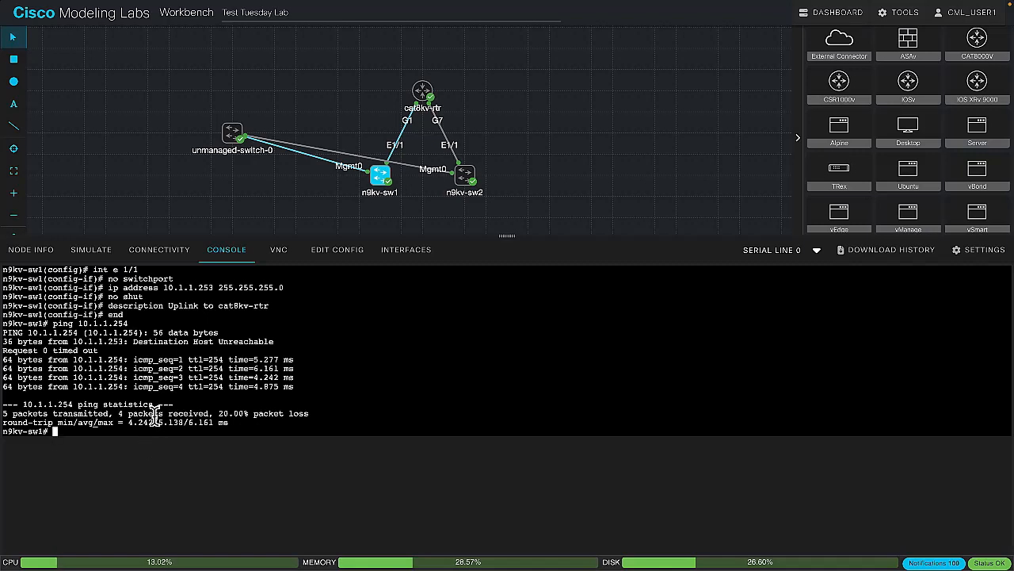
{"action": "left_click", "coordinate": [467, 178]}
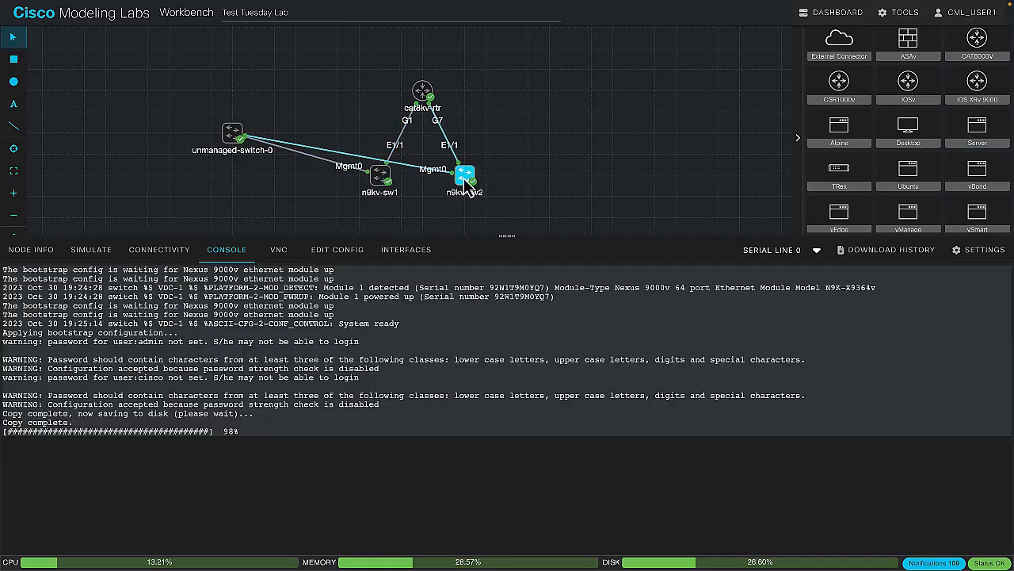
{"action": "left_click", "coordinate": [382, 176]}
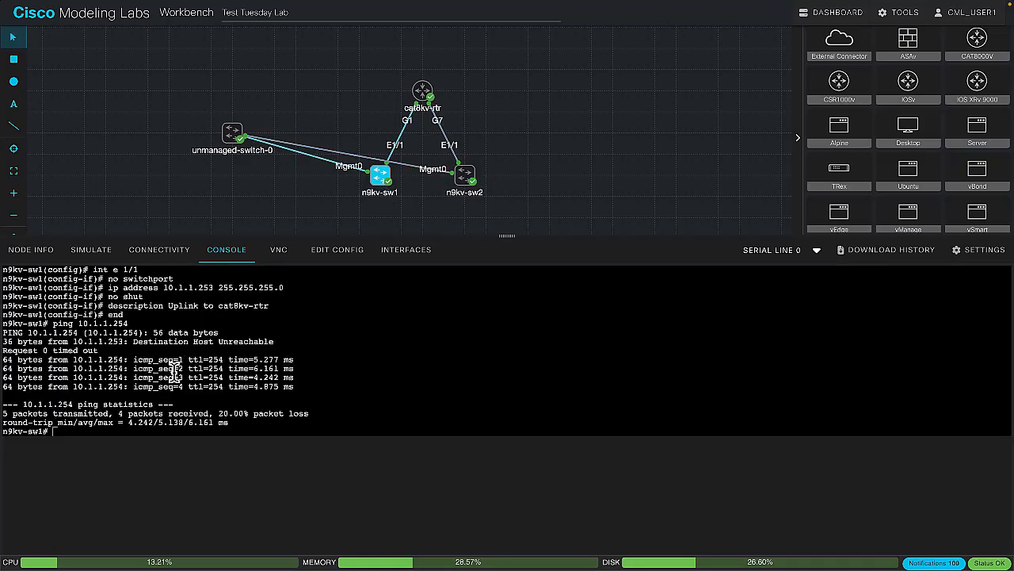
Save n9kv-sw1's configuration with copy run start, fetch it from the device, and review the stored configuration
{"action": "type", "text": "copy run start"}
{"action": "key", "text": "Return"}
{"action": "left_click", "coordinate": [347, 258]}
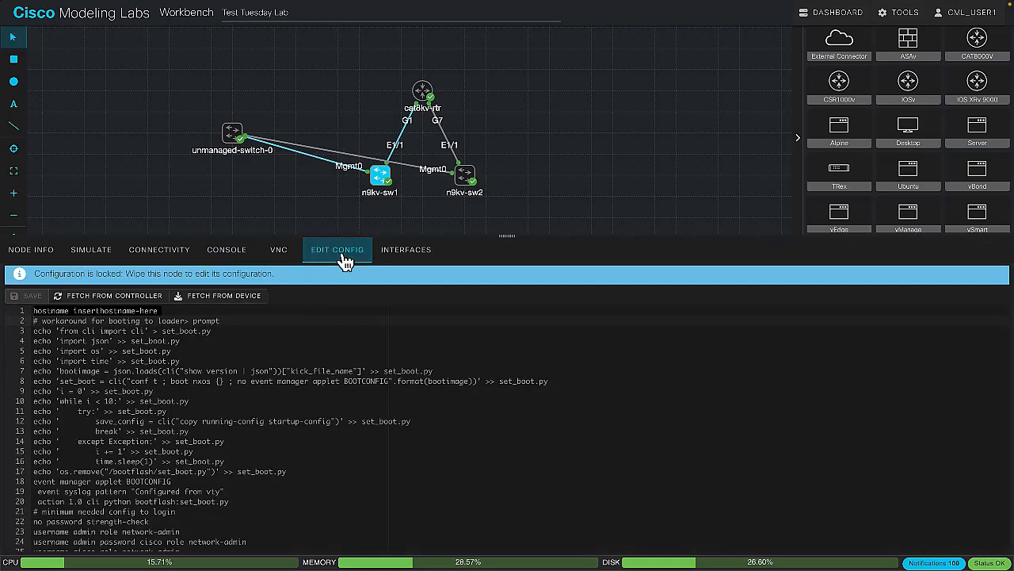
{"action": "left_click", "coordinate": [213, 299]}
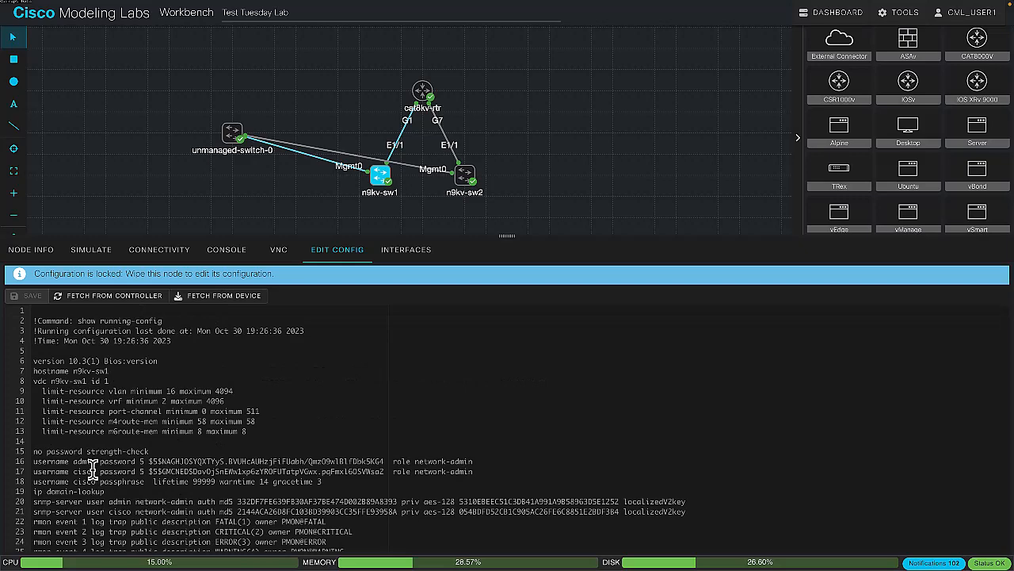
{"action": "scroll", "coordinate": [93, 468], "scroll_direction": "down", "scroll_amount": 2}
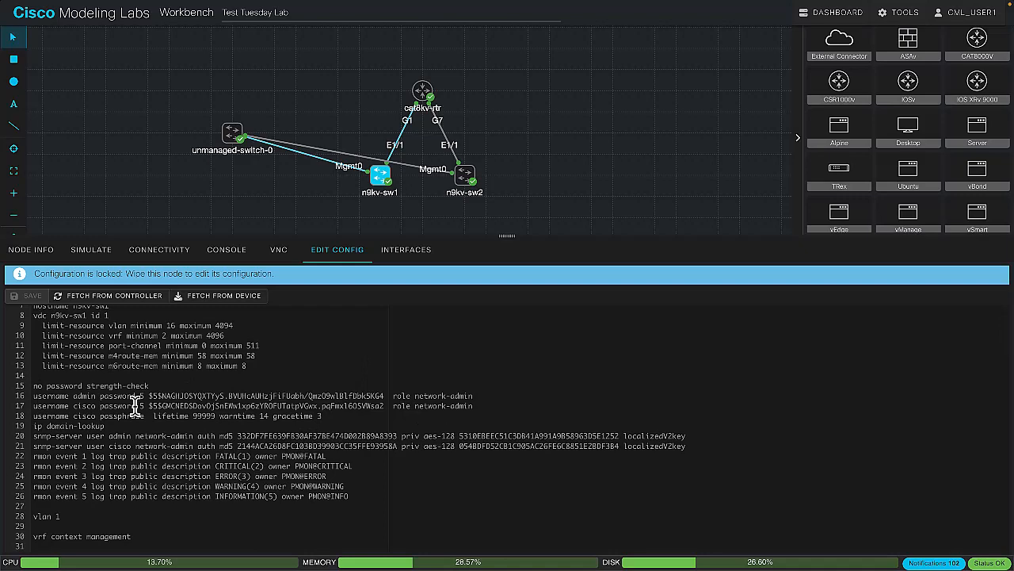
Examine n9kv-sw1's stored configuration from the user accounts through the Ethernet1/1 settings to the mgmt0 and console line entries
{"action": "scroll", "coordinate": [136, 402], "scroll_direction": "down", "scroll_amount": 8}
{"action": "scroll", "coordinate": [136, 402], "scroll_direction": "up", "scroll_amount": 1}
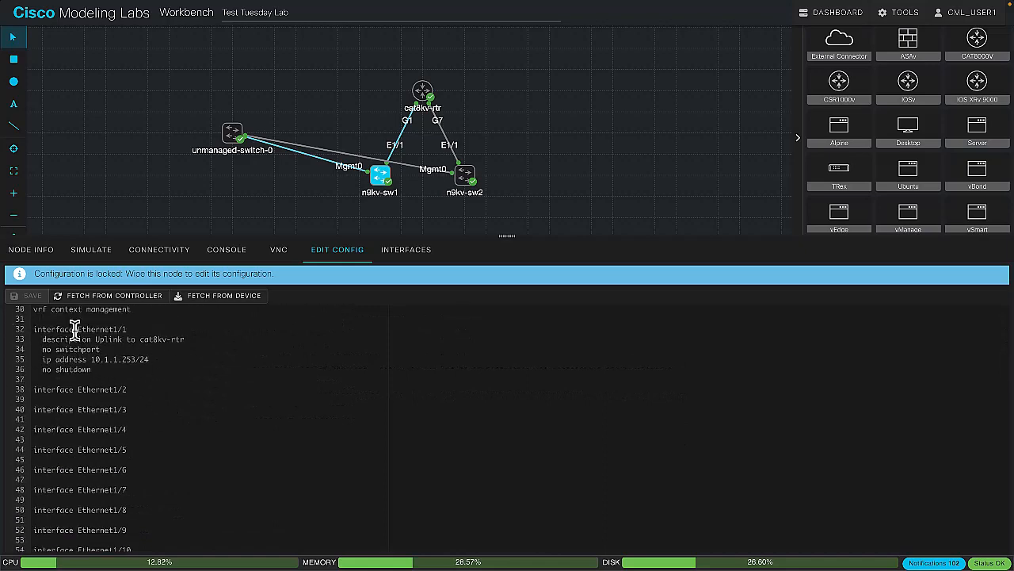
{"action": "scroll", "coordinate": [103, 366], "scroll_direction": "down", "scroll_amount": 13}
{"action": "scroll", "coordinate": [103, 366], "scroll_direction": "down", "scroll_amount": 20}
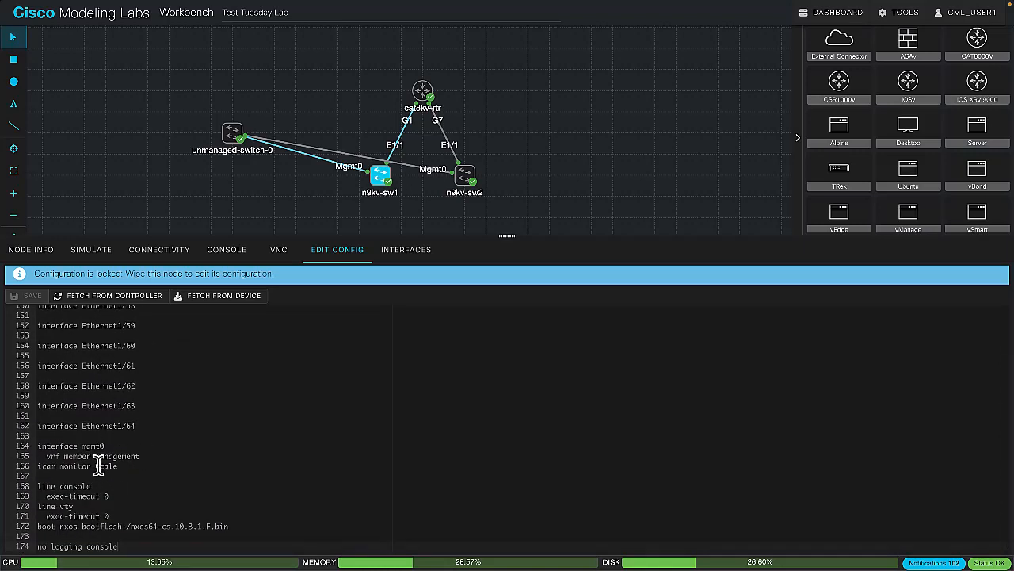
{"action": "scroll", "coordinate": [118, 429], "scroll_direction": "up", "scroll_amount": 1}
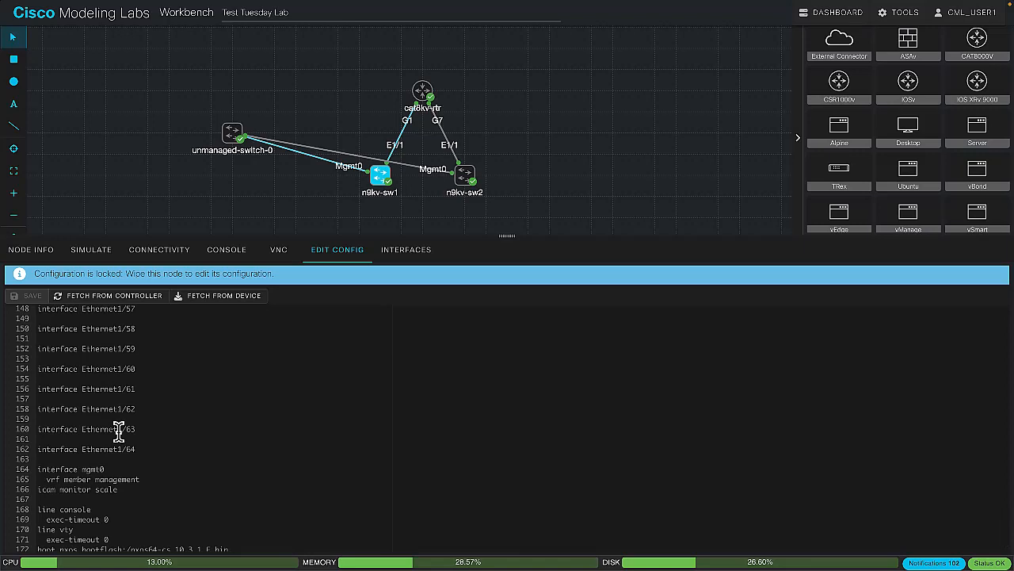
Examine n9kv-sw1's interface list and stored configuration, and check that its console responds at the prompt
{"action": "left_click", "coordinate": [396, 257]}
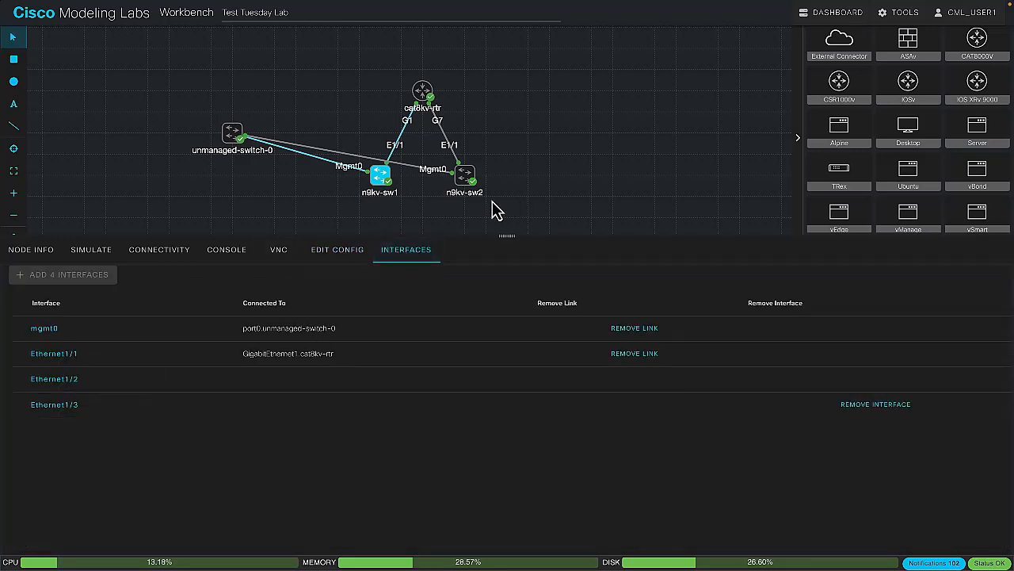
{"action": "left_click", "coordinate": [223, 253]}
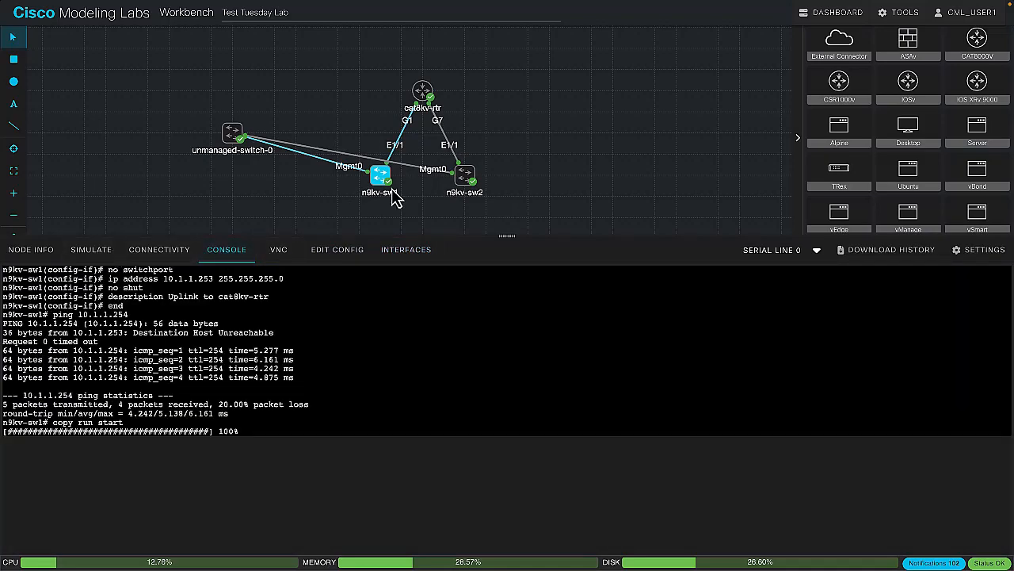
{"action": "left_click", "coordinate": [341, 250]}
{"action": "scroll", "coordinate": [250, 372], "scroll_direction": "up", "scroll_amount": 2}
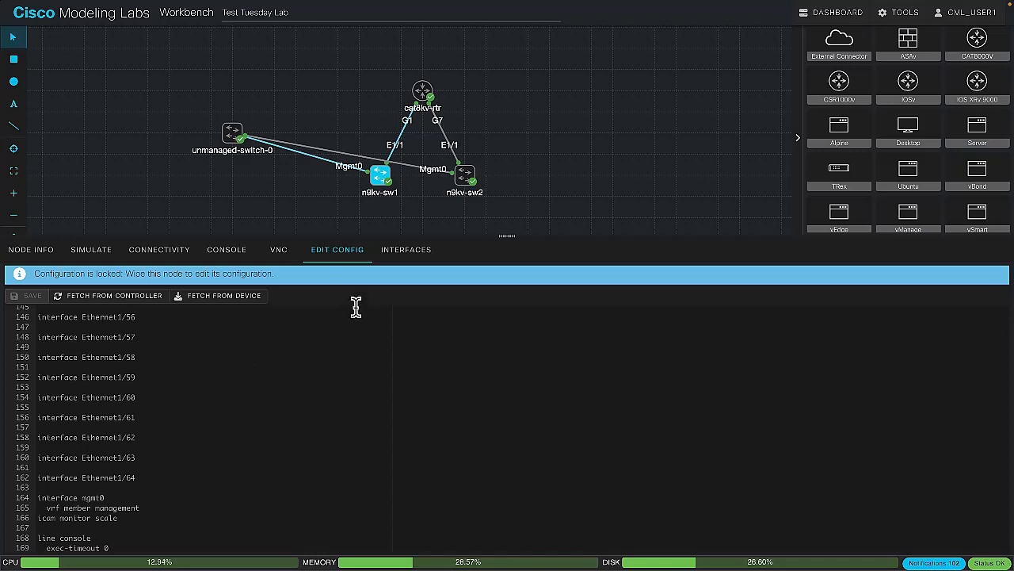
{"action": "left_click", "coordinate": [400, 249]}
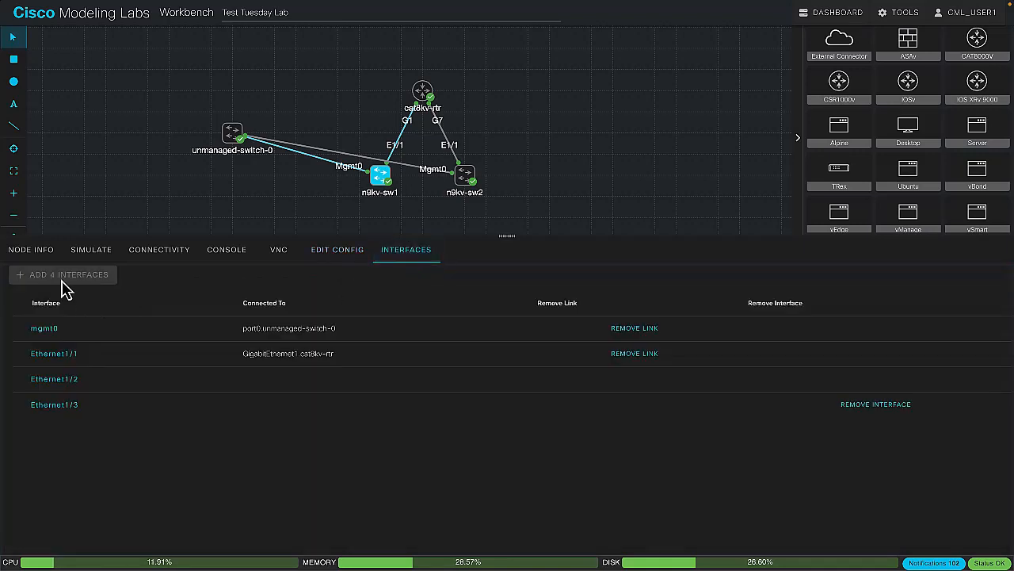
{"action": "left_click", "coordinate": [346, 247]}
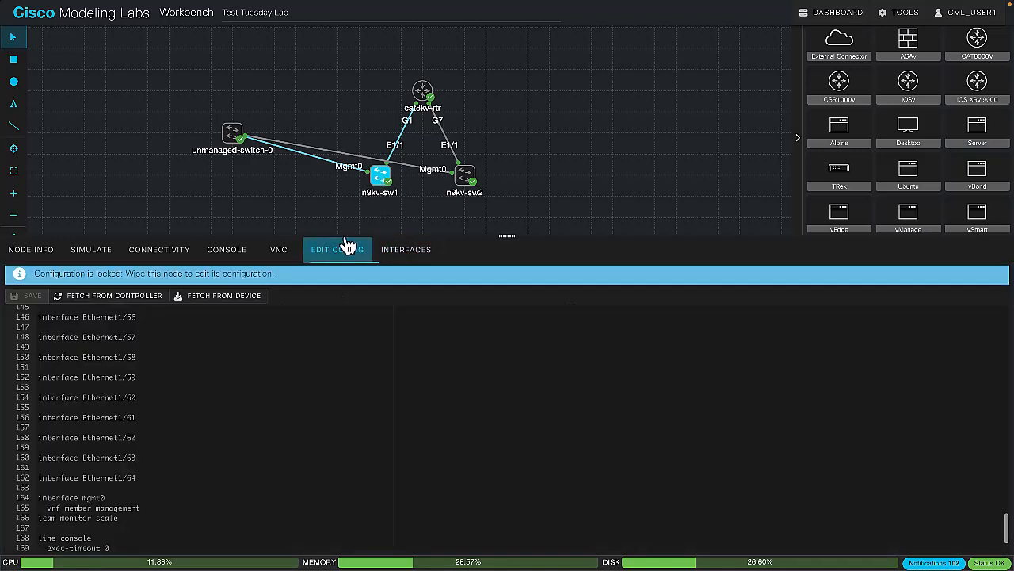
{"action": "left_click", "coordinate": [215, 255]}
{"action": "key", "text": "Return"}
{"action": "key", "text": "Return"}
{"action": "key", "text": "Return"}
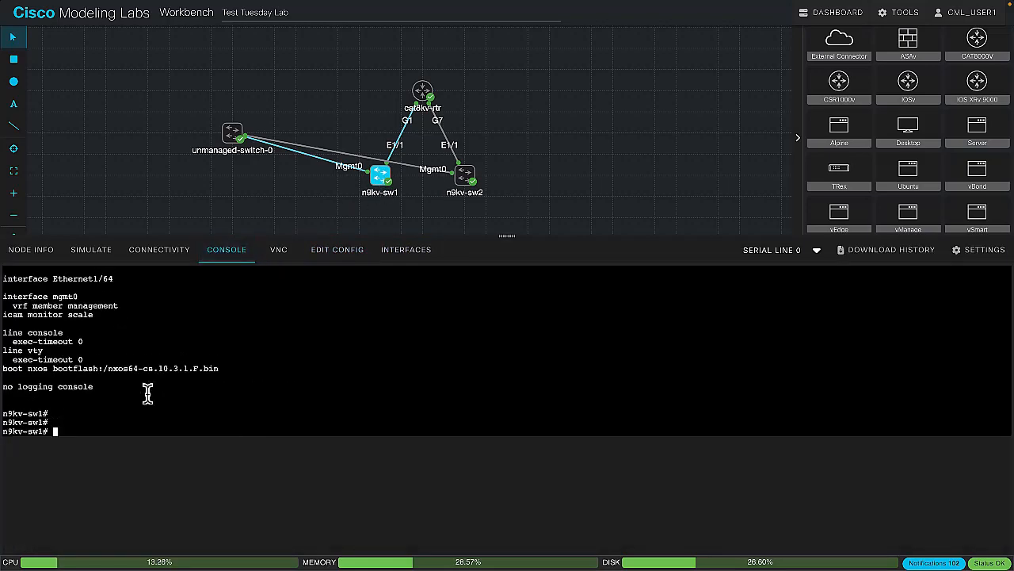
Stop the n9kv-sw1 node and wipe it so its configuration and interfaces can be edited
{"action": "left_click", "coordinate": [96, 248]}
{"action": "left_click", "coordinate": [106, 290]}
{"action": "left_click", "coordinate": [311, 260]}
{"action": "left_click", "coordinate": [408, 252]}
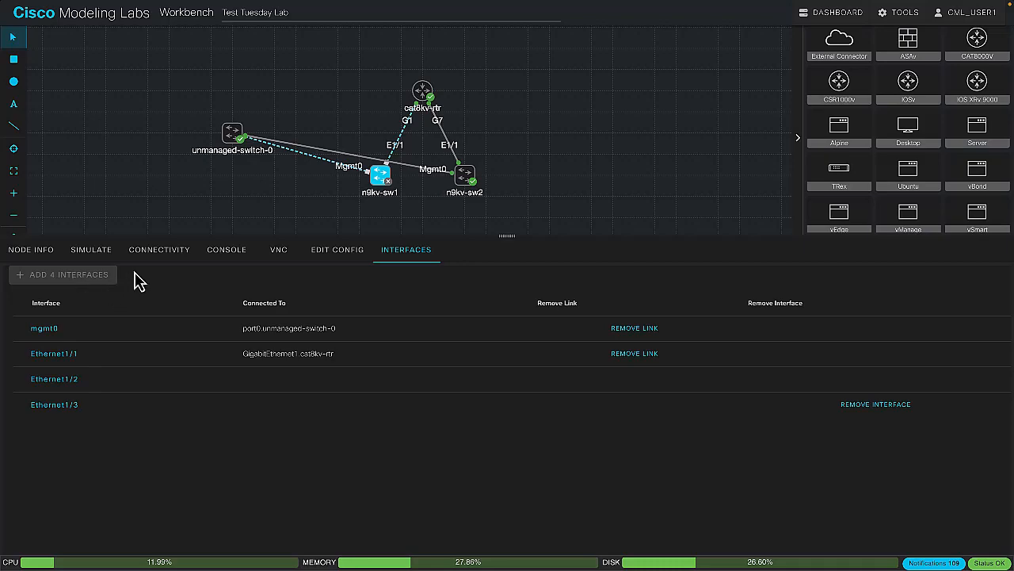
{"action": "left_click", "coordinate": [100, 252]}
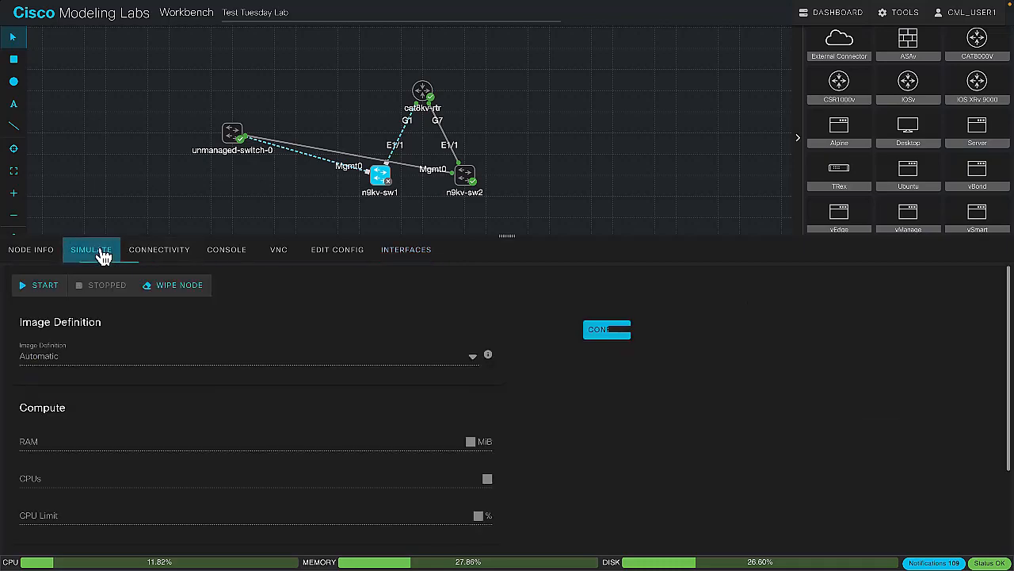
{"action": "left_click", "coordinate": [202, 286]}
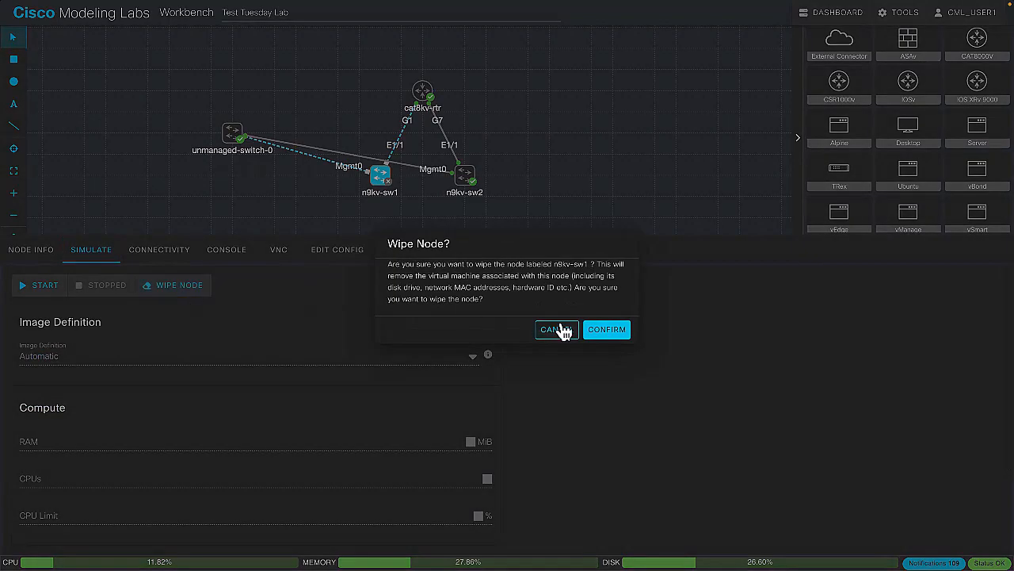
{"action": "left_click", "coordinate": [622, 331]}
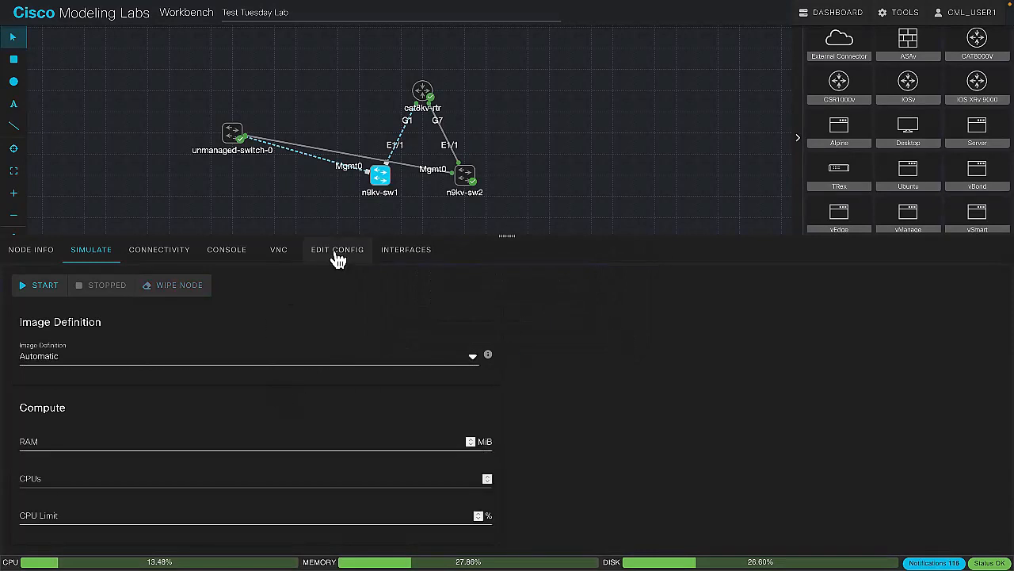
Add three batches of four interfaces to n9kv-sw1, extending its ports through Ethernet1/15
{"action": "left_click", "coordinate": [398, 254]}
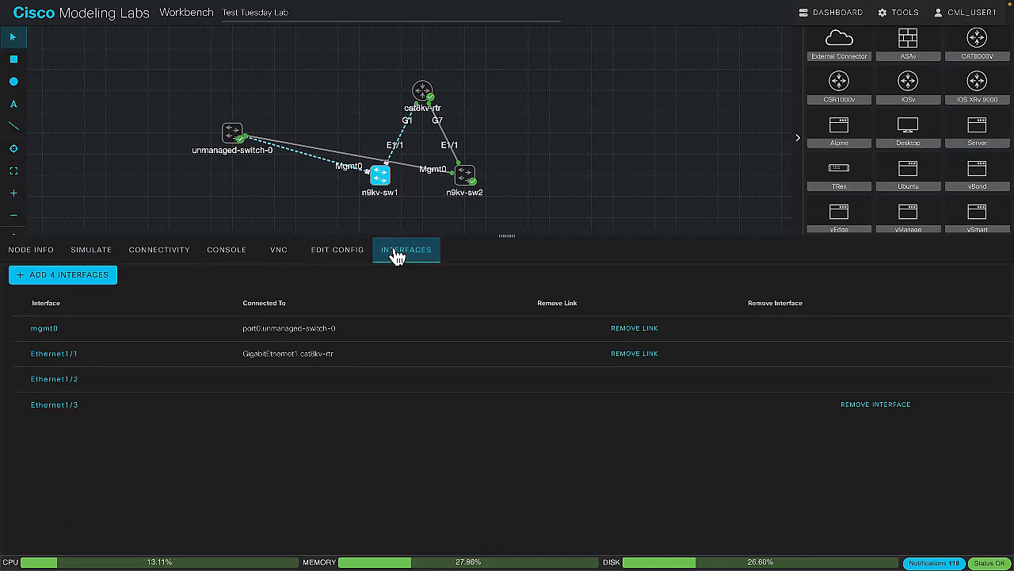
{"action": "left_click", "coordinate": [93, 288]}
{"action": "left_click", "coordinate": [93, 288]}
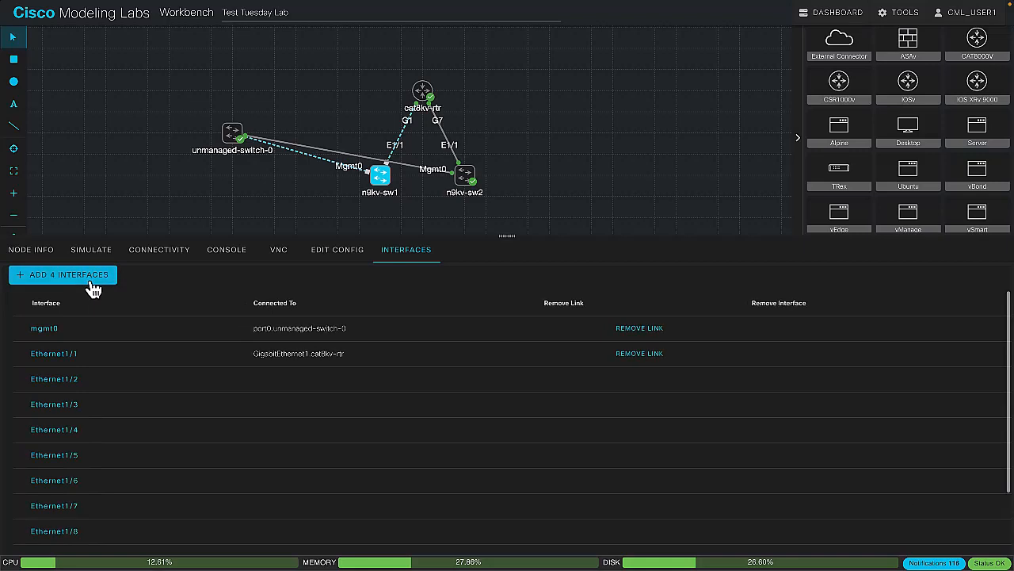
{"action": "scroll", "coordinate": [91, 357], "scroll_direction": "down", "scroll_amount": 2}
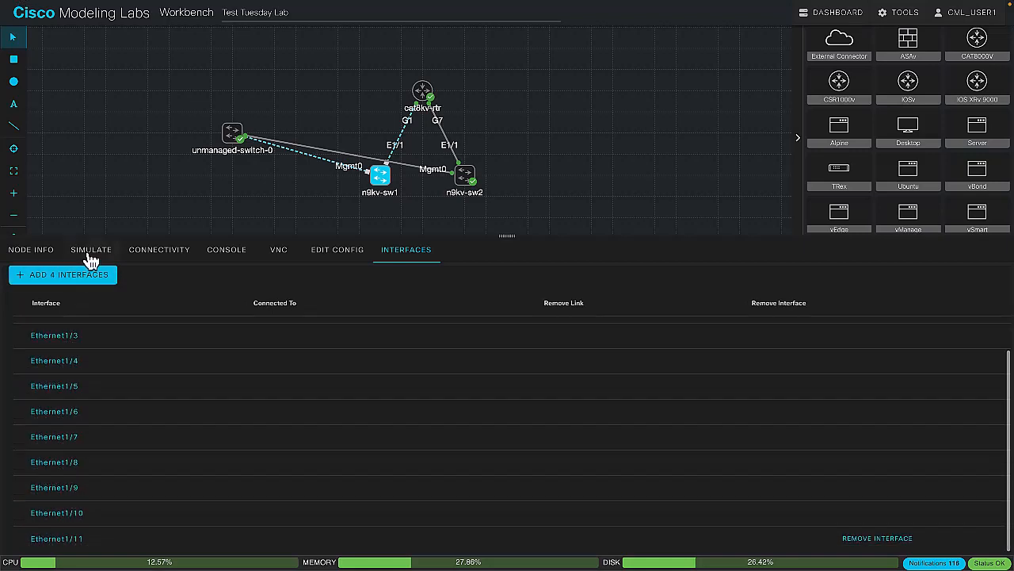
{"action": "left_click", "coordinate": [84, 282]}
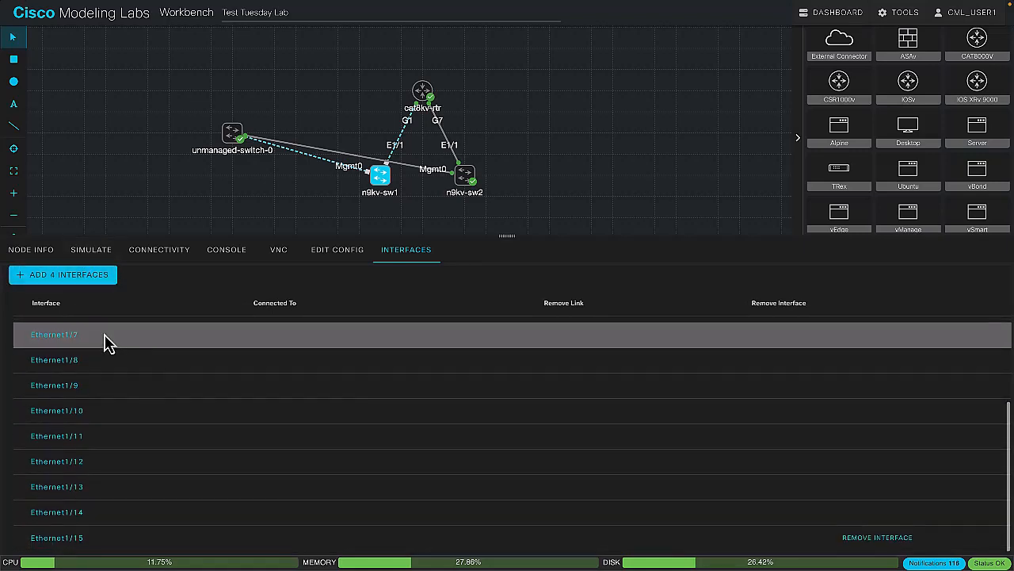
Check the stored configuration of the wiped n9kv-sw1 node and start the node again
{"action": "left_click", "coordinate": [104, 252]}
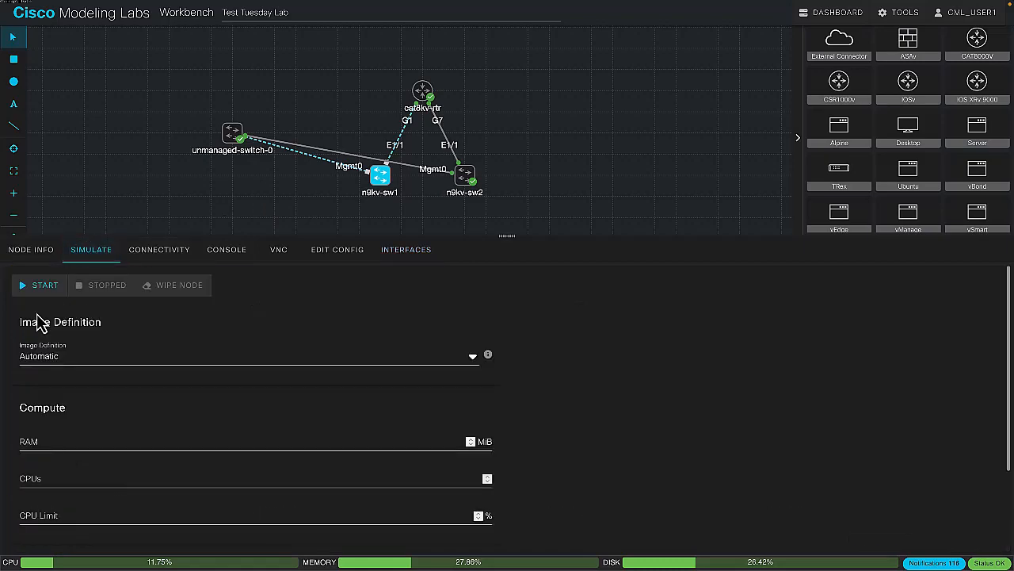
{"action": "left_click", "coordinate": [361, 256]}
{"action": "scroll", "coordinate": [200, 377], "scroll_direction": "up", "scroll_amount": 20}
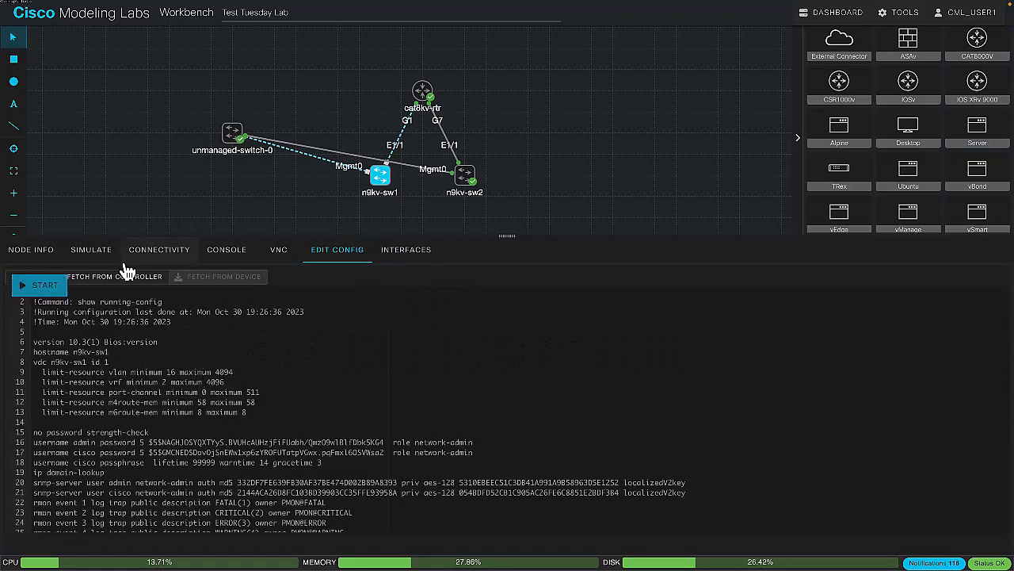
{"action": "left_click", "coordinate": [92, 252]}
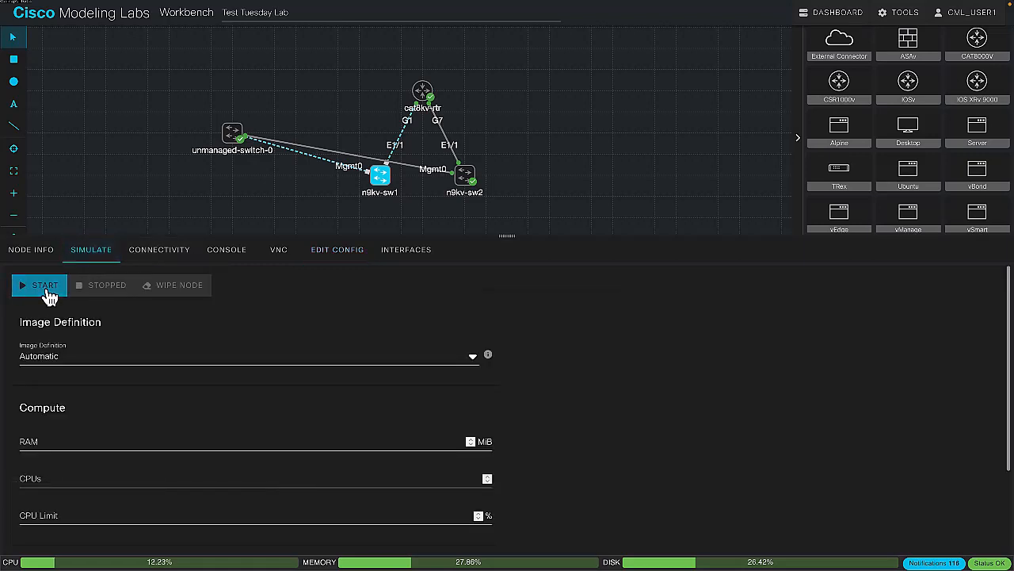
{"action": "left_click", "coordinate": [46, 290]}
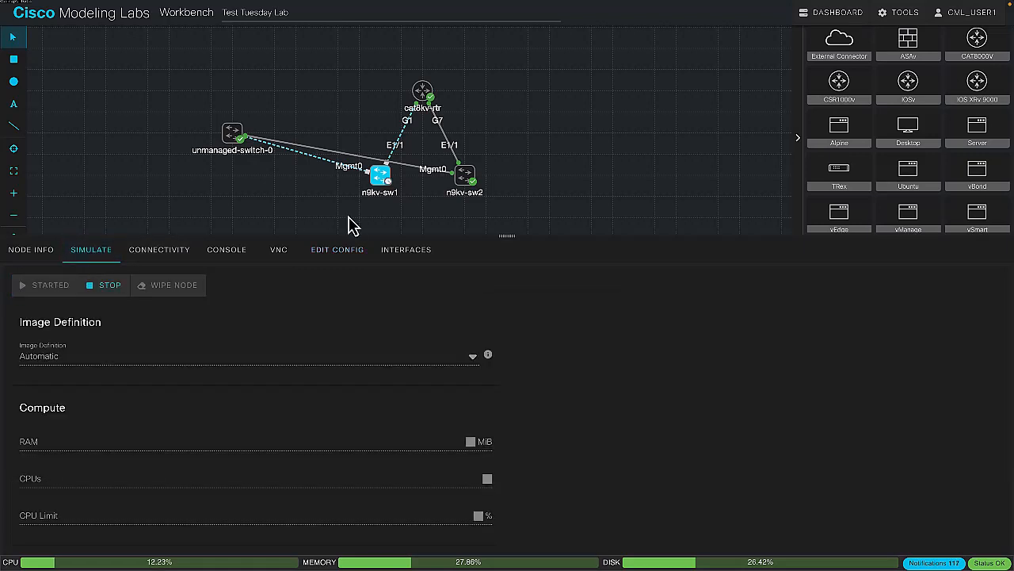
Log in to n9kv-sw2's console as admin with the account password, repeating the login if it is rejected
{"action": "left_click", "coordinate": [467, 176]}
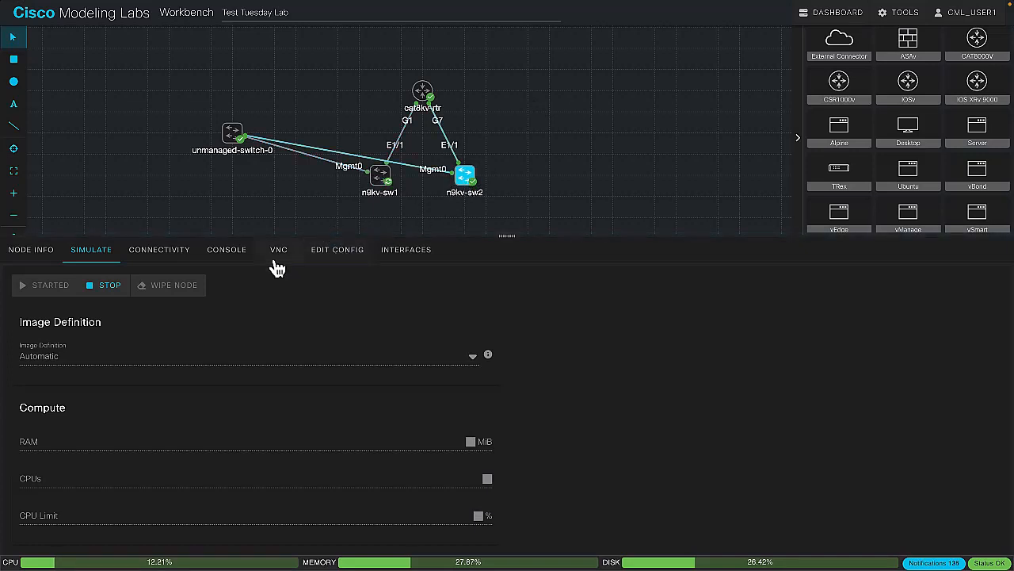
{"action": "left_click", "coordinate": [237, 260]}
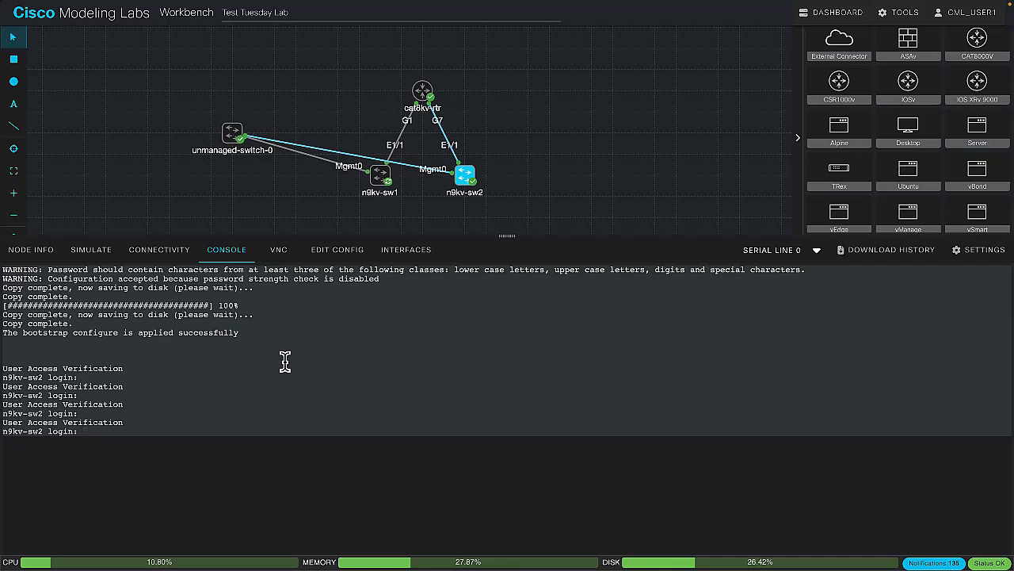
{"action": "type", "text": "admin"}
{"action": "key", "text": "Return"}
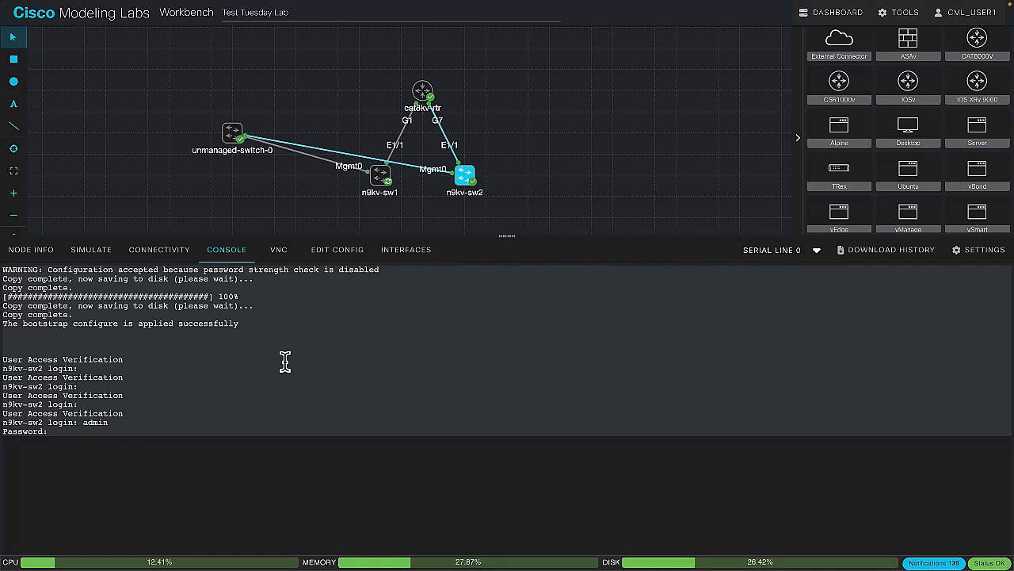
{"action": "key", "text": "Return"}
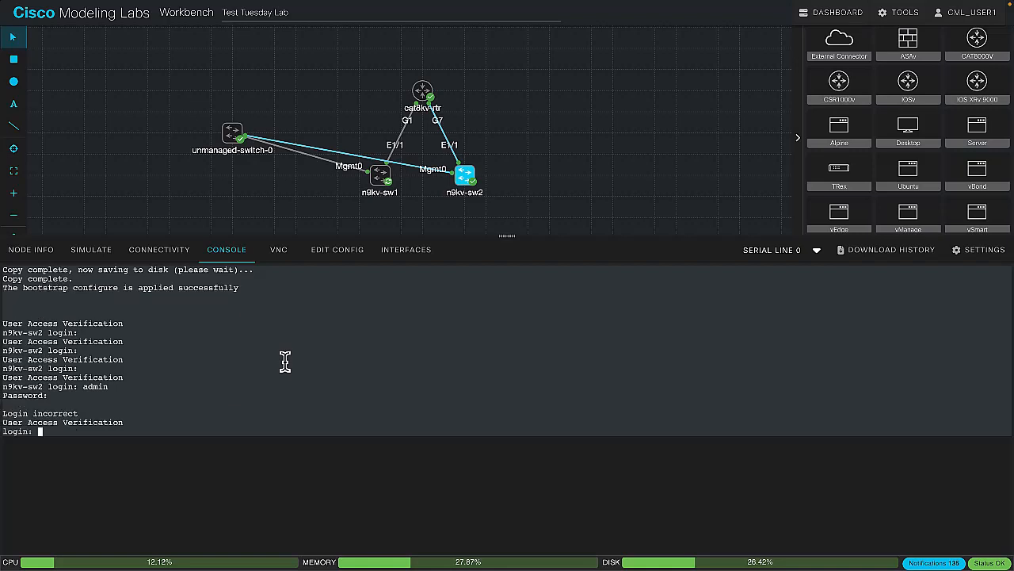
{"action": "type", "text": "admin"}
{"action": "key", "text": "Return"}
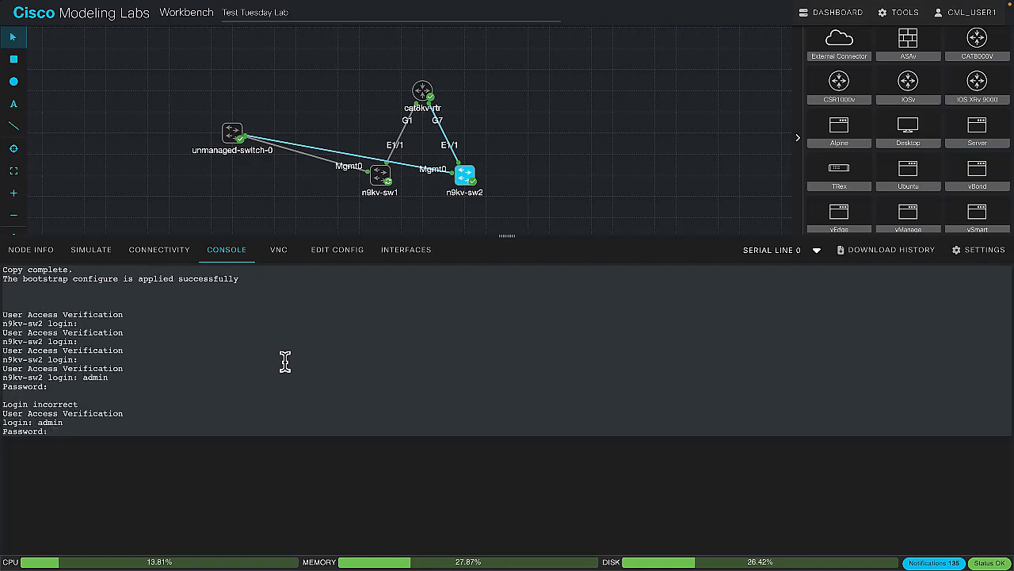
{"action": "key", "text": "Return"}
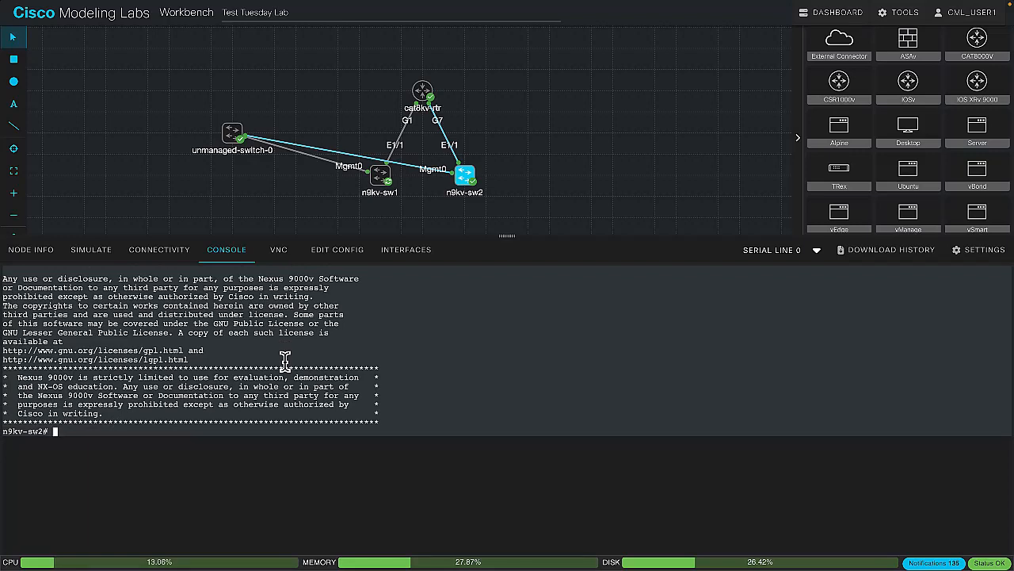
Enter configuration mode on n9kv-sw2 with conf t and open interface eth 1/1 for configuration
{"action": "type", "text": "conf t"}
{"action": "key", "text": "Return"}
{"action": "type", "text": "inte"}
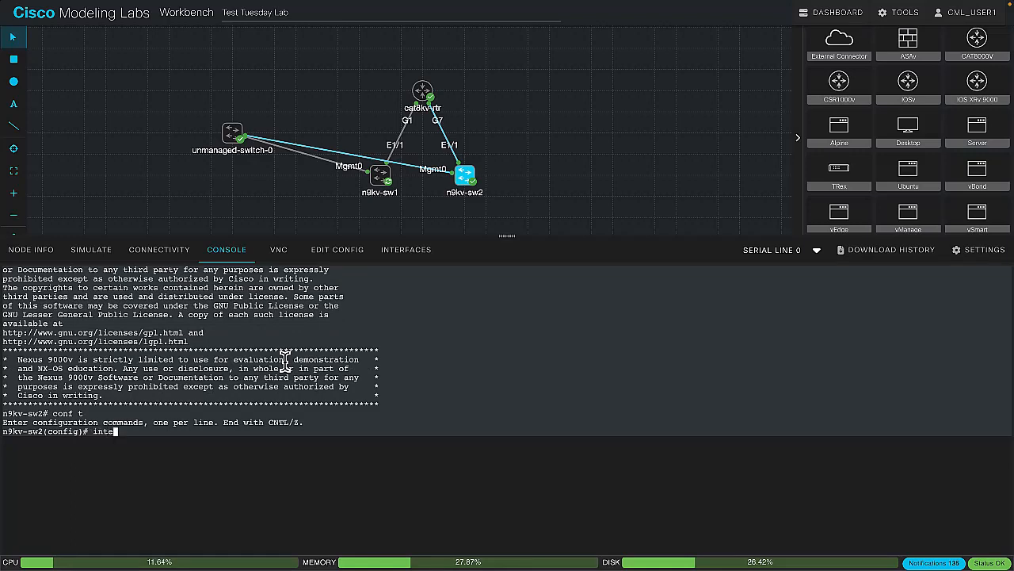
{"action": "type", "text": "reth 1/1"}
{"action": "key", "text": "Return"}
Try to assign IP address 10.2.1.253 with mask 255.255.255.0 to n9kv-sw2's interface eth 1/1
{"action": "type", "text": "ip a"}
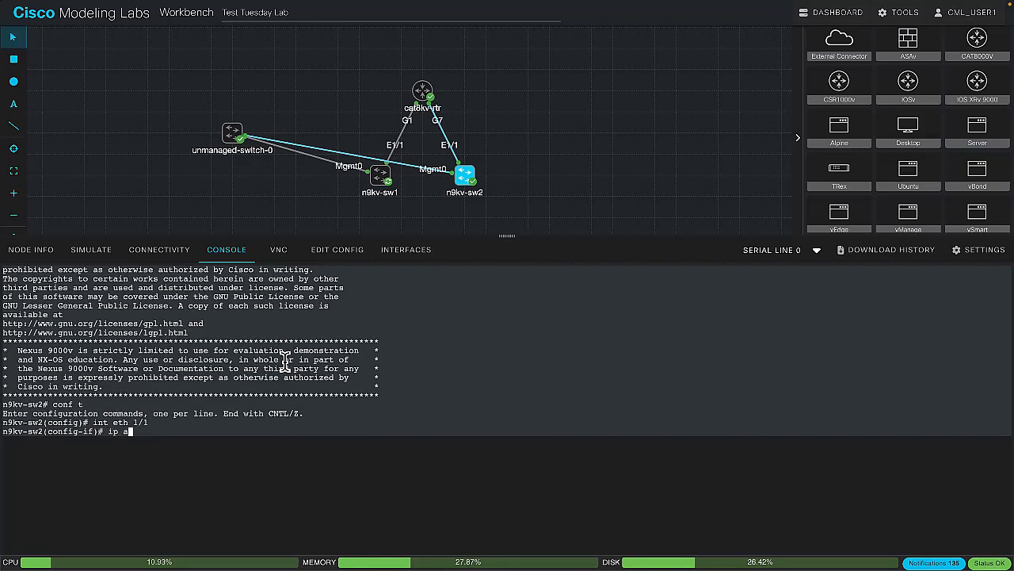
{"action": "type", "text": "ddress 10.2.1.2534"}
{"action": "key", "text": "BackSpace"}
{"action": "type", "text": "34 255.255.255.0"}
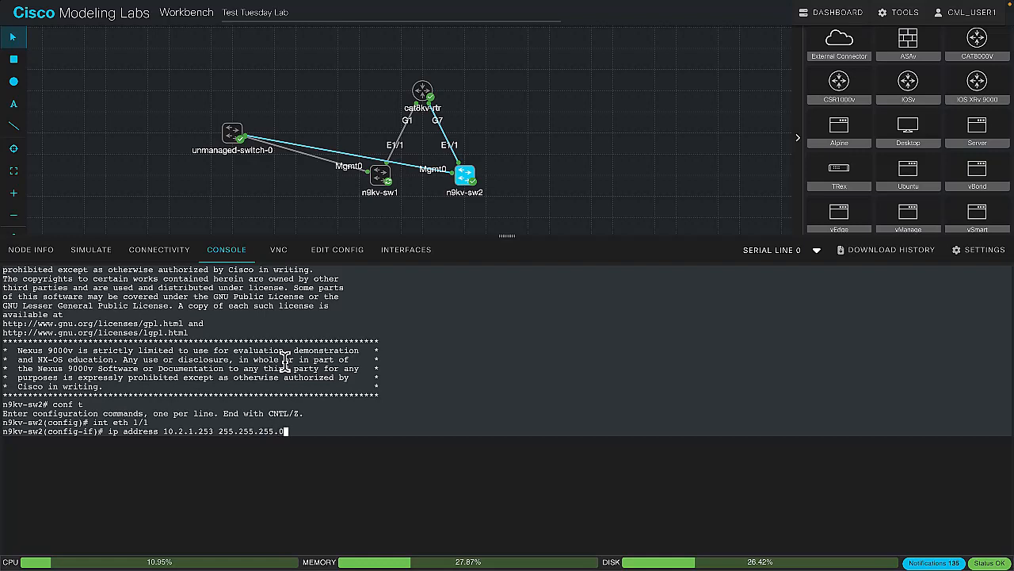
{"action": "key", "text": "Return"}
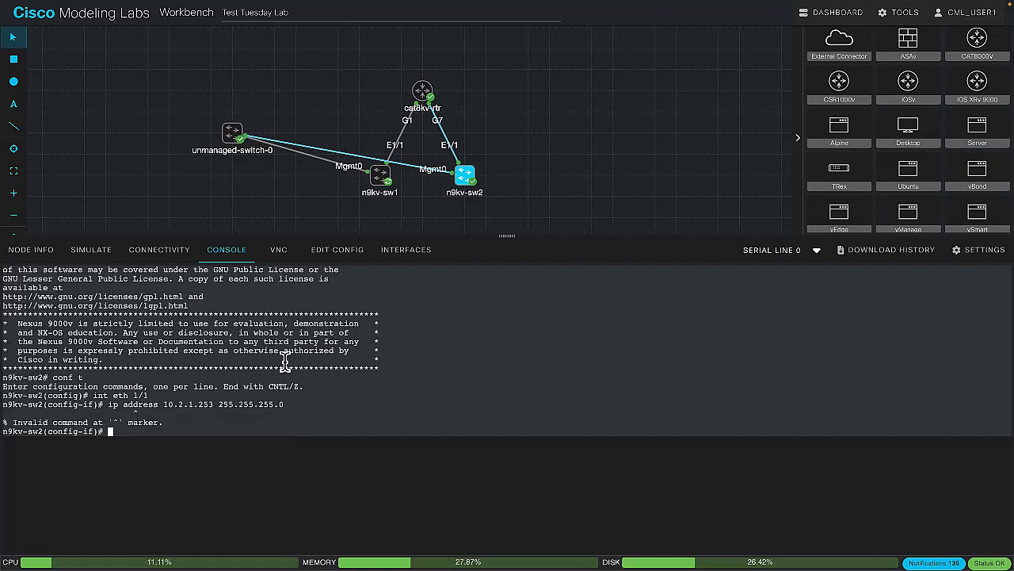
Make eth 1/1 a routed port with no switchport and assign it IP address 10.2.1.253 with mask 255.255.255.0
{"action": "type", "text": "no switchport"}
{"action": "key", "text": "Return"}
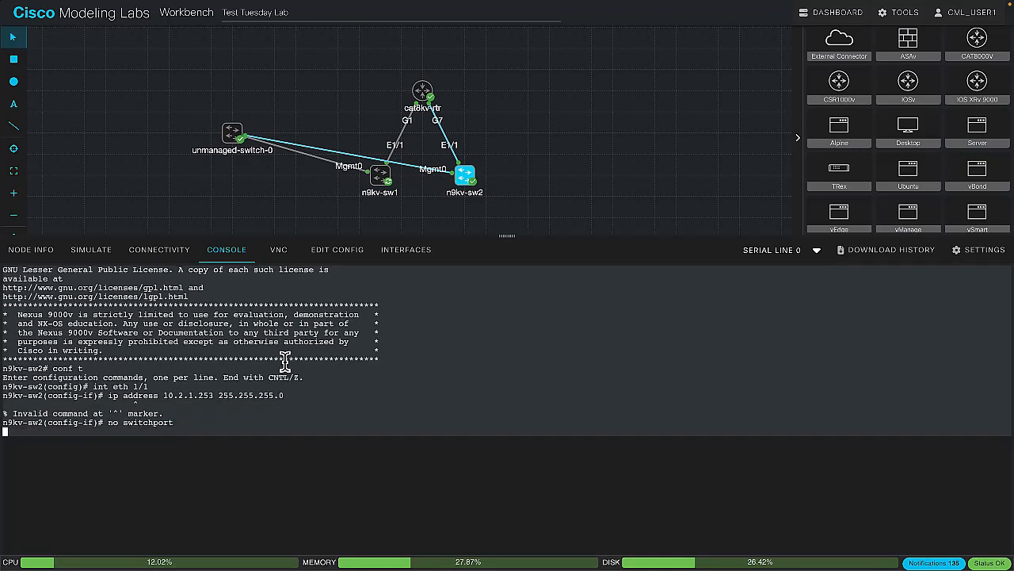
{"action": "key", "text": "Up"}
{"action": "key", "text": "Up"}
{"action": "key", "text": "Return"}
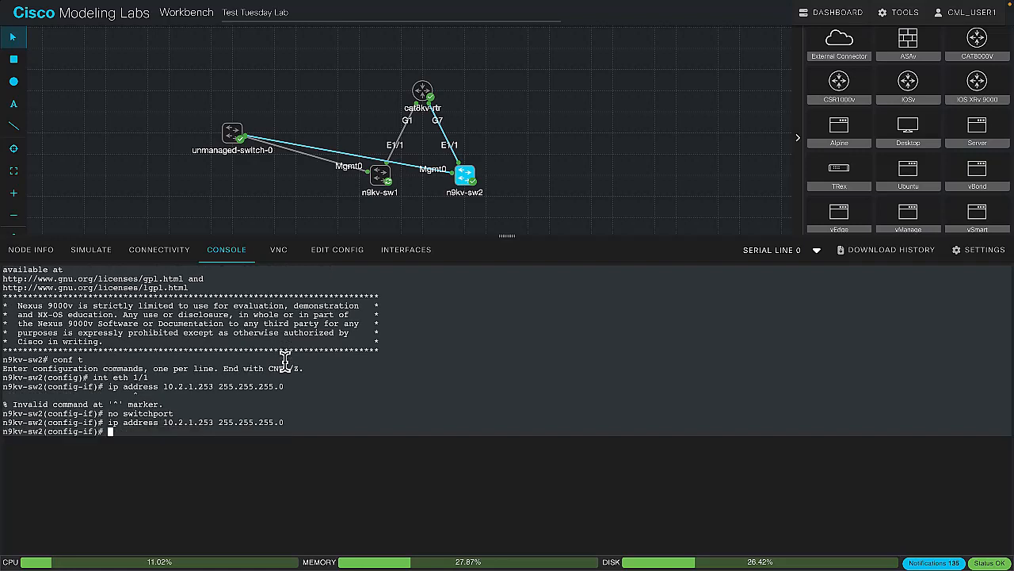
Enable interface eth 1/1 with no shut and set its description to "Uplink to Cat8kv-rtr"
{"action": "type", "text": "no shut"}
{"action": "key", "text": "Return"}
{"action": "type", "text": "description Uplink to Cat"}
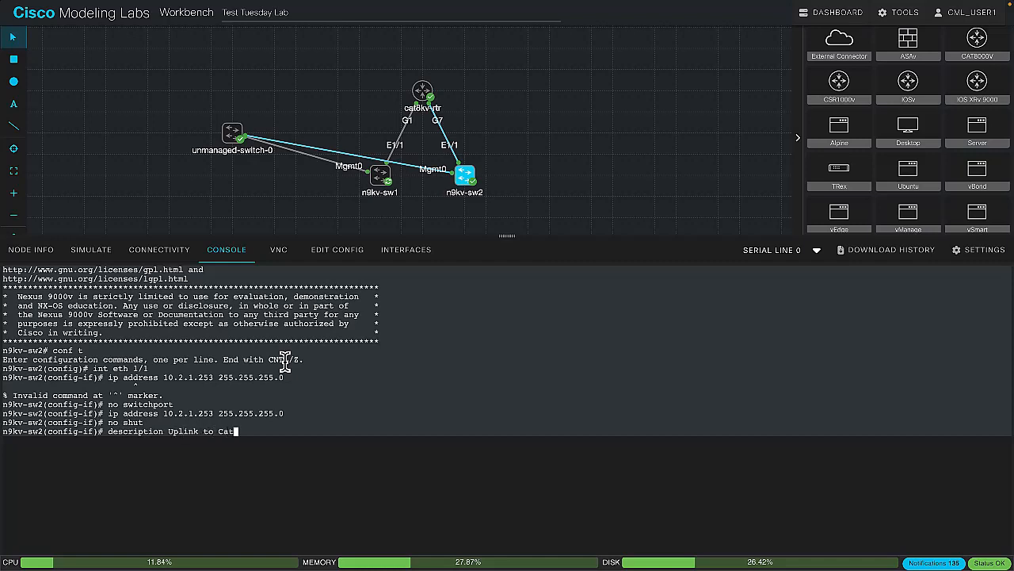
{"action": "type", "text": "8kl"}
{"action": "type", "text": "-rtr"}
{"action": "key", "text": "Return"}
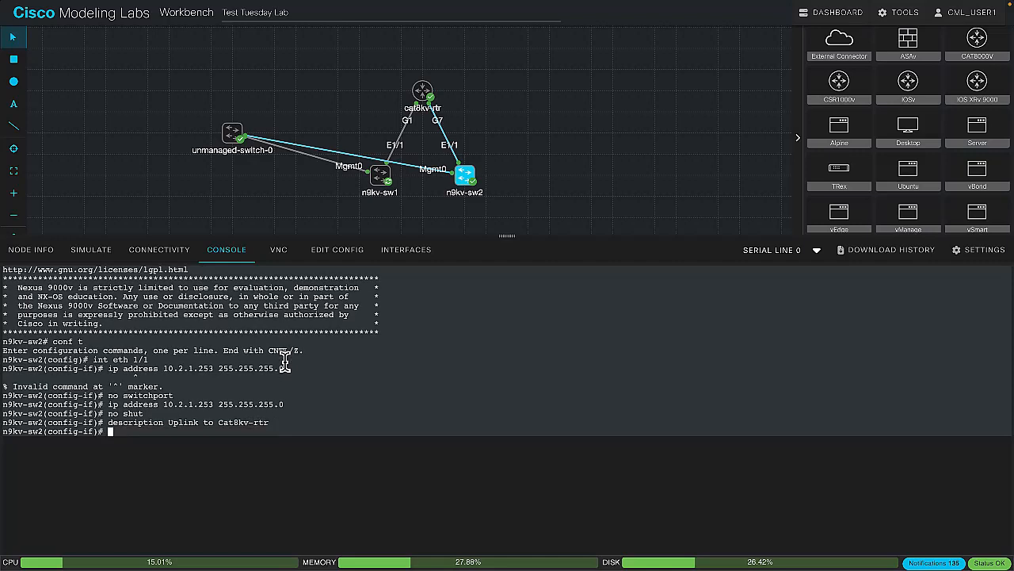
Leave configuration mode on n9kv-sw2 and ping 10.2.1.254
{"action": "type", "text": "en"}
{"action": "type", "text": "d"}
{"action": "key", "text": "Return"}
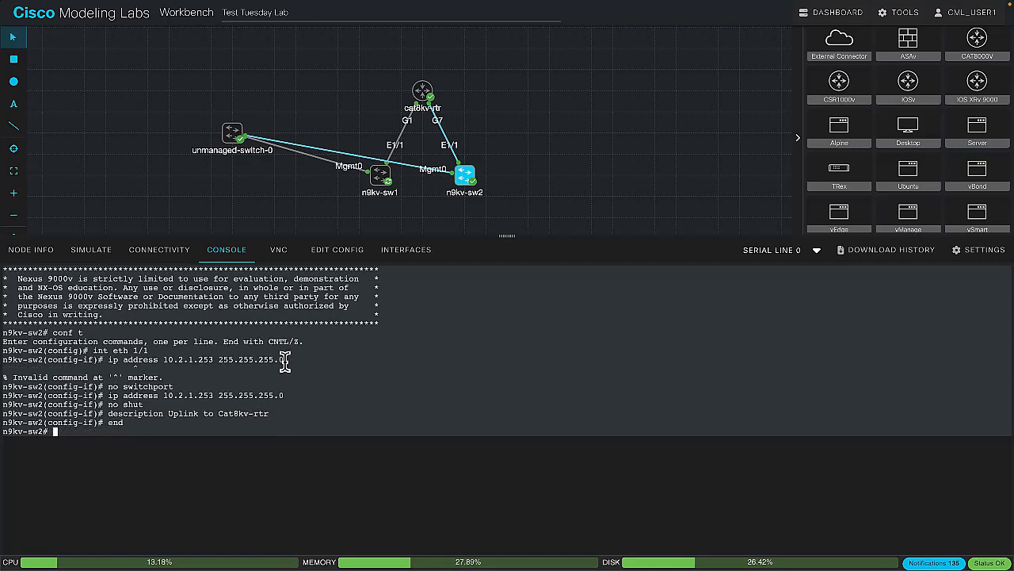
{"action": "type", "text": "ping 10.2.1.254"}
{"action": "key", "text": "Return"}
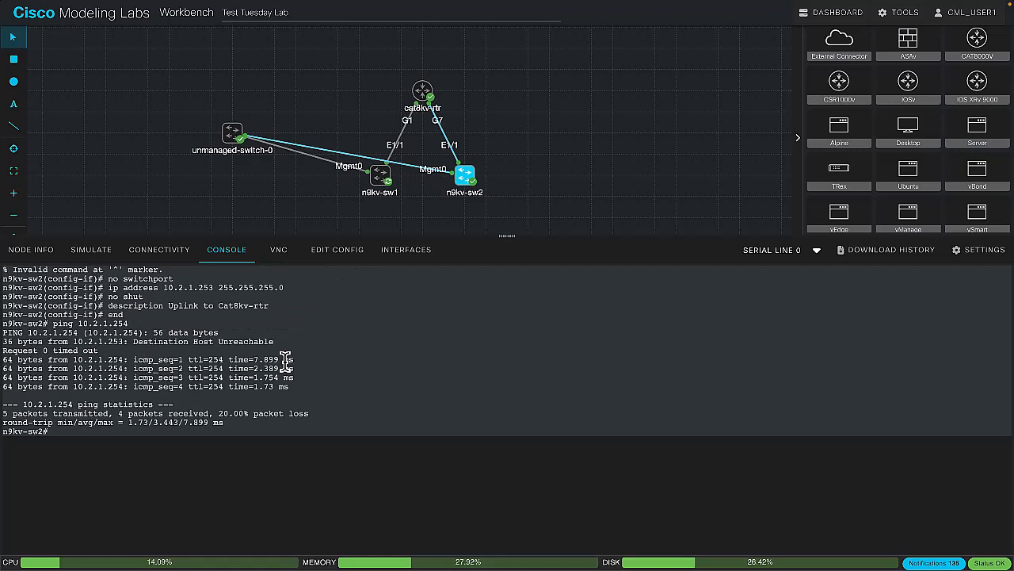
{"action": "key", "text": "Return"}
{"action": "key", "text": "Return"}
{"action": "key", "text": "Return"}
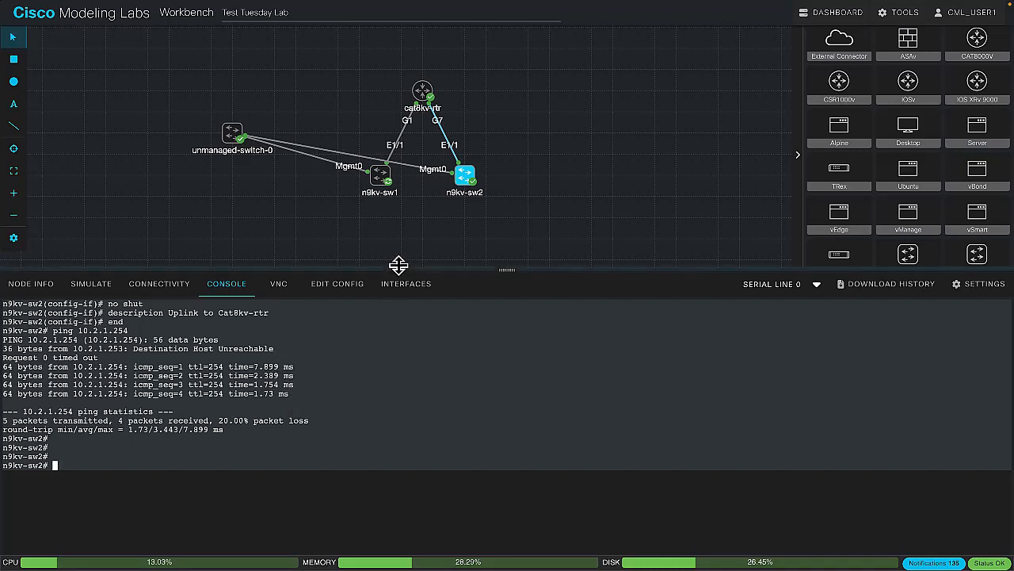
Start a packet capture on the link between cat8kv-rtr GigabitEthernet7 and n9kv-sw2 Ethernet1/1
{"action": "left_click", "coordinate": [449, 146]}
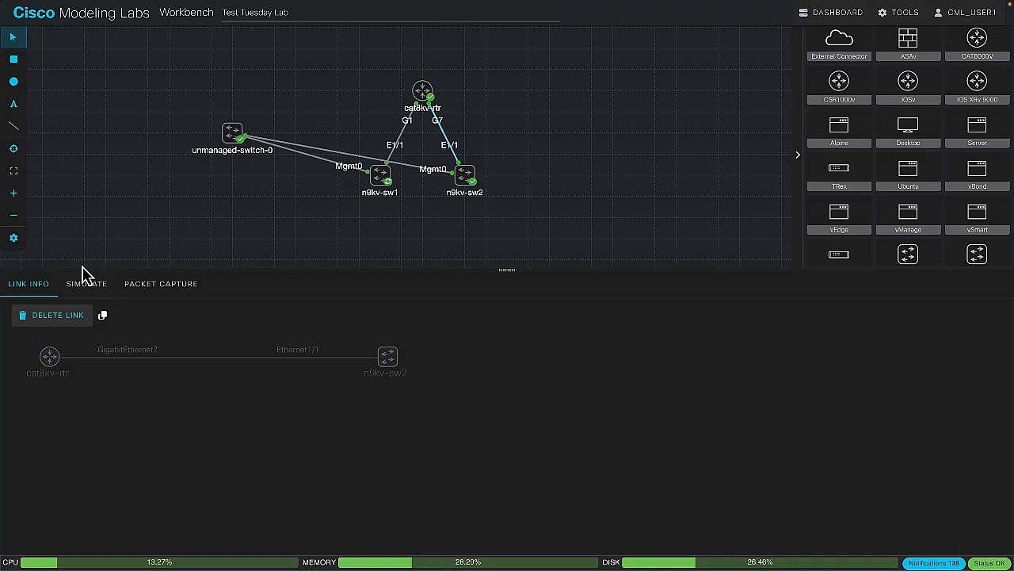
{"action": "left_click", "coordinate": [147, 290]}
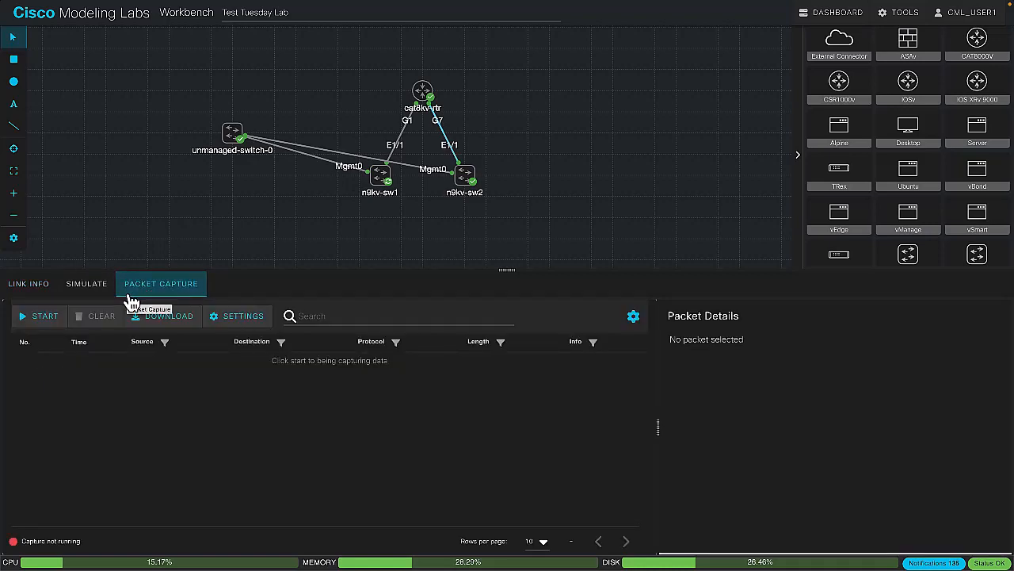
{"action": "left_click", "coordinate": [63, 325]}
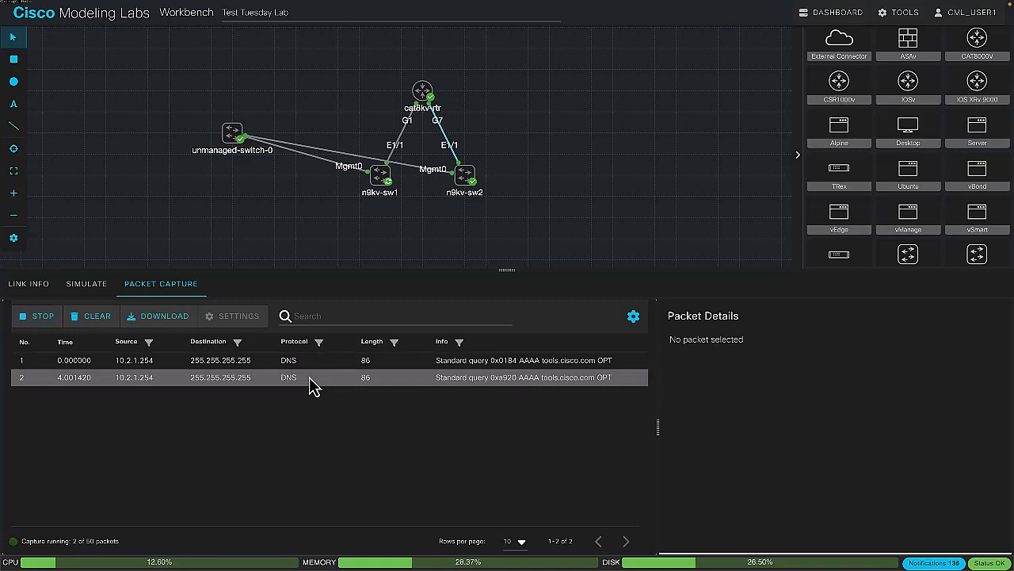
Check the link's simulation statistics, stop its packet capture and return to its simulation controls
{"action": "left_click", "coordinate": [96, 286]}
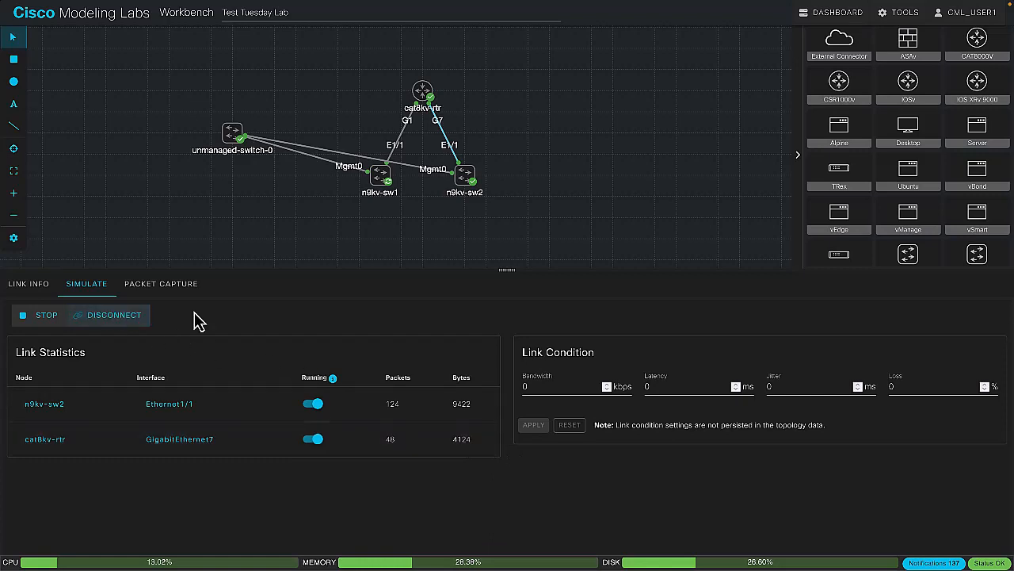
{"action": "left_click", "coordinate": [194, 285]}
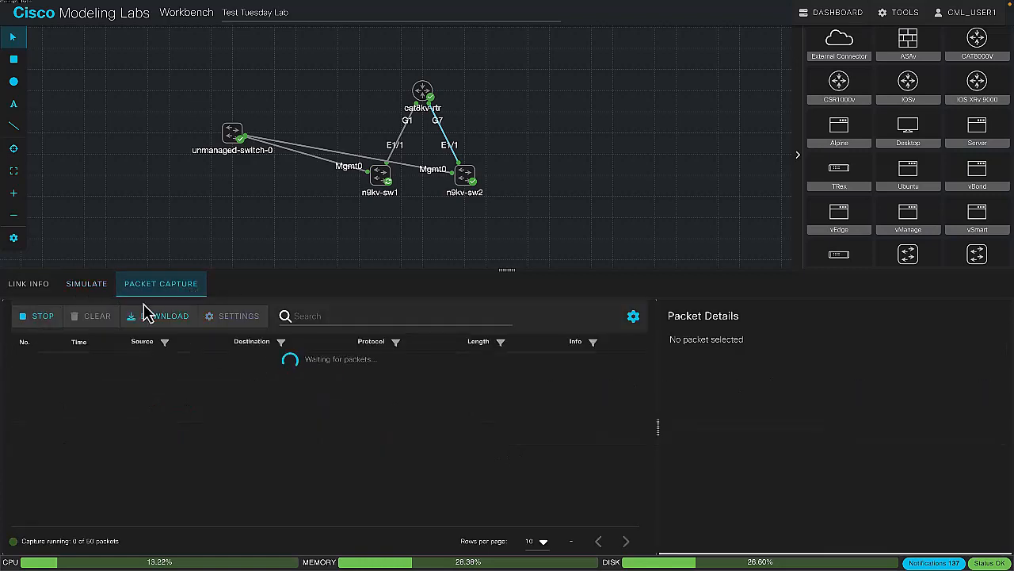
{"action": "left_click", "coordinate": [41, 316]}
{"action": "left_click", "coordinate": [87, 285]}
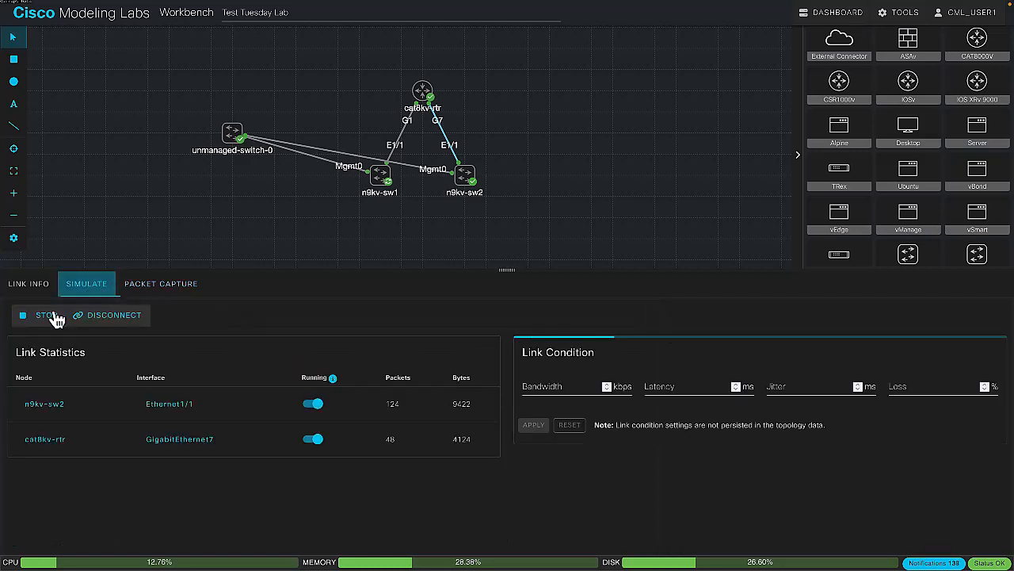
Run an interactive ping on n9kv-sw2 to 10.2.1.254 with a repeat count of 1000, accepting defaults for all other parameters
{"action": "left_click", "coordinate": [465, 175]}
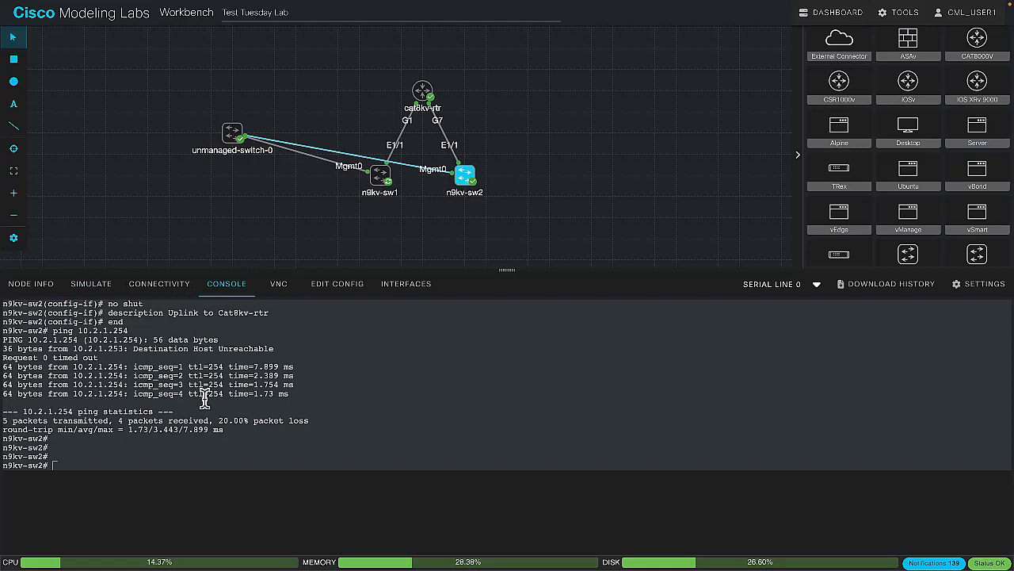
{"action": "type", "text": "ping"}
{"action": "key", "text": "Return"}
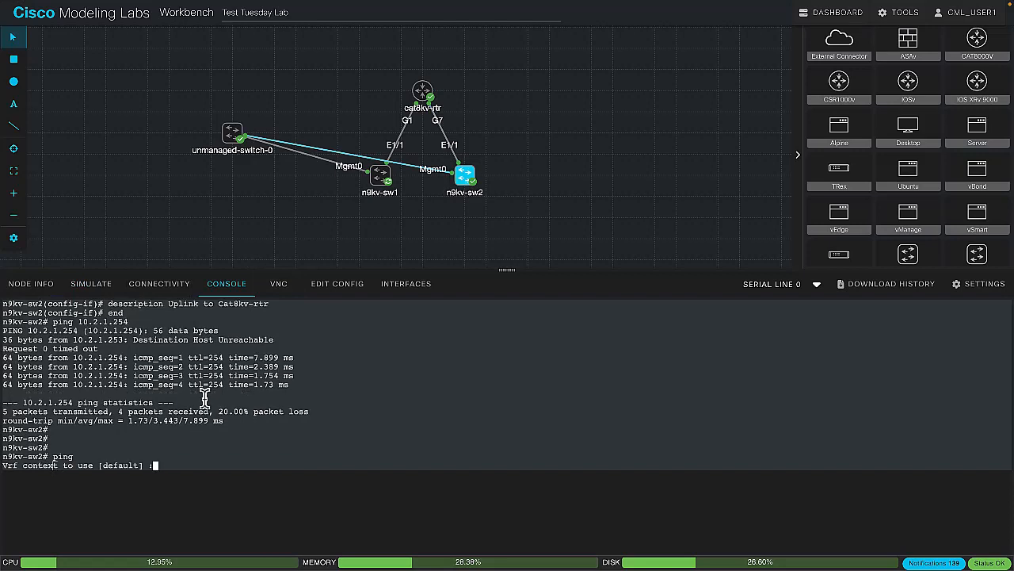
{"action": "key", "text": "Return"}
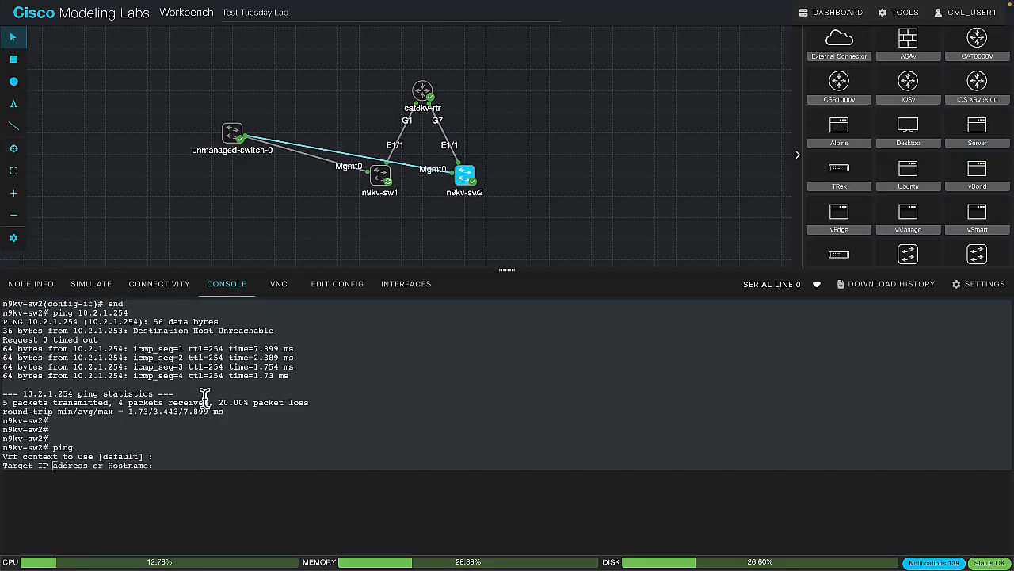
{"action": "type", "text": "10.2.1.254"}
{"action": "key", "text": "Return"}
{"action": "type", "text": "10000"}
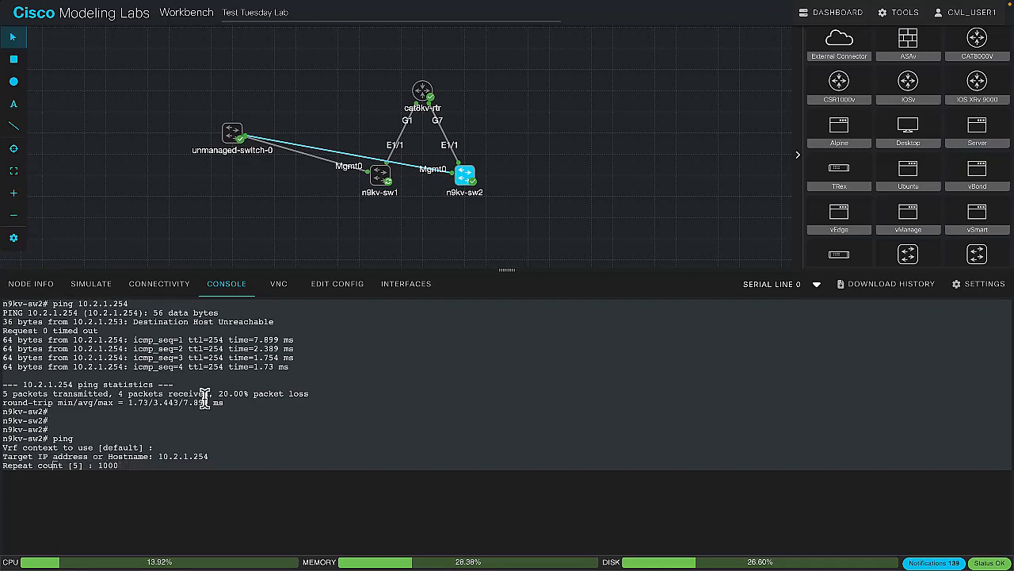
{"action": "key", "text": "Return"}
{"action": "key", "text": "Return"}
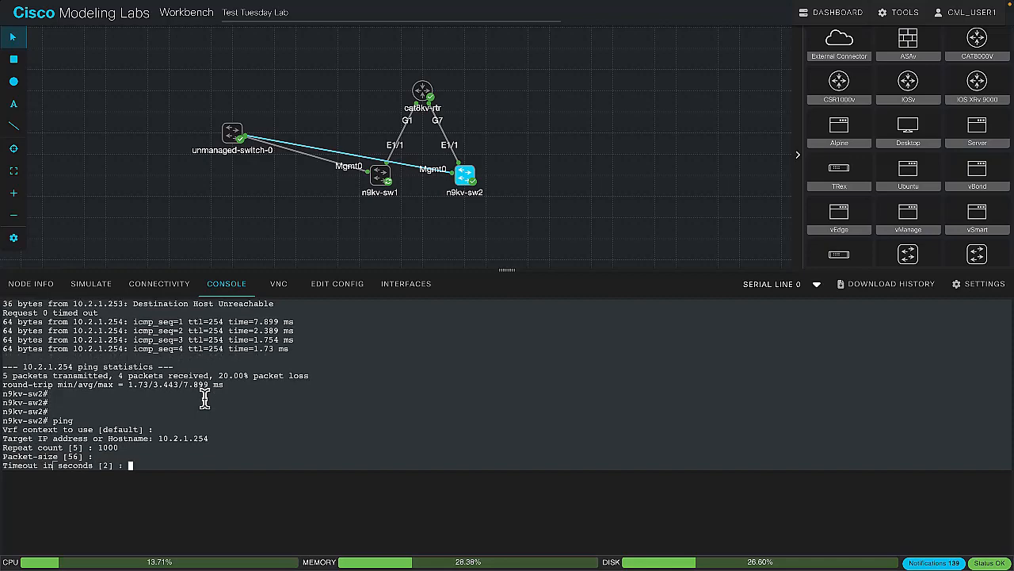
{"action": "key", "text": "Return"}
{"action": "key", "text": "Return"}
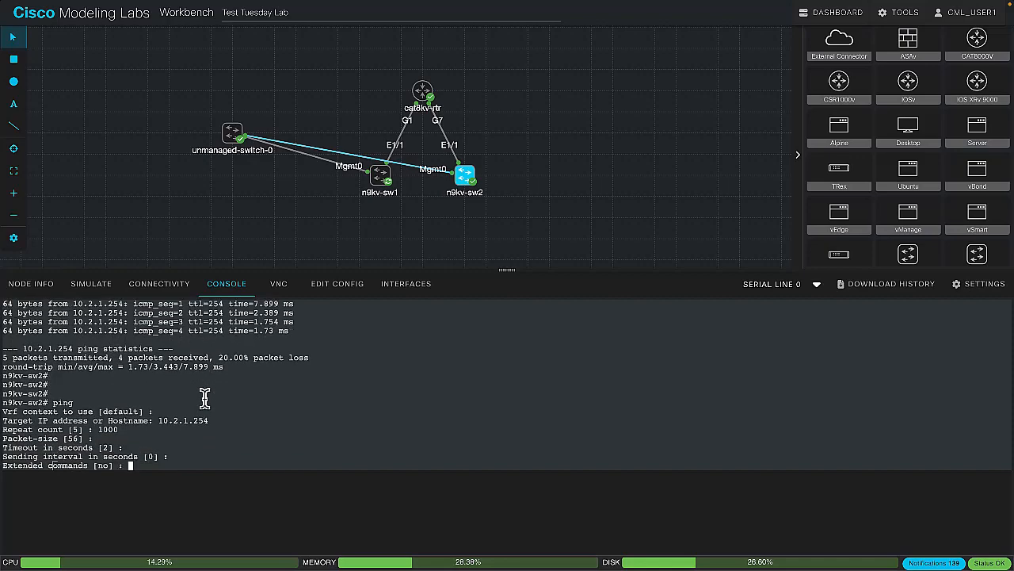
{"action": "key", "text": "Return"}
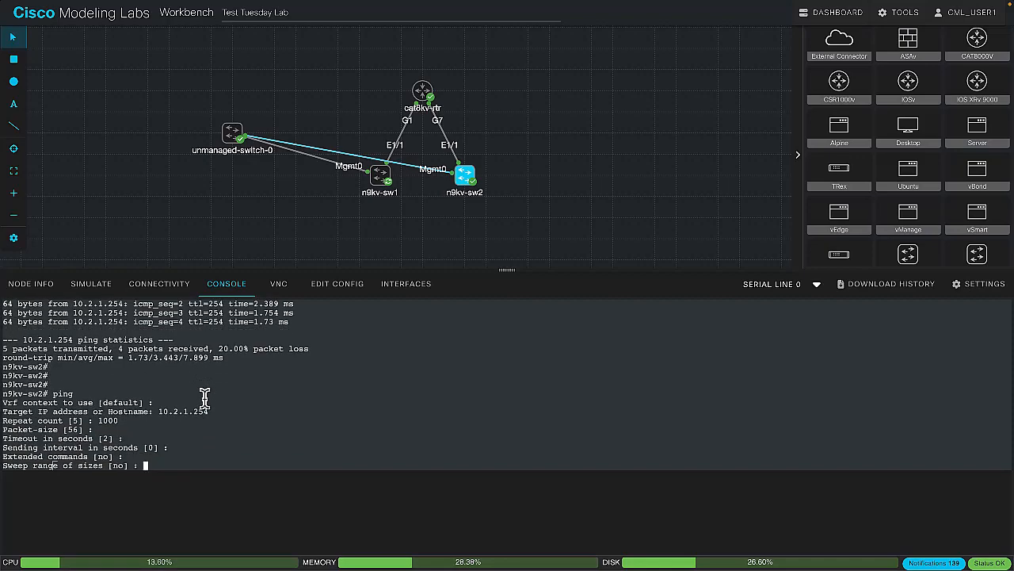
{"action": "key", "text": "Return"}
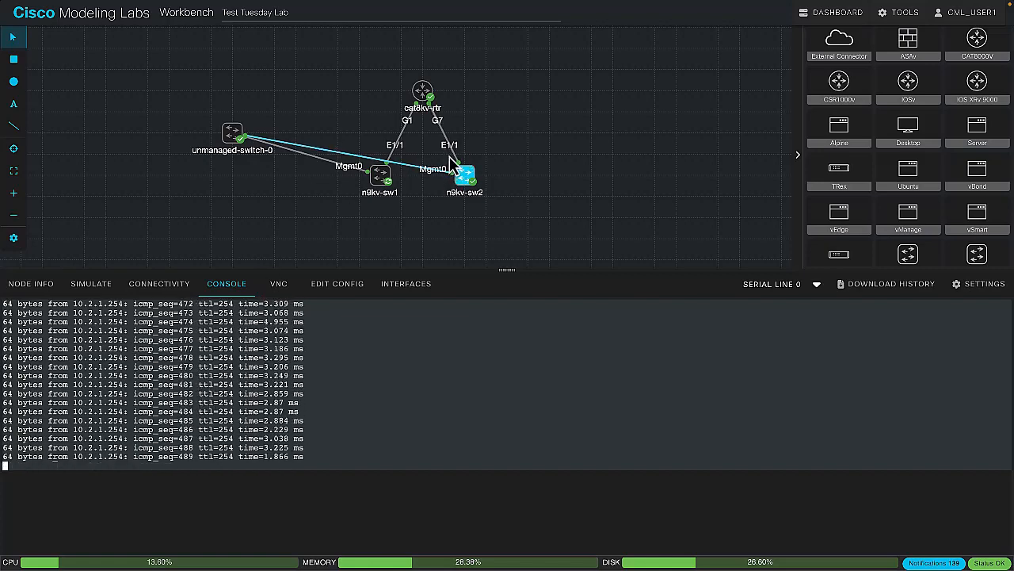
Stop the link between cat8kv-rtr and n9kv-sw2 and return to n9kv-sw2's console
{"action": "left_click", "coordinate": [450, 155]}
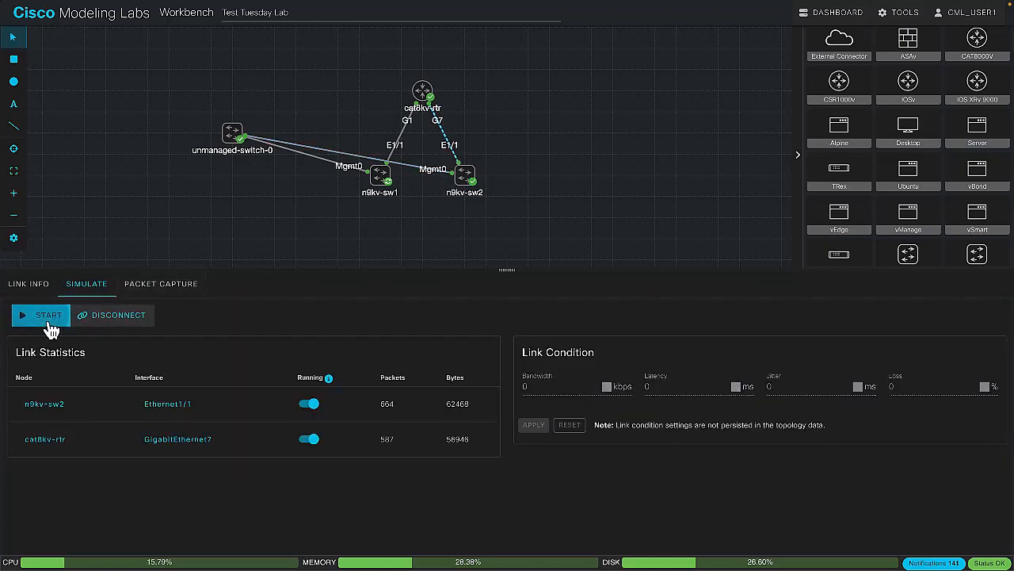
{"action": "left_click", "coordinate": [464, 178]}
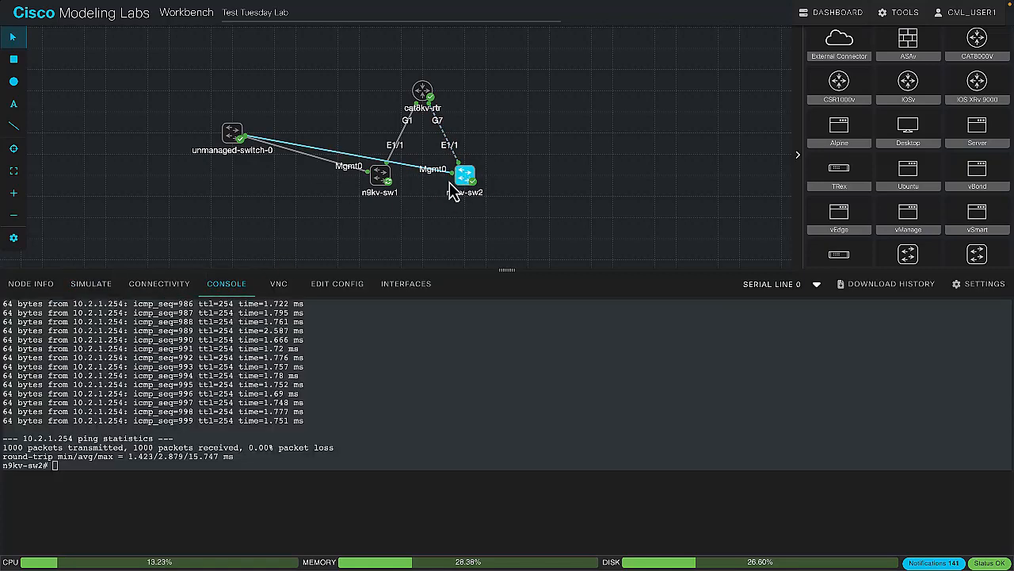
{"action": "type", "text": "ping"}
{"action": "key", "text": "Return"}
{"action": "key", "text": "Up"}
{"action": "key", "text": "ctrl+c"}
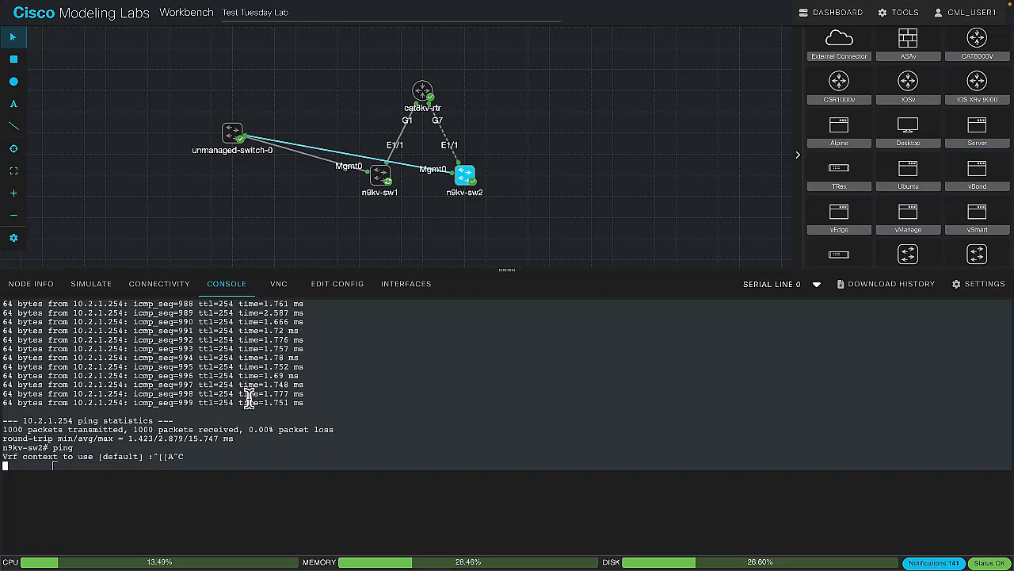
Look up the ping options on n9kv-sw2 and run ping 10.2.1.254 count 1000
{"action": "type", "text": "ping 10.2.1.254 /"}
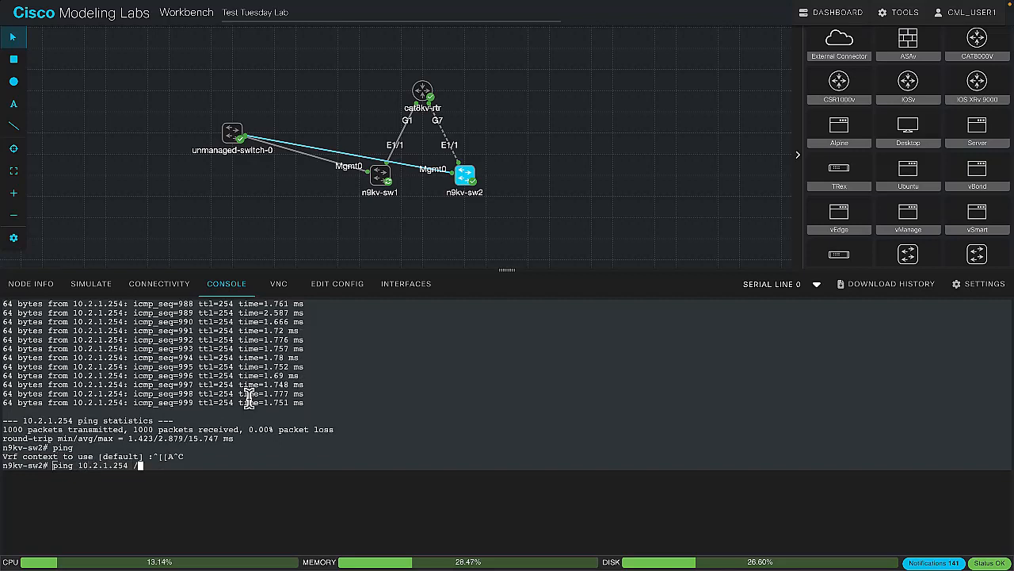
{"action": "key", "text": "BackSpace"}
{"action": "type", "text": "?"}
{"action": "type", "text": "count 1000 "}
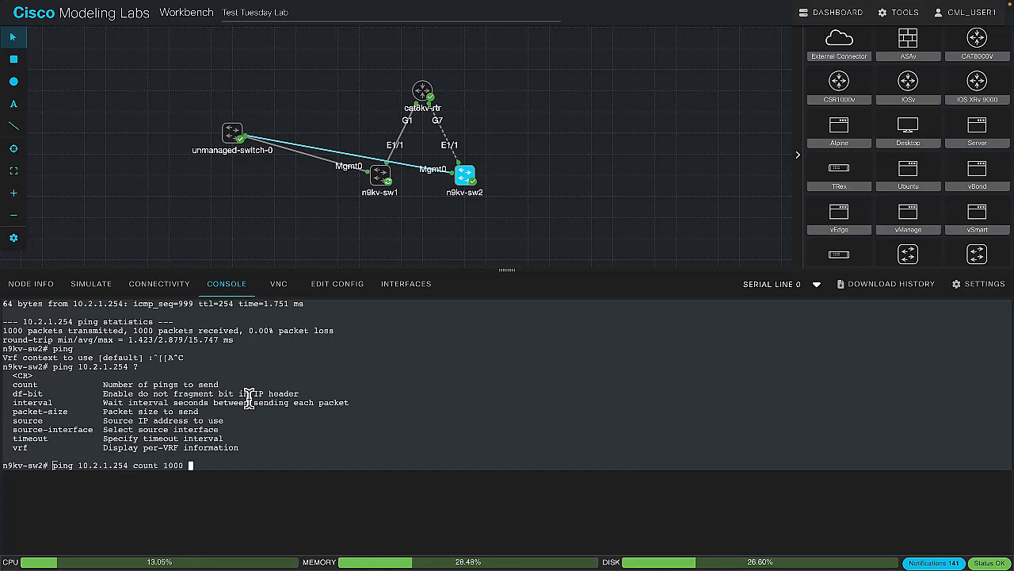
{"action": "type", "text": "?"}
{"action": "key", "text": "Return"}
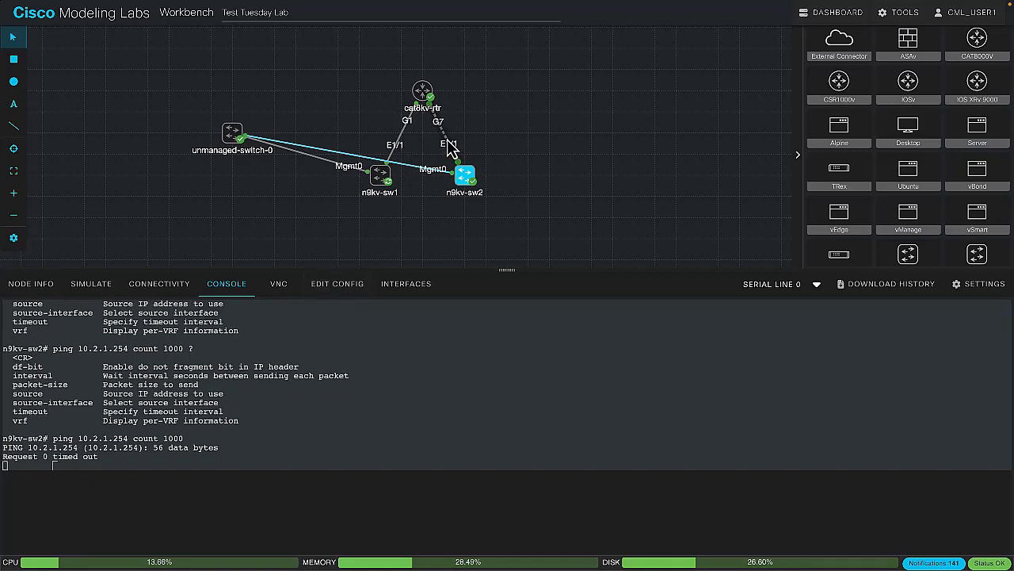
Start the stopped link between cat8kv-rtr and n9kv-sw2 again and check the ping in n9kv-sw2's console
{"action": "left_click", "coordinate": [449, 147]}
{"action": "right_click", "coordinate": [452, 150]}
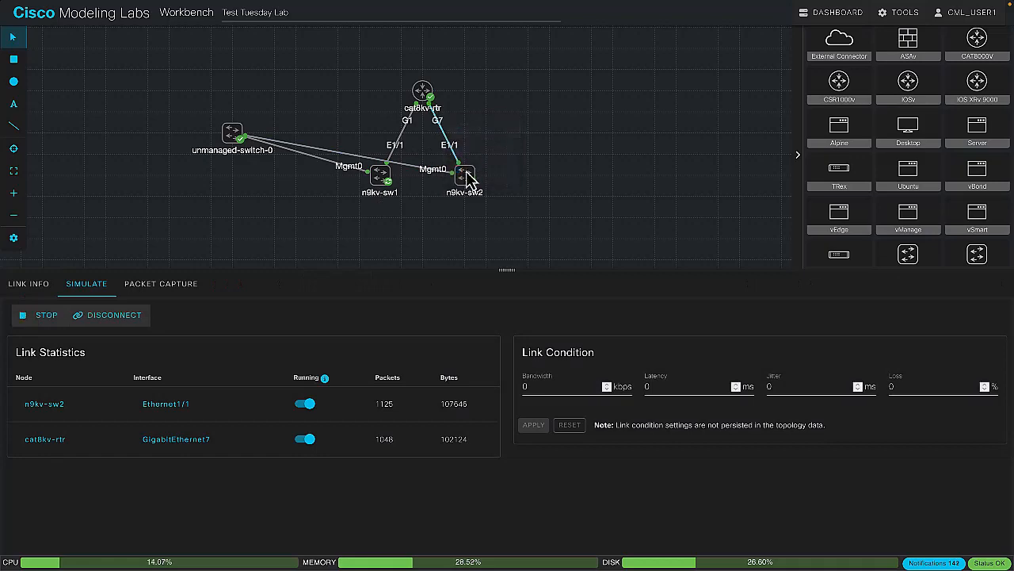
{"action": "left_click", "coordinate": [469, 174]}
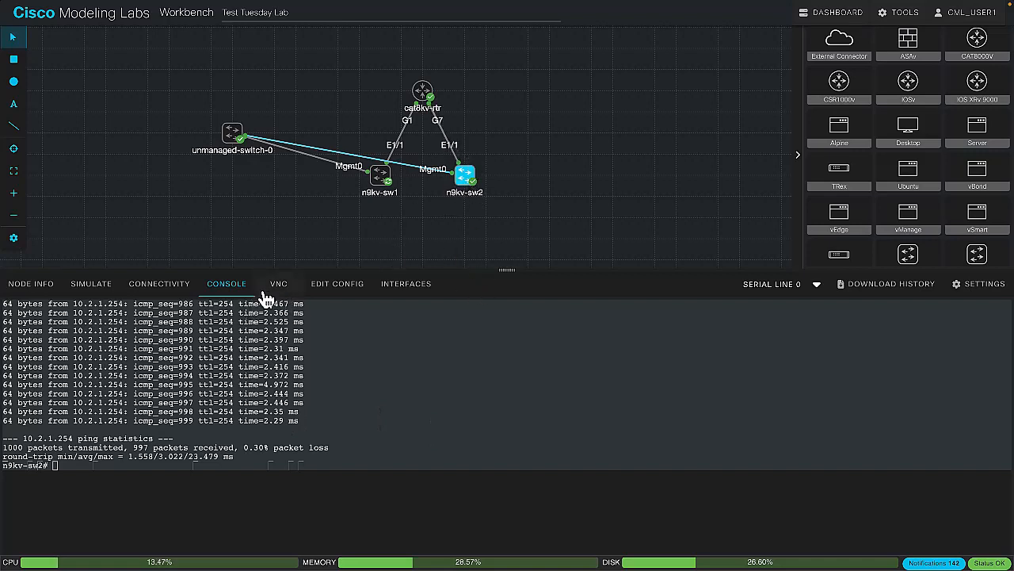
Recall the 1000-count ping command on n9kv-sw2 and start a packet capture on its link to cat8kv-rtr
{"action": "left_click", "coordinate": [313, 400]}
{"action": "key", "text": "Up"}
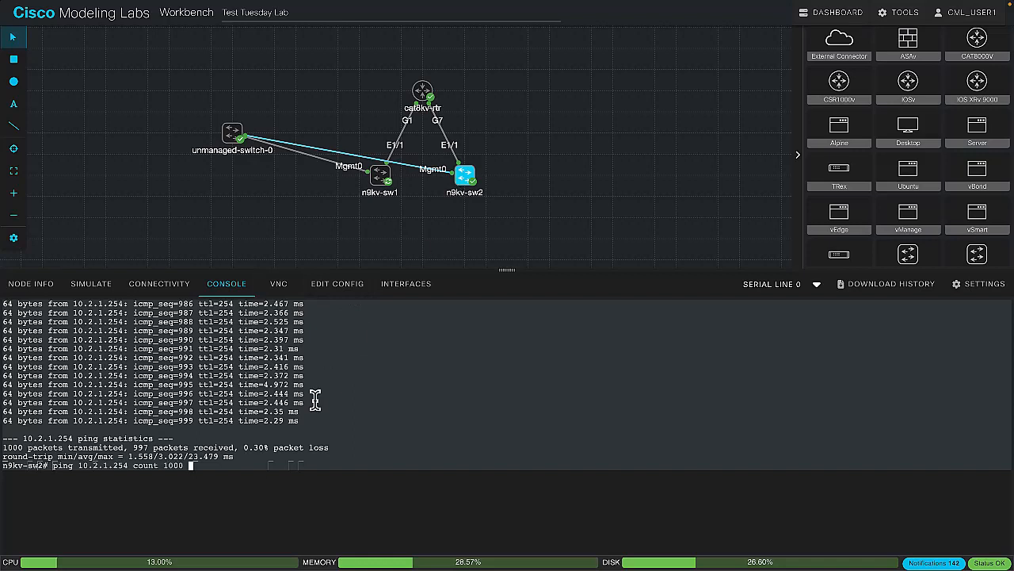
{"action": "left_click", "coordinate": [455, 151]}
{"action": "left_click", "coordinate": [162, 285]}
{"action": "left_click", "coordinate": [42, 317]}
Run the recalled ping to 10.2.1.254 on n9kv-sw2 and page through the packets captured on the cat8kv-rtr link
{"action": "left_click", "coordinate": [464, 176]}
{"action": "key", "text": "Return"}
{"action": "left_click", "coordinate": [453, 150]}
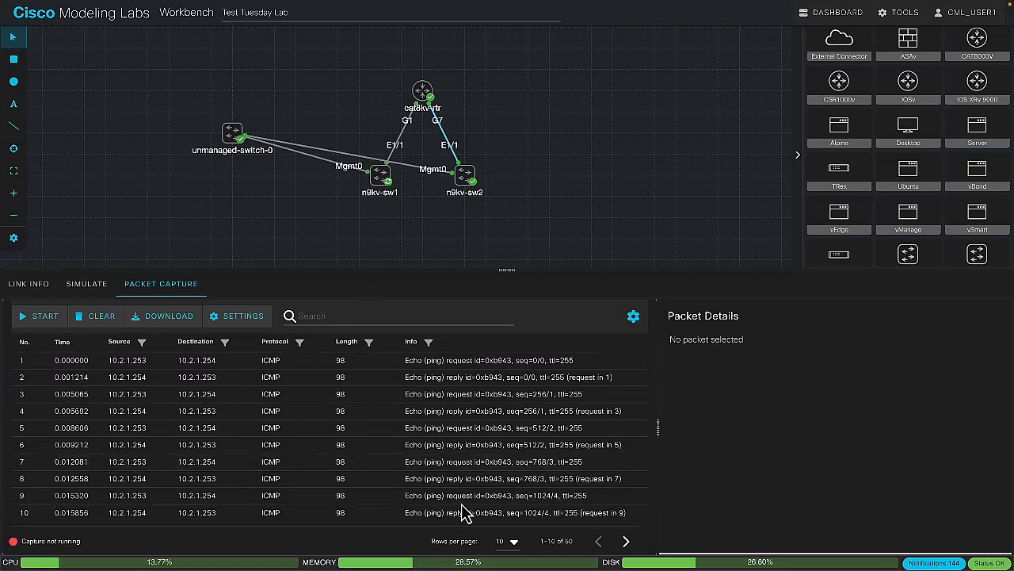
{"action": "left_click", "coordinate": [626, 541]}
{"action": "left_click", "coordinate": [626, 541]}
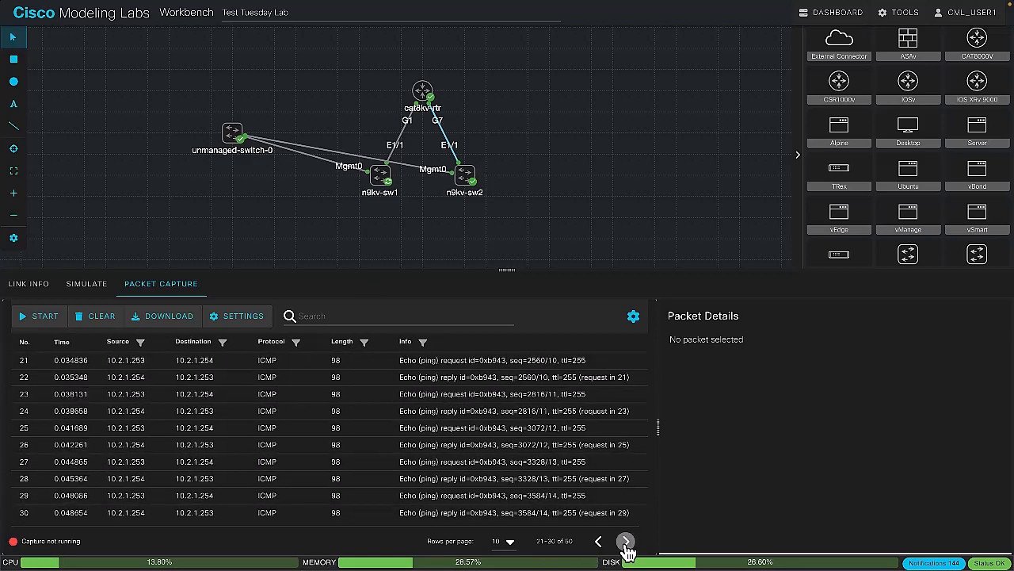
{"action": "left_click", "coordinate": [626, 541]}
{"action": "left_click", "coordinate": [626, 541]}
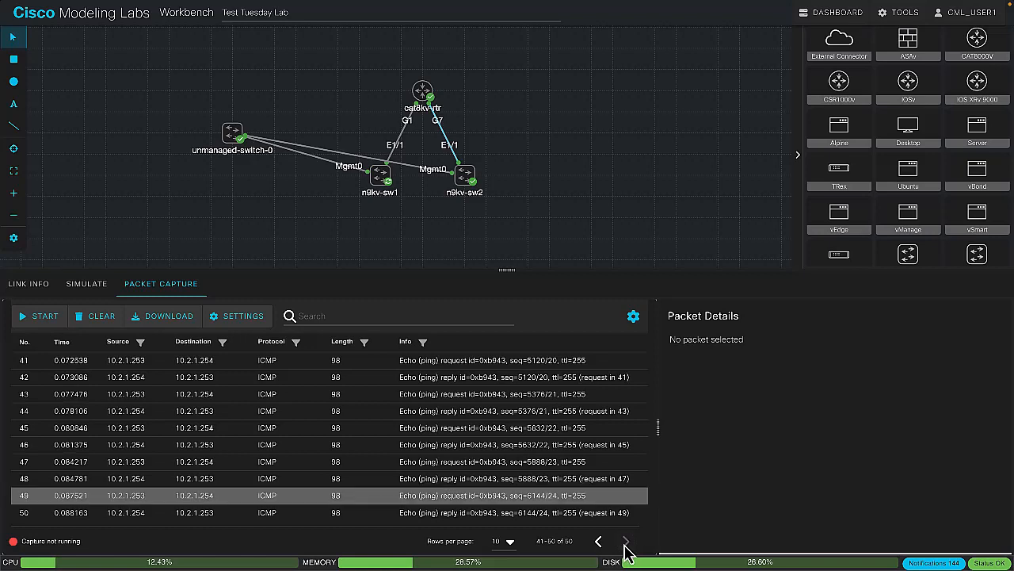
Set the packet capture's maximum packets to 100 and apply the setting
{"action": "left_click", "coordinate": [235, 321]}
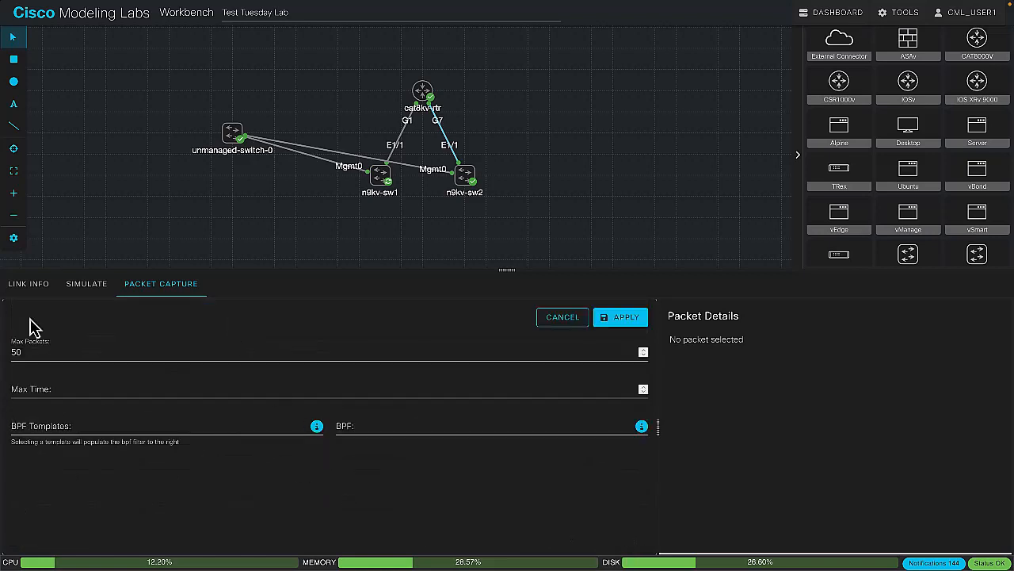
{"action": "left_click", "coordinate": [34, 350]}
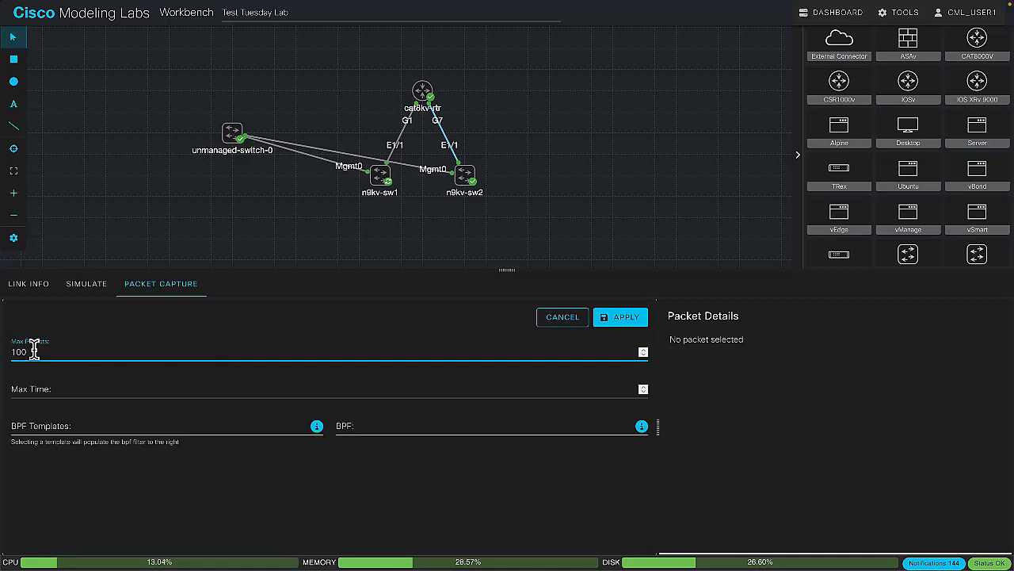
{"action": "left_click", "coordinate": [626, 325]}
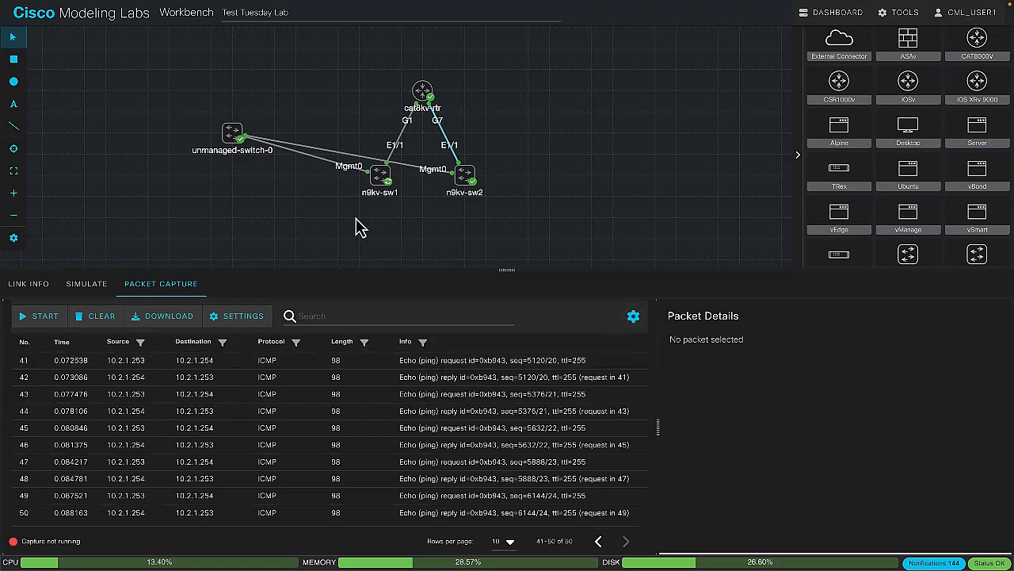
Start a new capture on the link, rerun ping 10.2.1.254 count 1000 on n9kv-sw2 and show the captured packets
{"action": "left_click", "coordinate": [65, 317]}
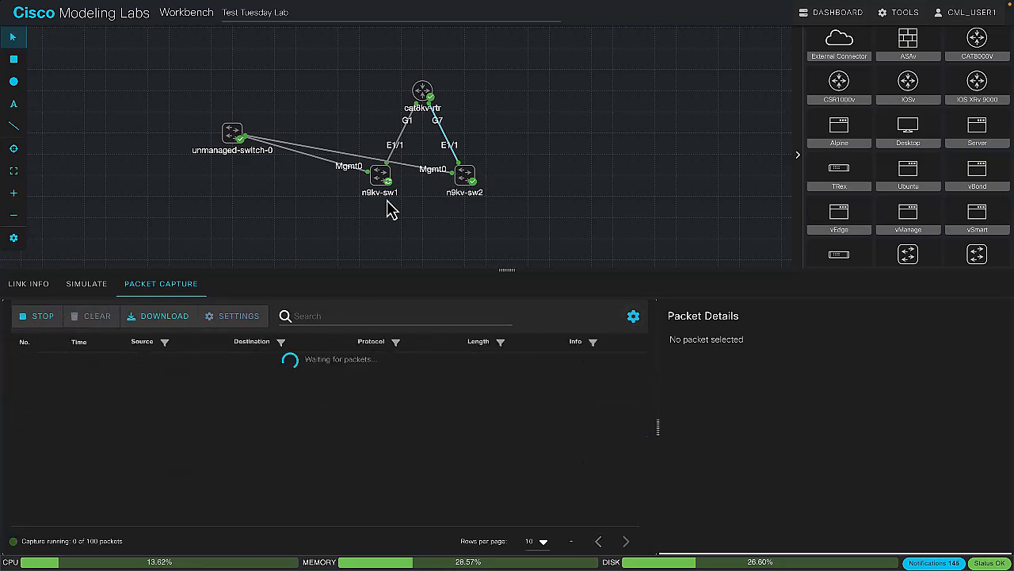
{"action": "left_click", "coordinate": [463, 174]}
{"action": "key", "text": "Up"}
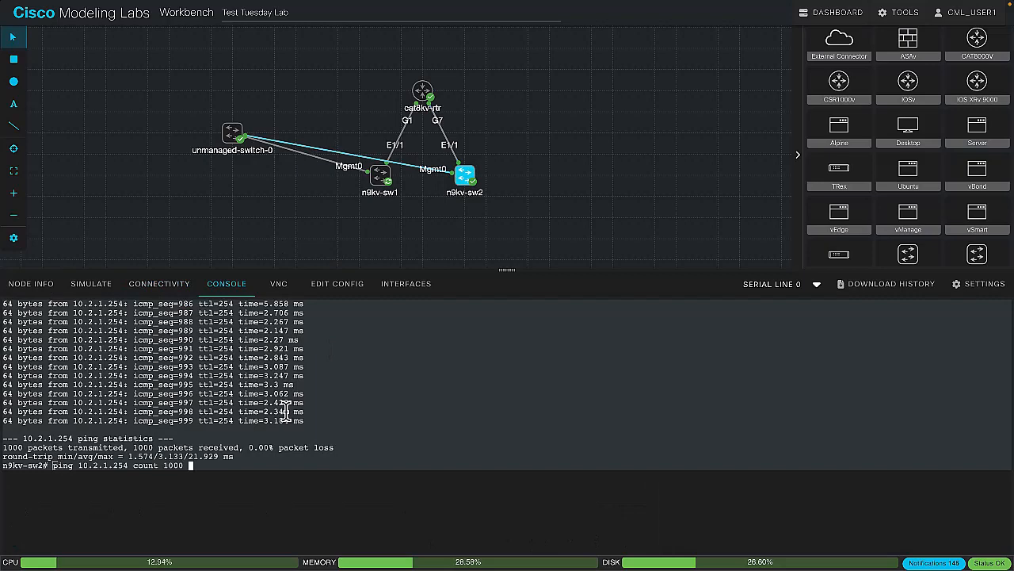
{"action": "key", "text": "Return"}
{"action": "left_click", "coordinate": [444, 135]}
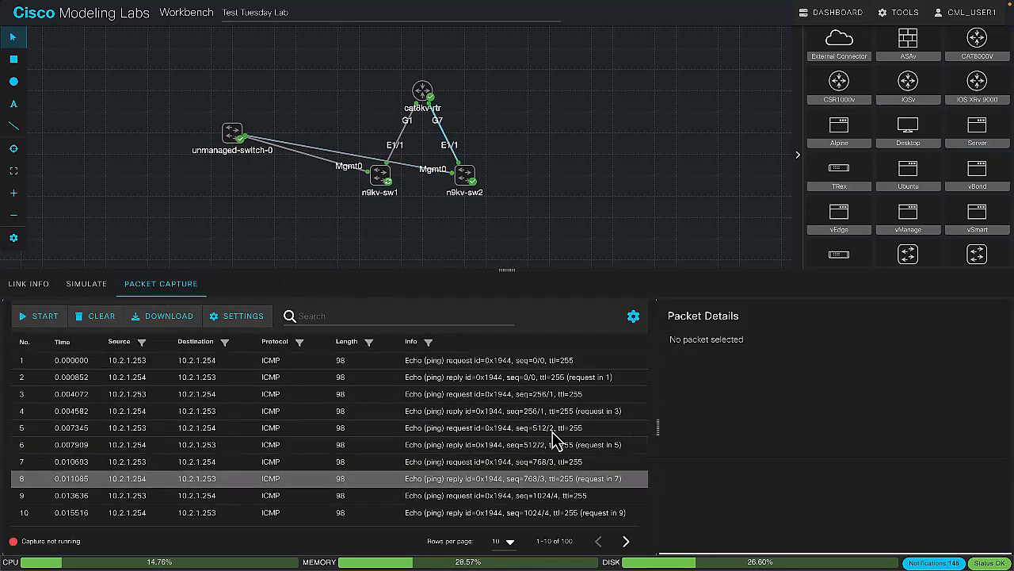
Page through the captured ICMP packets on the n9kv-sw2 link to the last page of results
{"action": "left_click", "coordinate": [626, 541]}
{"action": "left_click", "coordinate": [626, 540]}
{"action": "left_click", "coordinate": [626, 540]}
{"action": "left_click", "coordinate": [626, 541]}
{"action": "left_click", "coordinate": [626, 540]}
{"action": "left_click", "coordinate": [626, 540]}
{"action": "left_click", "coordinate": [630, 545]}
{"action": "left_click", "coordinate": [629, 545]}
{"action": "left_click", "coordinate": [629, 545]}
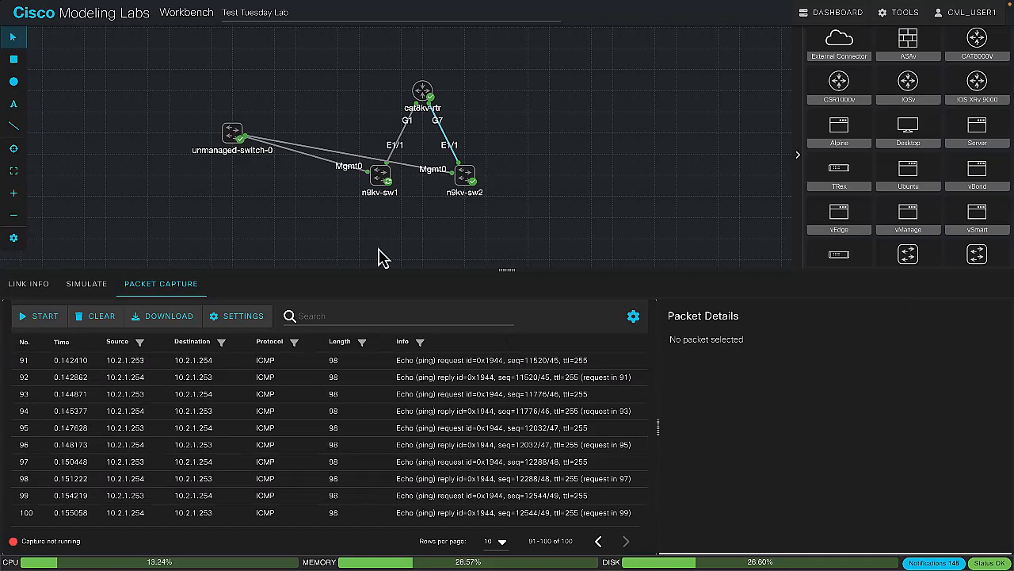
Open the console of n9kv-sw1 and review its boot output and bootstrap progress, briefly checking its configuration view
{"action": "left_click", "coordinate": [384, 181]}
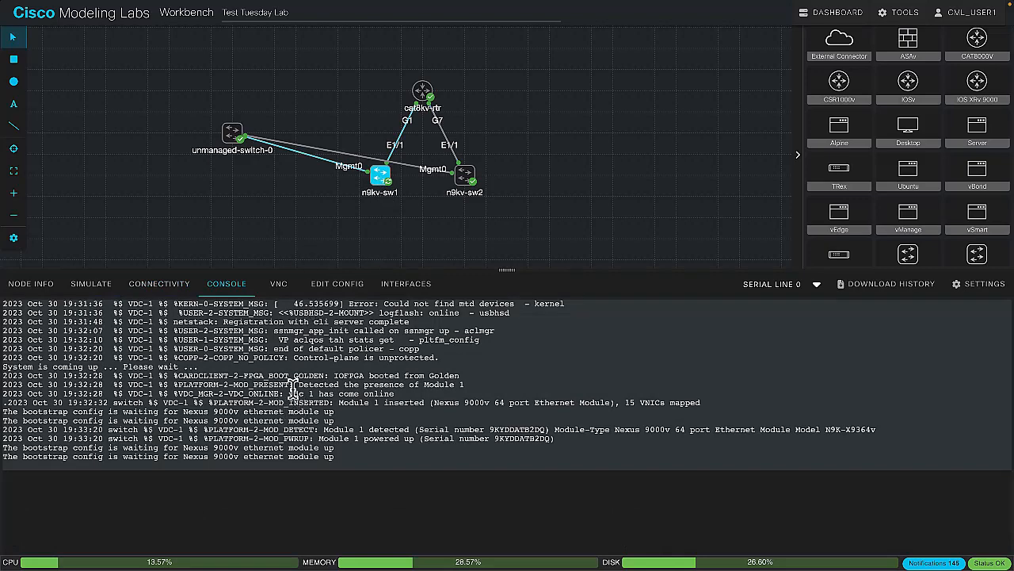
{"action": "scroll", "coordinate": [293, 386], "scroll_direction": "up", "scroll_amount": 5}
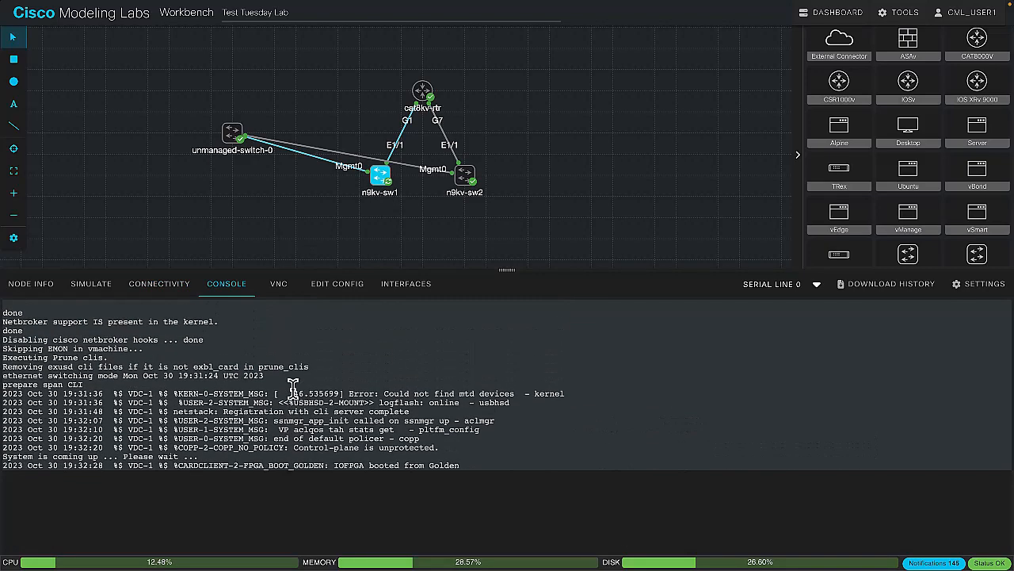
{"action": "scroll", "coordinate": [293, 385], "scroll_direction": "up", "scroll_amount": 4}
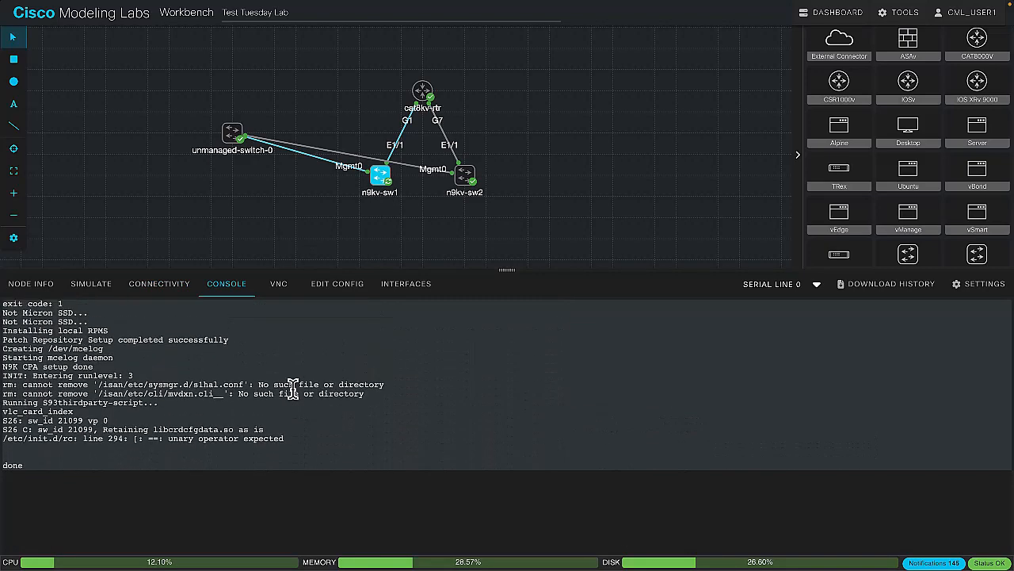
{"action": "scroll", "coordinate": [293, 386], "scroll_direction": "up", "scroll_amount": 5}
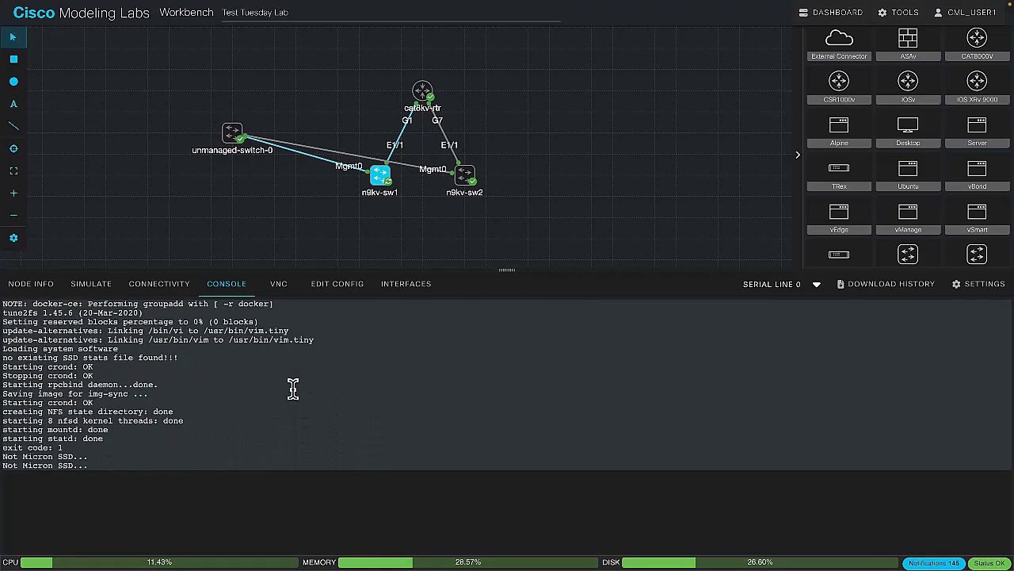
{"action": "scroll", "coordinate": [293, 386], "scroll_direction": "down", "scroll_amount": 10}
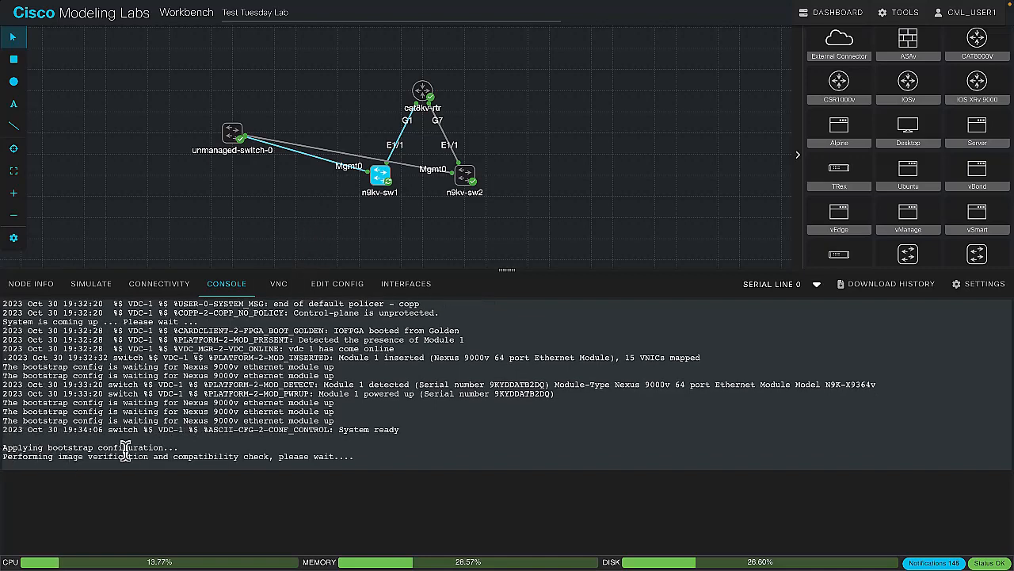
{"action": "left_click", "coordinate": [333, 285]}
{"action": "left_click", "coordinate": [230, 284]}
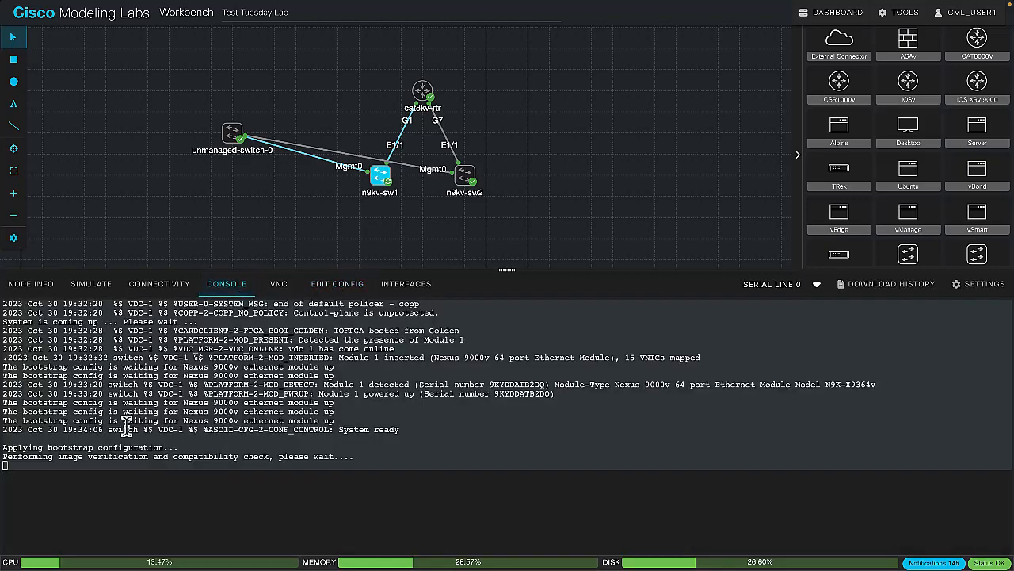
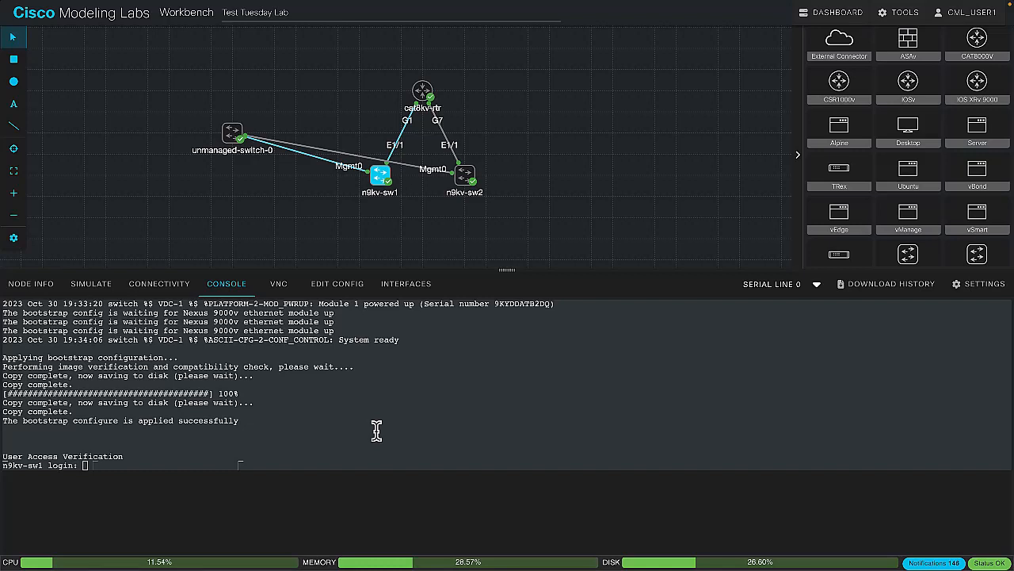
Log in to the n9kv-sw1 console as admin with the account password
{"action": "left_click", "coordinate": [307, 456]}
{"action": "type", "text": "admin"}
{"action": "key", "text": "Return"}
{"action": "key", "text": "Return"}
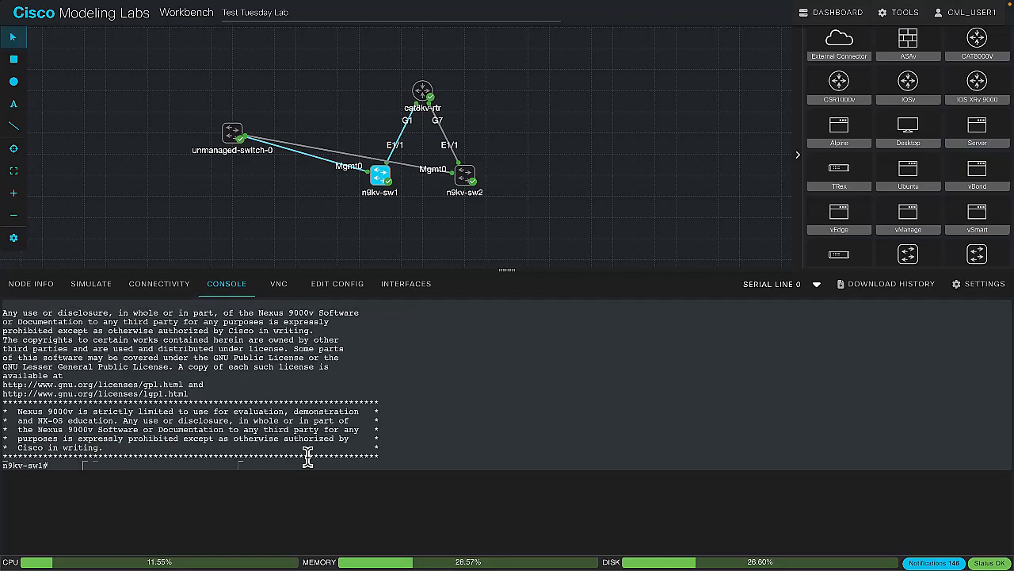
Display the running configuration of n9kv-sw1 and compare its Ethernet1/1 section with the node's stored configuration
{"action": "type", "text": "sho run"}
{"action": "key", "text": "Return"}
{"action": "key", "text": "space"}
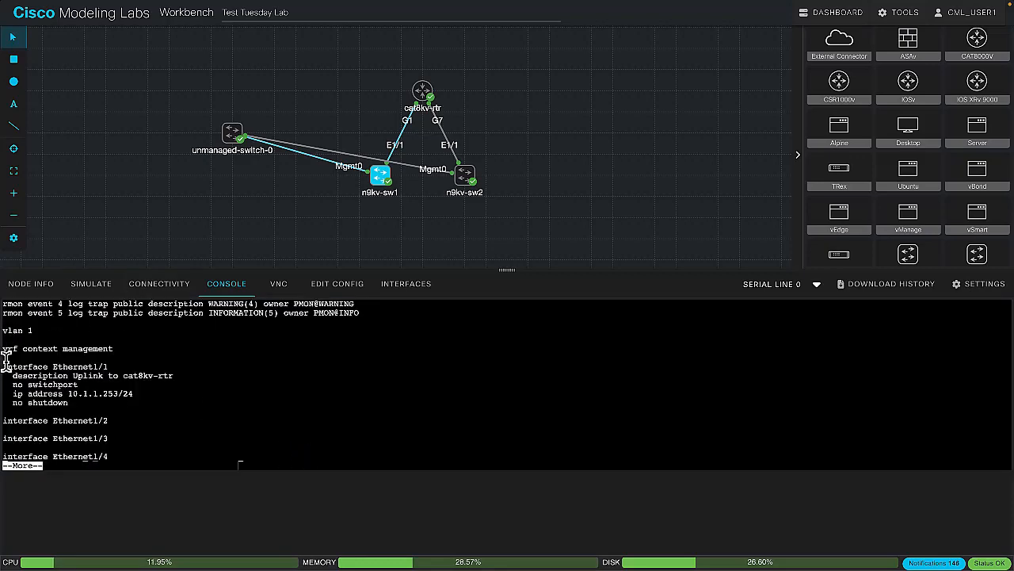
{"action": "left_click_drag", "start_coordinate": [6, 360], "coordinate": [210, 400]}
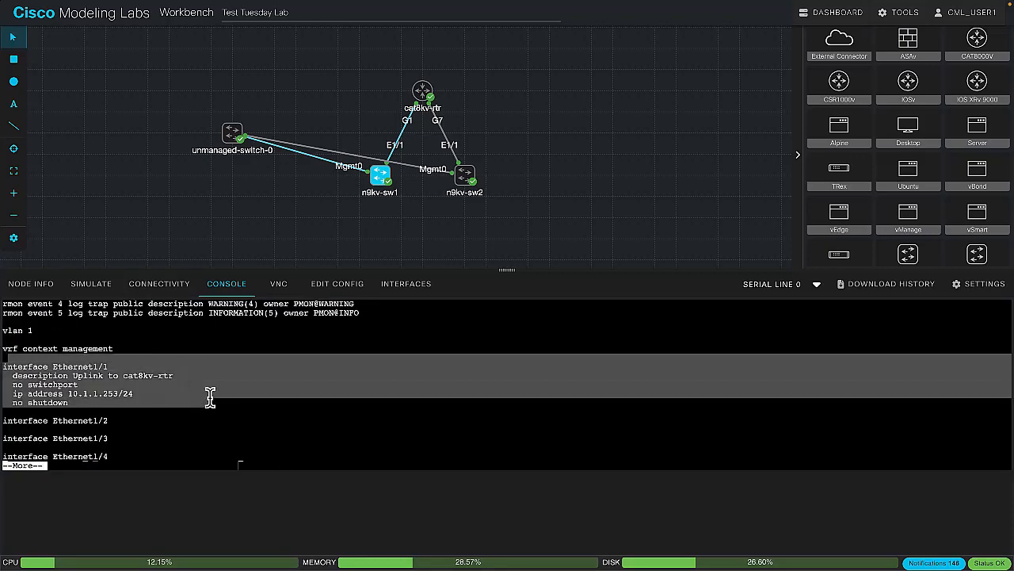
{"action": "left_click", "coordinate": [349, 285]}
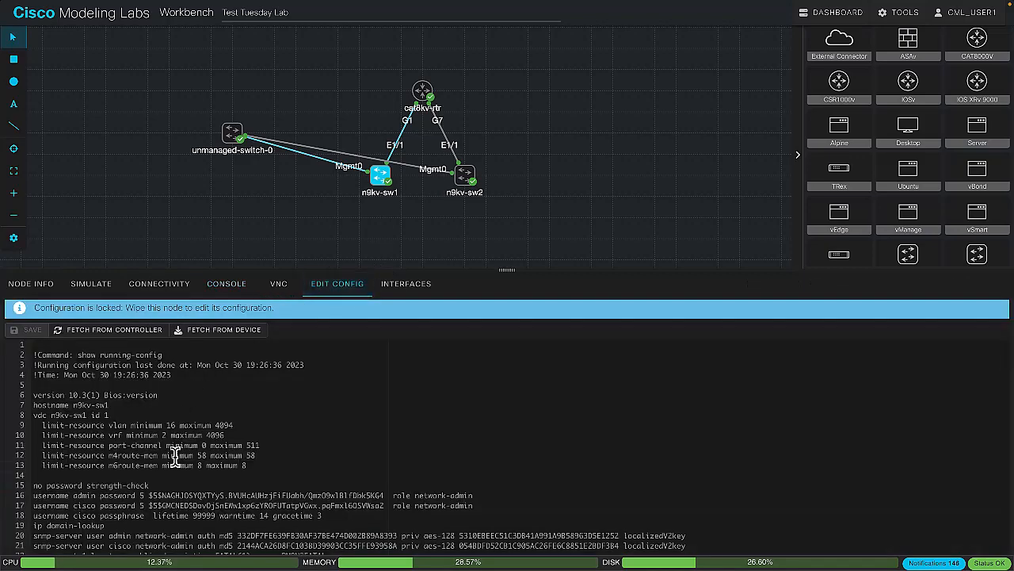
{"action": "scroll", "coordinate": [174, 457], "scroll_direction": "down", "scroll_amount": 3}
{"action": "scroll", "coordinate": [175, 456], "scroll_direction": "down", "scroll_amount": 4}
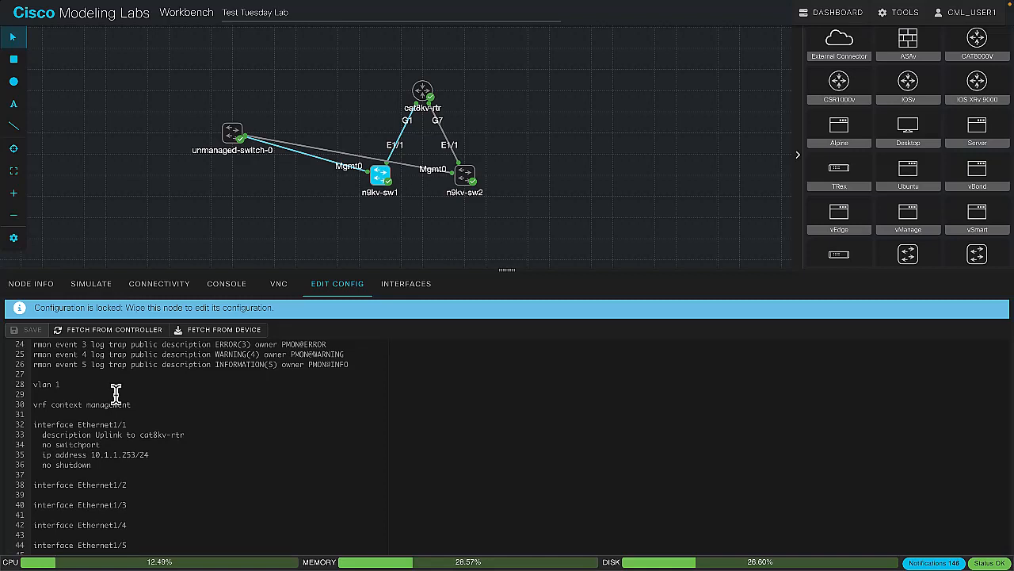
Return to the n9kv-sw1 console, quit the configuration listing and ping 10.1.1.254
{"action": "left_click", "coordinate": [228, 283]}
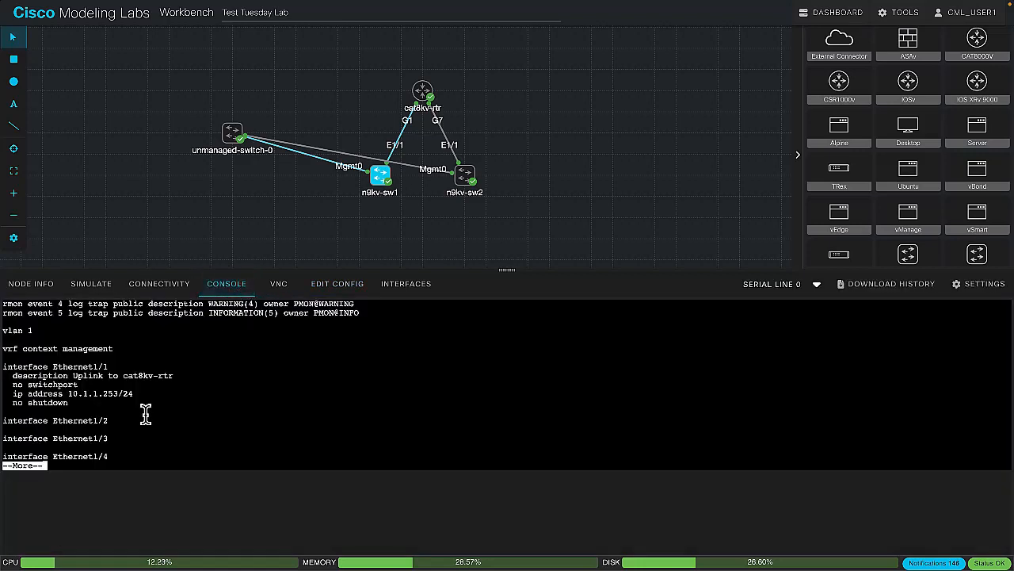
{"action": "type", "text": "qping 10.1.1.2"}
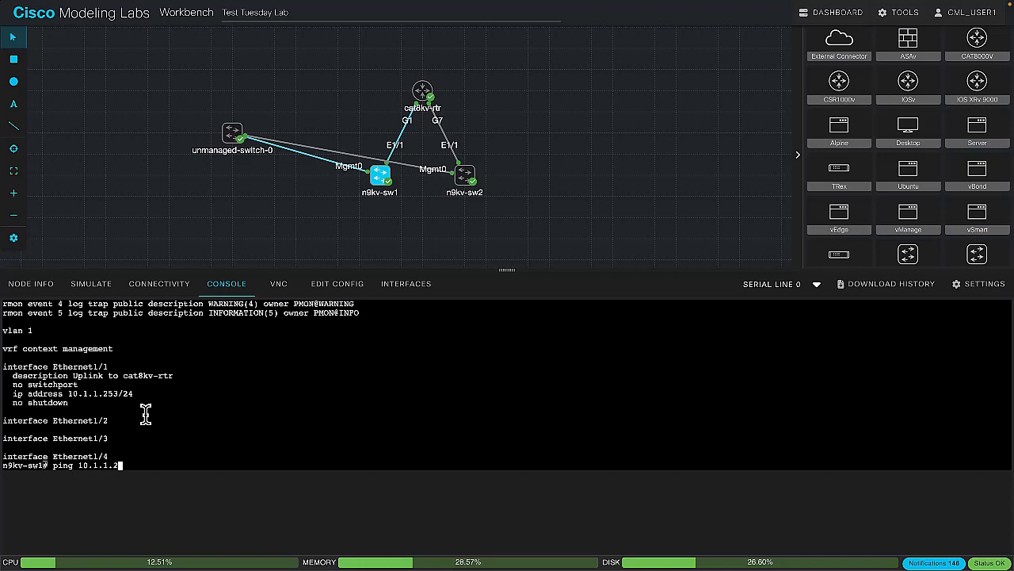
{"action": "key", "text": "Return"}
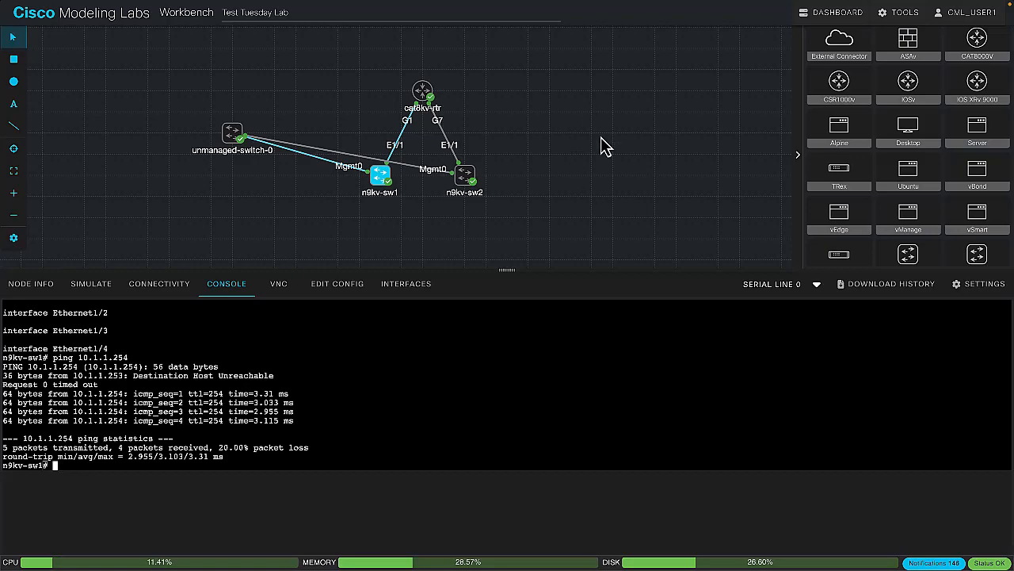
Try to delete the running Test Tuesday Lab from the dashboard
{"action": "left_click", "coordinate": [829, 16]}
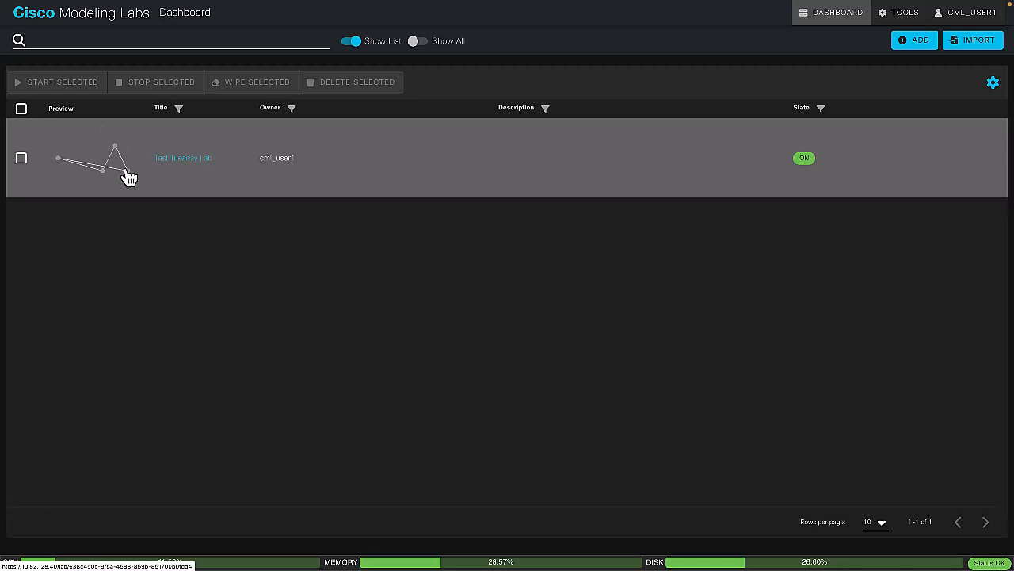
{"action": "left_click", "coordinate": [22, 158]}
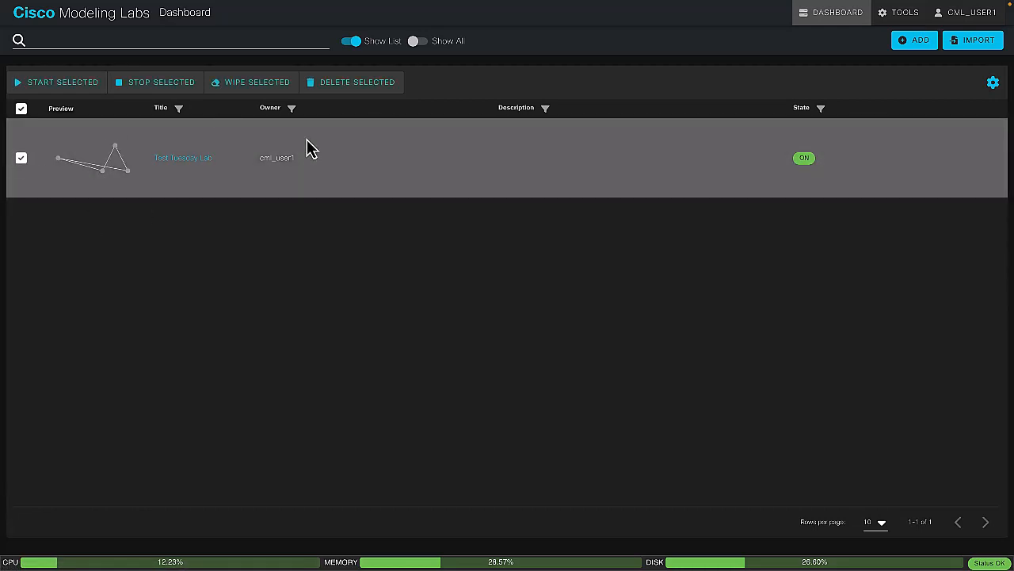
{"action": "left_click", "coordinate": [334, 88]}
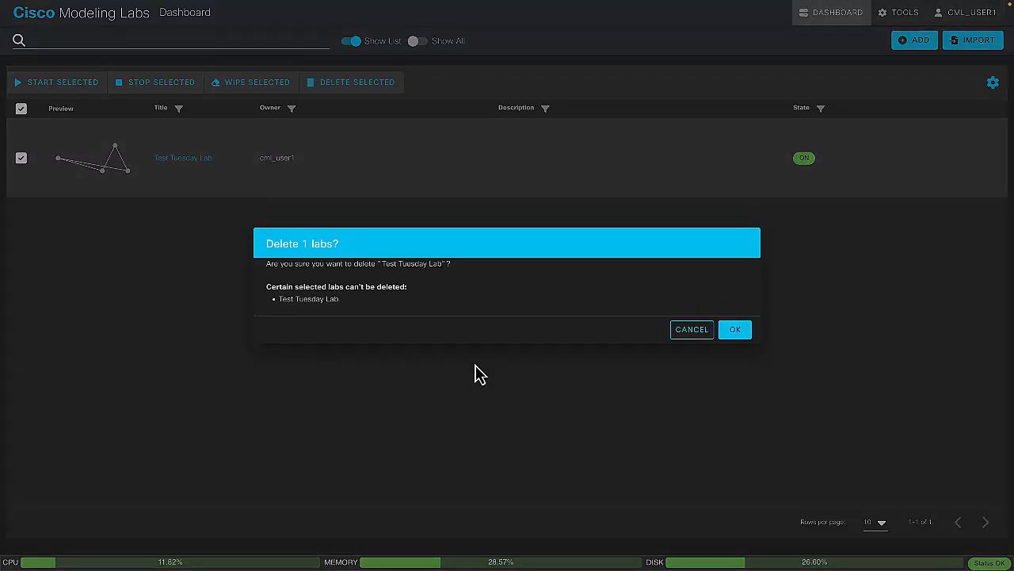
{"action": "left_click", "coordinate": [742, 332]}
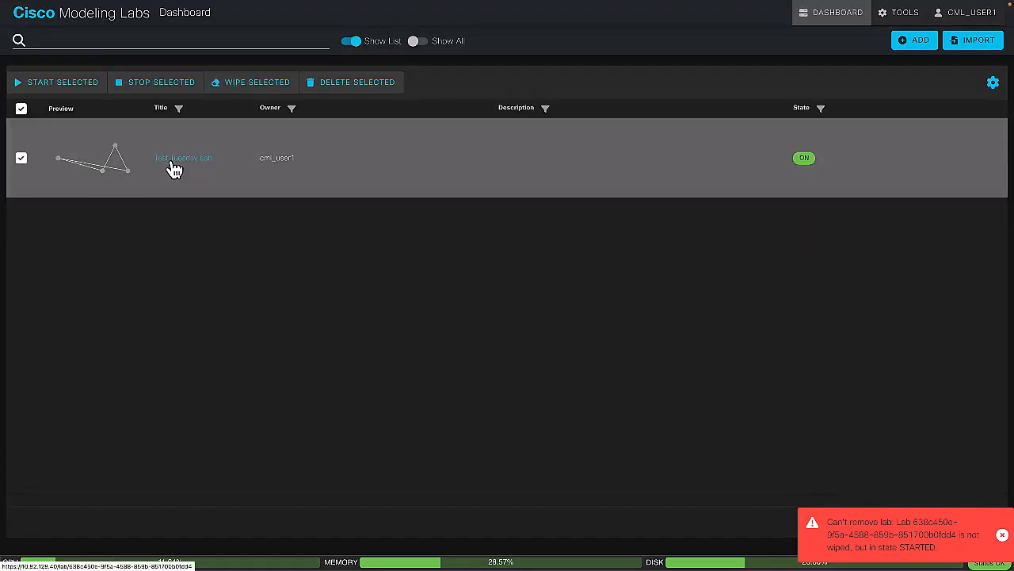
Open Test Tuesday Lab and extract the configurations of all its nodes
{"action": "left_click", "coordinate": [172, 163]}
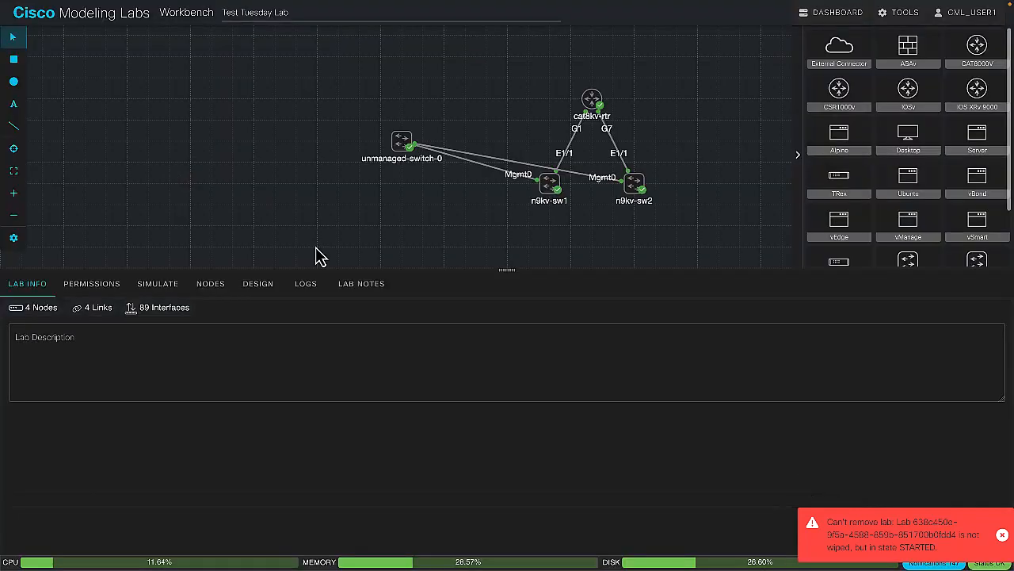
{"action": "left_click", "coordinate": [148, 287]}
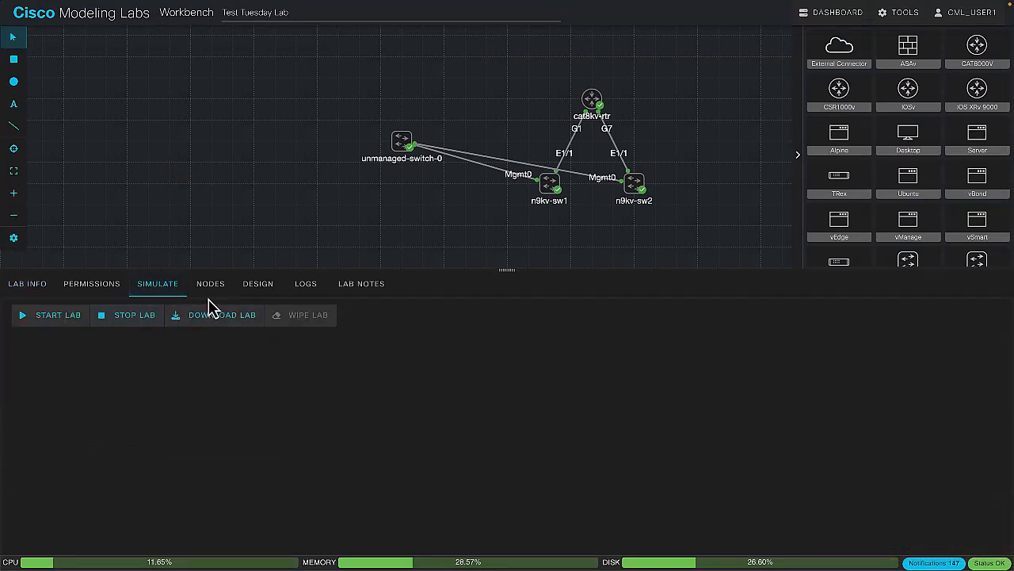
{"action": "left_click", "coordinate": [211, 288]}
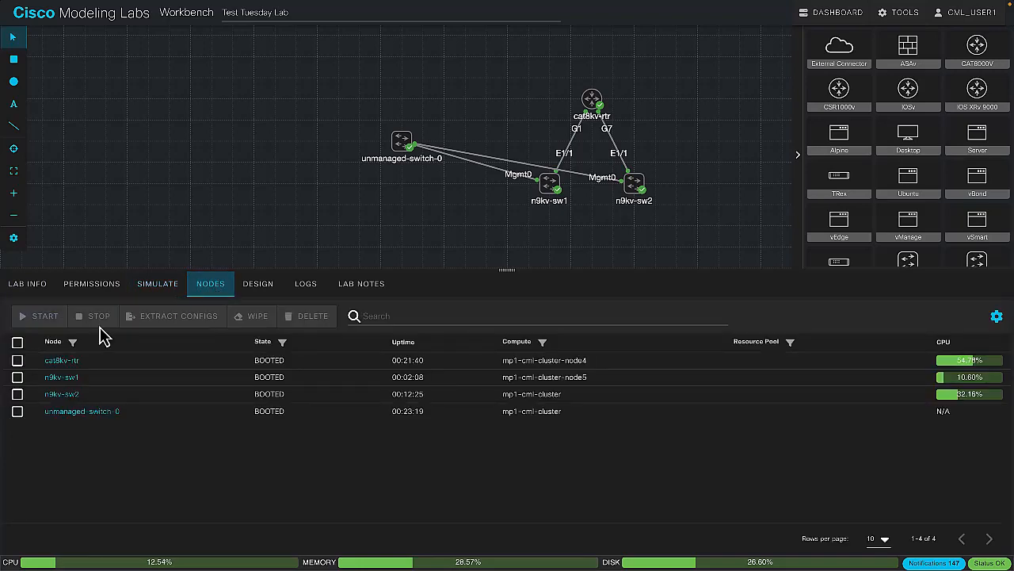
{"action": "left_click", "coordinate": [18, 343]}
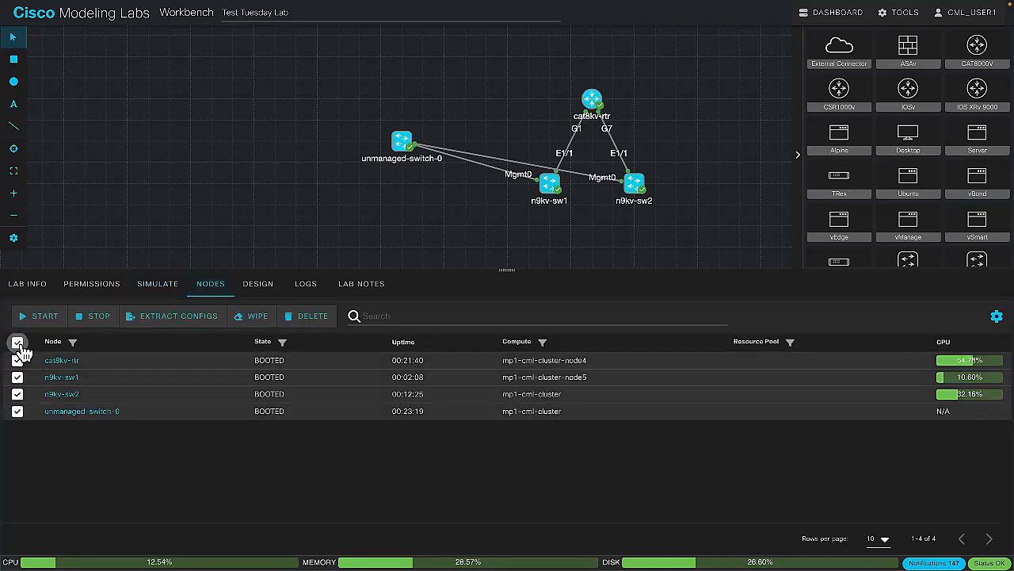
{"action": "left_click", "coordinate": [221, 315]}
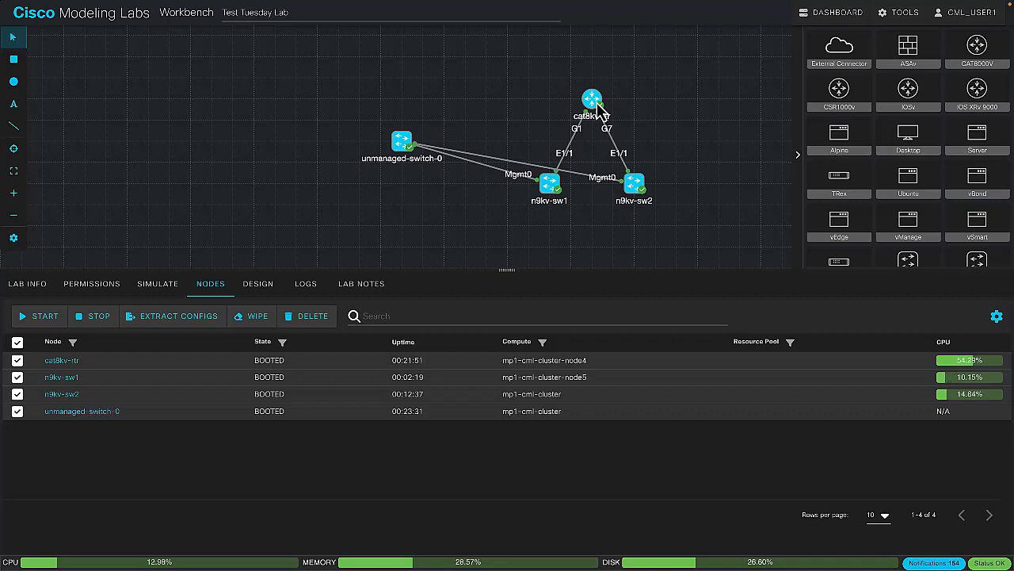
Select all four nodes in the lab's node list and stop them
{"action": "left_click", "coordinate": [551, 186]}
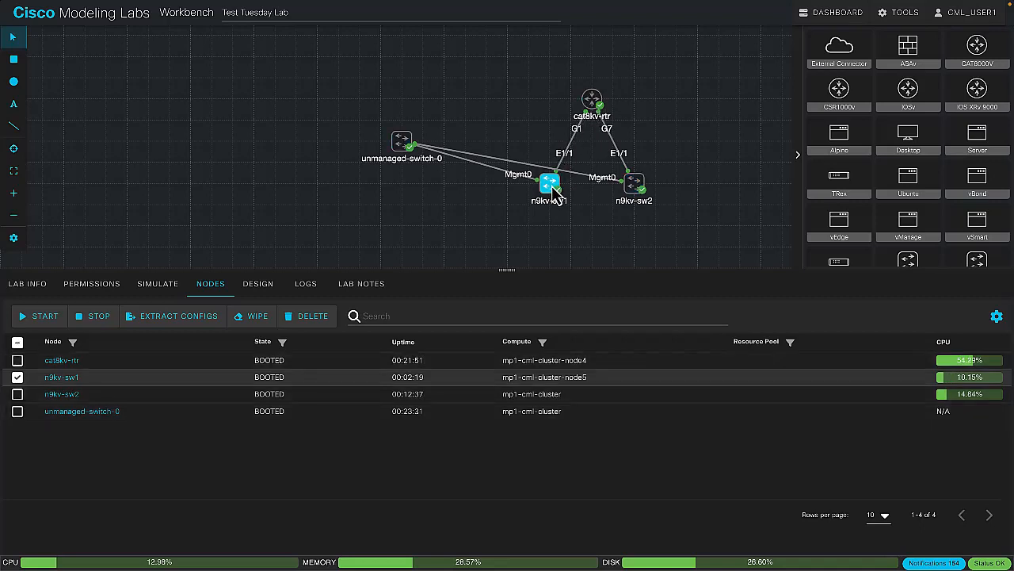
{"action": "left_click", "coordinate": [17, 345]}
{"action": "left_click", "coordinate": [17, 343]}
{"action": "left_click", "coordinate": [17, 342]}
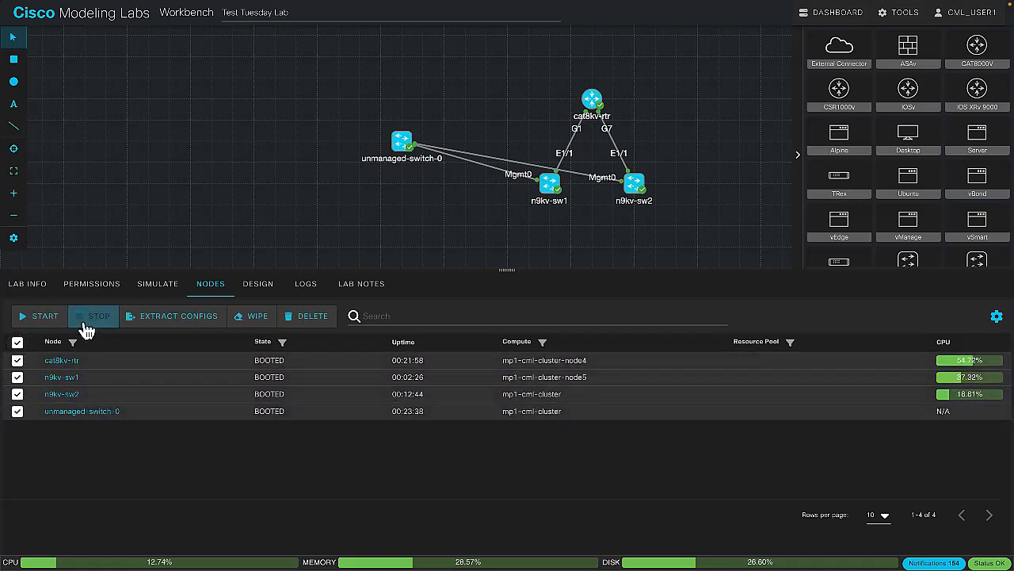
{"action": "left_click", "coordinate": [87, 317]}
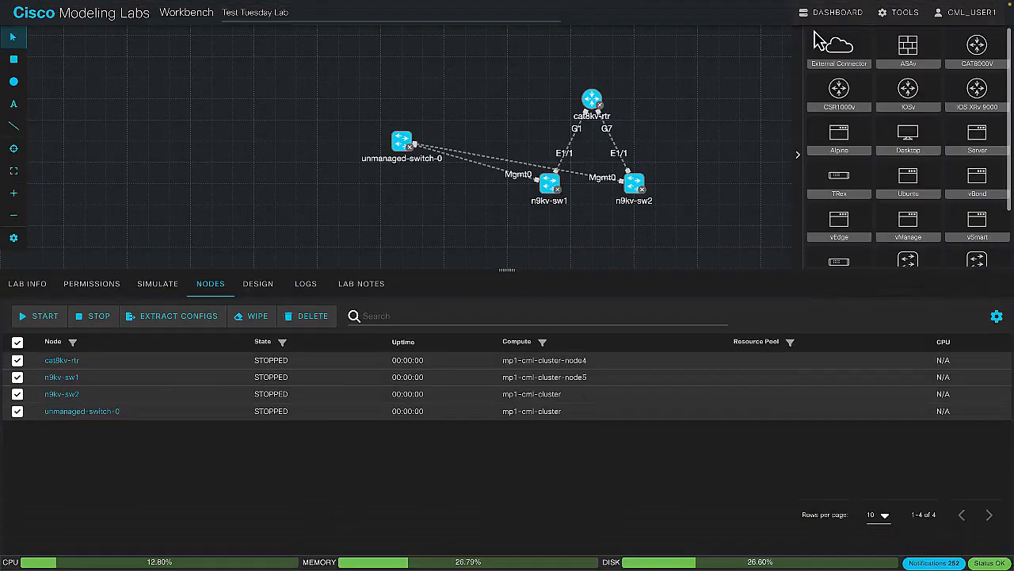
Try to delete the stopped Test Tuesday Lab from the dashboard
{"action": "left_click", "coordinate": [831, 17]}
{"action": "left_click", "coordinate": [23, 161]}
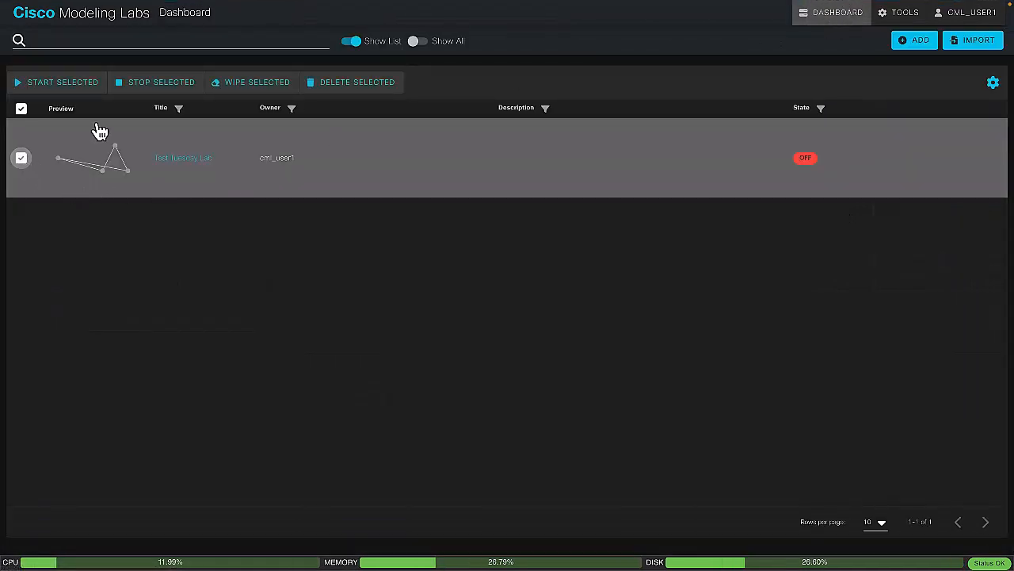
{"action": "left_click", "coordinate": [368, 91]}
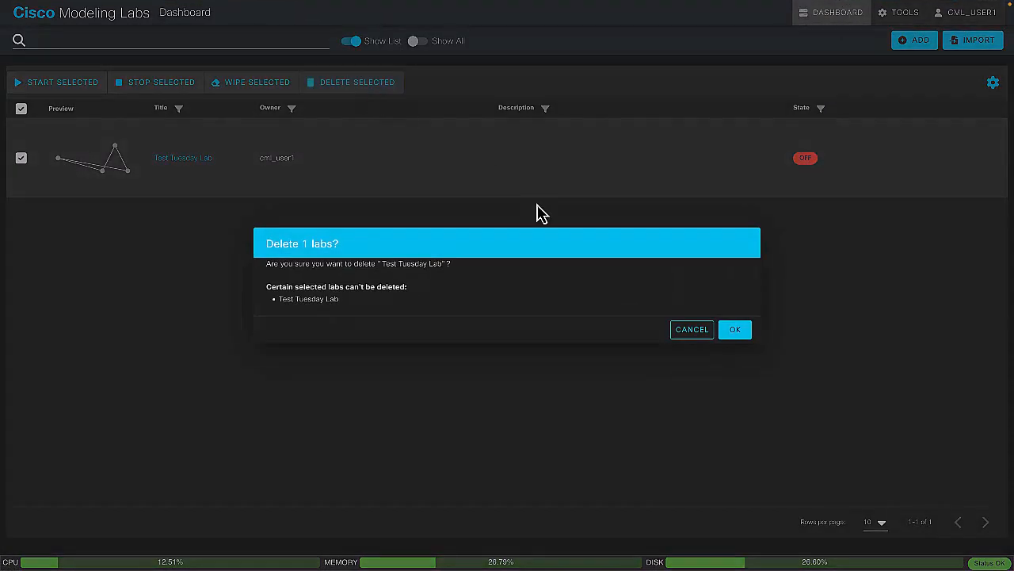
{"action": "left_click", "coordinate": [740, 333]}
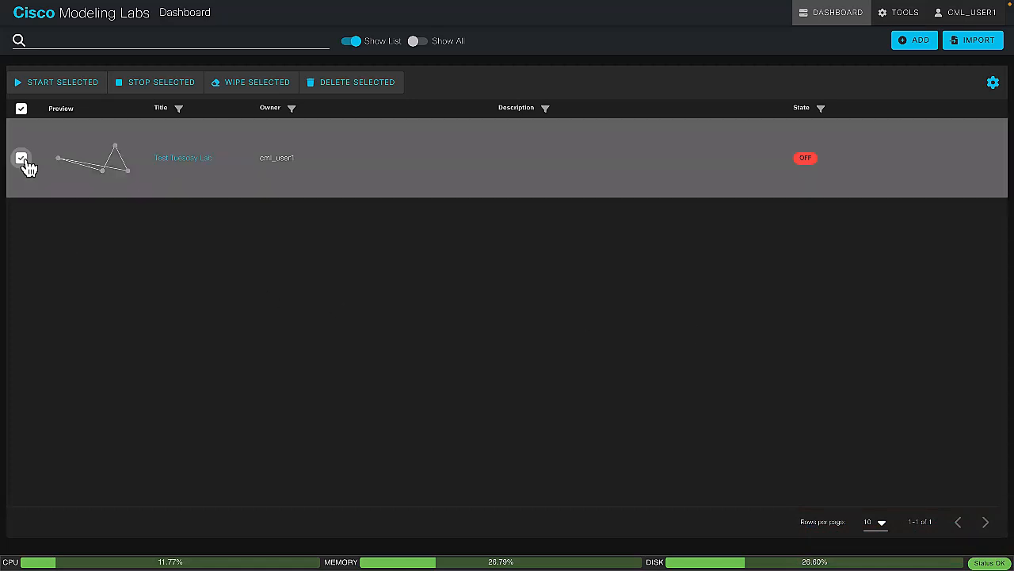
Start Test Tuesday Lab from the dashboard, open it and select n9kv-sw2
{"action": "left_click", "coordinate": [72, 87]}
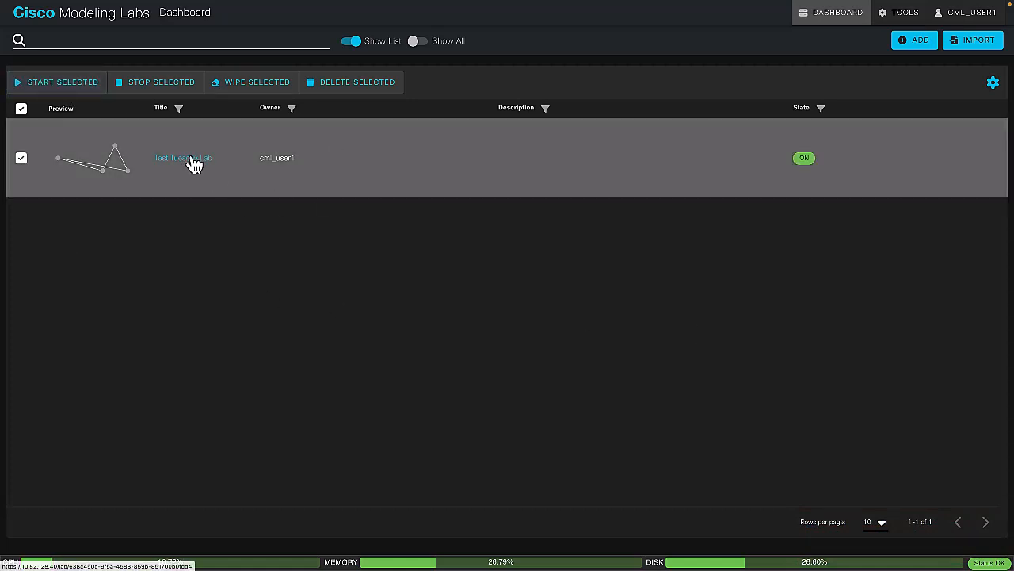
{"action": "left_click", "coordinate": [192, 161]}
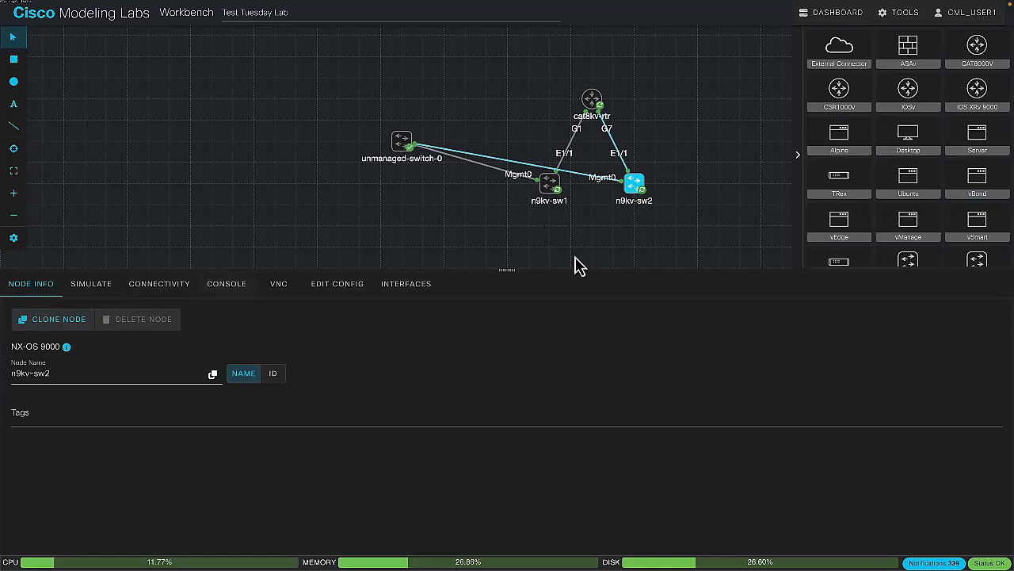
Stop the n9kv-sw2 node and wipe it so its configuration can be edited
{"action": "left_click", "coordinate": [154, 290]}
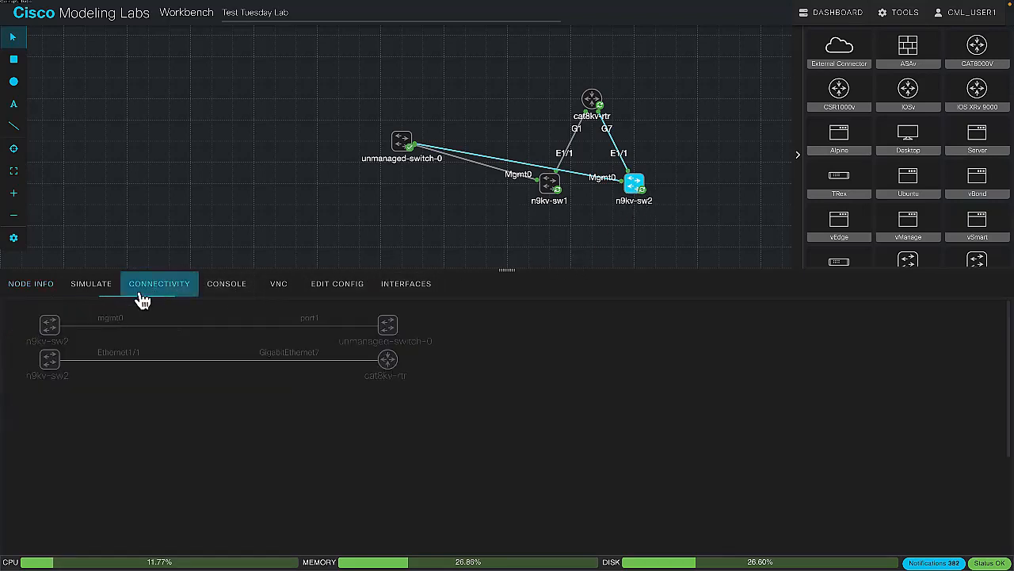
{"action": "left_click", "coordinate": [89, 295]}
{"action": "left_click", "coordinate": [101, 320]}
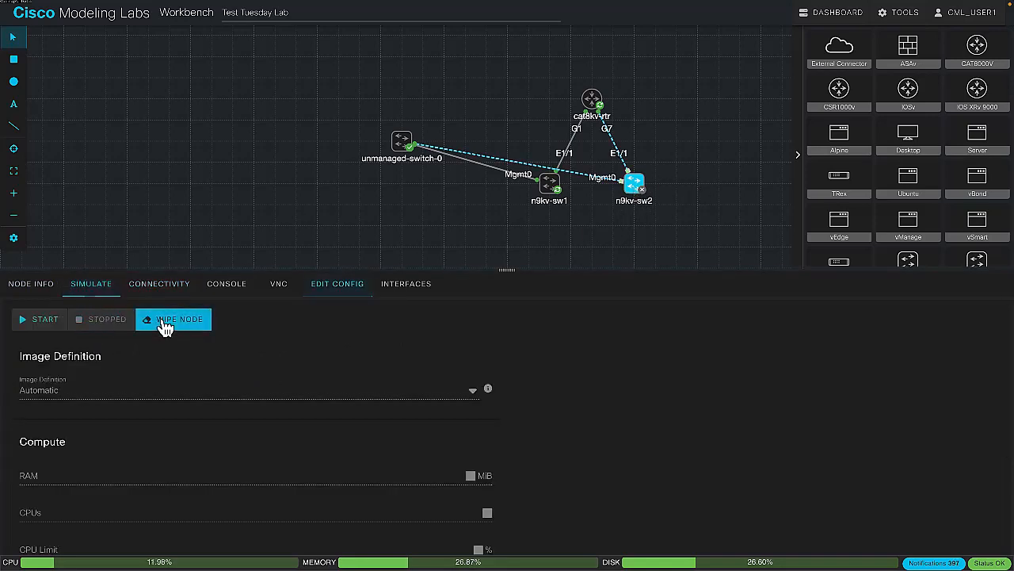
{"action": "left_click", "coordinate": [342, 285]}
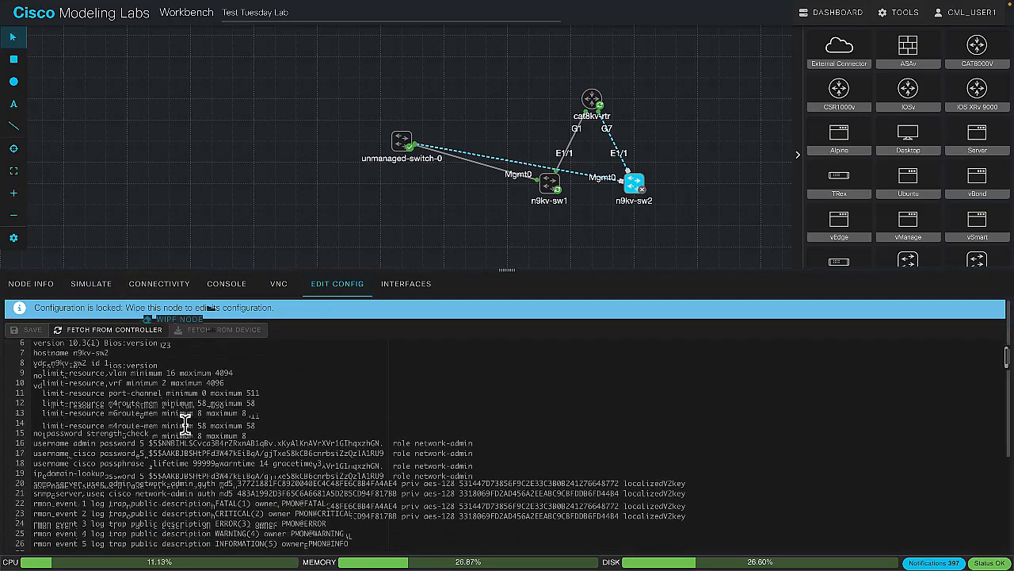
{"action": "left_click", "coordinate": [91, 285]}
{"action": "left_click", "coordinate": [173, 319]}
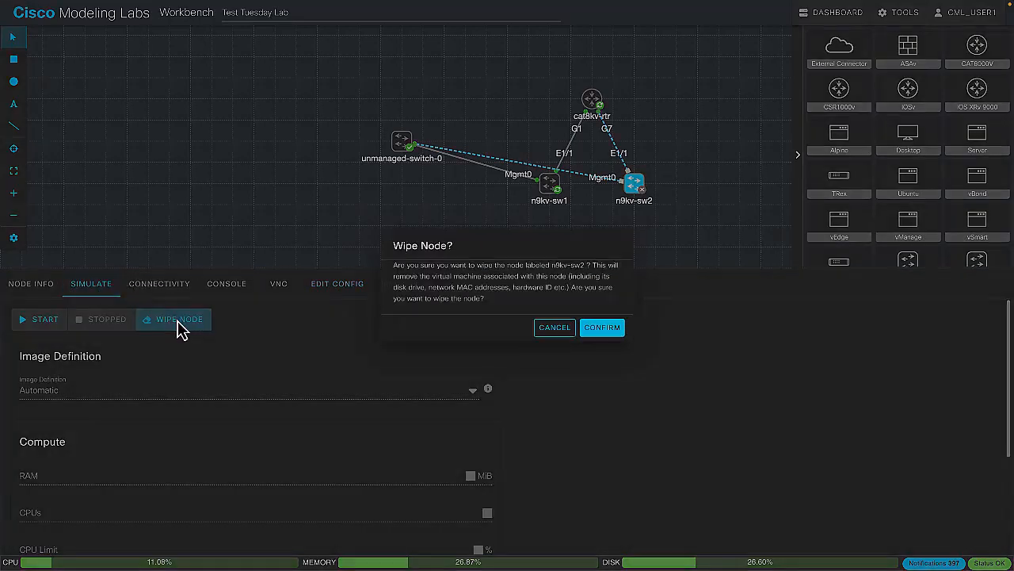
{"action": "left_click", "coordinate": [596, 336]}
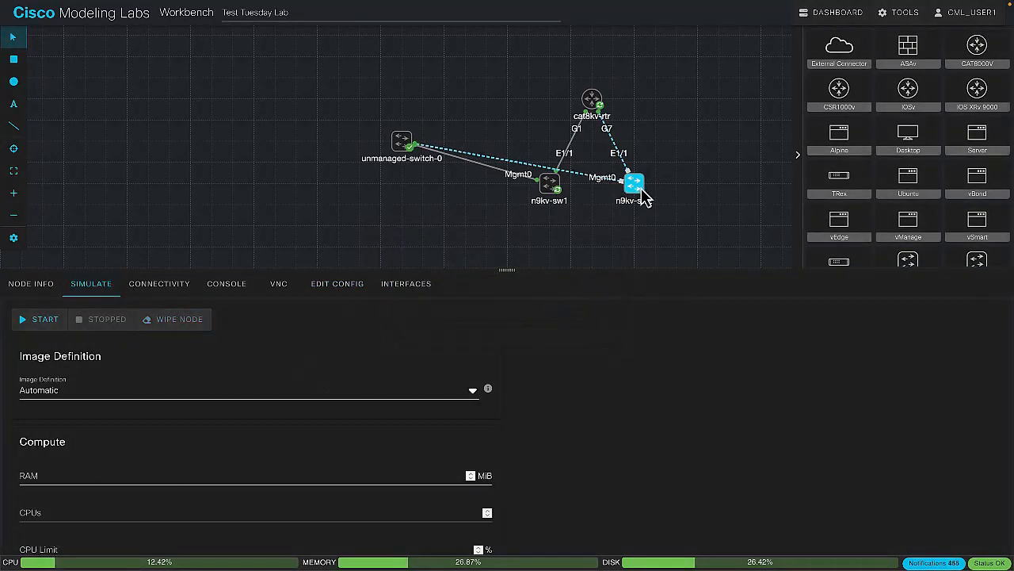
Add VLAN 100 to the VLAN line of n9kv-sw2's stored configuration so it reads vlan 1,100
{"action": "left_click", "coordinate": [347, 288]}
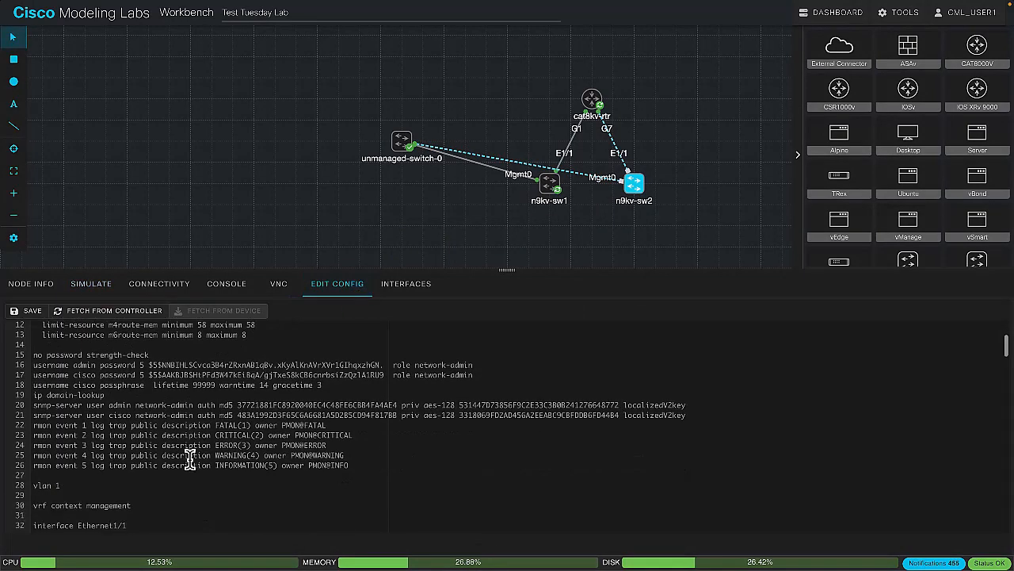
{"action": "scroll", "coordinate": [190, 460], "scroll_direction": "down", "scroll_amount": 2}
{"action": "left_click", "coordinate": [112, 404]}
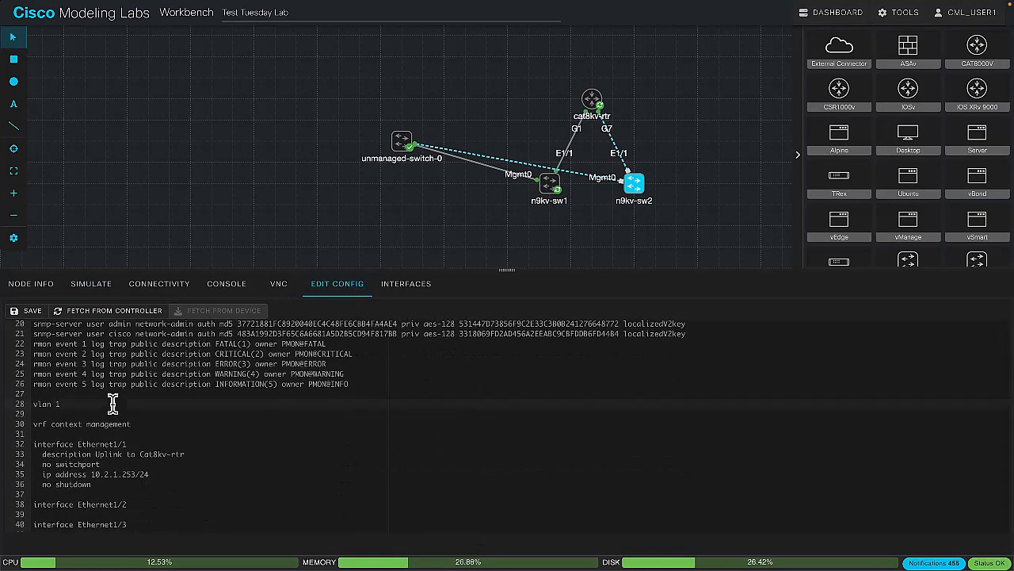
{"action": "type", "text": ",100"}
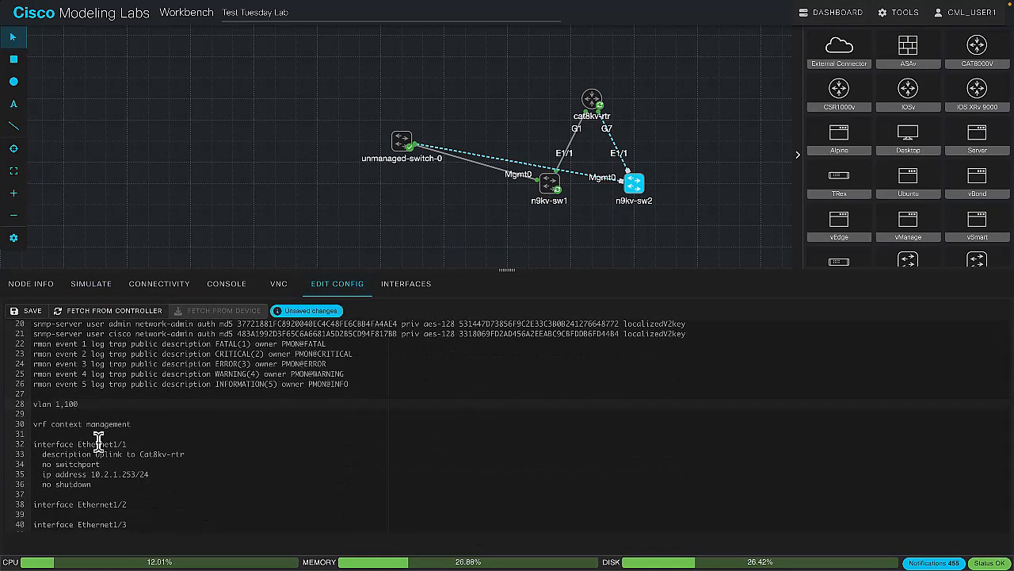
Add switchport, switchport mode access, switchport access vlan 100 and no shutdown under interface Ethernet1/2, and save n9kv-sw2's stored configuration
{"action": "scroll", "coordinate": [98, 442], "scroll_direction": "down", "scroll_amount": 5}
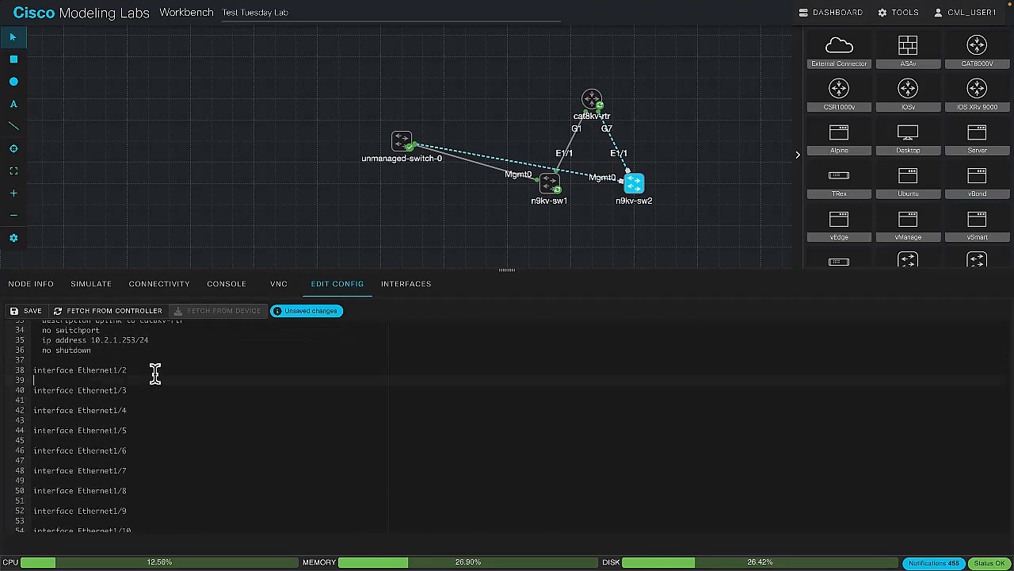
{"action": "key", "text": "Return"}
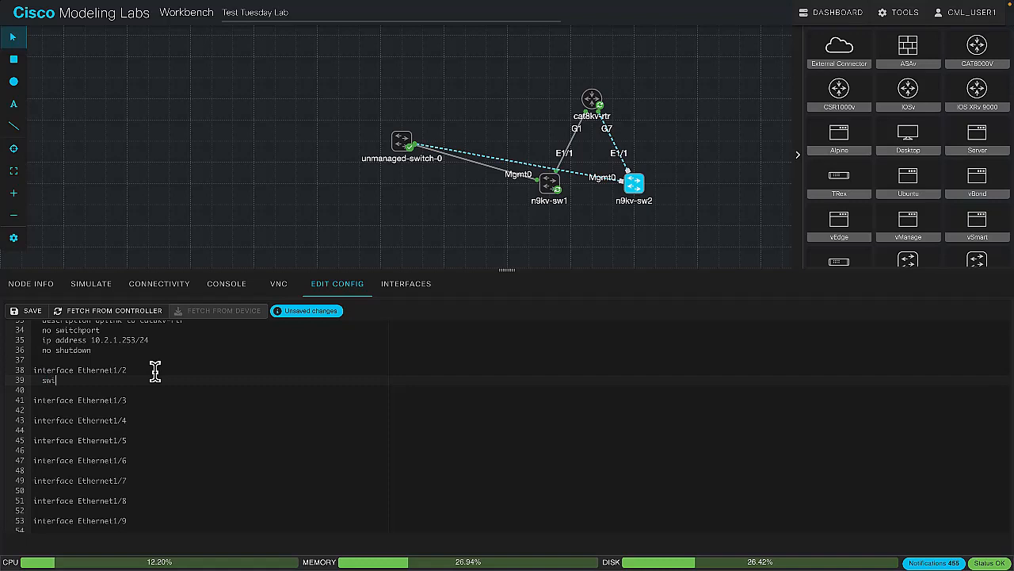
{"action": "type", "text": "switchport"}
{"action": "key", "text": "Return"}
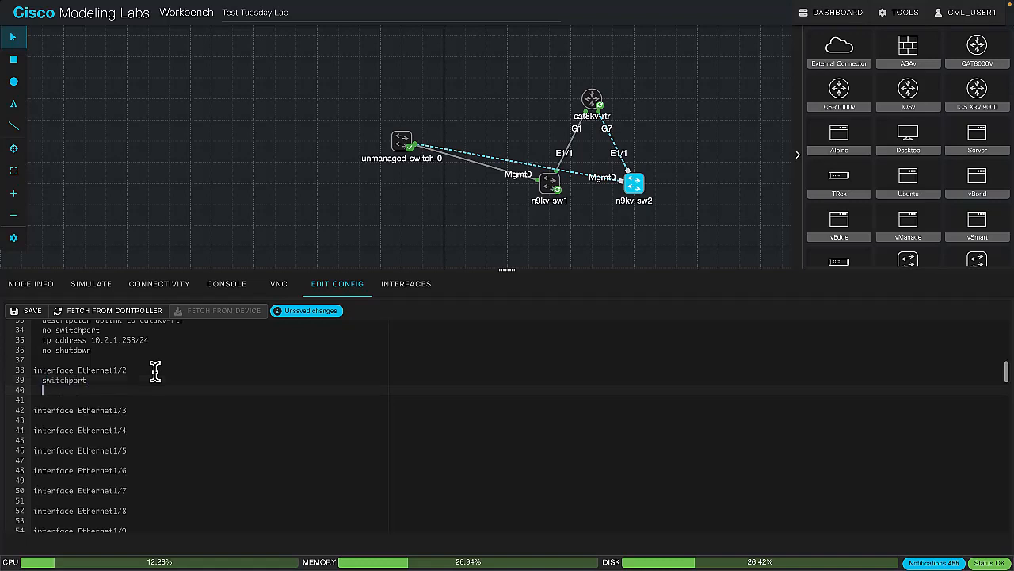
{"action": "type", "text": "switchport mode access"}
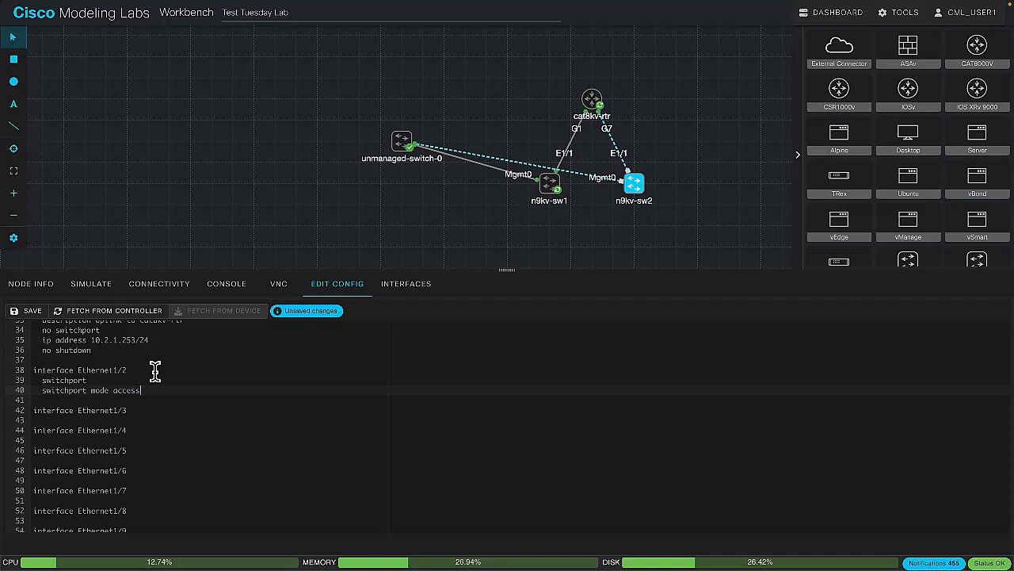
{"action": "key", "text": "Return"}
{"action": "type", "text": "switchport access vlan 100"}
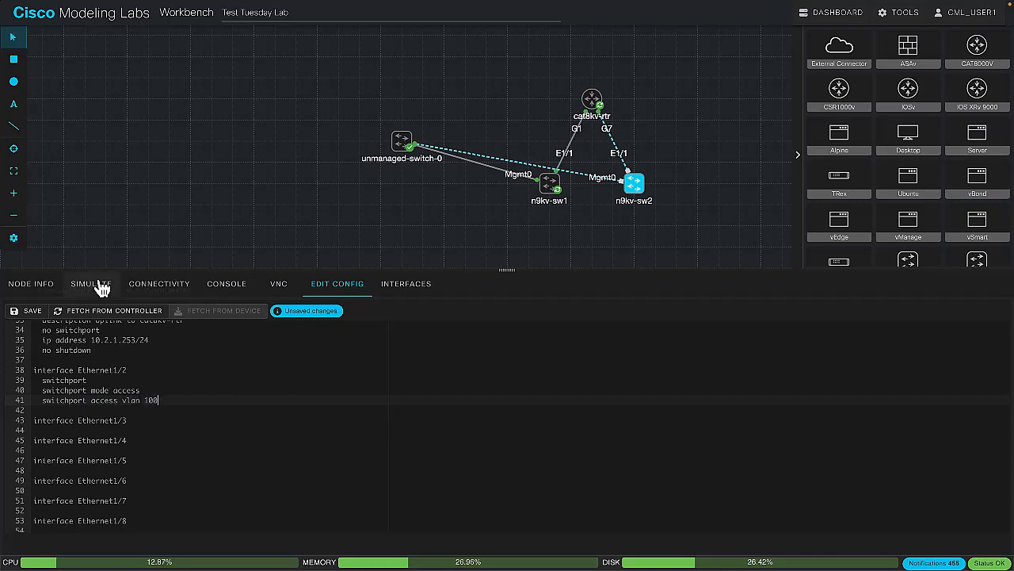
{"action": "key", "text": "Return"}
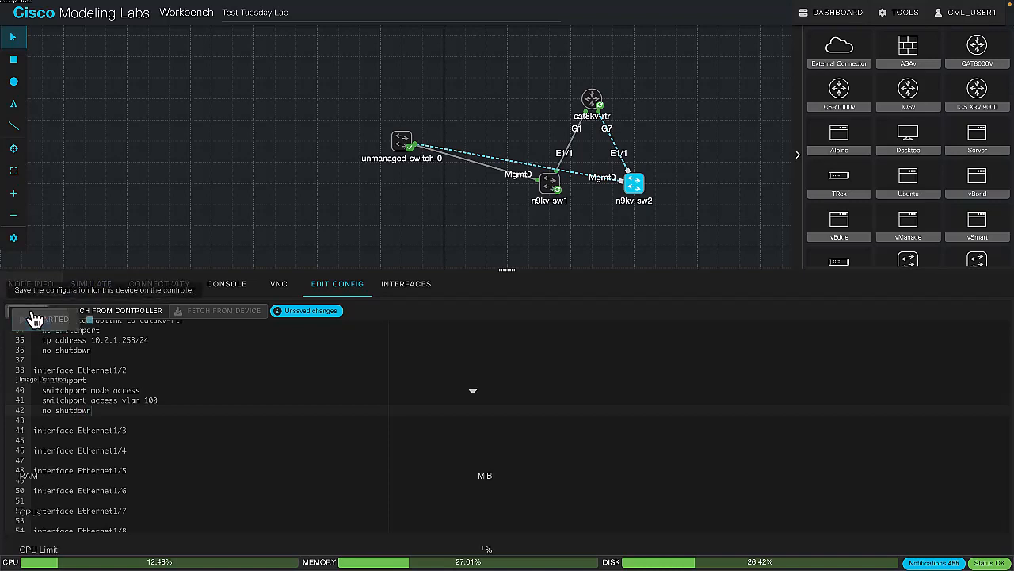
Start the n9kv-sw2 node and open its console to follow the boot
{"action": "left_click", "coordinate": [75, 287]}
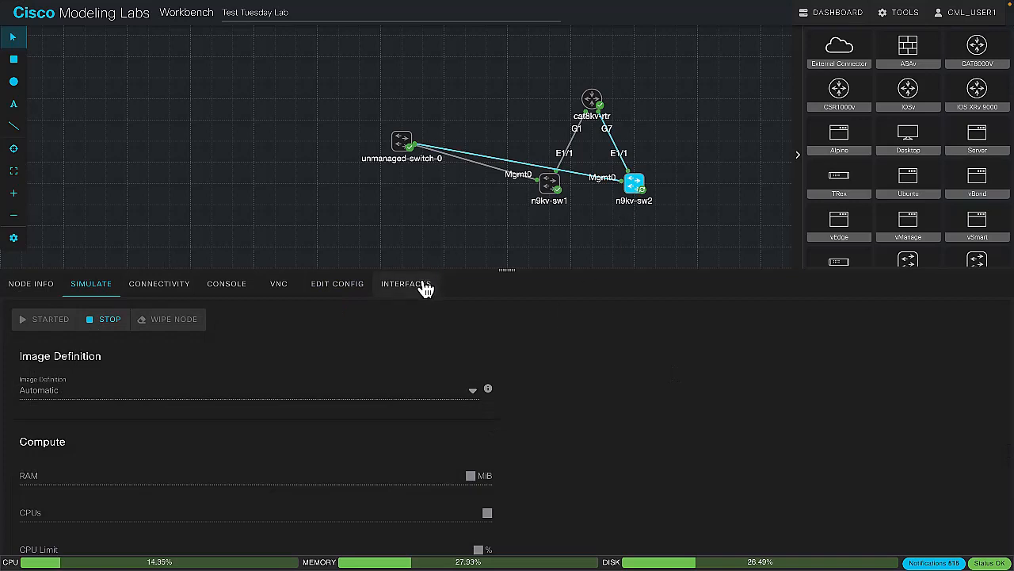
{"action": "left_click", "coordinate": [234, 289]}
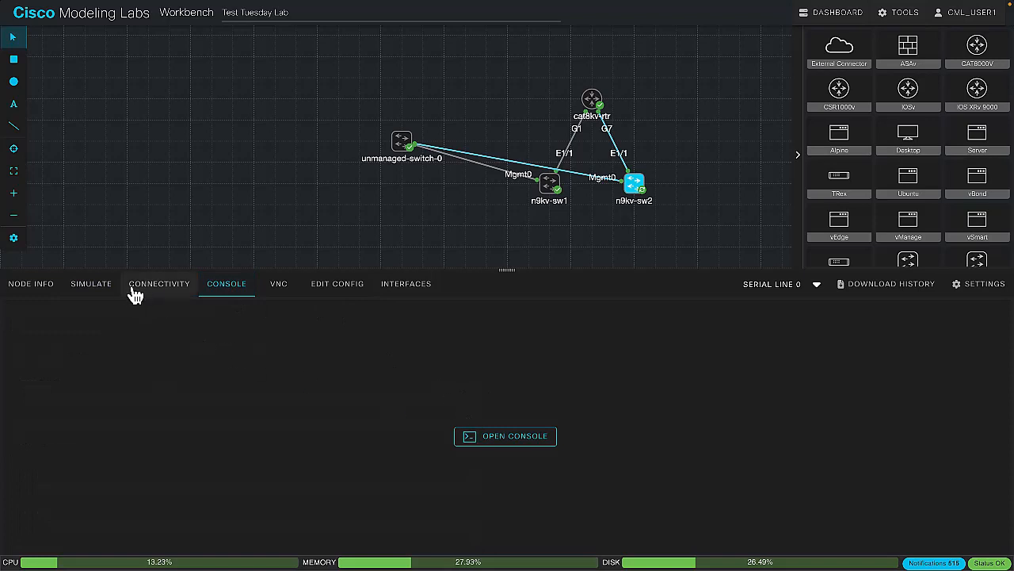
{"action": "left_click", "coordinate": [97, 290]}
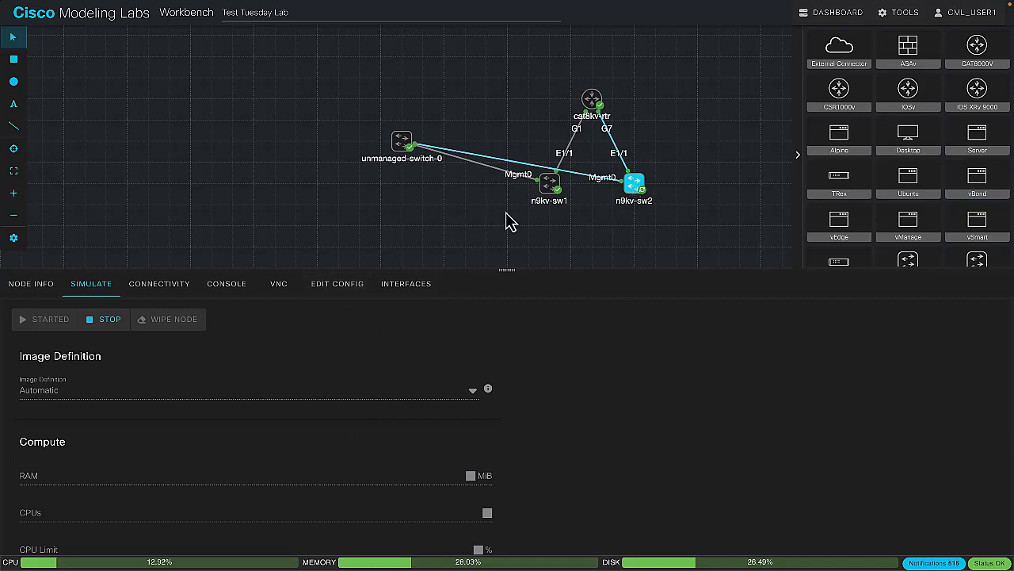
{"action": "left_click", "coordinate": [229, 285]}
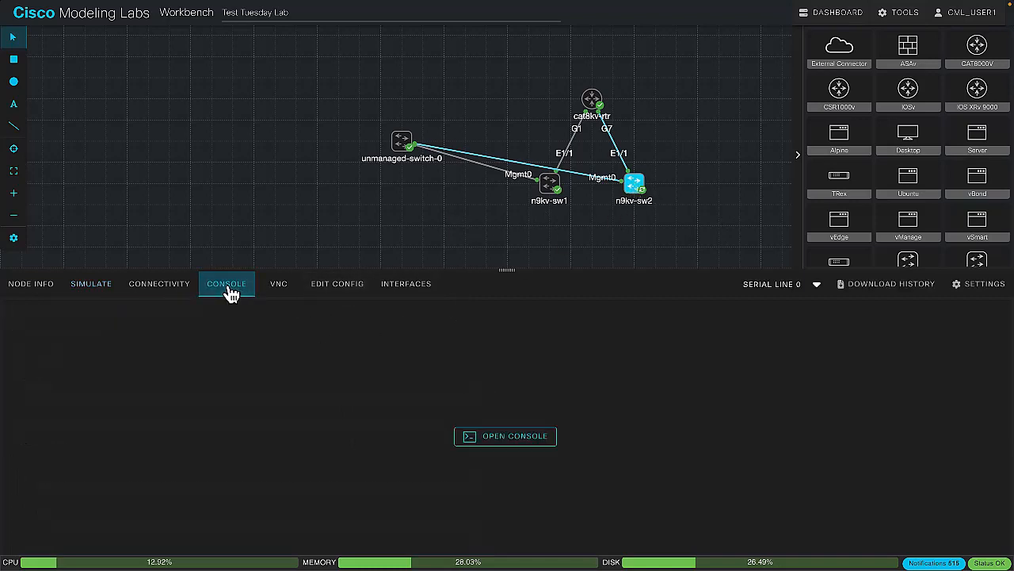
{"action": "left_click", "coordinate": [519, 438]}
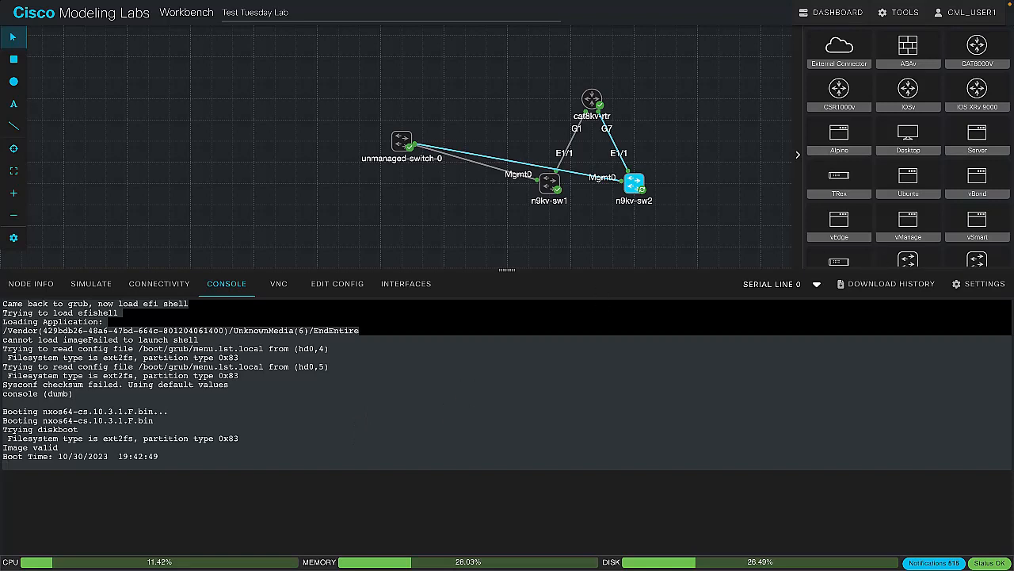
Add an Ubuntu node to the upper left of unmanaged-switch-0 and link its ens2 interface to port2 of that switch
{"action": "left_click_drag", "start_coordinate": [905, 185], "coordinate": [306, 106]}
{"action": "left_click", "coordinate": [328, 152]}
{"action": "right_click", "coordinate": [305, 106]}
{"action": "left_click", "coordinate": [362, 114]}
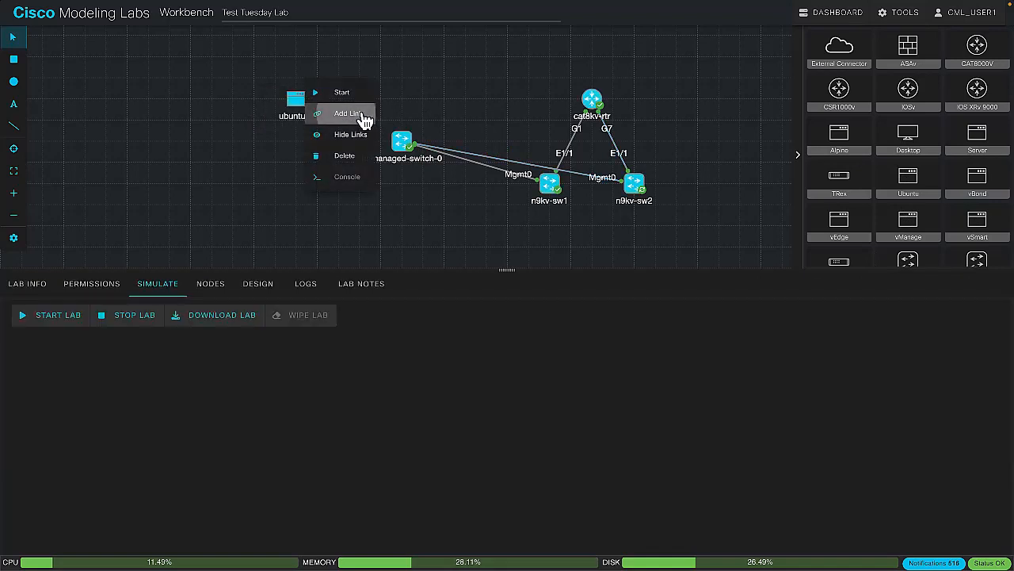
{"action": "left_click", "coordinate": [402, 143]}
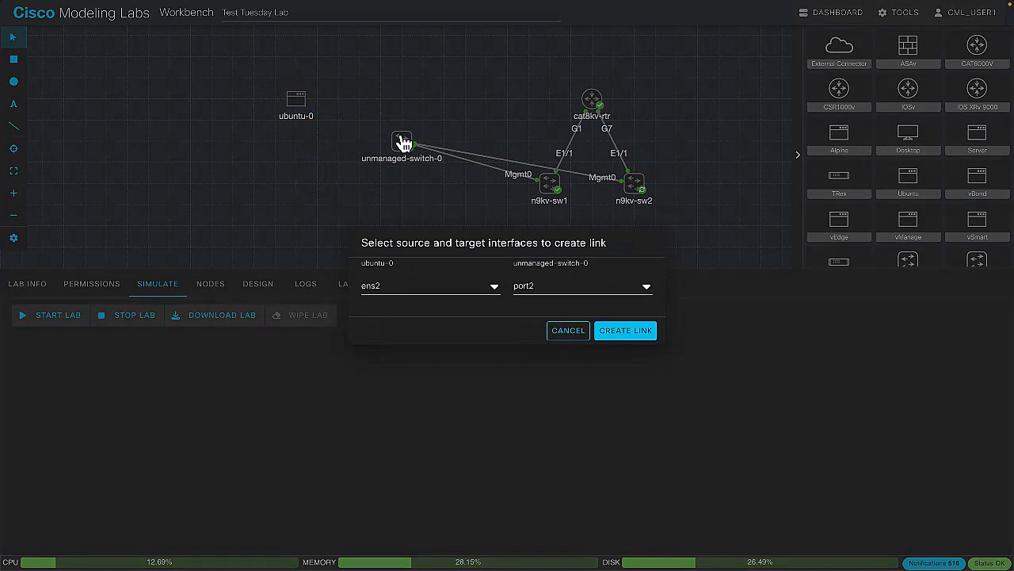
{"action": "left_click", "coordinate": [610, 338]}
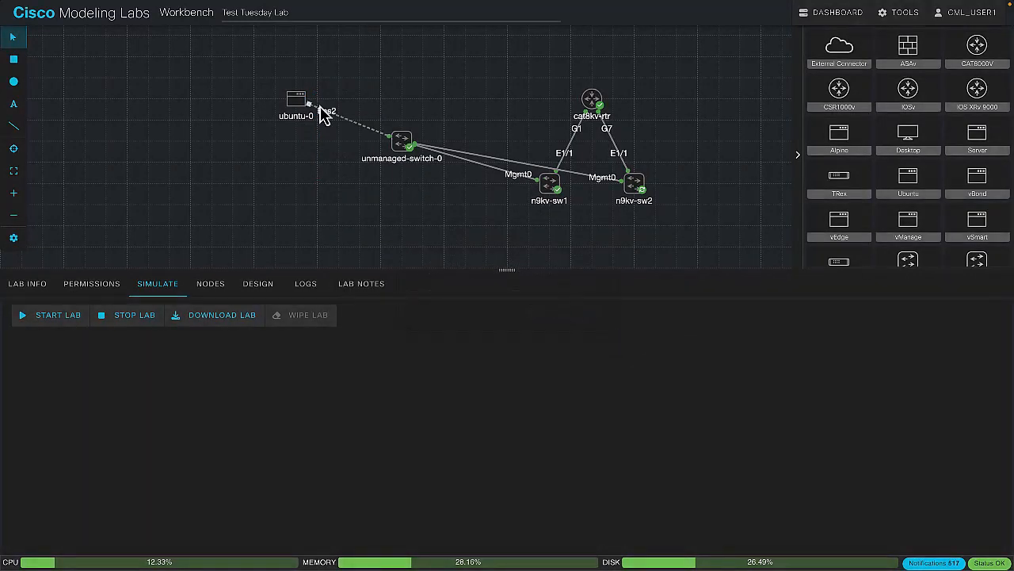
Start the ubuntu-0 node and bring up its console
{"action": "left_click", "coordinate": [299, 101]}
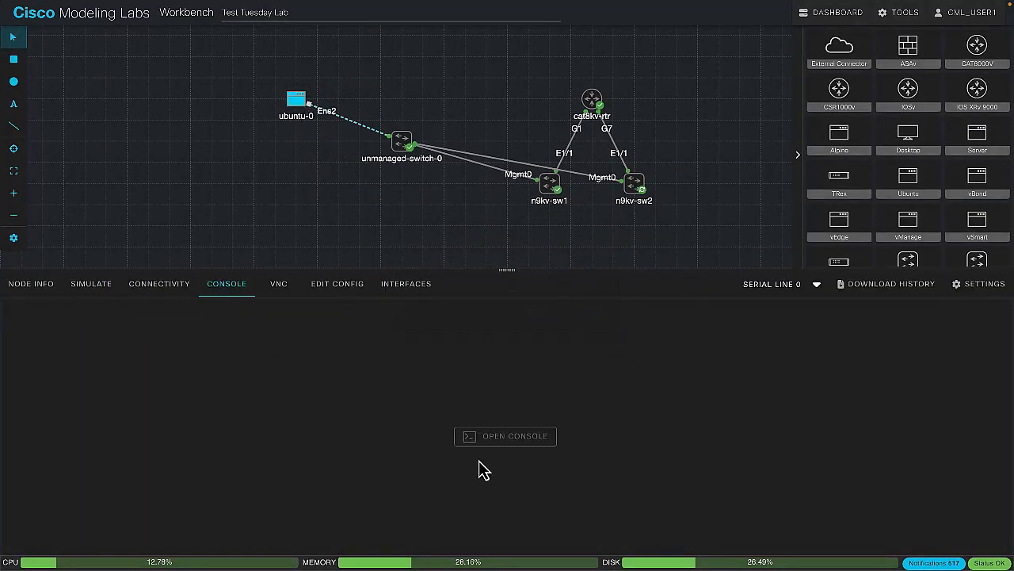
{"action": "left_click", "coordinate": [99, 294]}
{"action": "left_click", "coordinate": [48, 320]}
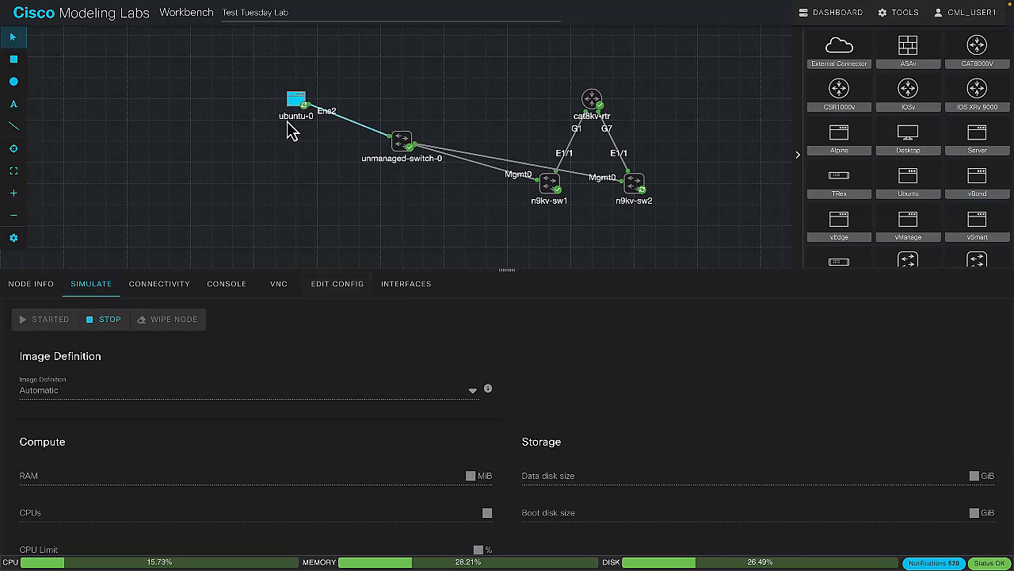
{"action": "left_click", "coordinate": [247, 288]}
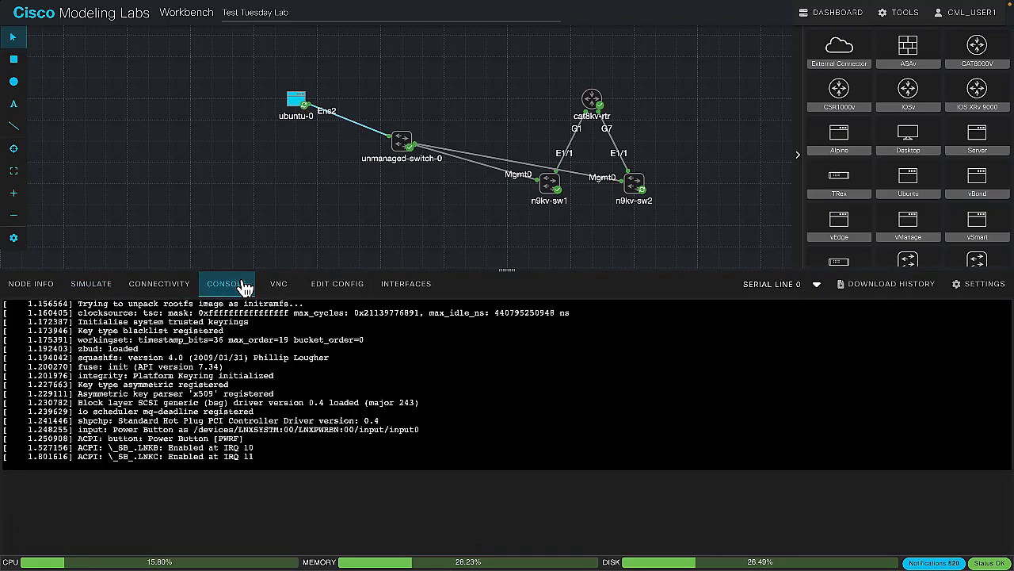
Examine ubuntu-0's cloud-config for the default user name and password lines, and compare it with the cloud-init output in the console
{"action": "left_click", "coordinate": [347, 293]}
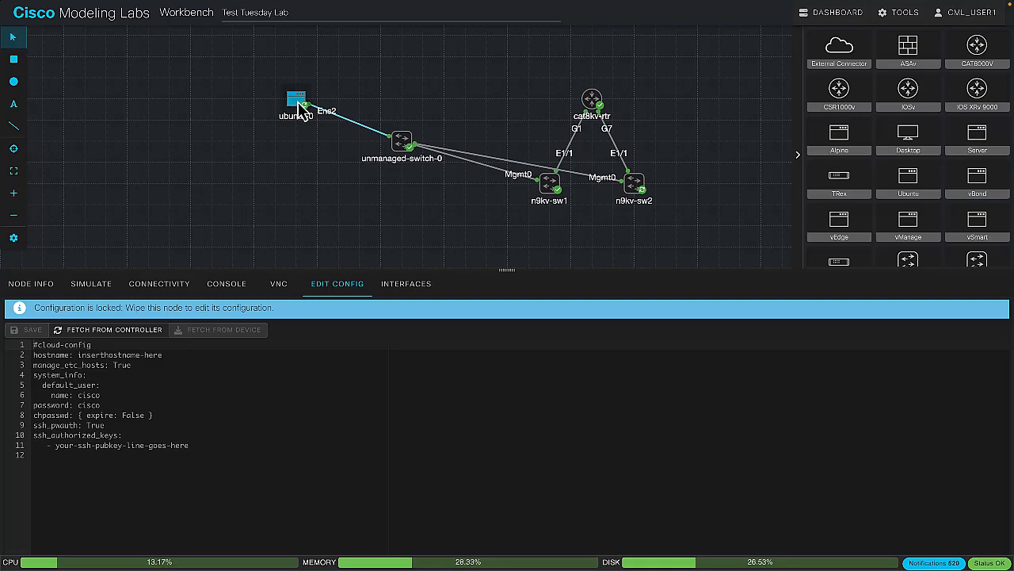
{"action": "left_click", "coordinate": [237, 283]}
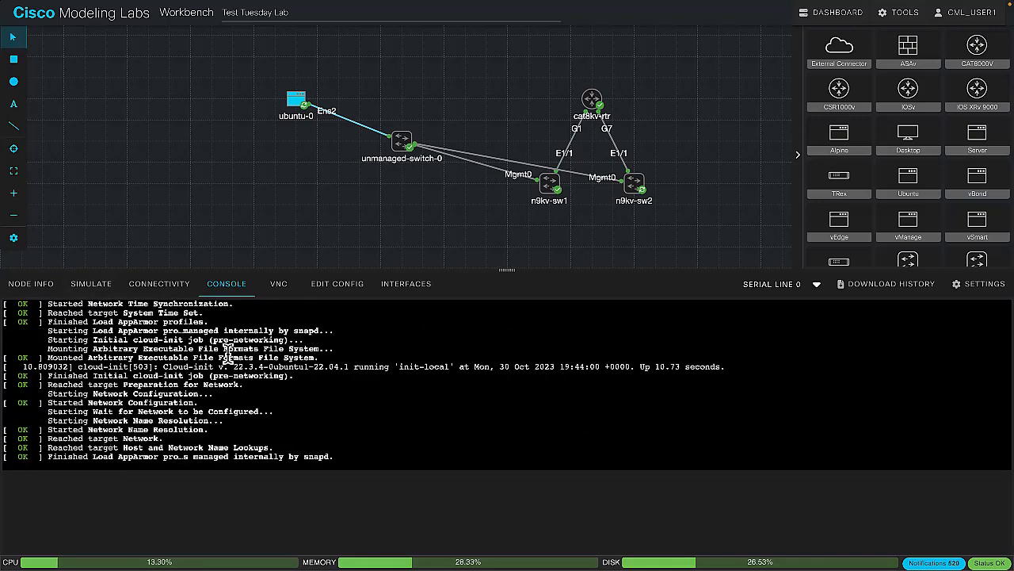
{"action": "left_click_drag", "start_coordinate": [162, 366], "coordinate": [538, 361]}
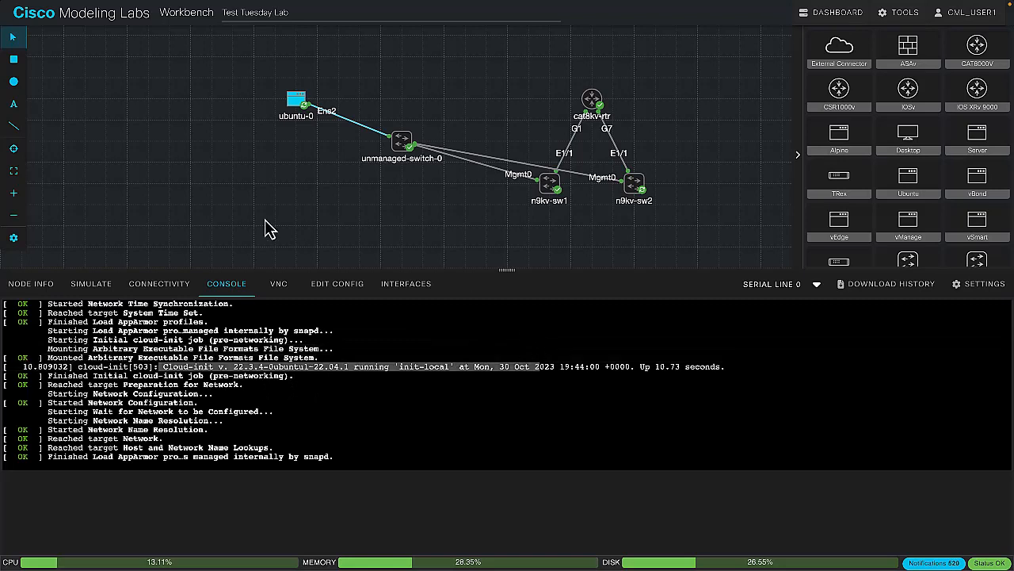
{"action": "left_click", "coordinate": [332, 283]}
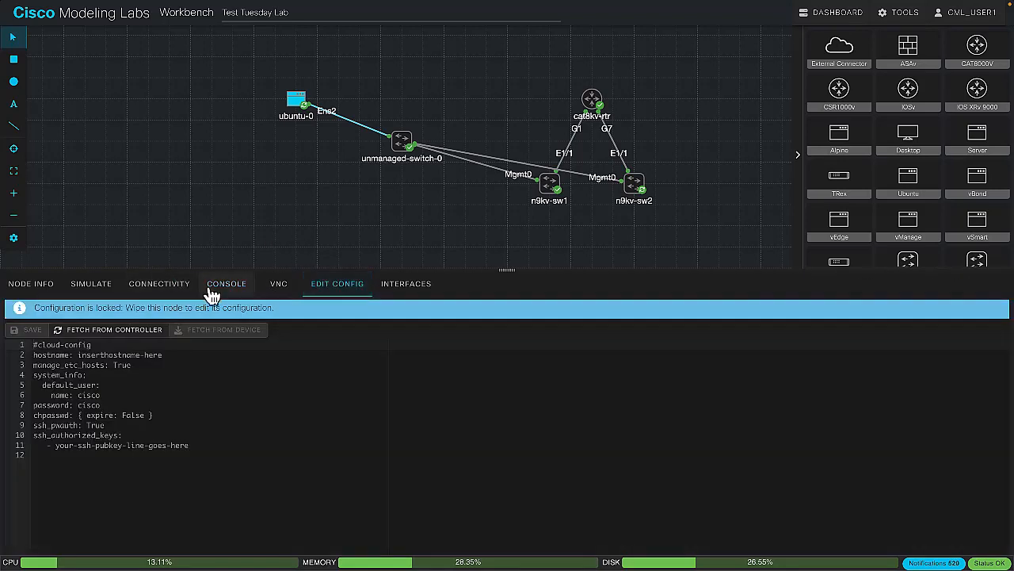
{"action": "triple_click", "coordinate": [93, 395]}
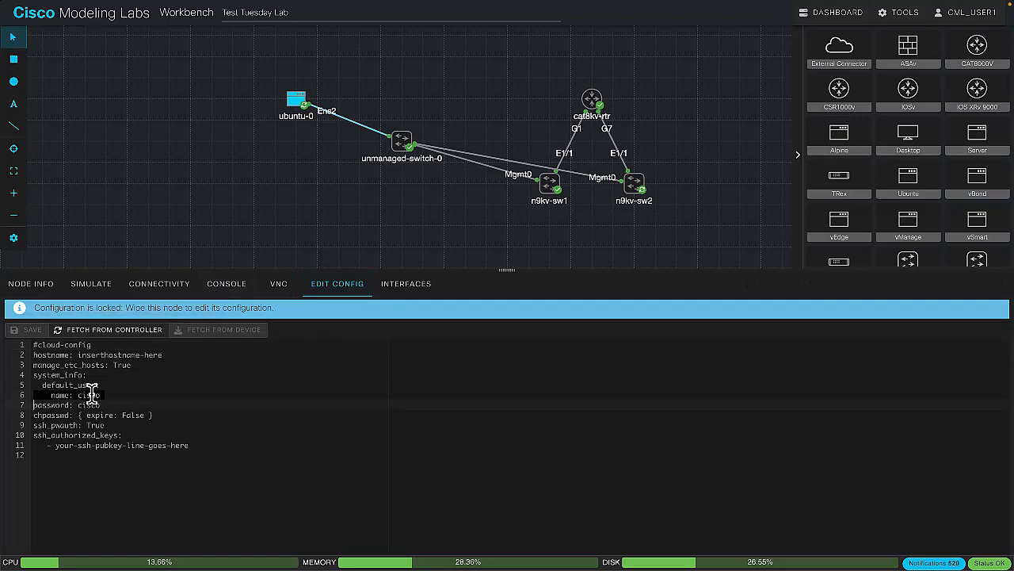
{"action": "triple_click", "coordinate": [94, 406]}
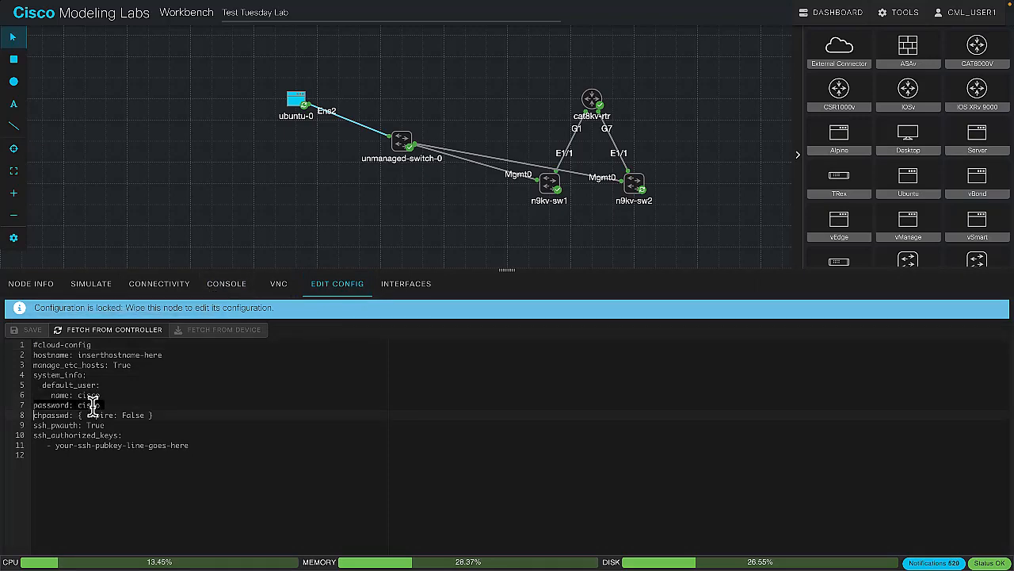
{"action": "left_click", "coordinate": [238, 286]}
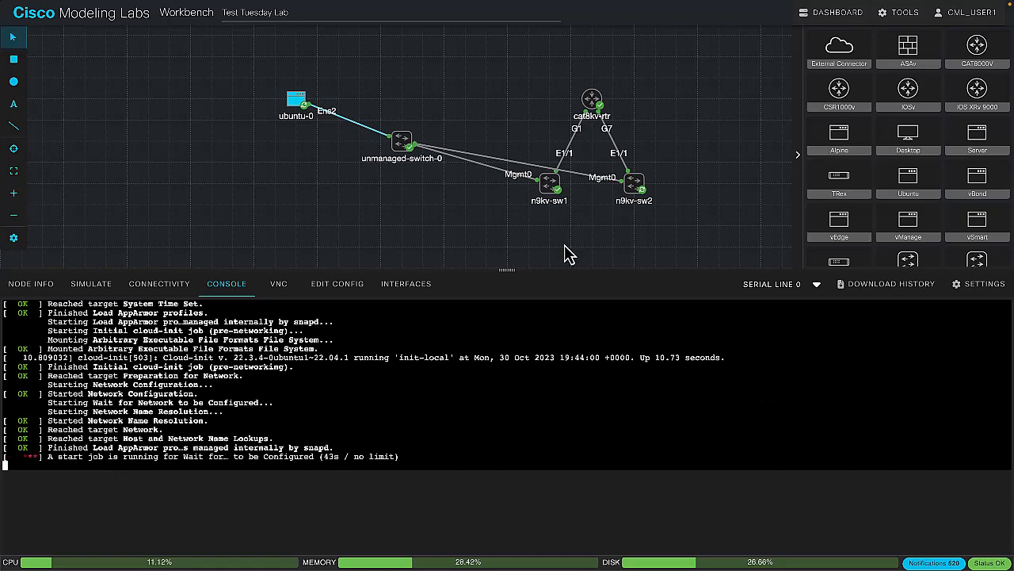
Open the n9kv-sw1 console and log in as admin with the account password
{"action": "left_click", "coordinate": [555, 182]}
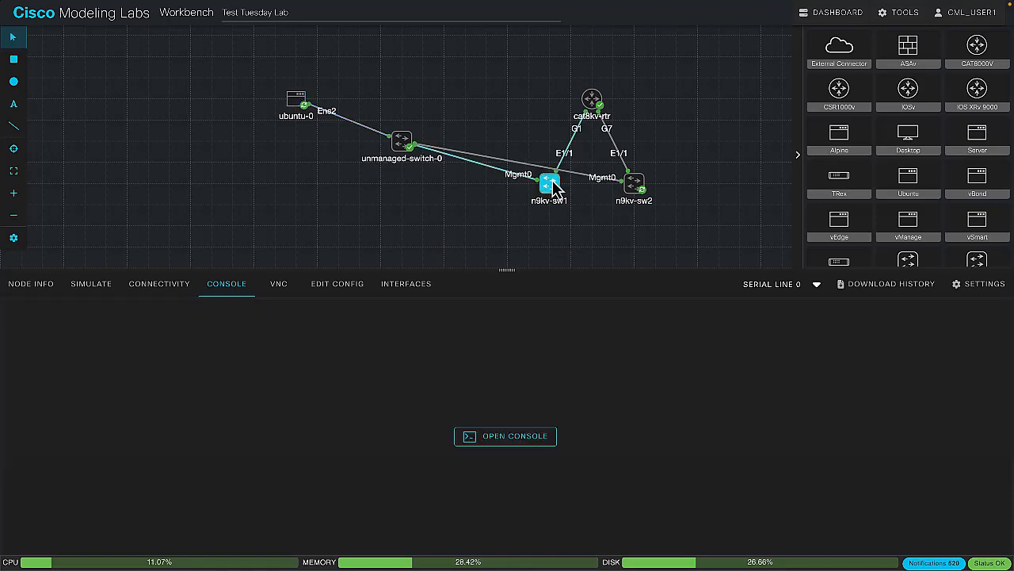
{"action": "left_click", "coordinate": [487, 436]}
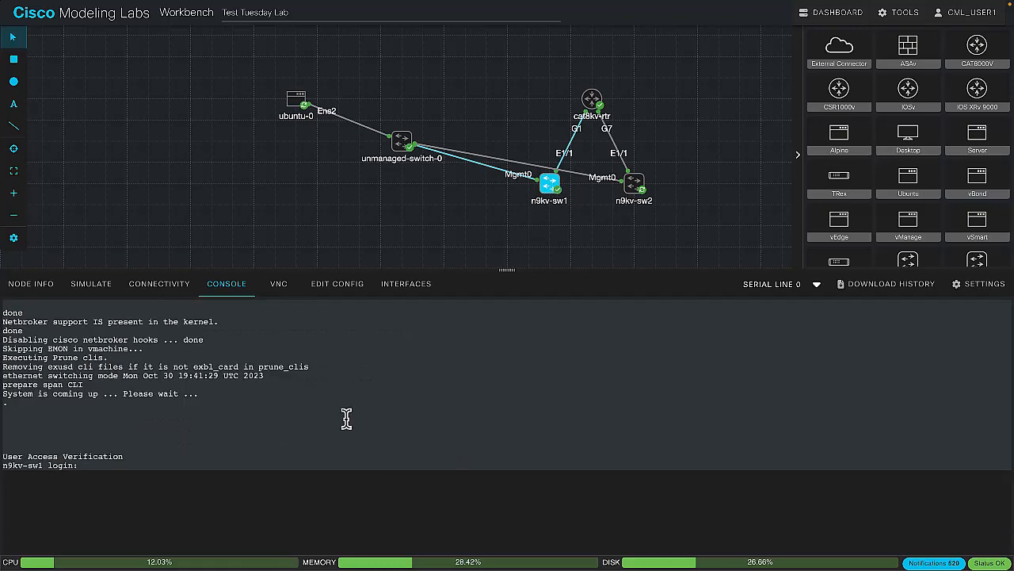
{"action": "type", "text": "admin"}
{"action": "key", "text": "Return"}
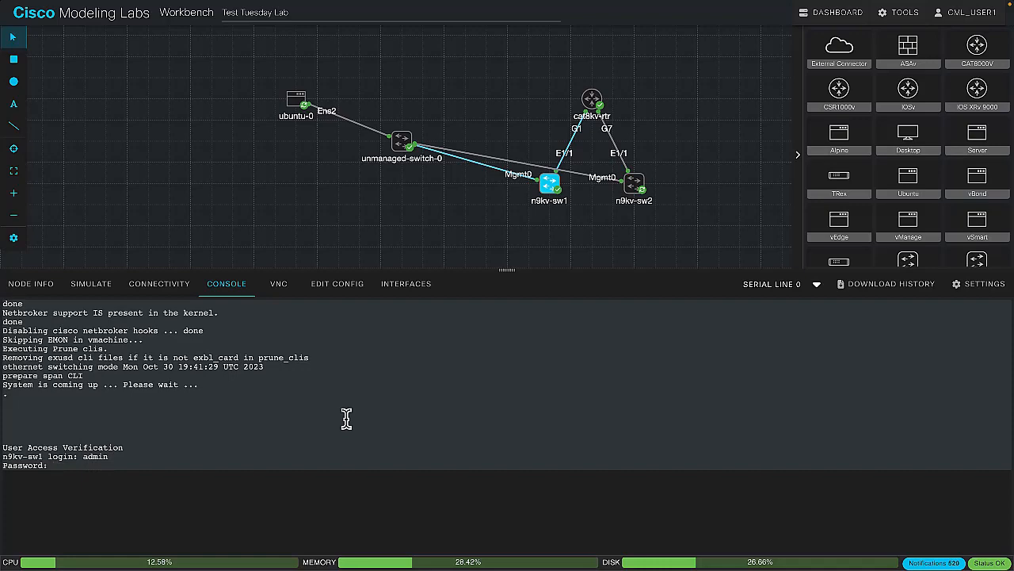
{"action": "key", "text": "Return"}
In configuration mode on n9kv-sw1, assign IP address 172.16.1.1/24 to interface mgmt0 and enable it with no shut
{"action": "type", "text": "conf t"}
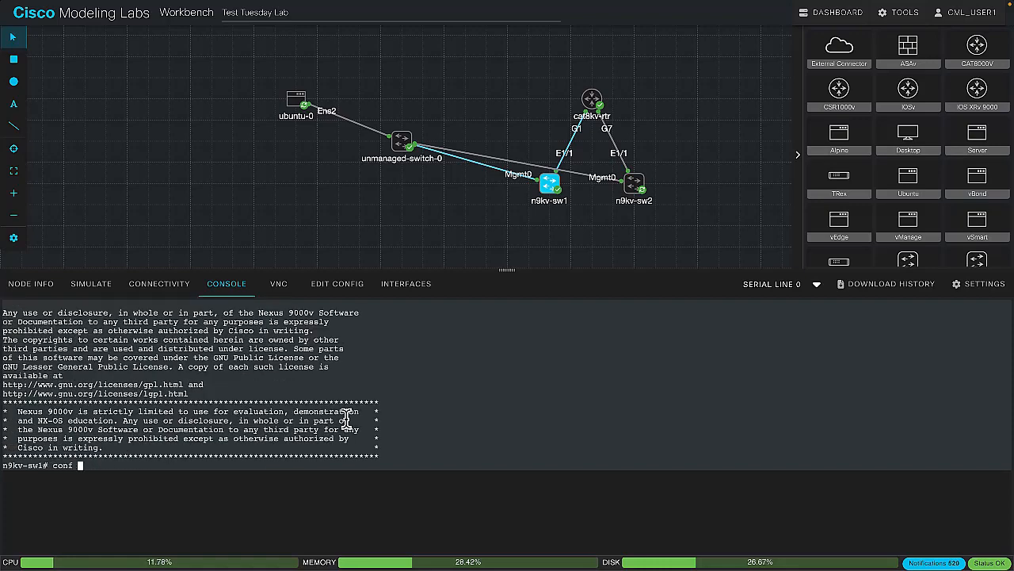
{"action": "key", "text": "Return"}
{"action": "type", "text": "int mgmt0"}
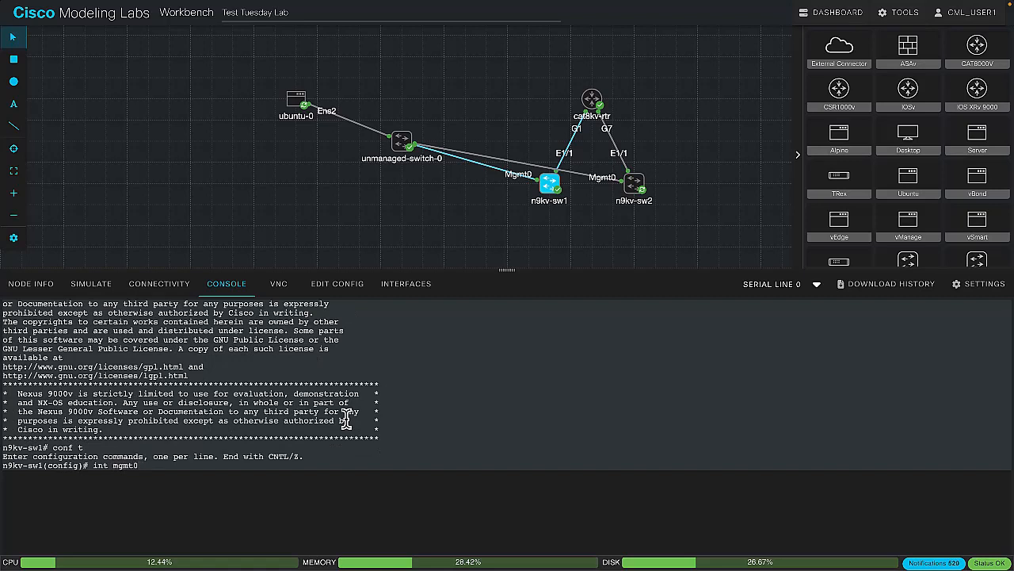
{"action": "key", "text": "Return"}
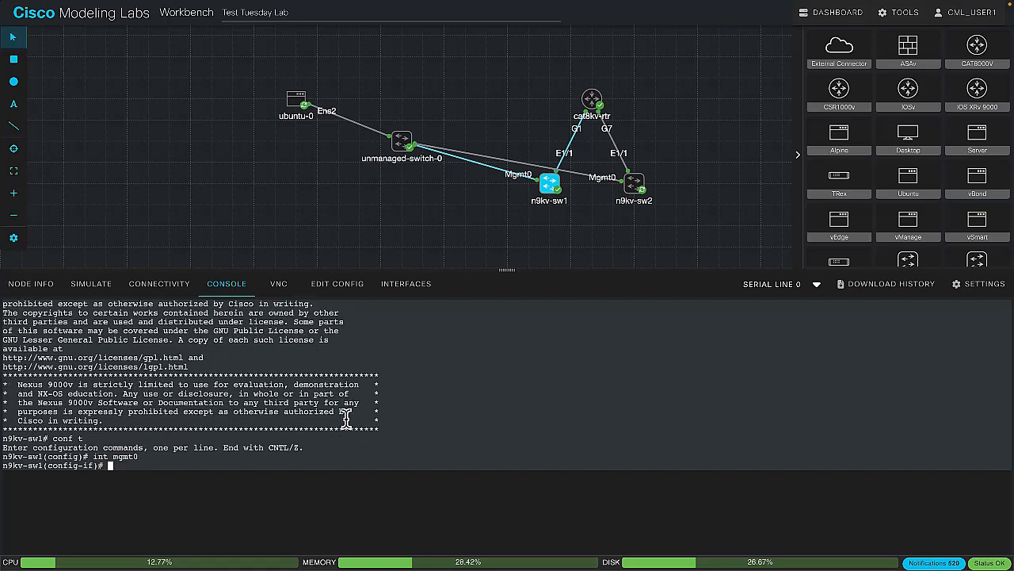
{"action": "type", "text": "ip address 172.16.1.1"}
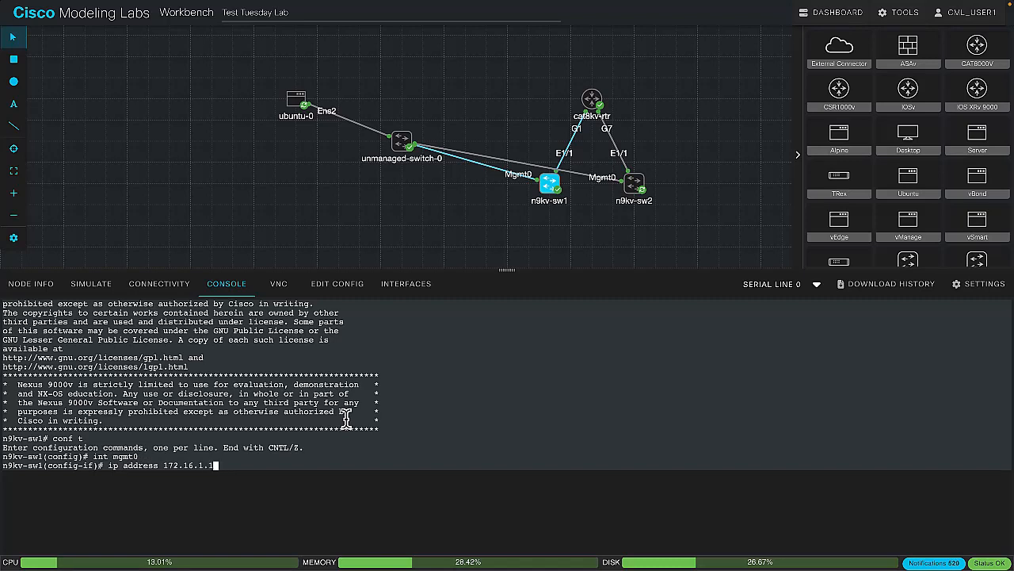
{"action": "key", "text": "Return"}
{"action": "key", "text": "Up"}
{"action": "type", "text": "/24"}
{"action": "key", "text": "Return"}
{"action": "type", "text": "no shut"}
{"action": "key", "text": "Return"}
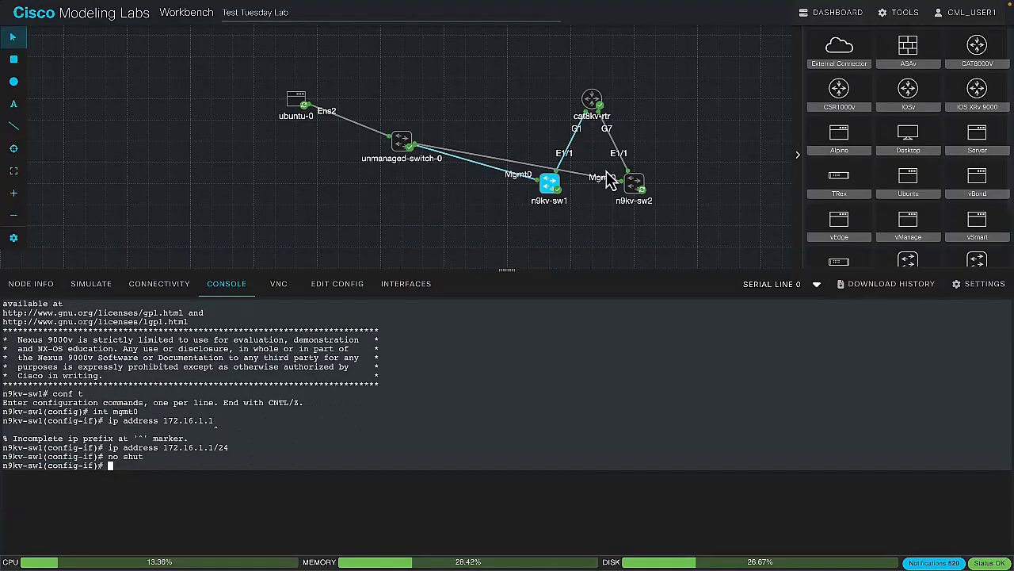
Check the boot progress in the consoles of n9kv-sw2 and ubuntu-0
{"action": "left_click", "coordinate": [632, 189]}
{"action": "left_click", "coordinate": [295, 101]}
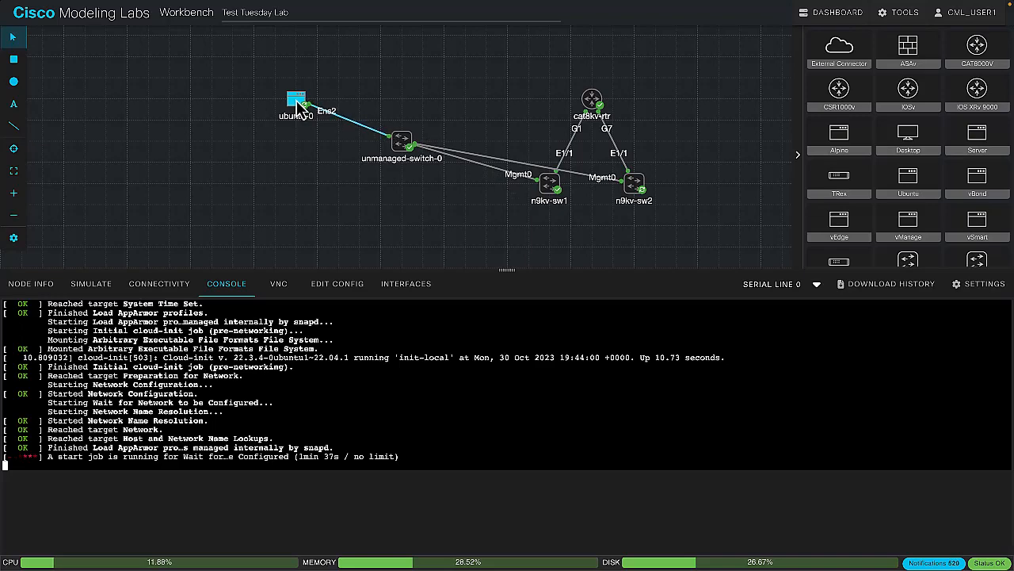
{"action": "left_click", "coordinate": [635, 185]}
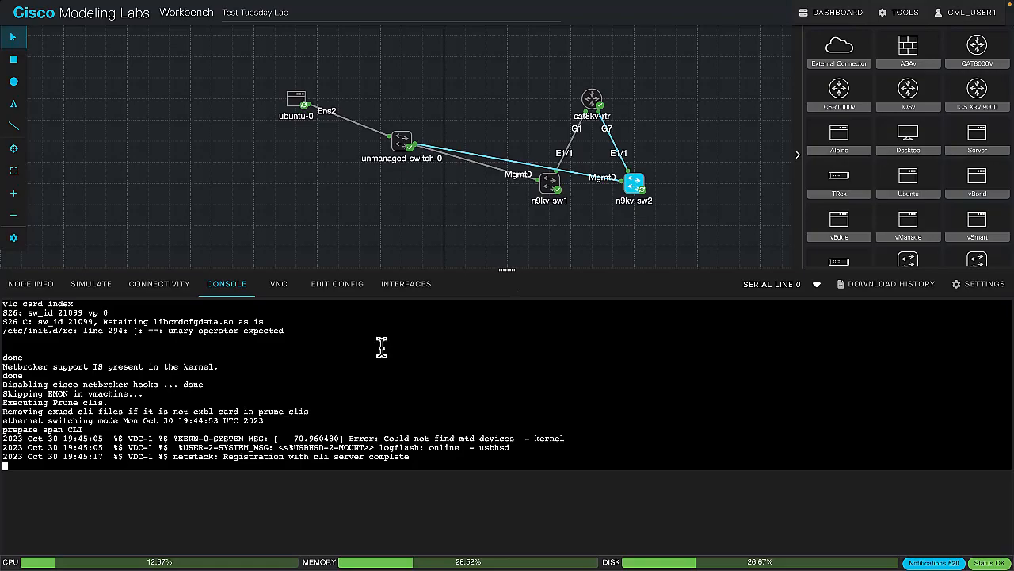
{"action": "left_click", "coordinate": [296, 99]}
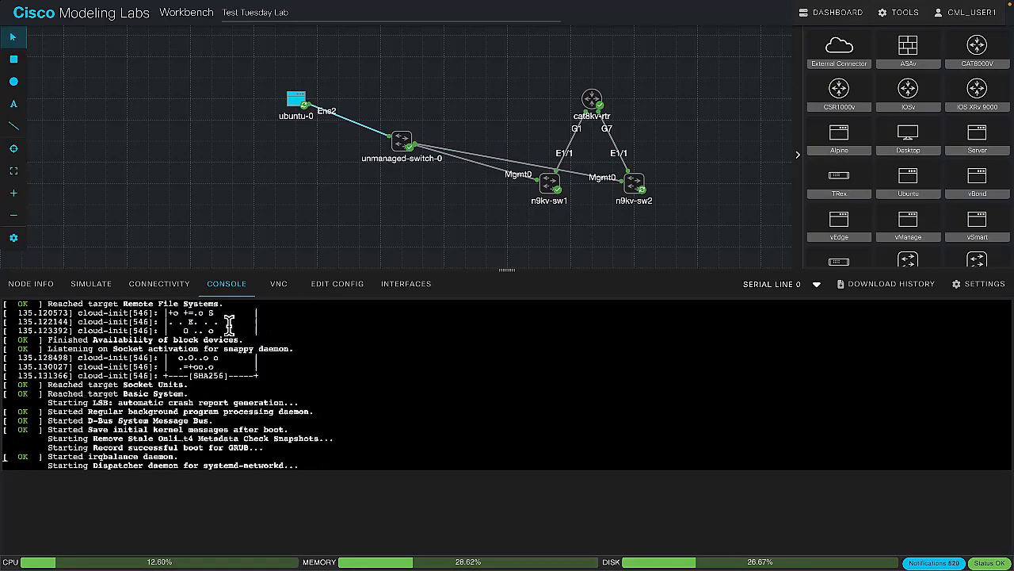
Try to log in at ubuntu-0's console prompt as the default user with the account password
{"action": "scroll", "coordinate": [228, 321], "scroll_direction": "up", "scroll_amount": 5}
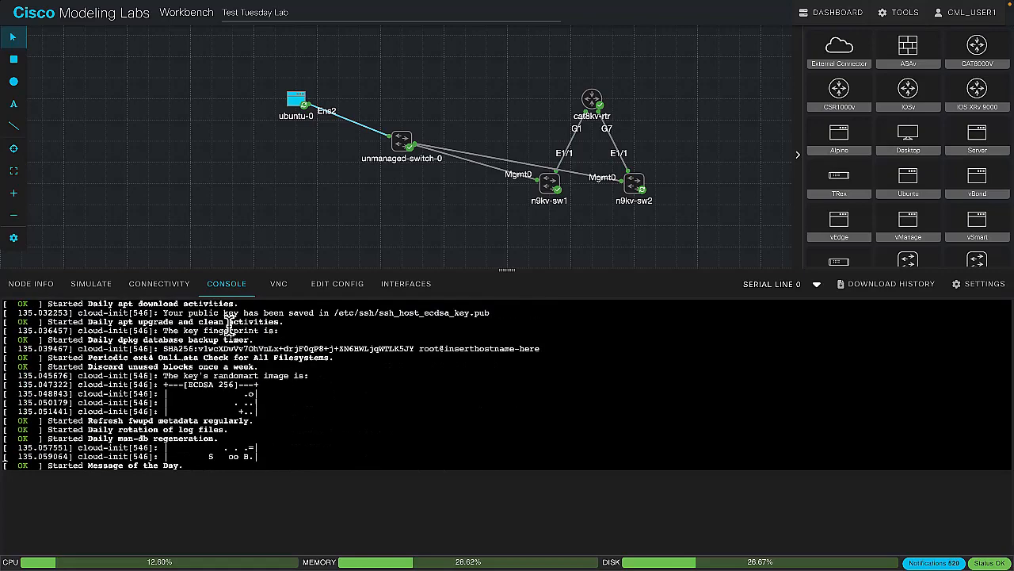
{"action": "scroll", "coordinate": [214, 357], "scroll_direction": "down", "scroll_amount": 5}
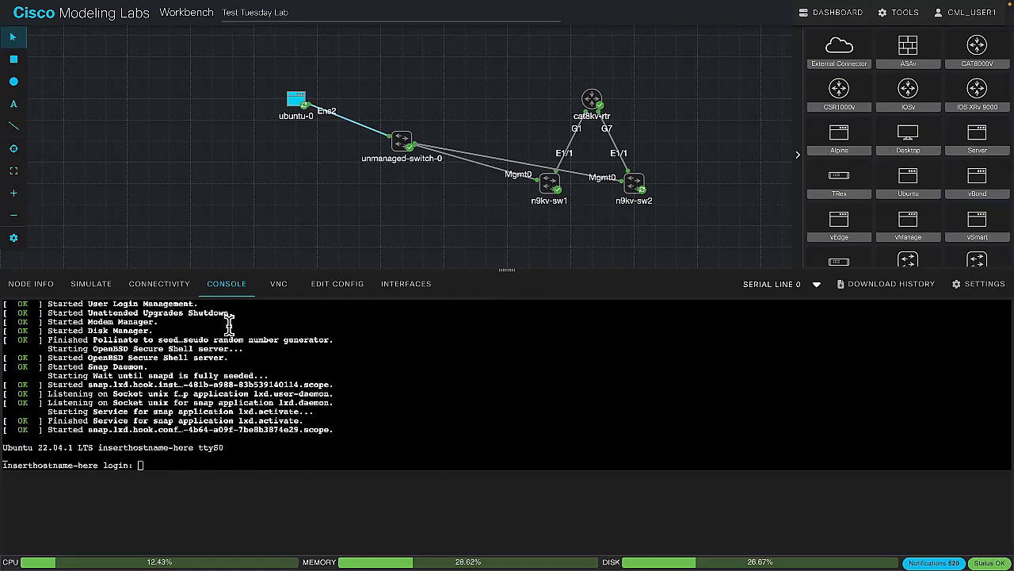
{"action": "type", "text": "cisco"}
{"action": "key", "text": "Return"}
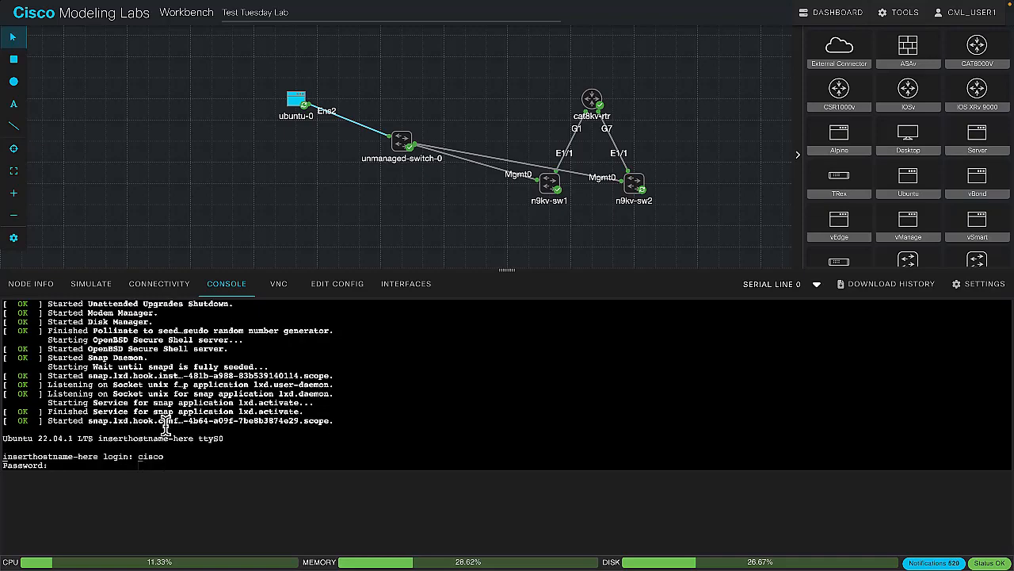
{"action": "key", "text": "Return"}
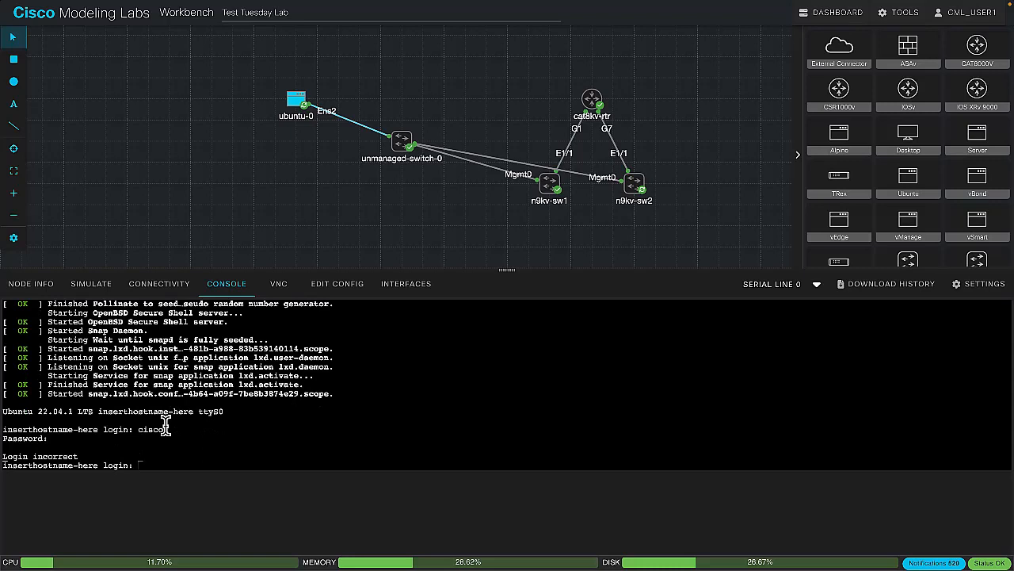
{"action": "type", "text": "cisco"}
{"action": "key", "text": "Return"}
{"action": "key", "text": "Return"}
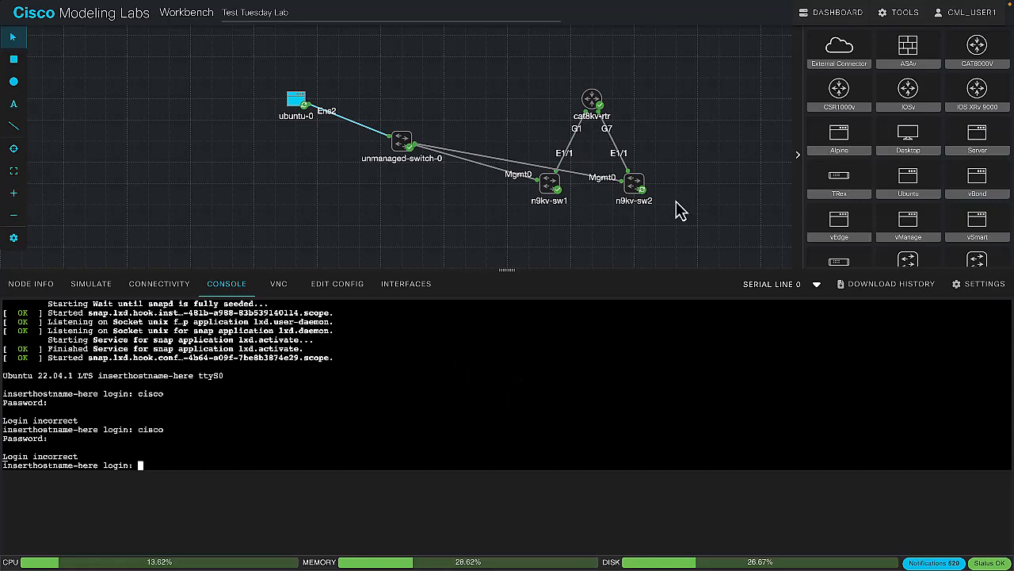
Check whether n9kv-sw2's console has reached a login prompt
{"action": "left_click", "coordinate": [636, 195]}
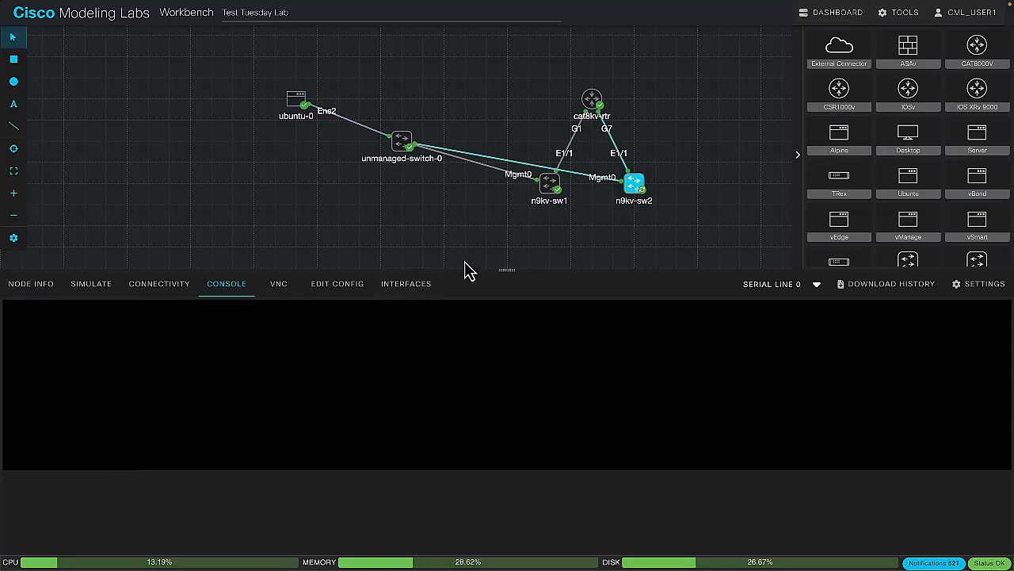
{"action": "left_click", "coordinate": [424, 326]}
{"action": "key", "text": "Return"}
Return to ubuntu-0's console and log in as the default user with the account password
{"action": "left_click", "coordinate": [295, 111]}
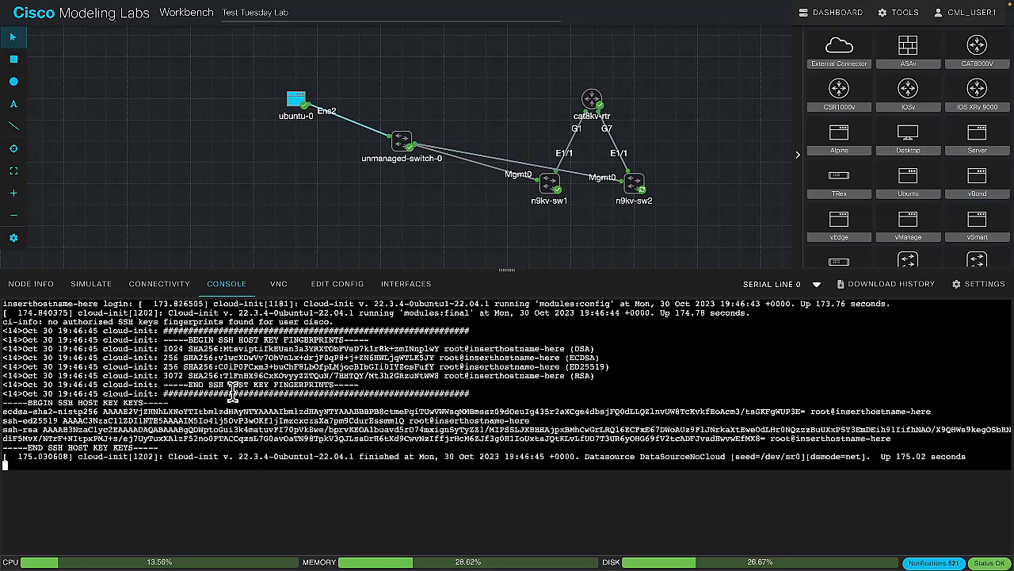
{"action": "key", "text": "Return"}
{"action": "key", "text": "Return"}
{"action": "key", "text": "Return"}
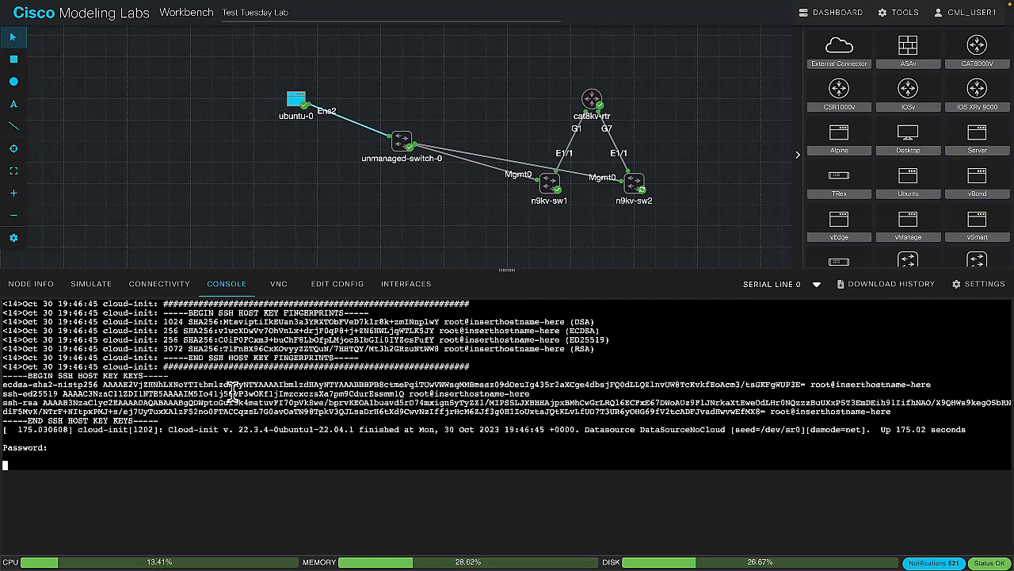
{"action": "type", "text": "cisco"}
{"action": "key", "text": "Return"}
{"action": "key", "text": "Return"}
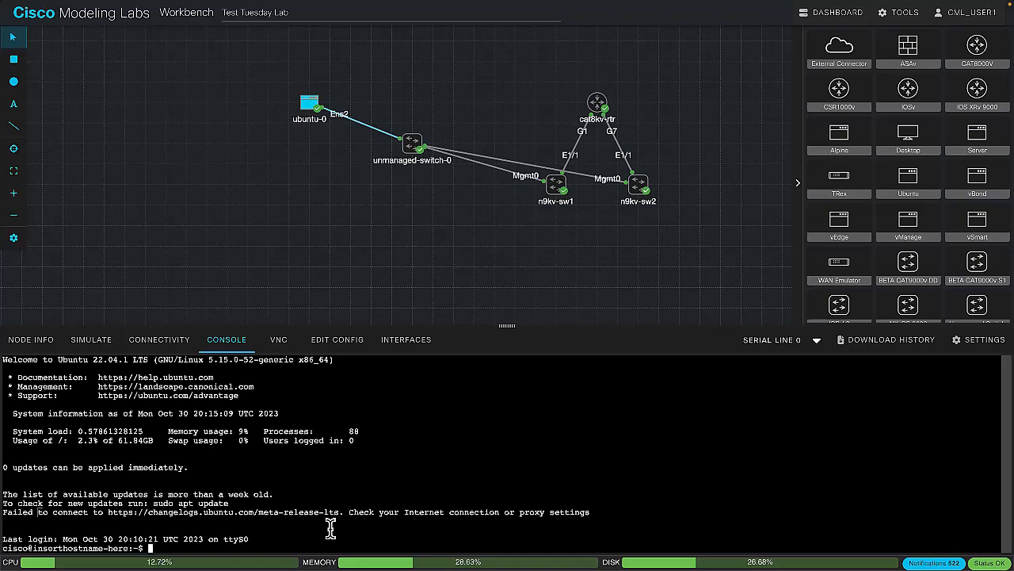
List ubuntu-0's interface addresses with ip a, and delete /etc/netplan/50-cloud-init.yaml with sudo rm
{"action": "type", "text": "ip a"}
{"action": "key", "text": "Return"}
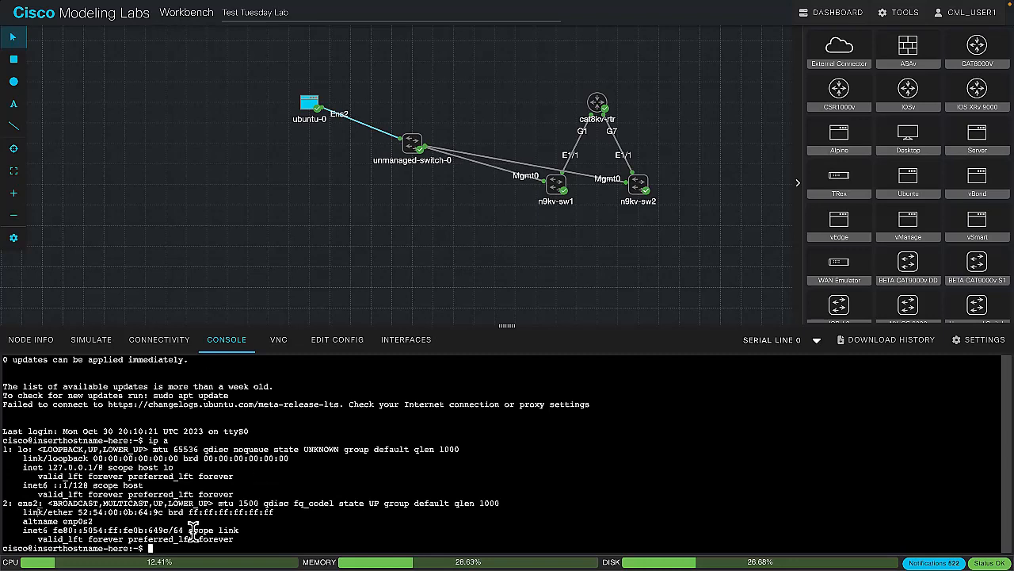
{"action": "type", "text": "sudo rm /etc/net"}
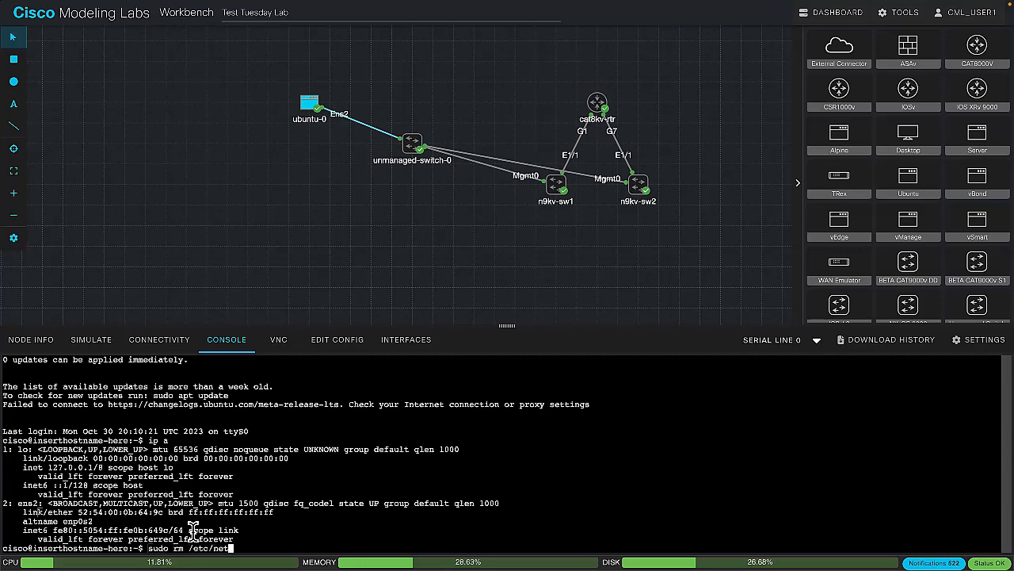
{"action": "key", "text": "Tab"}
{"action": "key", "text": "Tab"}
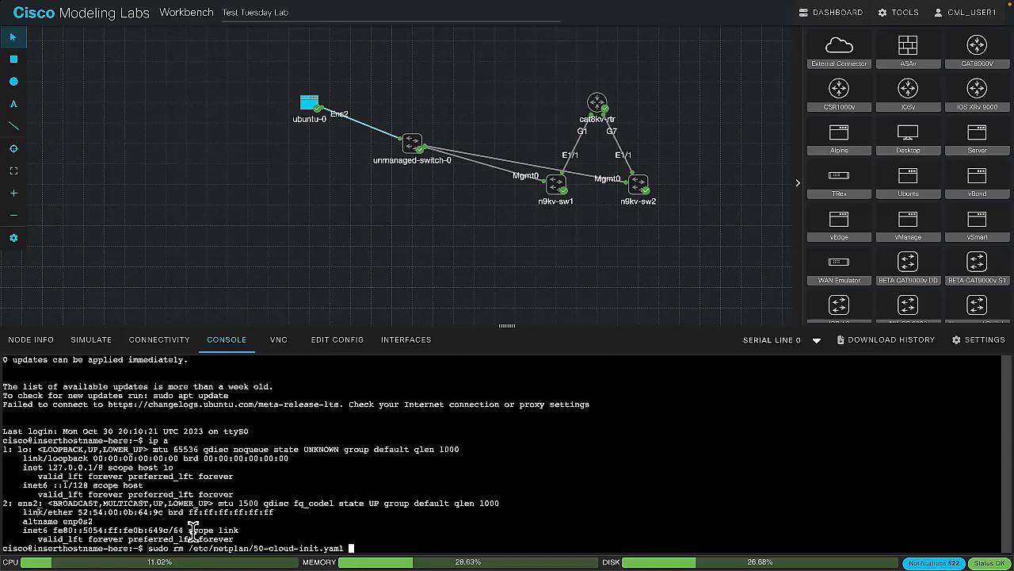
{"action": "key", "text": "Return"}
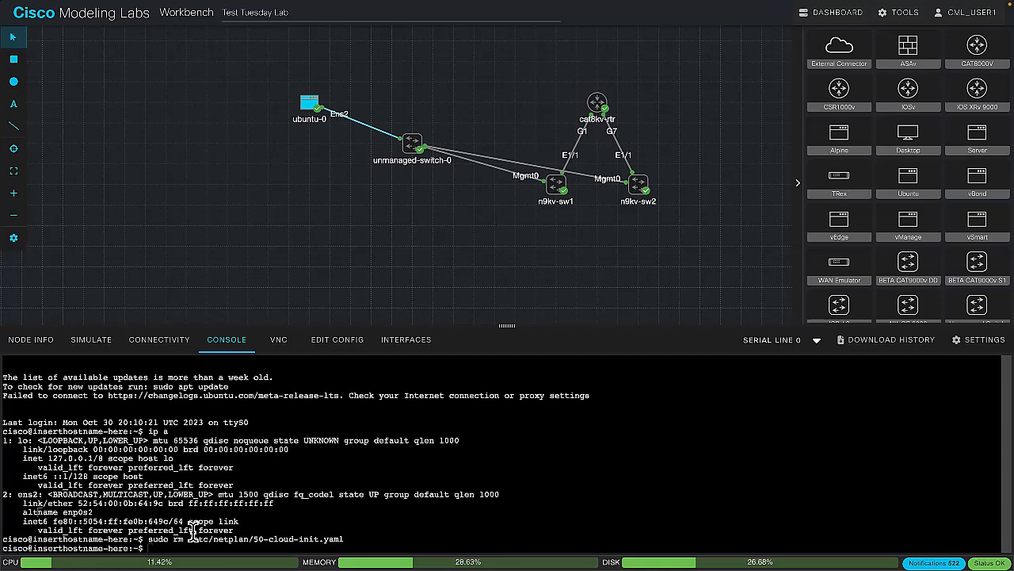
Create /etc/netplan/01-netcfg.yaml in vi with sudo and paste the netplan version 2 settings giving ens2 the address 172.16.1.254/24
{"action": "type", "text": "sudo vi /etc/m"}
{"action": "key", "text": "BackSpace"}
{"action": "type", "text": "netplan/01-ne"}
{"action": "key", "text": "BackSpace"}
{"action": "type", "text": "netcfg.yaml"}
{"action": "key", "text": "Return"}
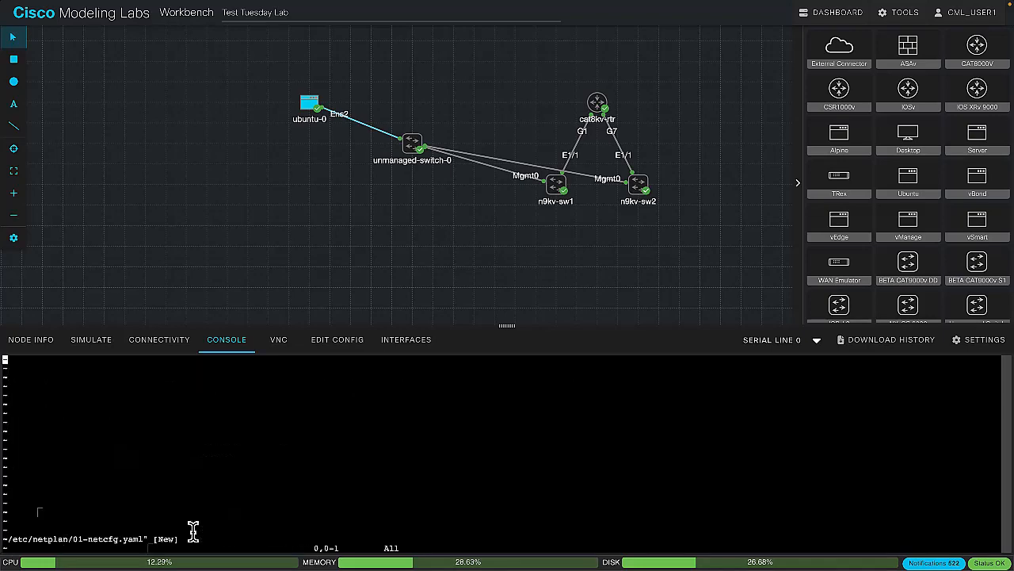
{"action": "key", "text": "i"}
{"action": "key", "text": "ctrl+v"}
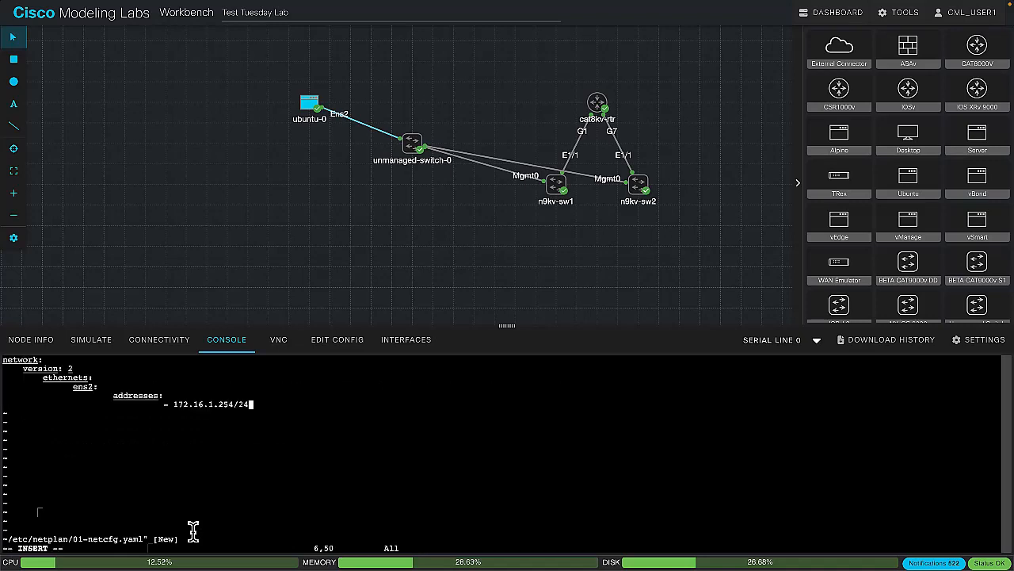
Reduce the indentation of the version and ethernets lines to two spaces in the netplan file
{"action": "key", "text": "Up"}
{"action": "key", "text": "Up"}
{"action": "key", "text": "Up"}
{"action": "key", "text": "Left"}
{"action": "key", "text": "Left"}
{"action": "key", "text": "Left"}
{"action": "key", "text": "BackSpace"}
{"action": "key", "text": "BackSpace"}
{"action": "key", "text": "BackSpace"}
{"action": "key", "text": "BackSpace"}
{"action": "key", "text": "BackSpace"}
{"action": "key", "text": "Return"}
{"action": "key", "text": "Down"}
{"action": "key", "text": "Right"}
{"action": "key", "text": "Right"}
{"action": "key", "text": "Right"}
{"action": "key", "text": "Right"}
{"action": "key", "text": "Right"}
{"action": "key", "text": "Right"}
{"action": "key", "text": "BackSpace"}
{"action": "key", "text": "BackSpace"}
{"action": "key", "text": "BackSpace"}
{"action": "key", "text": "BackSpace"}
{"action": "key", "text": "BackSpace"}
{"action": "key", "text": "BackSpace"}
{"action": "key", "text": "Down"}
{"action": "key", "text": "Right"}
{"action": "key", "text": "Right"}
{"action": "key", "text": "Right"}
{"action": "key", "text": "Right"}
{"action": "key", "text": "Right"}
{"action": "key", "text": "Right"}
{"action": "key", "text": "Right"}
{"action": "key", "text": "Right"}
{"action": "key", "text": "Right"}
{"action": "key", "text": "Right"}
{"action": "key", "text": "Right"}
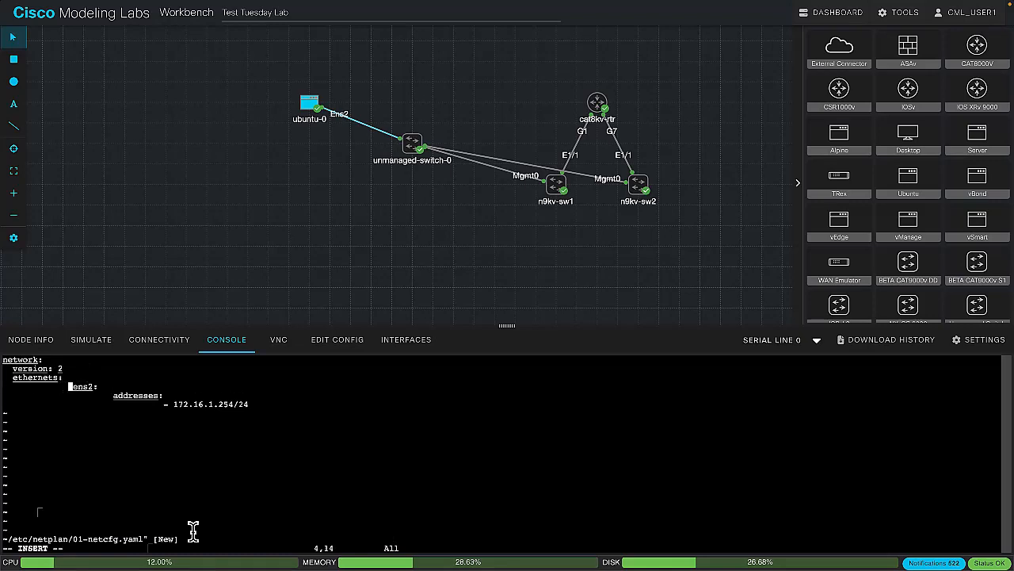
Indent the ens2 line by four spaces and the addresses line by six in the netplan file
{"action": "key", "text": "BackSpace"}
{"action": "key", "text": "BackSpace"}
{"action": "key", "text": "BackSpace"}
{"action": "key", "text": "BackSpace"}
{"action": "key", "text": "BackSpace"}
{"action": "key", "text": "BackSpace"}
{"action": "key", "text": "BackSpace"}
{"action": "key", "text": "BackSpace"}
{"action": "key", "text": "BackSpace"}
{"action": "key", "text": "BackSpace"}
{"action": "key", "text": "BackSpace"}
{"action": "key", "text": "BackSpace"}
{"action": "key", "text": "BackSpace"}
{"action": "key", "text": "BackSpace"}
{"action": "key", "text": "Return"}
{"action": "key", "text": "Right"}
{"action": "key", "text": "Right"}
{"action": "key", "text": "Right"}
{"action": "key", "text": "Right"}
{"action": "key", "text": "Right"}
{"action": "key", "text": "Right"}
{"action": "key", "text": "Right"}
{"action": "key", "text": "Right"}
{"action": "key", "text": "Right"}
{"action": "key", "text": "Right"}
{"action": "key", "text": "Right"}
{"action": "key", "text": "Right"}
{"action": "key", "text": "Right"}
{"action": "key", "text": "Right"}
{"action": "key", "text": "Delete"}
{"action": "key", "text": "Delete"}
{"action": "key", "text": "Delete"}
{"action": "key", "text": "Delete"}
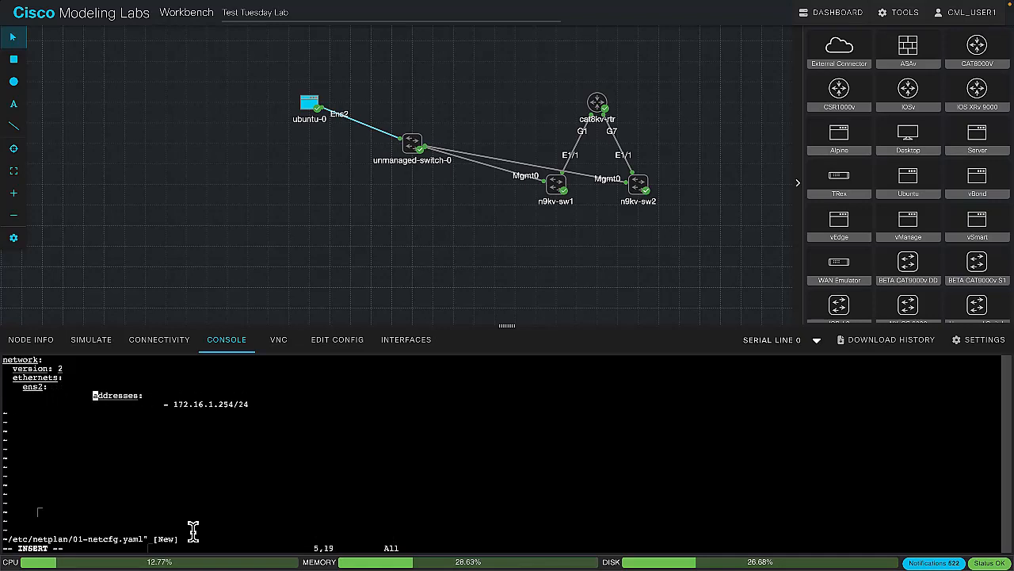
{"action": "key", "text": "BackSpace"}
{"action": "key", "text": "BackSpace"}
{"action": "key", "text": "BackSpace"}
{"action": "key", "text": "BackSpace"}
{"action": "key", "text": "BackSpace"}
{"action": "key", "text": "BackSpace"}
{"action": "key", "text": "BackSpace"}
{"action": "key", "text": "BackSpace"}
{"action": "key", "text": "BackSpace"}
{"action": "key", "text": "BackSpace"}
{"action": "key", "text": "BackSpace"}
{"action": "key", "text": "BackSpace"}
{"action": "key", "text": "BackSpace"}
{"action": "key", "text": "BackSpace"}
{"action": "key", "text": "BackSpace"}
{"action": "key", "text": "BackSpace"}
{"action": "key", "text": "BackSpace"}
{"action": "key", "text": "BackSpace"}
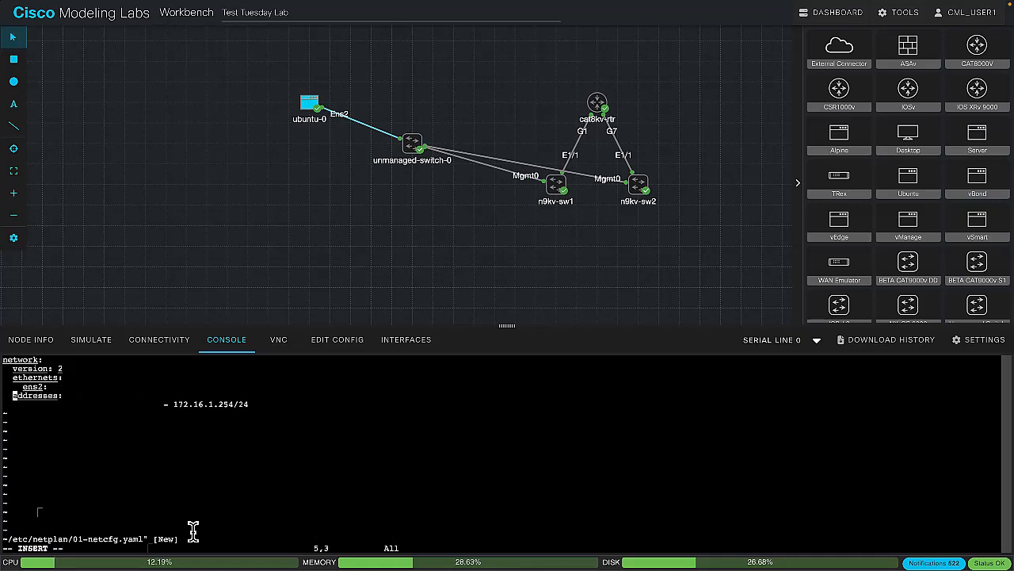
{"action": "key", "text": "BackSpace"}
{"action": "key", "text": "Return"}
Indent the 172.16.1.254/24 list entry by eight spaces, then write the file and quit vi
{"action": "key", "text": "Down"}
{"action": "key", "text": "Right"}
{"action": "key", "text": "BackSpace"}
{"action": "key", "text": "BackSpace"}
{"action": "key", "text": "Right"}
{"action": "key", "text": "Right"}
{"action": "key", "text": "Right"}
{"action": "key", "text": "Right"}
{"action": "key", "text": "Right"}
{"action": "key", "text": "Right"}
{"action": "key", "text": "Right"}
{"action": "key", "text": "Right"}
{"action": "key", "text": "Right"}
{"action": "key", "text": "Right"}
{"action": "key", "text": "Right"}
{"action": "key", "text": "Right"}
{"action": "key", "text": "Right"}
{"action": "key", "text": "Right"}
{"action": "key", "text": "Right"}
{"action": "key", "text": "Right"}
{"action": "key", "text": "Right"}
{"action": "key", "text": "Right"}
{"action": "key", "text": "Right"}
{"action": "key", "text": "Right"}
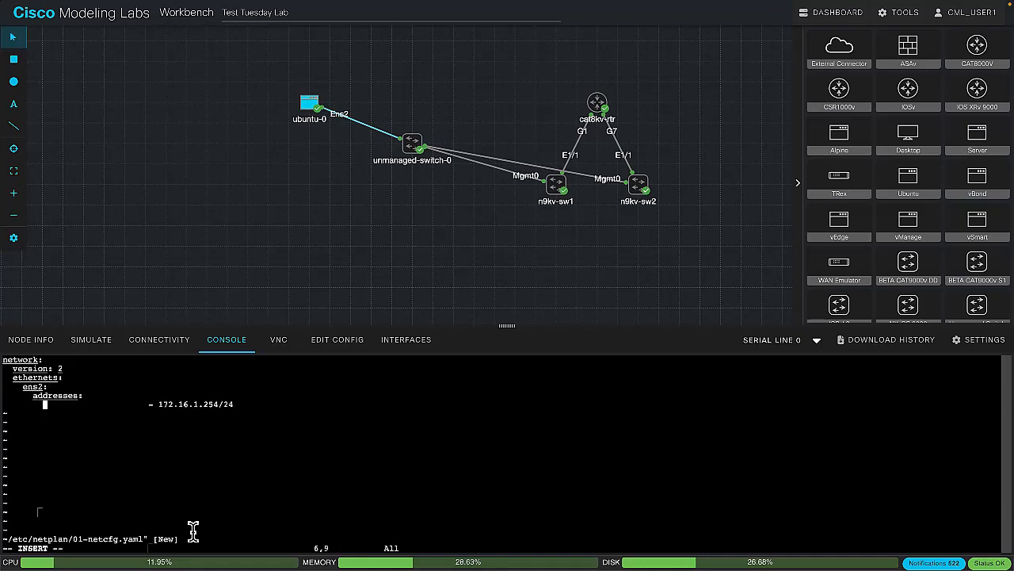
{"action": "key", "text": "Right"}
{"action": "key", "text": "BackSpace"}
{"action": "key", "text": "BackSpace"}
{"action": "key", "text": "BackSpace"}
{"action": "key", "text": "BackSpace"}
{"action": "key", "text": "BackSpace"}
{"action": "key", "text": "BackSpace"}
{"action": "key", "text": "BackSpace"}
{"action": "key", "text": "BackSpace"}
{"action": "key", "text": "BackSpace"}
{"action": "key", "text": "BackSpace"}
{"action": "key", "text": "BackSpace"}
{"action": "key", "text": "BackSpace"}
{"action": "key", "text": "BackSpace"}
{"action": "key", "text": "BackSpace"}
{"action": "key", "text": "BackSpace"}
{"action": "key", "text": "BackSpace"}
{"action": "key", "text": "BackSpace"}
{"action": "key", "text": "BackSpace"}
{"action": "key", "text": "BackSpace"}
{"action": "key", "text": "BackSpace"}
{"action": "key", "text": "BackSpace"}
{"action": "key", "text": "BackSpace"}
{"action": "key", "text": "BackSpace"}
{"action": "key", "text": "BackSpace"}
{"action": "key", "text": "BackSpace"}
{"action": "key", "text": "BackSpace"}
{"action": "key", "text": "BackSpace"}
{"action": "key", "text": "BackSpace"}
{"action": "key", "text": "BackSpace"}
{"action": "key", "text": "BackSpace"}
{"action": "key", "text": "Return"}
{"action": "key", "text": "Escape"}
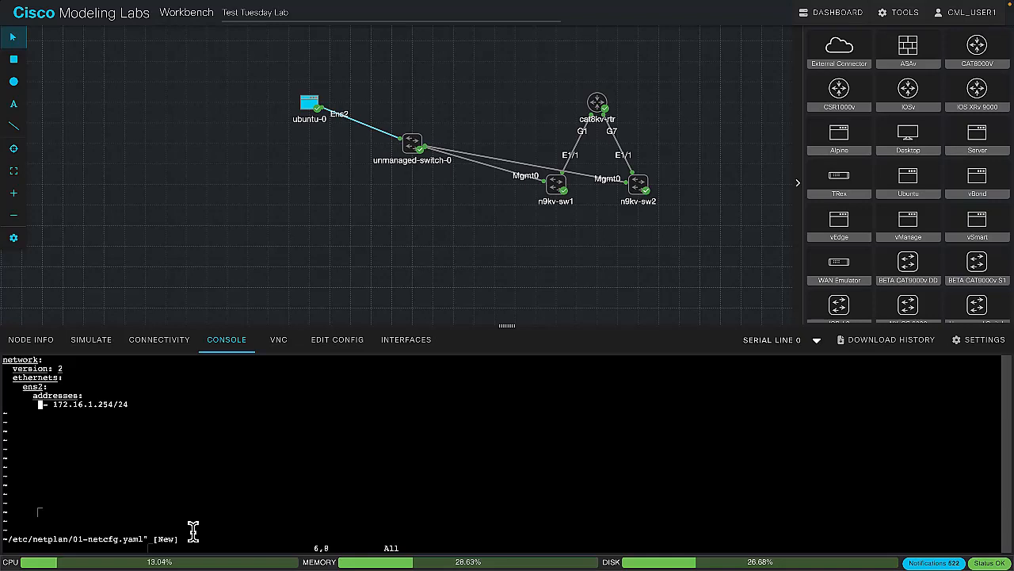
{"action": "type", "text": ":wq"}
{"action": "key", "text": "Return"}
Apply the new network settings with sudo netplan apply and list the interface addresses with ip a
{"action": "type", "text": "sudo netplan app"}
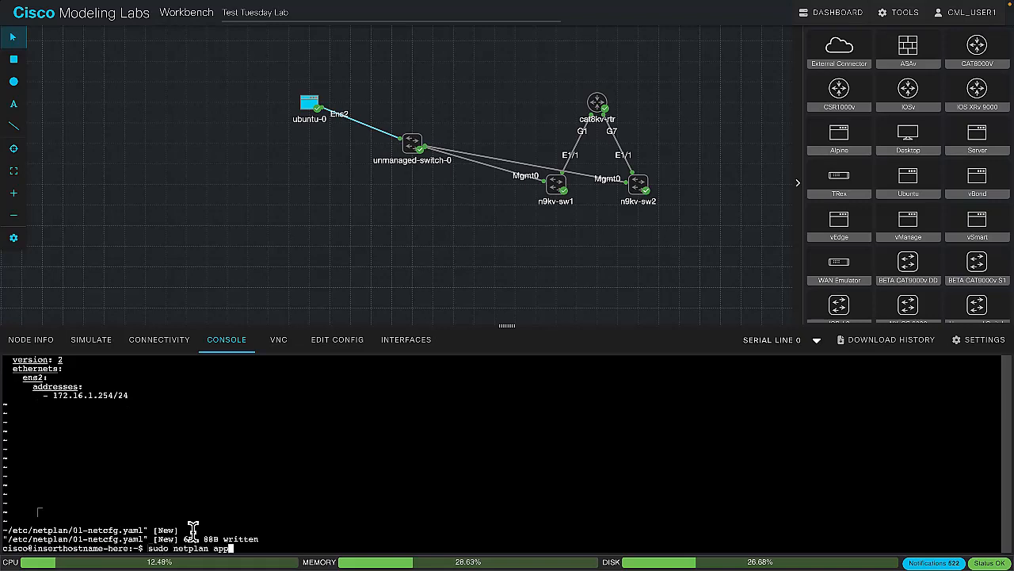
{"action": "type", "text": "ly"}
{"action": "key", "text": "Return"}
{"action": "type", "text": "ip a"}
{"action": "key", "text": "Return"}
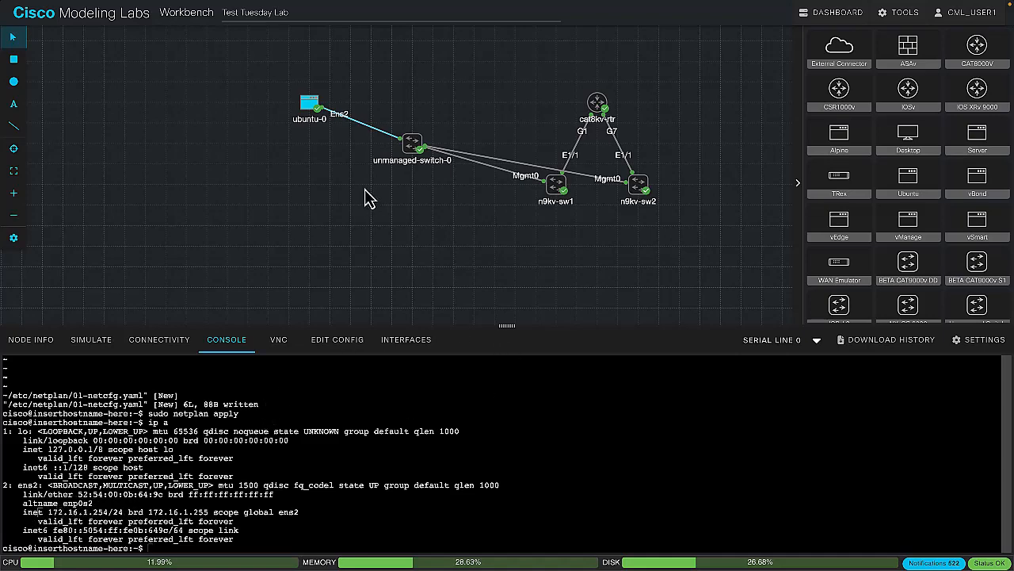
Look up n9kv-sw1's mgmt0 address in its console and ping 172.16.1.1 from ubuntu-0
{"action": "left_click", "coordinate": [556, 185]}
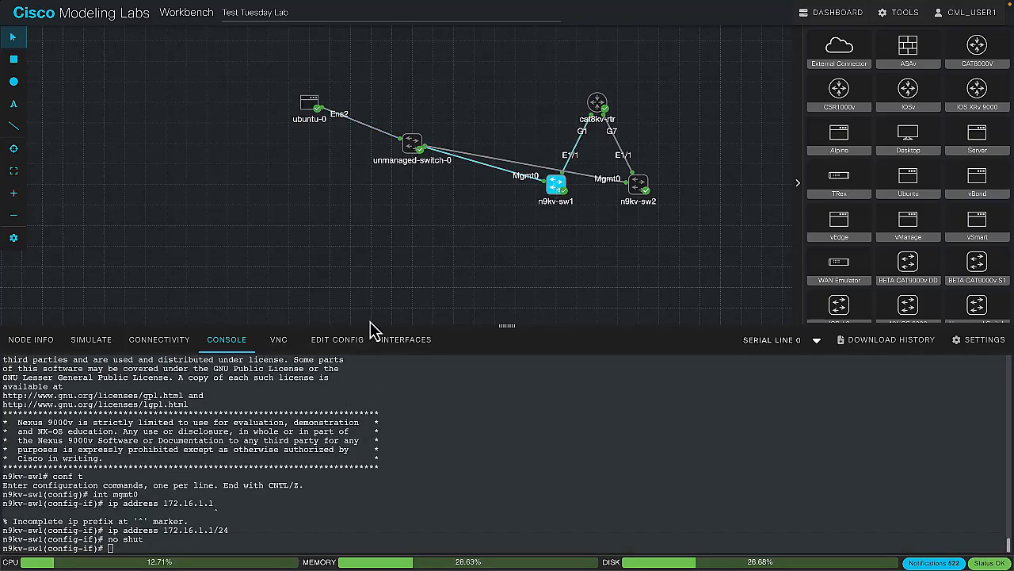
{"action": "left_click", "coordinate": [306, 107]}
{"action": "left_click", "coordinate": [170, 487]}
{"action": "type", "text": "ping 172.16.1.1"}
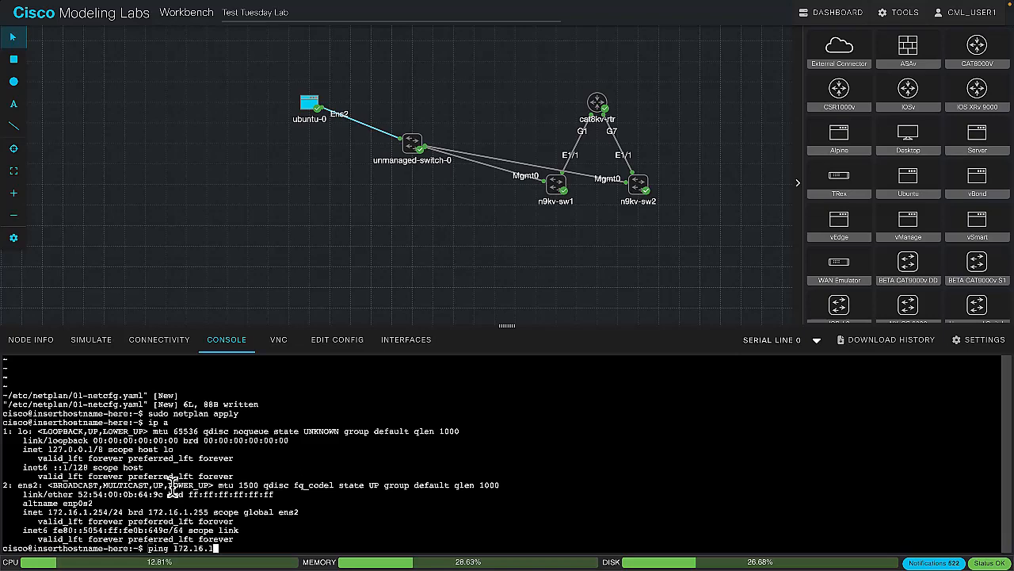
{"action": "key", "text": "Return"}
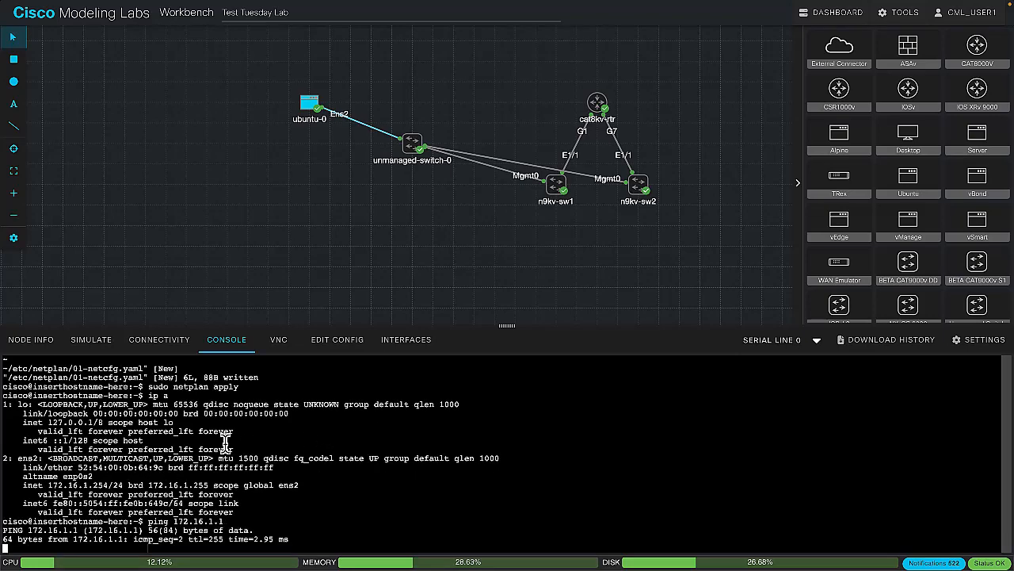
Try to ping 172.16.1.254 from n9kv-sw1 without specifying a VRF, and stop the ping
{"action": "left_click", "coordinate": [557, 186]}
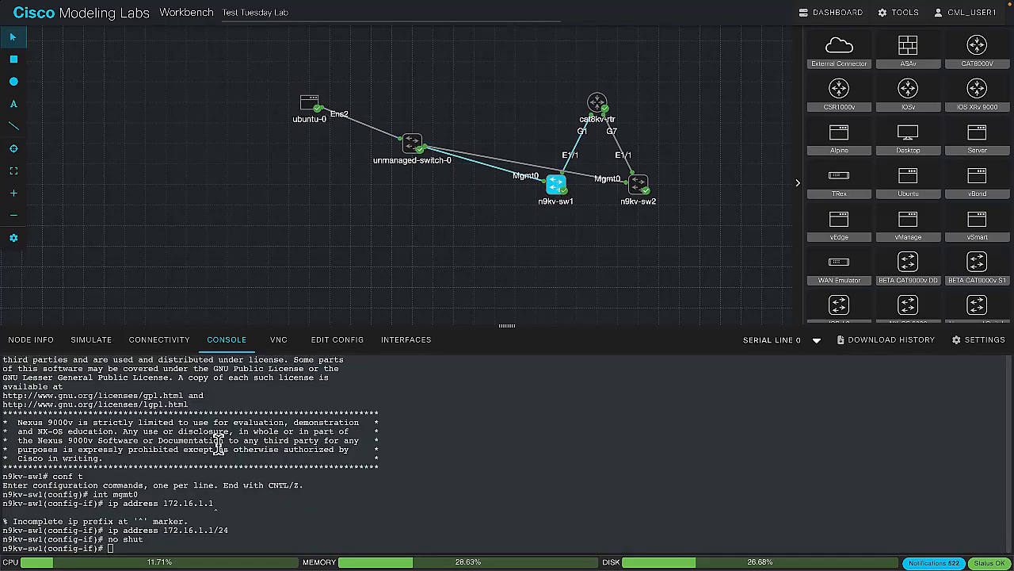
{"action": "type", "text": "ping 172.16.1.254"}
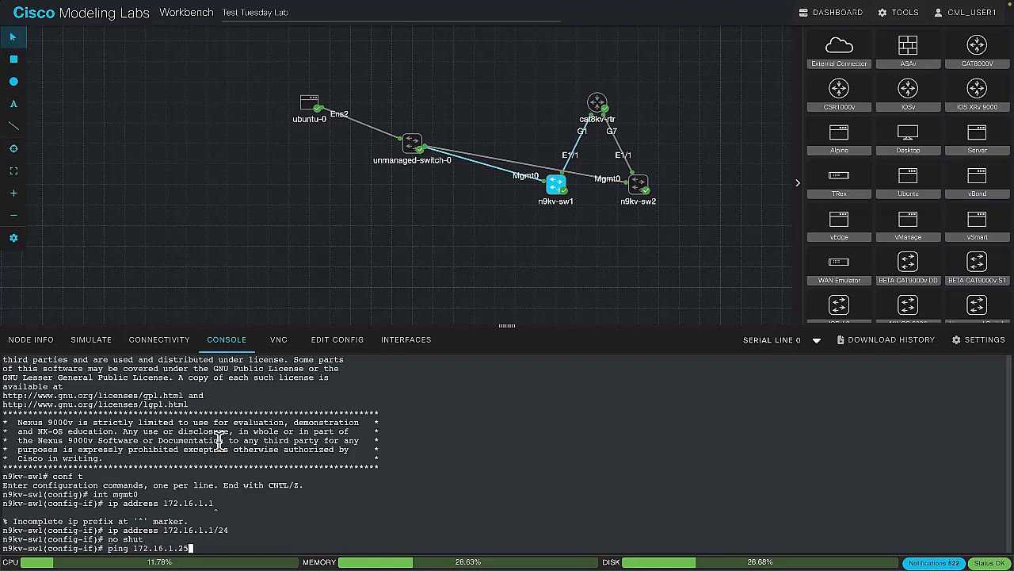
{"action": "key", "text": "Return"}
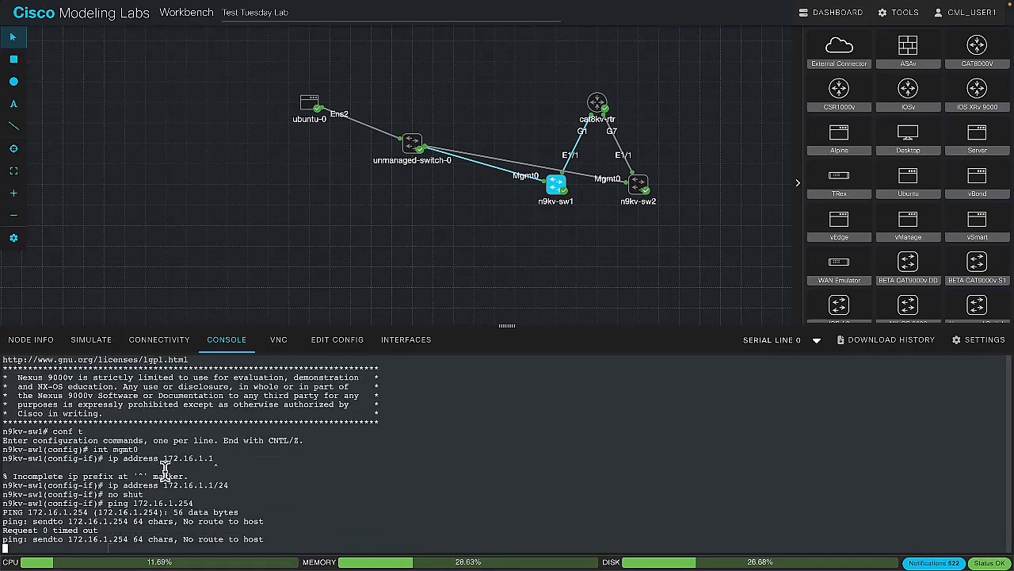
{"action": "key", "text": "ctrl+c"}
Repeat the ping to 172.16.1.254 from n9kv-sw1 through vrf management
{"action": "key", "text": "Up"}
{"action": "key", "text": "Up"}
{"action": "key", "text": "Up"}
{"action": "type", "text": "vrf management"}
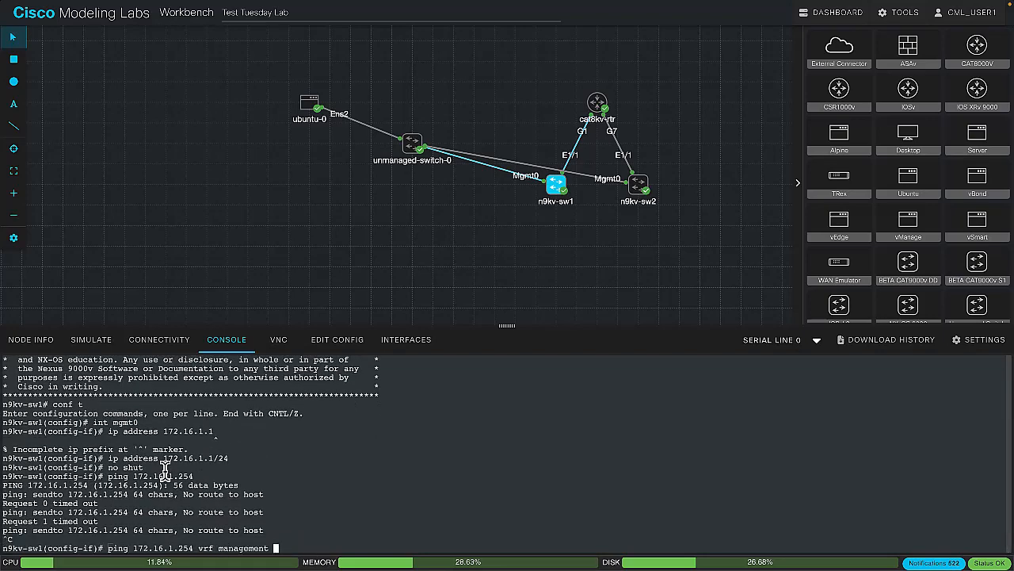
{"action": "key", "text": "Return"}
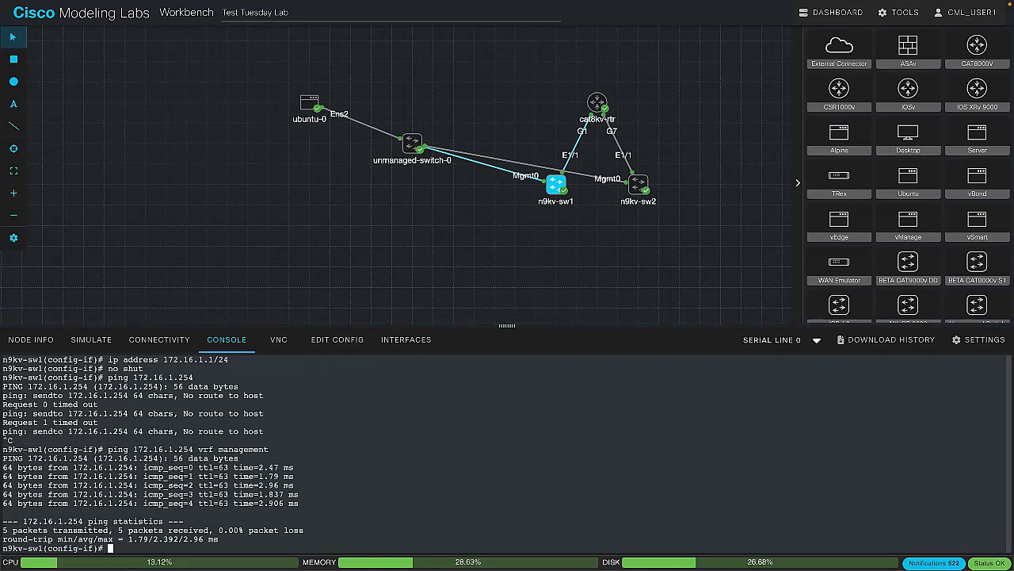
Open n9kv-sw2's console and log in as admin with the account password
{"action": "left_click", "coordinate": [634, 187]}
{"action": "type", "text": "admin"}
{"action": "key", "text": "Return"}
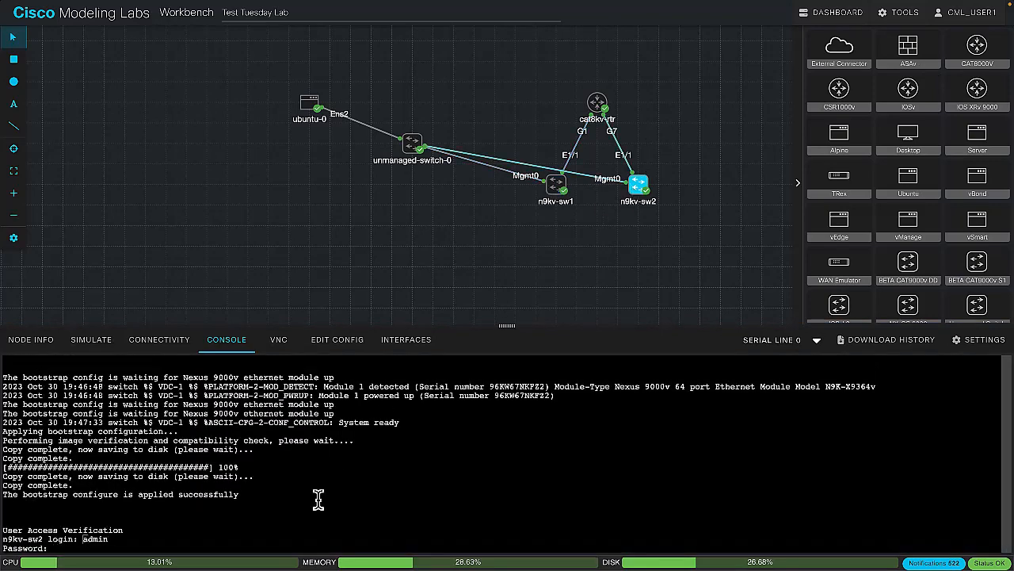
{"action": "key", "text": "Return"}
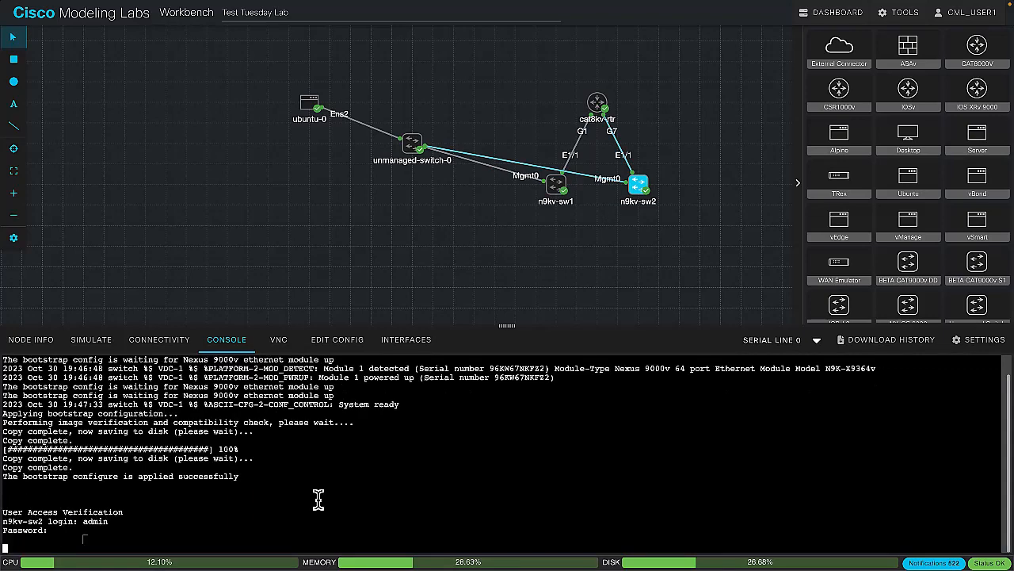
Review the interface settings in n9kv-sw2's stored configuration
{"action": "left_click", "coordinate": [326, 339]}
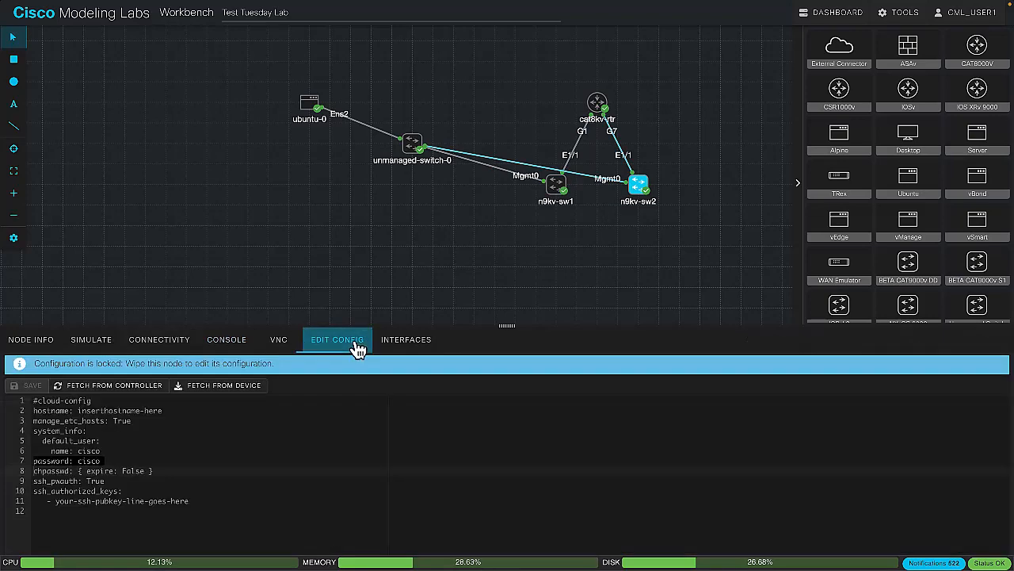
{"action": "left_click", "coordinate": [184, 386]}
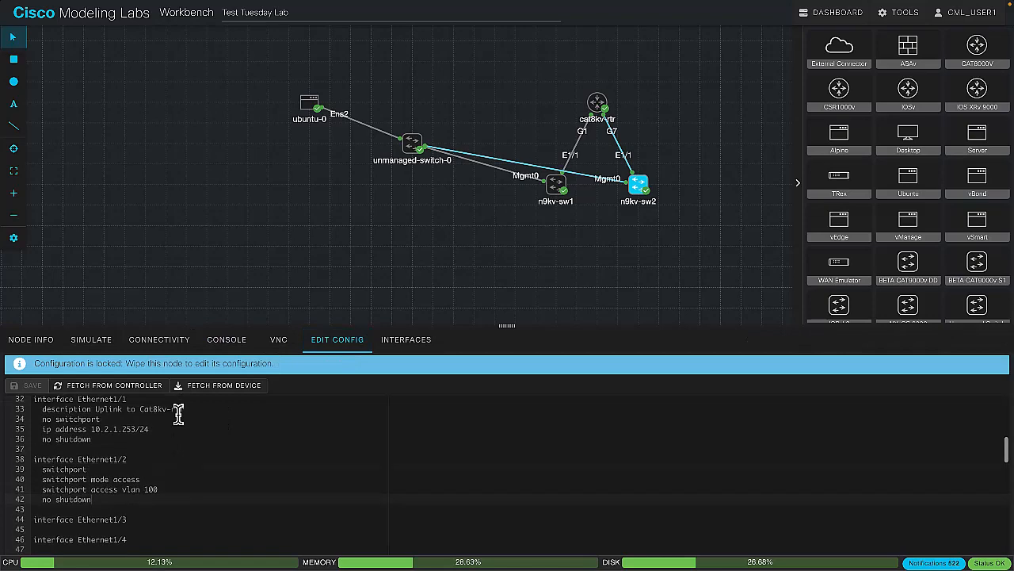
{"action": "scroll", "coordinate": [179, 412], "scroll_direction": "down", "scroll_amount": 3}
{"action": "scroll", "coordinate": [179, 412], "scroll_direction": "down", "scroll_amount": 5}
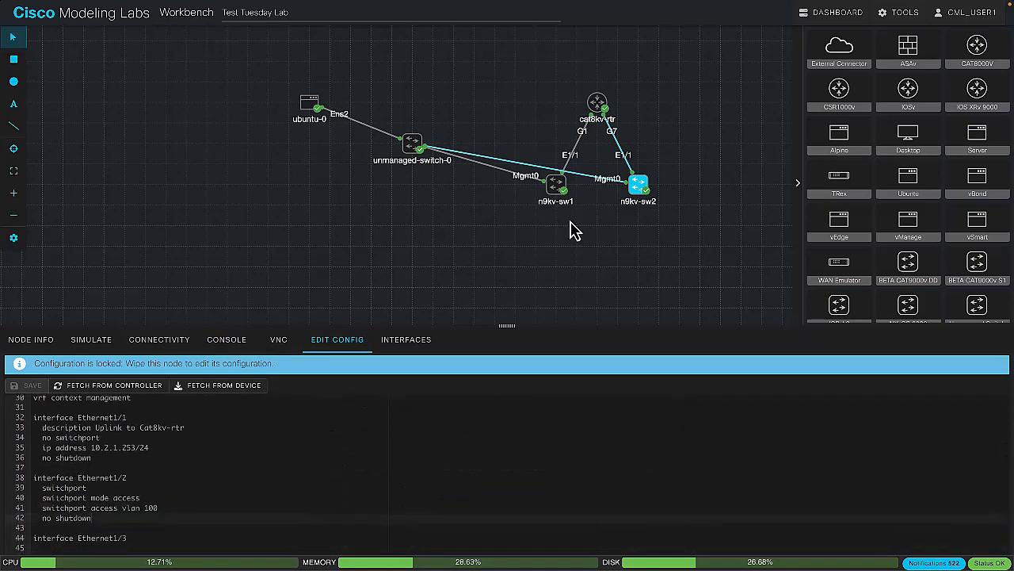
Display n9kv-sw2's running configuration in its console and check the Ethernet1/2 interface settings
{"action": "left_click", "coordinate": [226, 339]}
{"action": "type", "text": "sho run"}
{"action": "key", "text": "Return"}
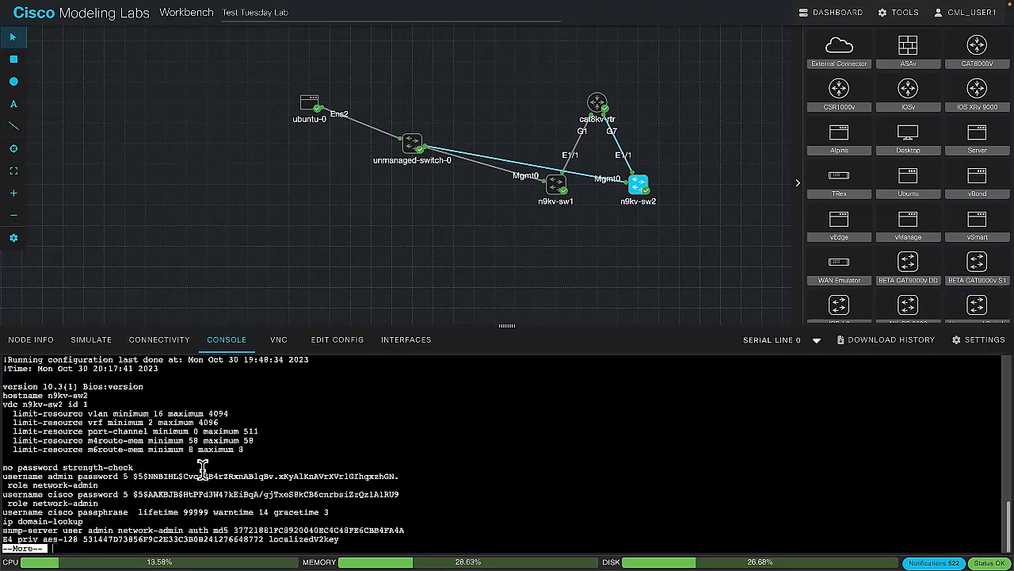
{"action": "key", "text": "space"}
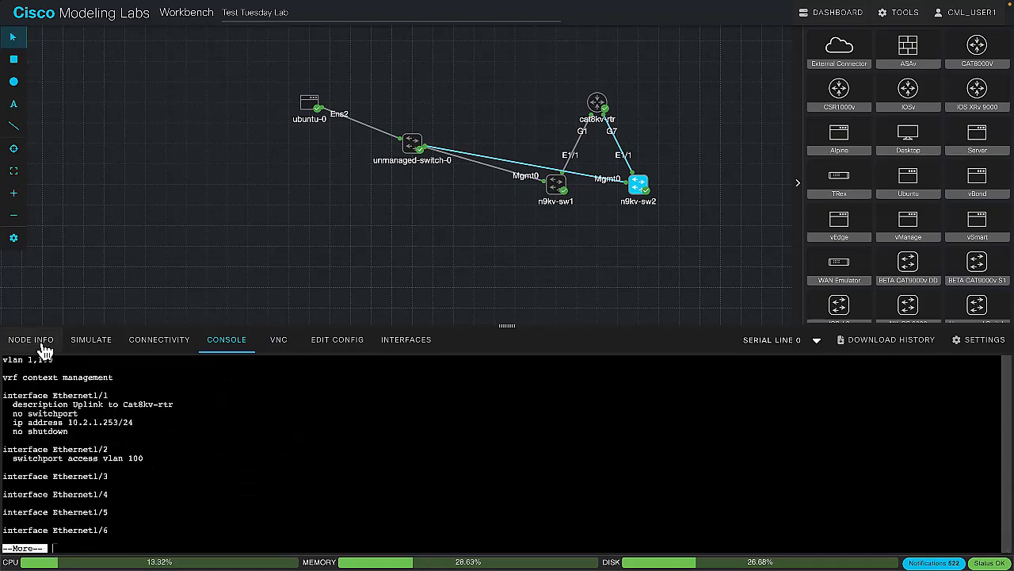
{"action": "left_click_drag", "start_coordinate": [8, 438], "coordinate": [192, 467]}
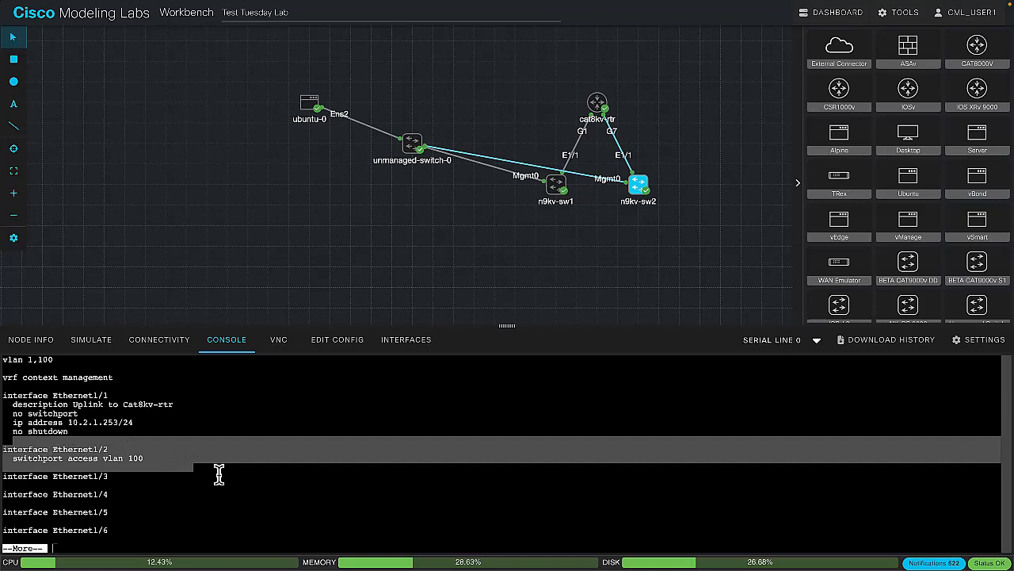
{"action": "left_click", "coordinate": [219, 473]}
{"action": "type", "text": "q"}
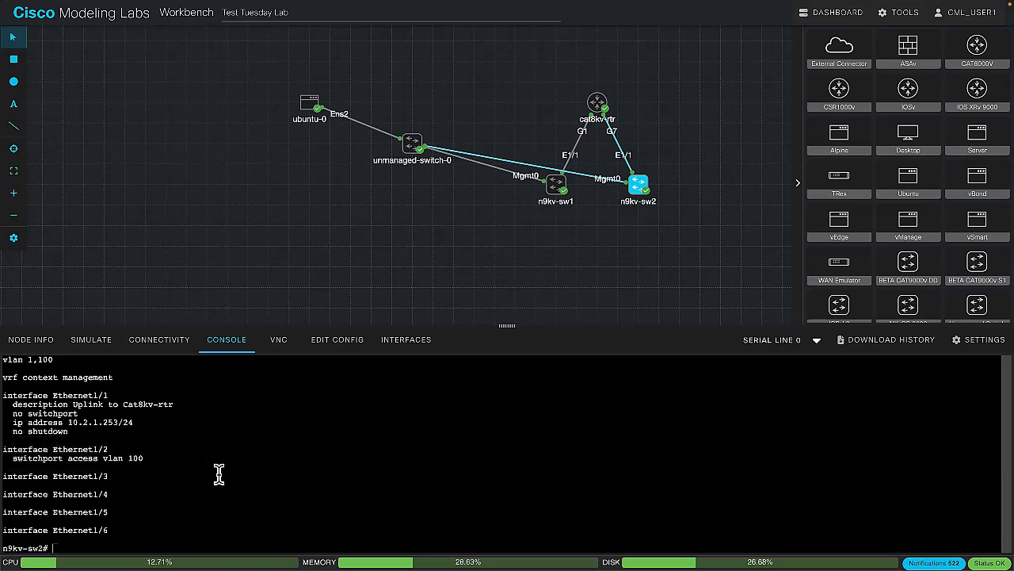
{"action": "type", "text": "s"}
Assign 172.16.1.2/24 to interface mgmt0 on n9kv-sw2, enable the interface, and leave configuration mode
{"action": "key", "text": "BackSpace"}
{"action": "type", "text": "conf t"}
{"action": "key", "text": "Return"}
{"action": "type", "text": "int mgmt0"}
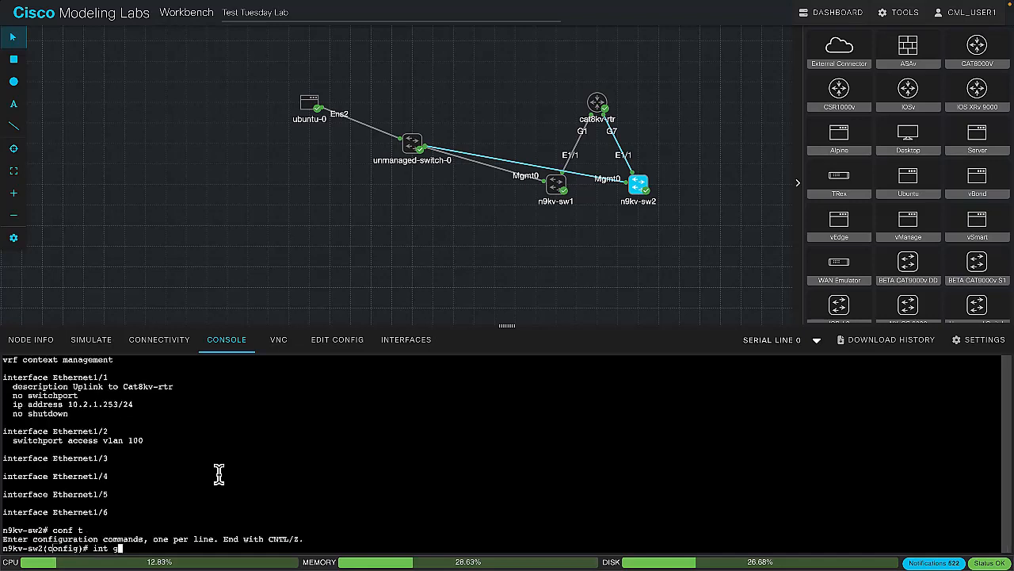
{"action": "key", "text": "Return"}
{"action": "type", "text": "ip"}
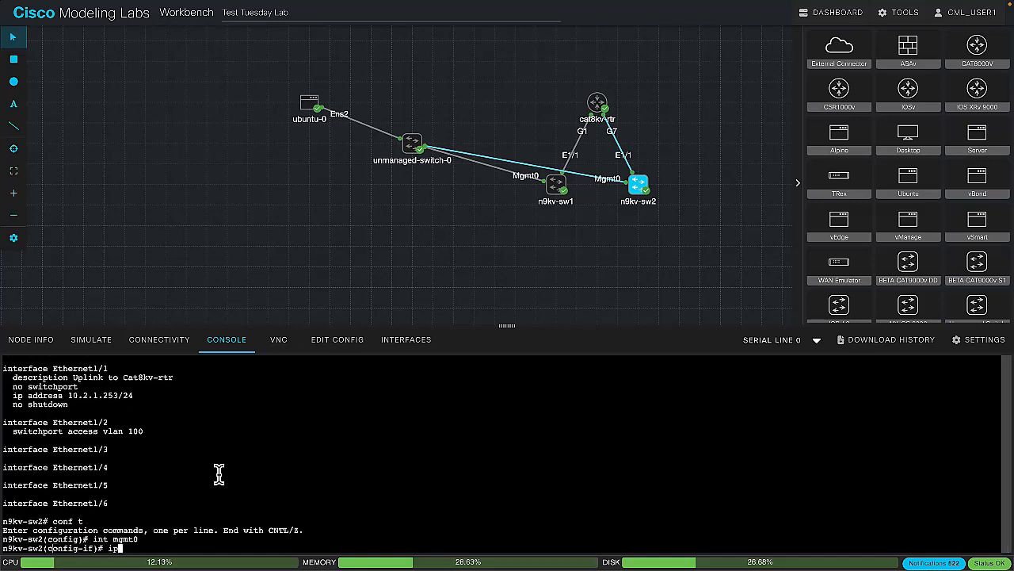
{"action": "type", "text": " address 172.16.1.2/24"}
{"action": "key", "text": "Return"}
{"action": "type", "text": "no shut"}
{"action": "key", "text": "Return"}
{"action": "type", "text": "e"}
Try to ping 172.16.1.254 from n9kv-sw2 without specifying a VRF, and stop the ping
{"action": "type", "text": "ping 172.16.1.254"}
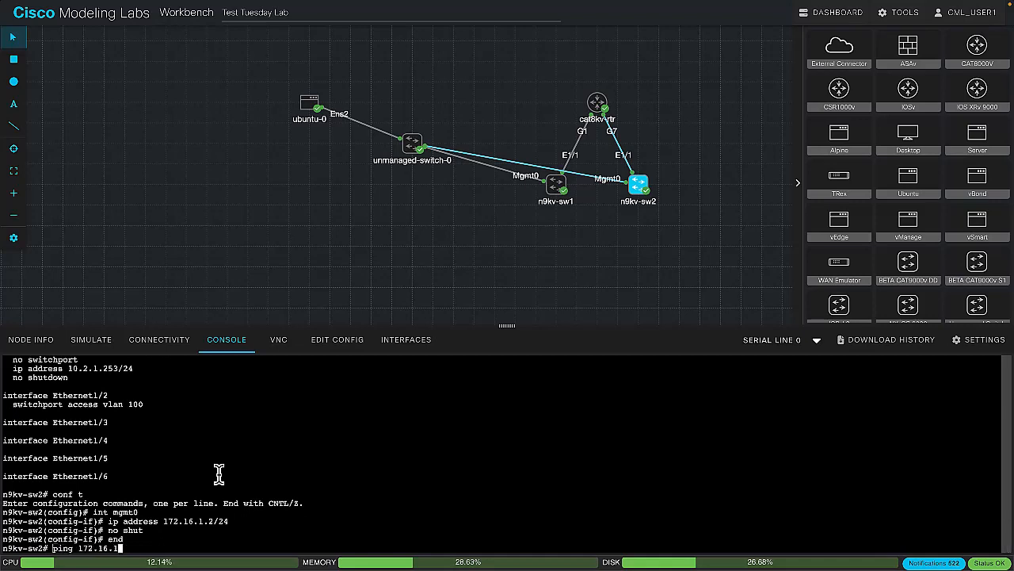
{"action": "key", "text": "Return"}
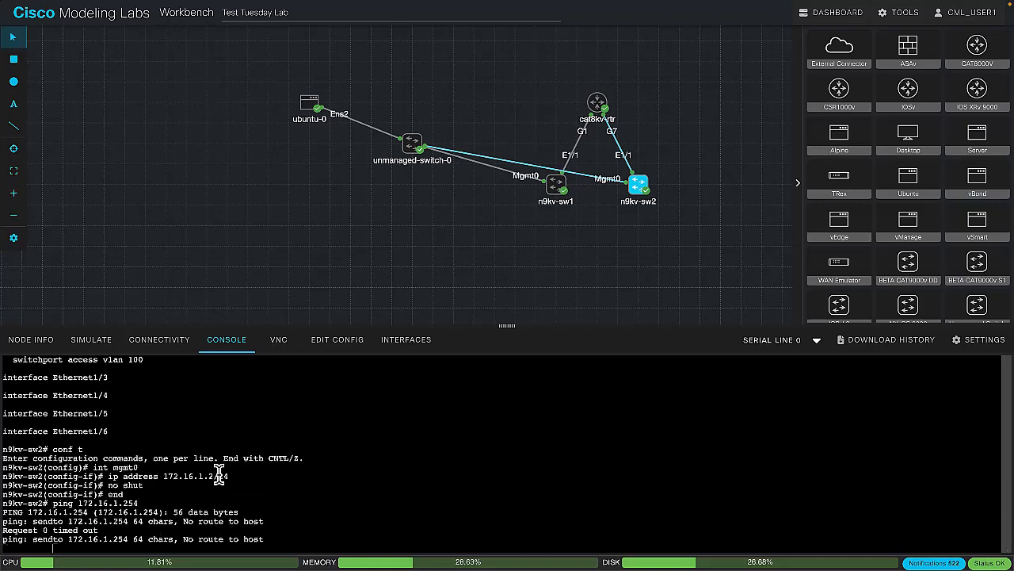
{"action": "key", "text": "ctrl+c"}
Repeat the ping to 172.16.1.254 from n9kv-sw2 through vrf management
{"action": "key", "text": "Up"}
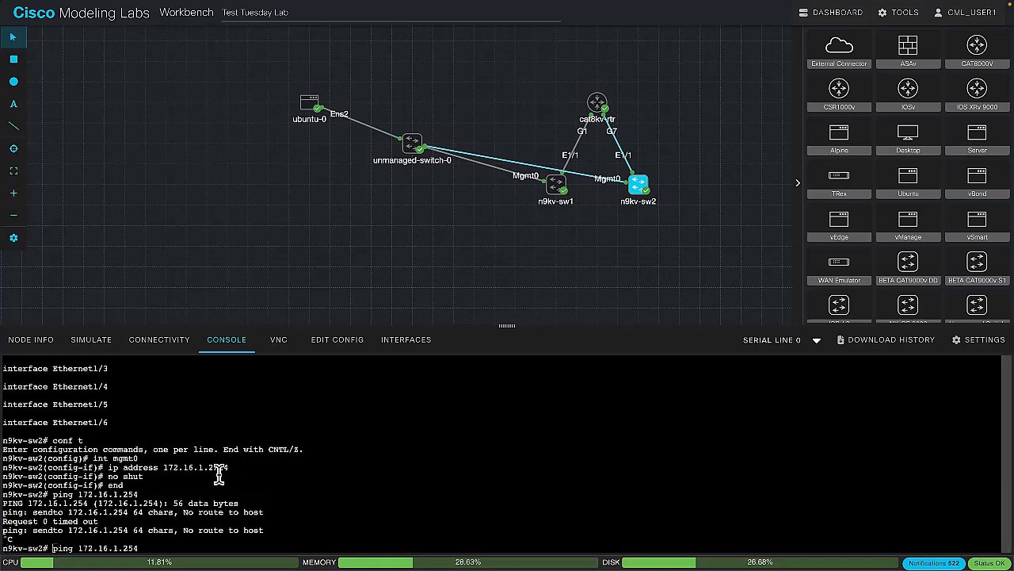
{"action": "type", "text": "vrf management"}
{"action": "key", "text": "Return"}
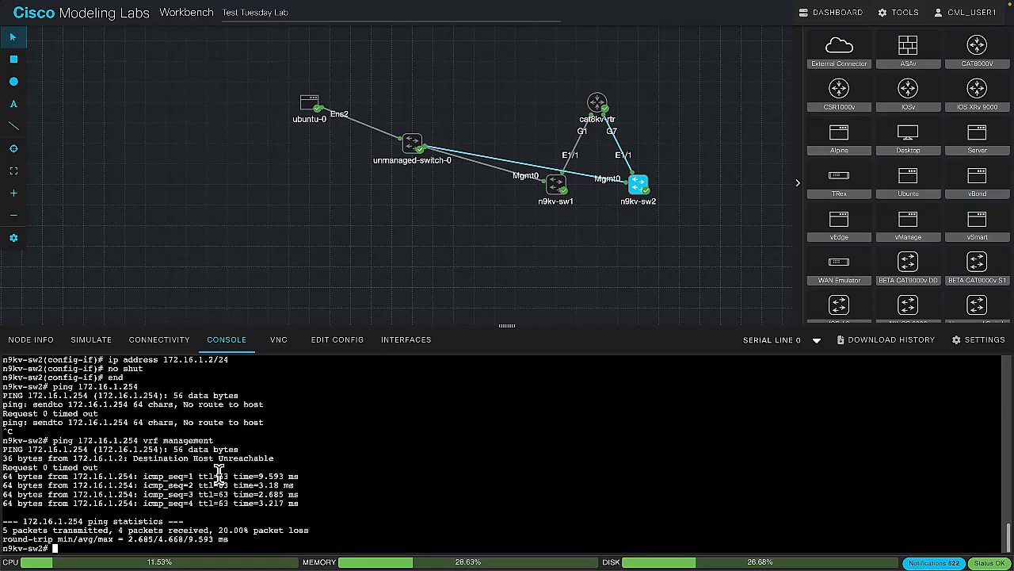
Ping 172.16.1.1 from n9kv-sw2 through vrf management
{"action": "key", "text": "Up"}
{"action": "key", "text": "Left"}
{"action": "key", "text": "Left"}
{"action": "key", "text": "Left"}
{"action": "key", "text": "Left"}
{"action": "key", "text": "Left"}
{"action": "key", "text": "Left"}
{"action": "key", "text": "Left"}
{"action": "key", "text": "Left"}
{"action": "key", "text": "Left"}
{"action": "key", "text": "Left"}
{"action": "key", "text": "Left"}
{"action": "key", "text": "Left"}
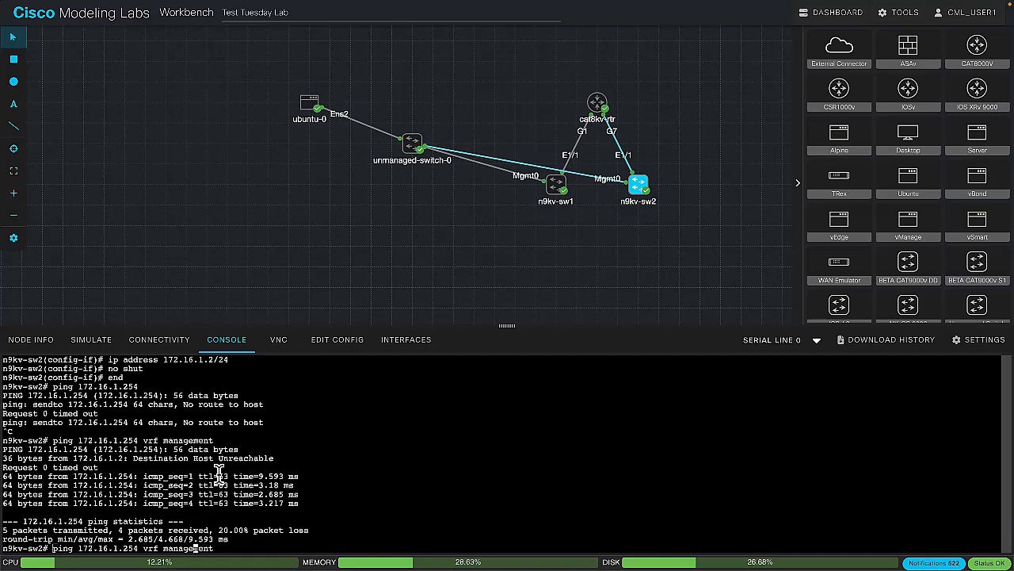
{"action": "key", "text": "Left"}
{"action": "key", "text": "Left"}
{"action": "key", "text": "BackSpace"}
{"action": "key", "text": "BackSpace"}
{"action": "key", "text": "BackSpace"}
{"action": "type", "text": "1"}
{"action": "key", "text": "Return"}
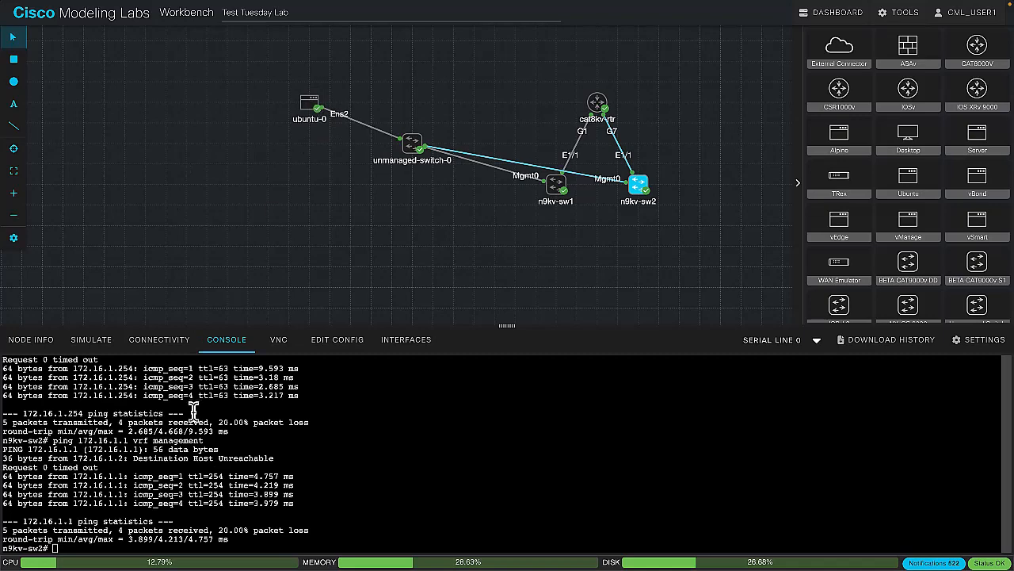
Stop the running ping on ubuntu-0 and connect over SSH to 172.16.1.1 as admin, accepting the host key and entering the account password
{"action": "left_click", "coordinate": [309, 104]}
{"action": "left_click", "coordinate": [194, 432]}
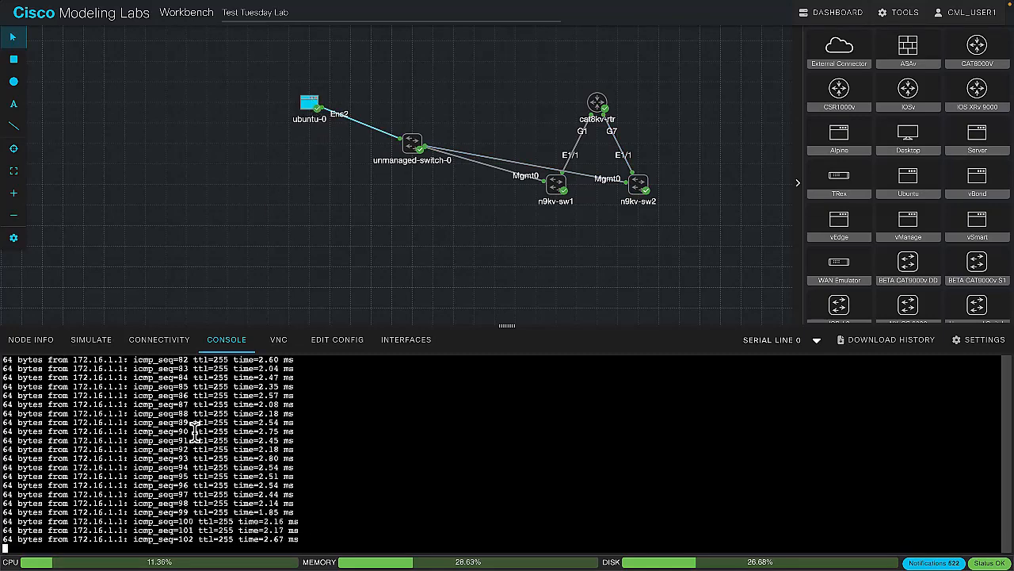
{"action": "key", "text": "ctrl+c"}
{"action": "type", "text": "ssh admin@172.16.1.1"}
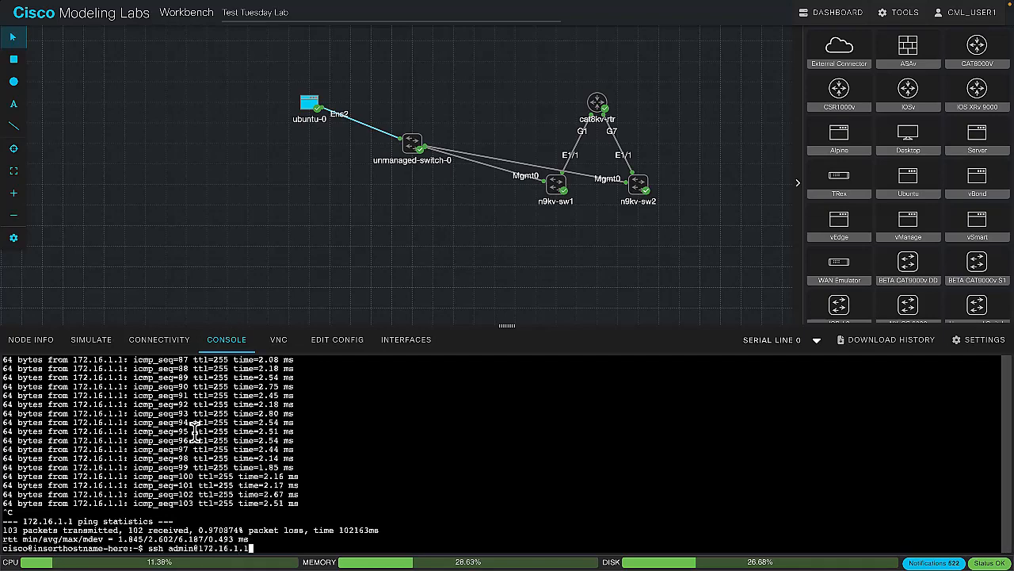
{"action": "key", "text": "Return"}
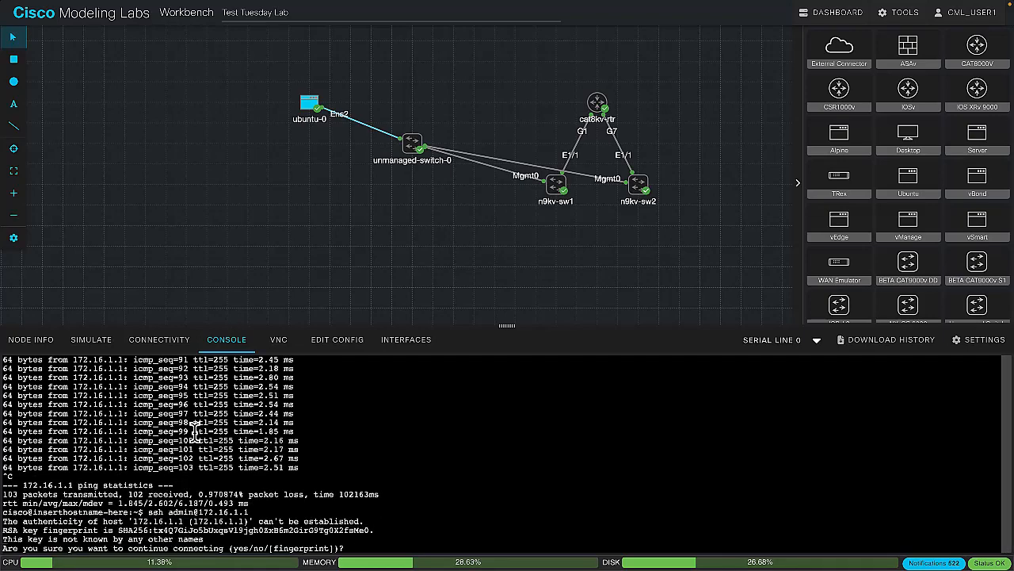
{"action": "type", "text": "yes"}
{"action": "key", "text": "Return"}
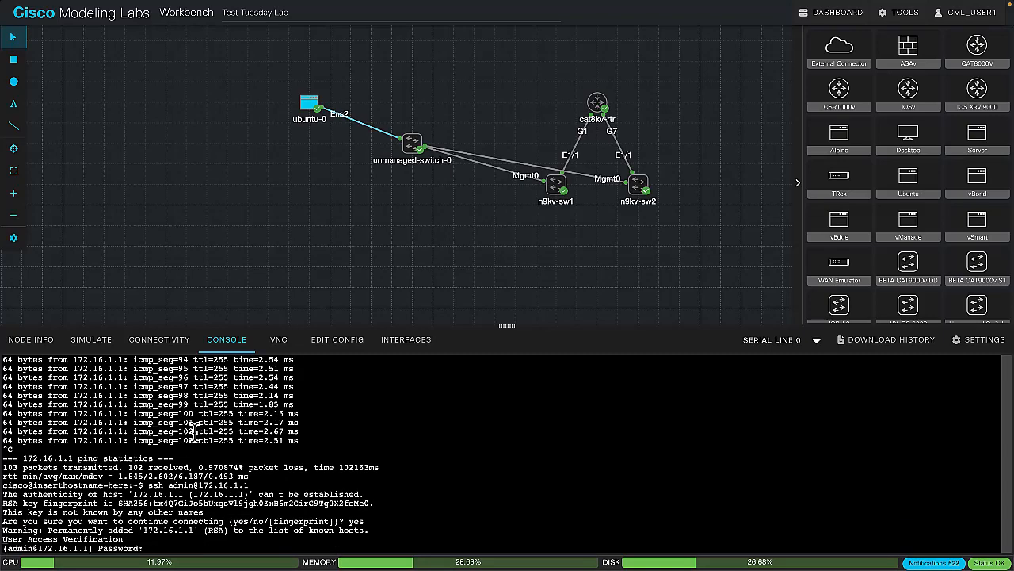
{"action": "type", "text": "cisco"}
{"action": "key", "text": "Return"}
Close the n9kv-sw1 session and connect over SSH to 172.16.1.2 as admin, accepting the host key and entering the account password
{"action": "type", "text": "exit"}
{"action": "key", "text": "Return"}
{"action": "key", "text": "Up"}
{"action": "key", "text": "BackSpace"}
{"action": "type", "text": "2"}
{"action": "key", "text": "Return"}
{"action": "type", "text": "yes"}
{"action": "key", "text": "Return"}
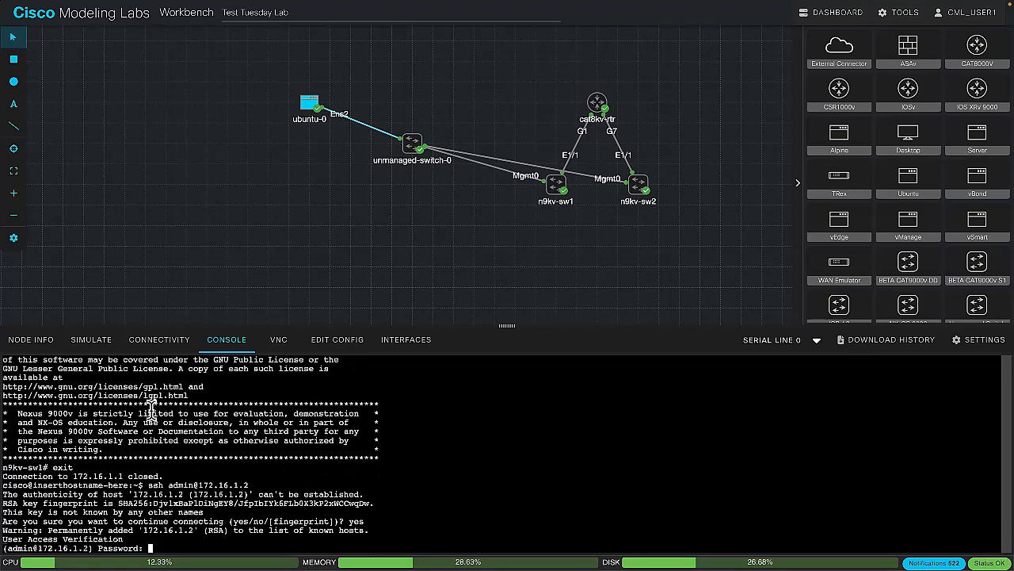
{"action": "type", "text": "cisco"}
{"action": "key", "text": "Return"}
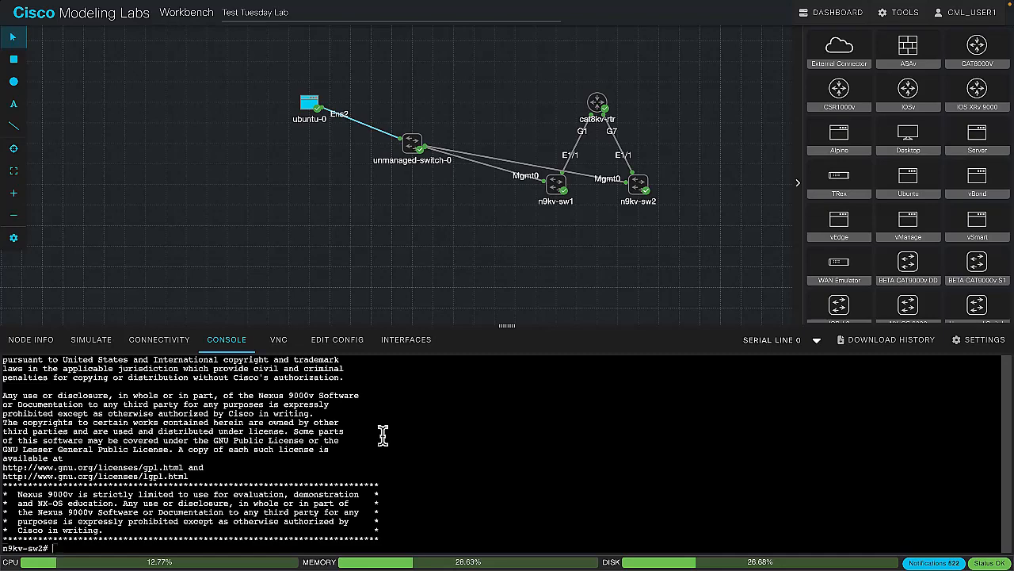
Open the console of cat8kv-rtr
{"action": "scroll", "coordinate": [962, 206], "scroll_direction": "down", "scroll_amount": 1}
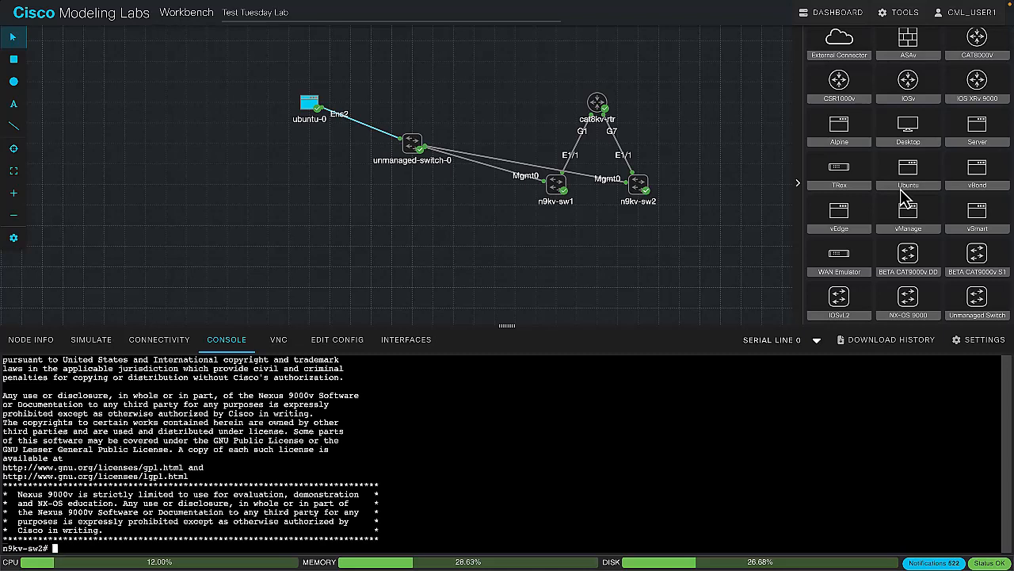
{"action": "left_click", "coordinate": [601, 110]}
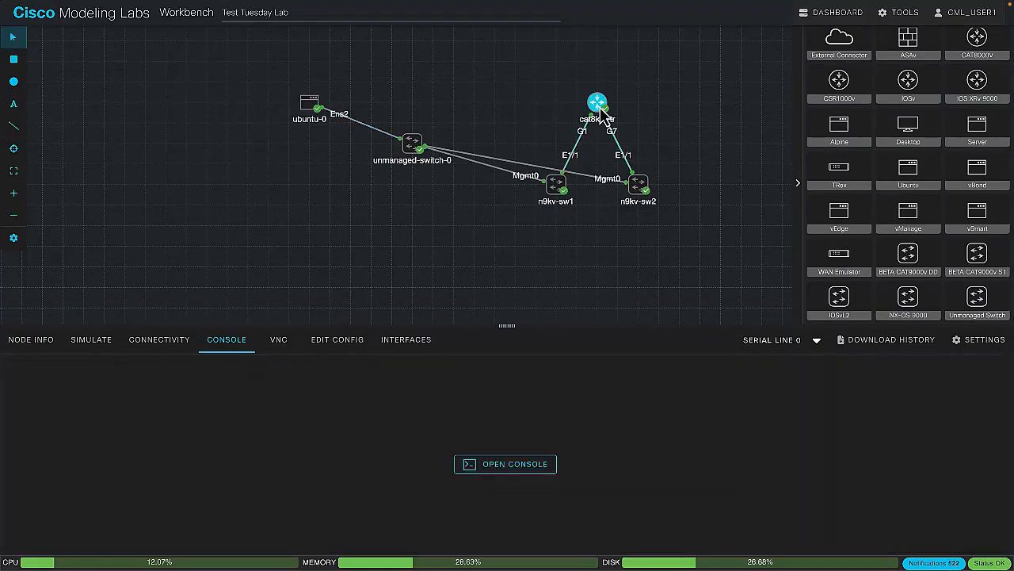
{"action": "left_click", "coordinate": [471, 466]}
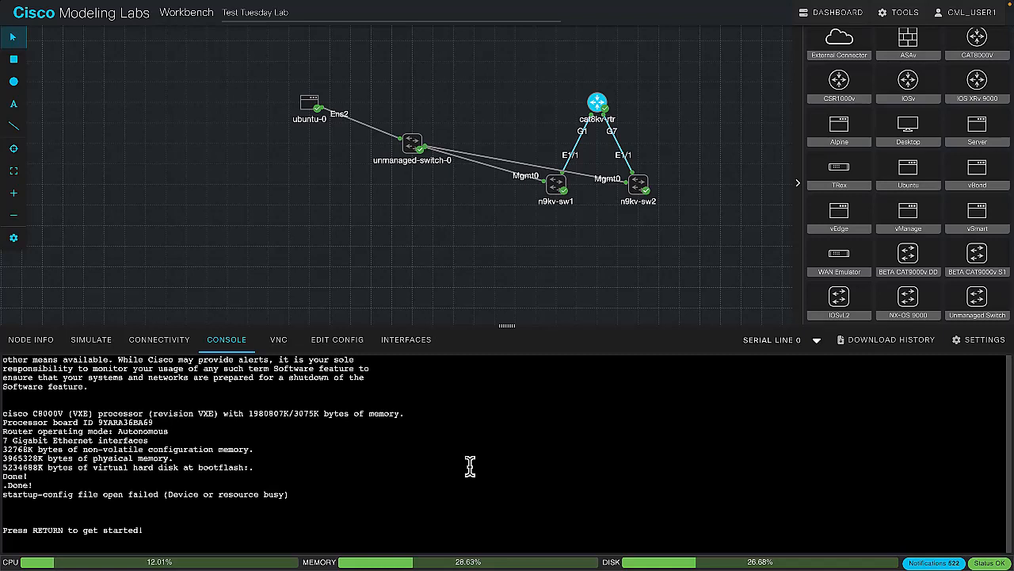
Download Test Tuesday Lab as a YAML file
{"action": "left_click", "coordinate": [483, 240]}
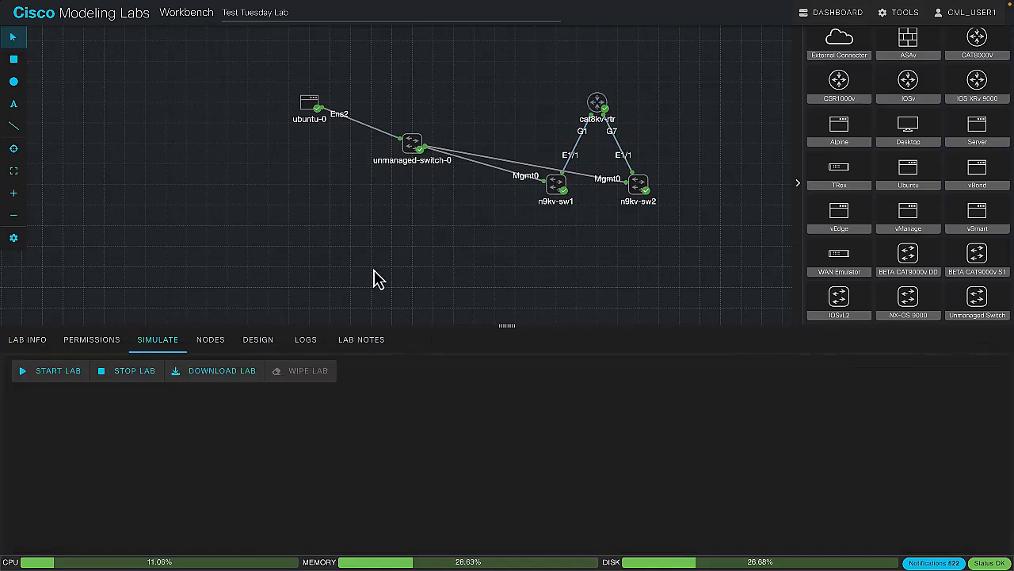
{"action": "left_click", "coordinate": [235, 381]}
{"action": "left_click_drag", "start_coordinate": [1013, 127], "coordinate": [544, 163]}
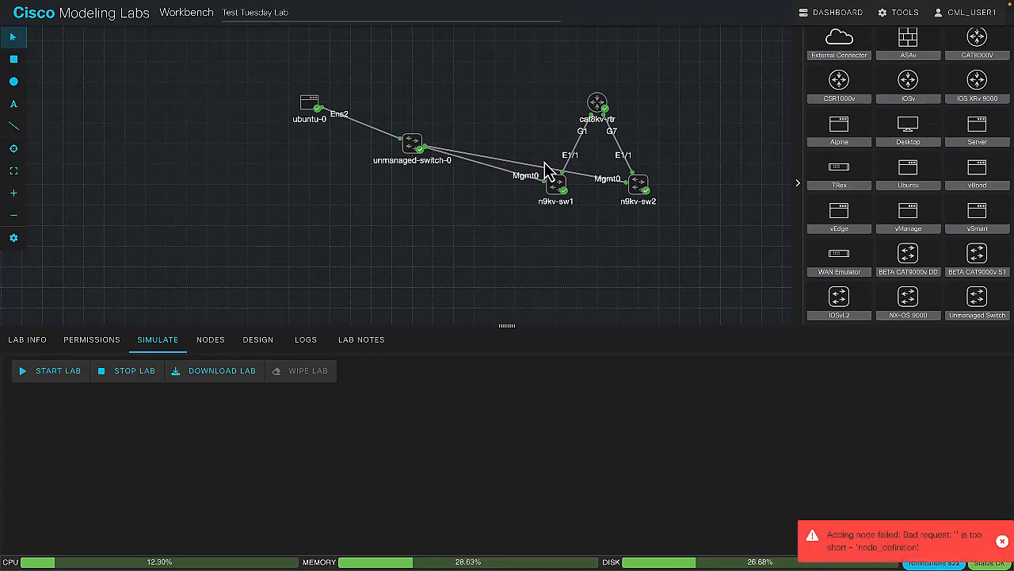
Switch to Visual Studio Code with Test_Tuesday_Lab.yaml open and enlarge its window to fill the screen
{"action": "key", "text": "ctrl+Up"}
{"action": "left_click_drag", "start_coordinate": [1013, 257], "coordinate": [531, 312]}
{"action": "left_click", "coordinate": [531, 312]}
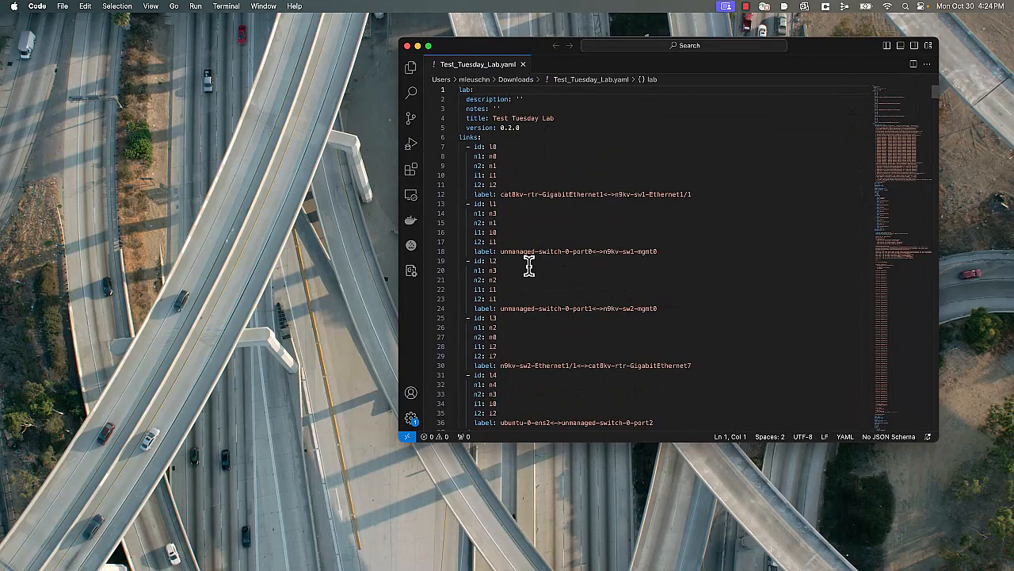
{"action": "double_click", "coordinate": [516, 45]}
{"action": "left_click", "coordinate": [140, 106]}
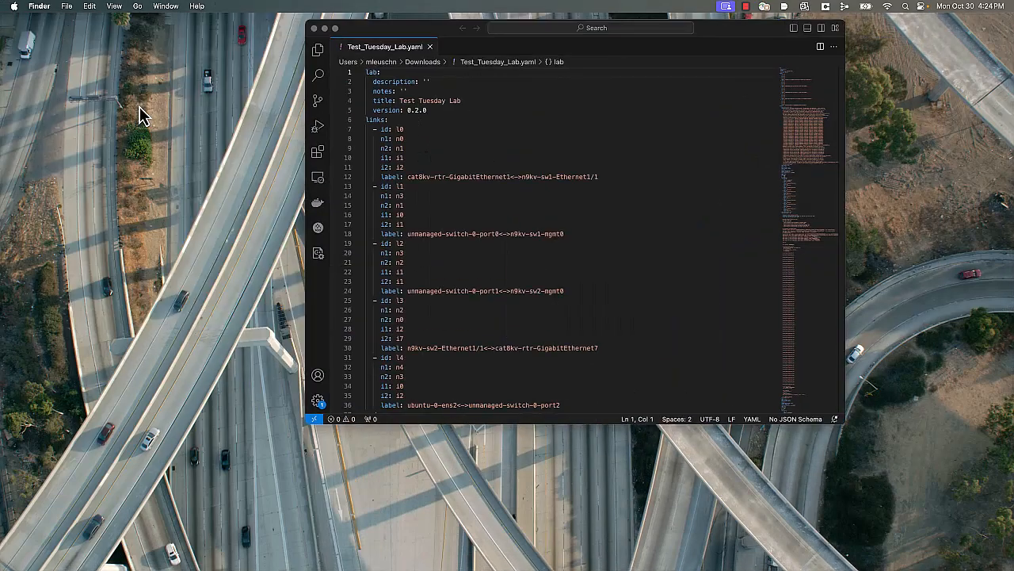
{"action": "left_click", "coordinate": [464, 53]}
{"action": "double_click", "coordinate": [463, 52]}
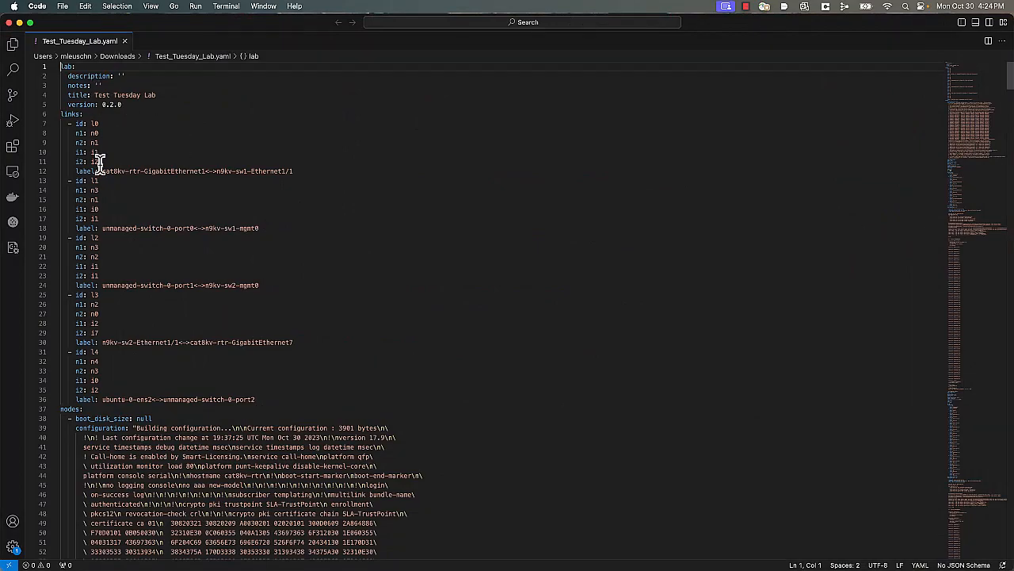
Review the links, node configurations and interface definitions throughout Test_Tuesday_Lab.yaml
{"action": "scroll", "coordinate": [100, 227], "scroll_direction": "down", "scroll_amount": 15}
{"action": "scroll", "coordinate": [99, 227], "scroll_direction": "up", "scroll_amount": 15}
{"action": "scroll", "coordinate": [125, 389], "scroll_direction": "down", "scroll_amount": 10}
{"action": "scroll", "coordinate": [125, 389], "scroll_direction": "up", "scroll_amount": 10}
{"action": "scroll", "coordinate": [203, 433], "scroll_direction": "down", "scroll_amount": 20}
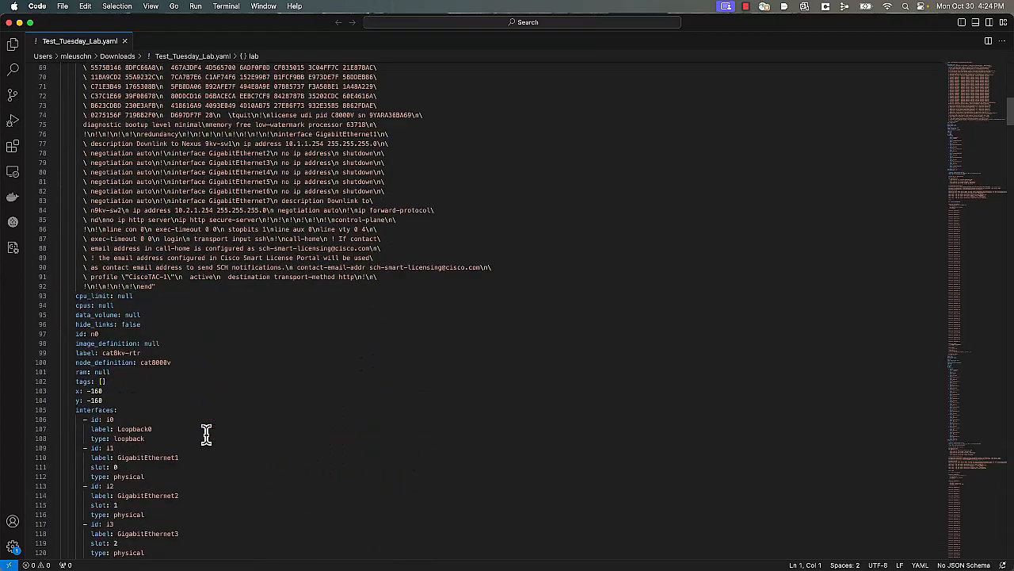
{"action": "scroll", "coordinate": [206, 432], "scroll_direction": "down", "scroll_amount": 6}
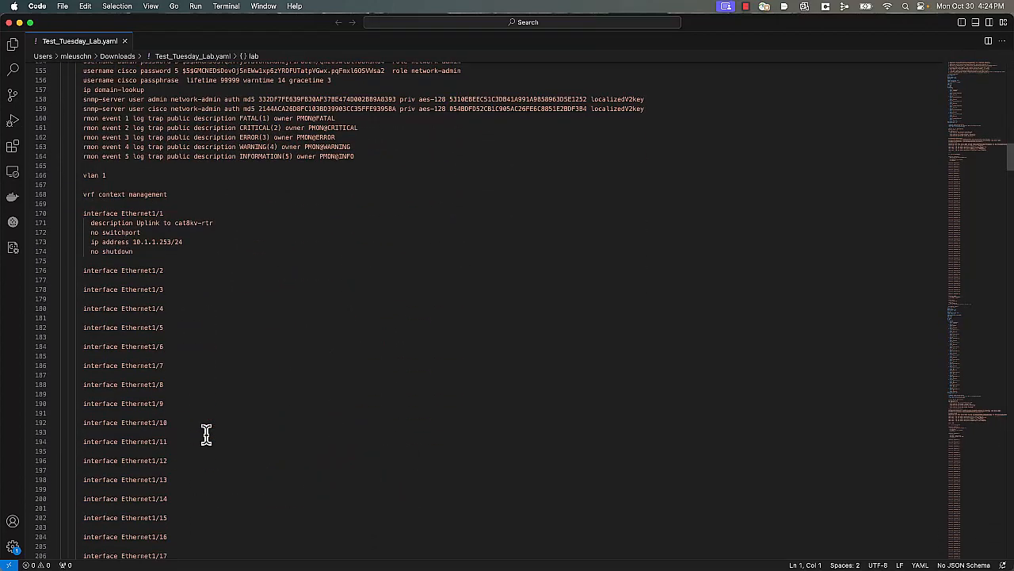
{"action": "scroll", "coordinate": [206, 433], "scroll_direction": "down", "scroll_amount": 20}
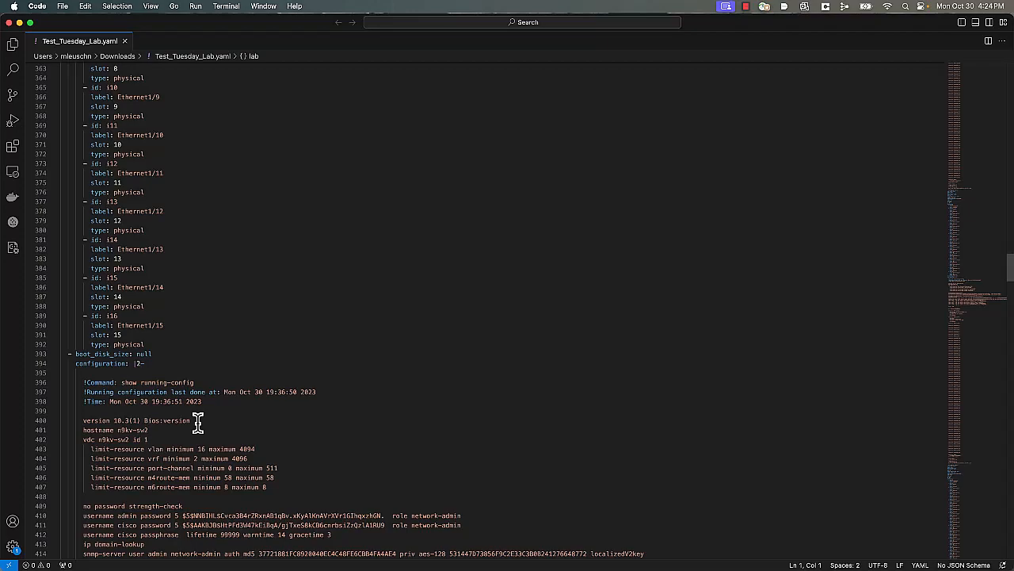
{"action": "scroll", "coordinate": [198, 423], "scroll_direction": "up", "scroll_amount": 20}
{"action": "scroll", "coordinate": [198, 423], "scroll_direction": "down", "scroll_amount": 20}
{"action": "scroll", "coordinate": [197, 423], "scroll_direction": "down", "scroll_amount": 20}
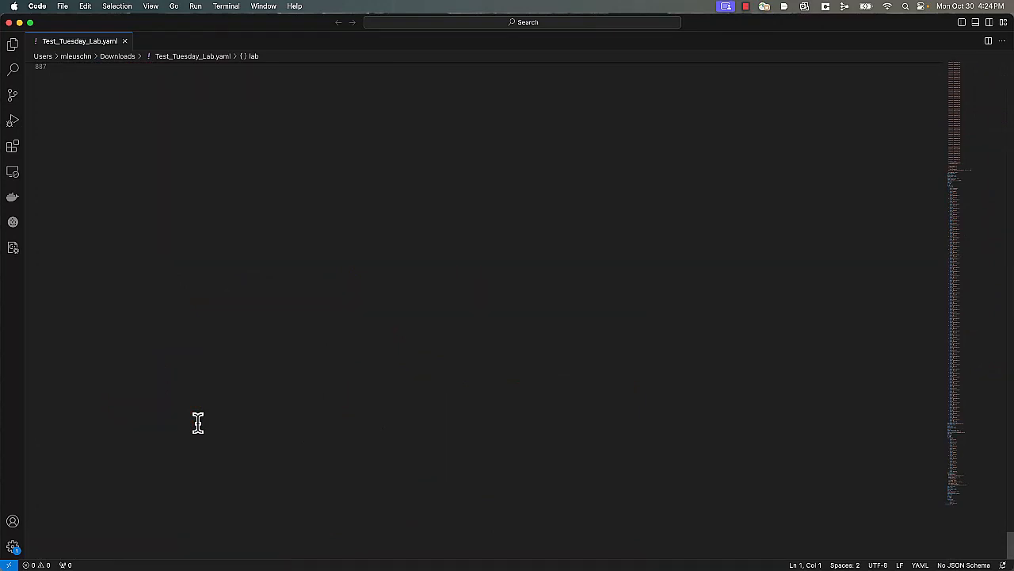
{"action": "scroll", "coordinate": [198, 423], "scroll_direction": "up", "scroll_amount": 10}
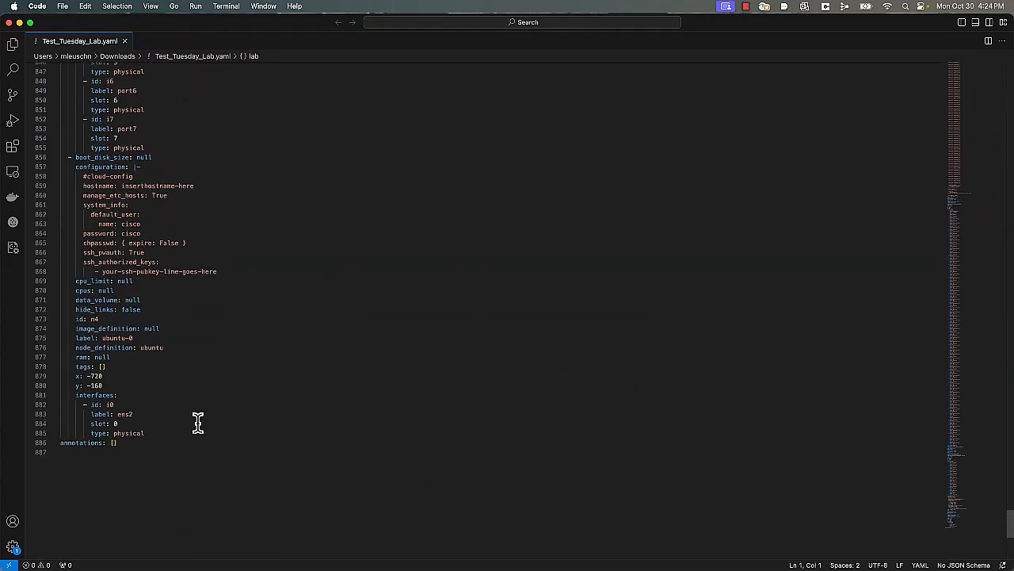